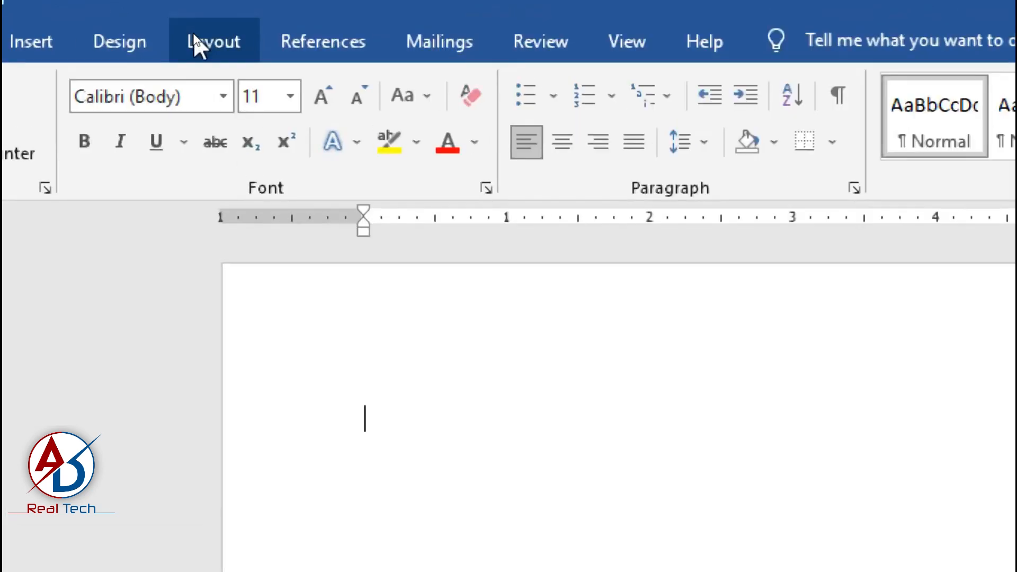
# Set up the page with Narrow margins, A4 paper size and Landscape orientation.
pyautogui.click(194, 35)
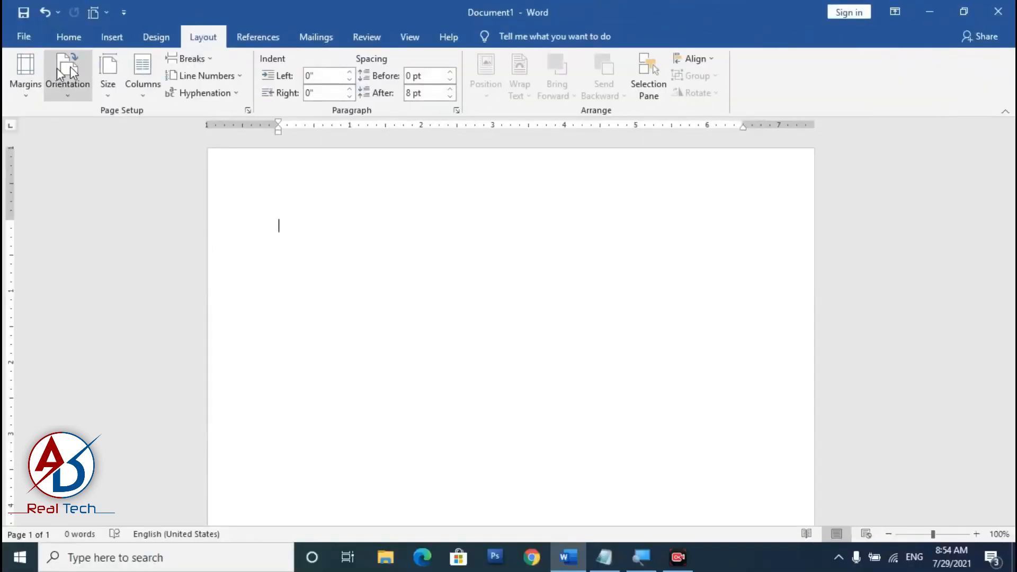
pyautogui.click(24, 88)
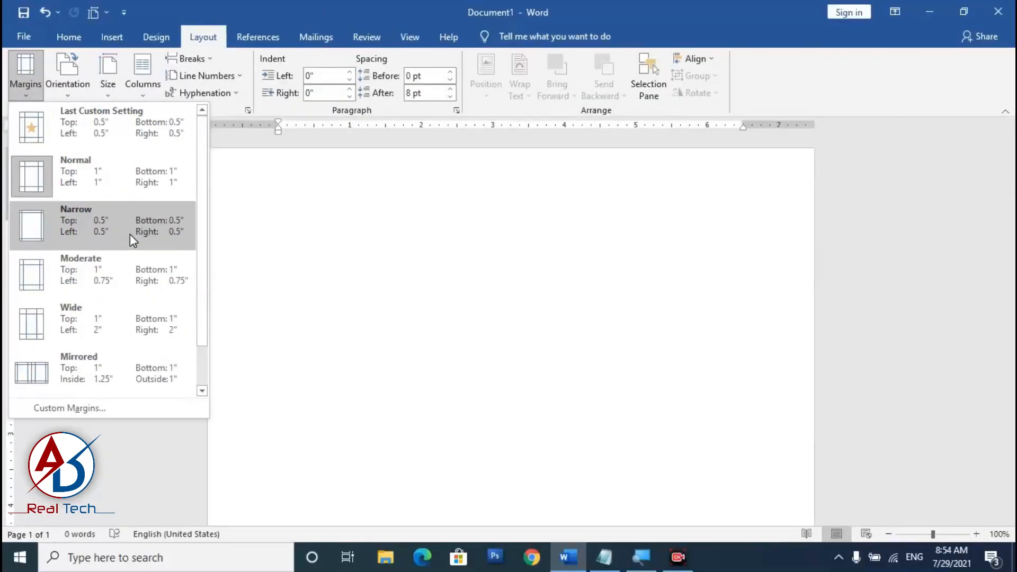
pyautogui.click(129, 234)
pyautogui.click(103, 76)
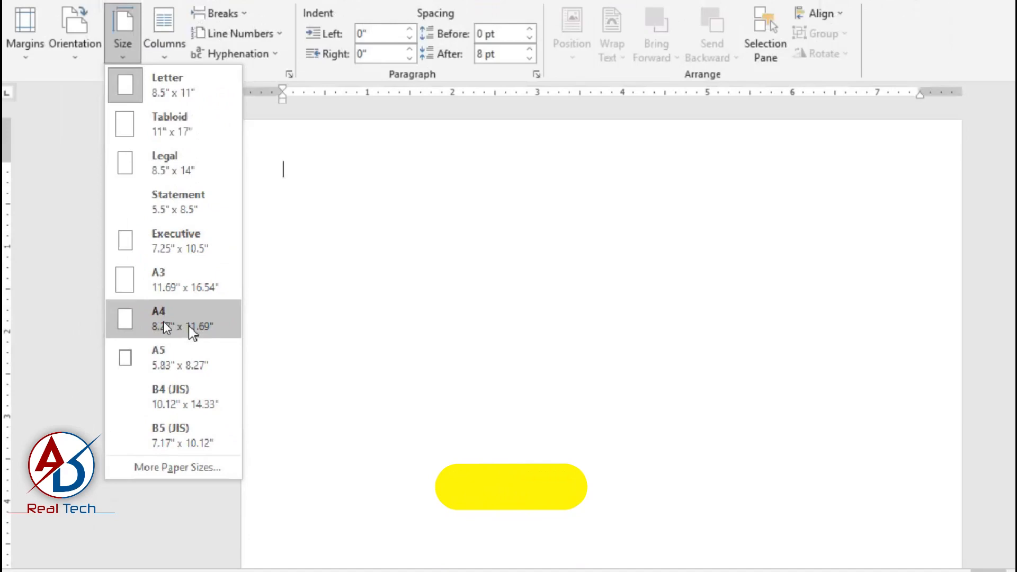
pyautogui.click(142, 323)
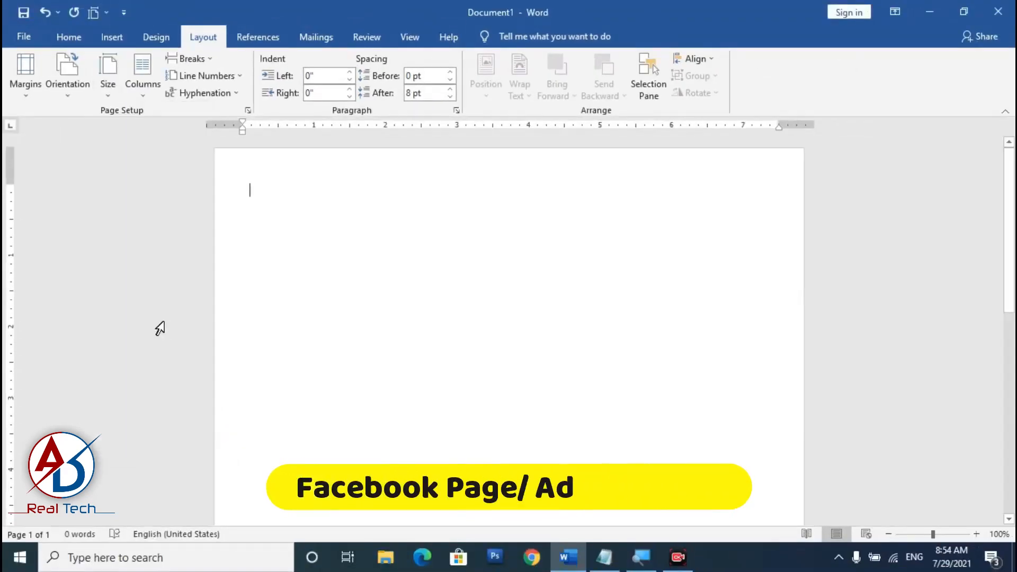
pyautogui.click(74, 83)
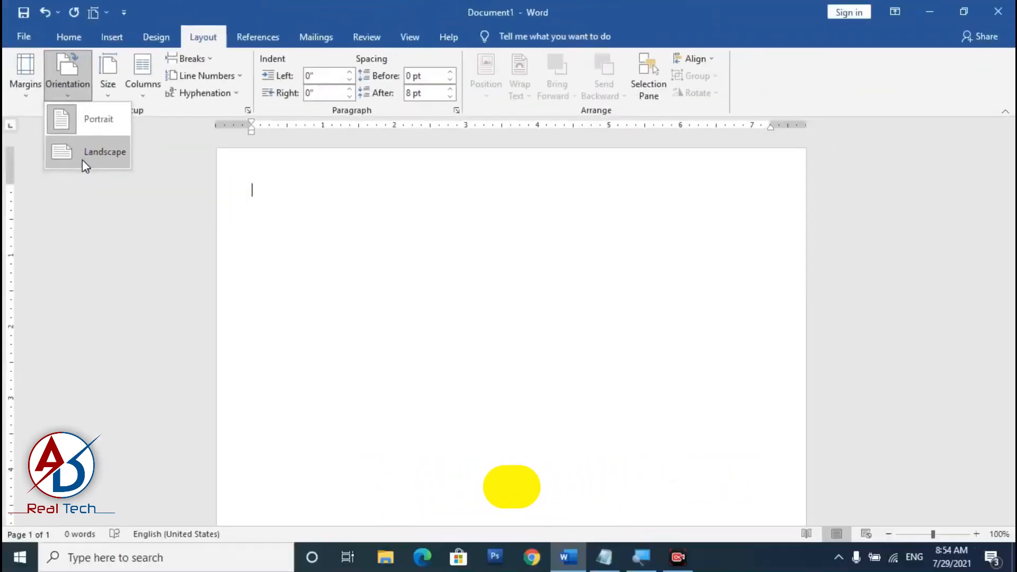
pyautogui.click(83, 161)
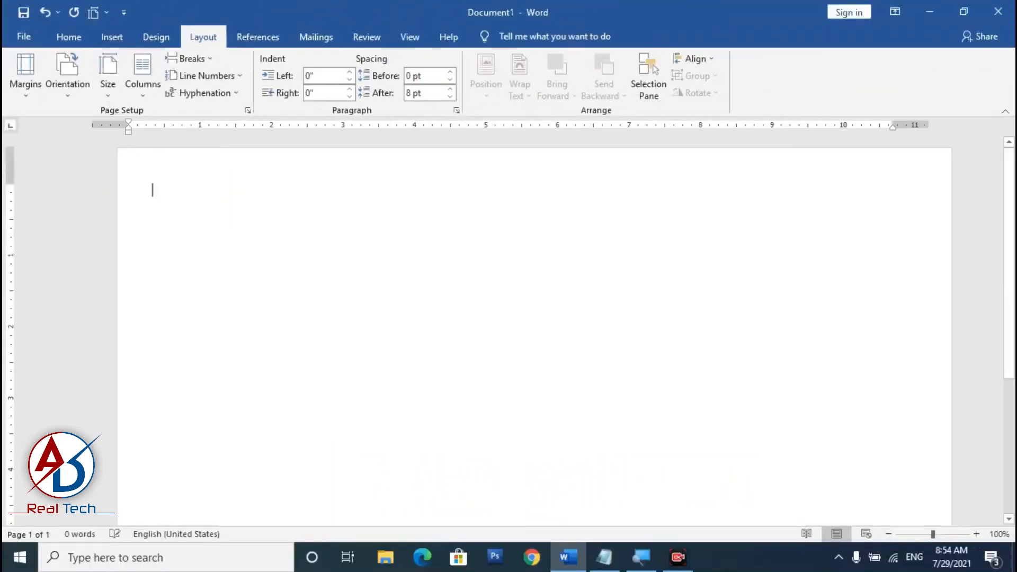
# Draw a rectangle about 2.5" high and 4.86" wide in the upper-left corner of the page.
pyautogui.click(68, 38)
pyautogui.scroll(-6, 506, 318)
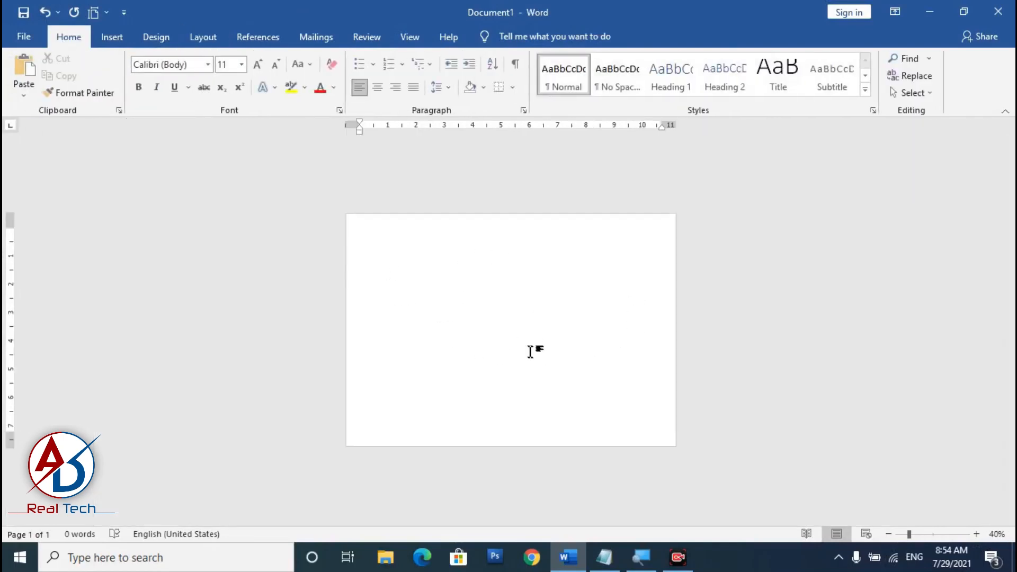
pyautogui.scroll(2, 553, 373)
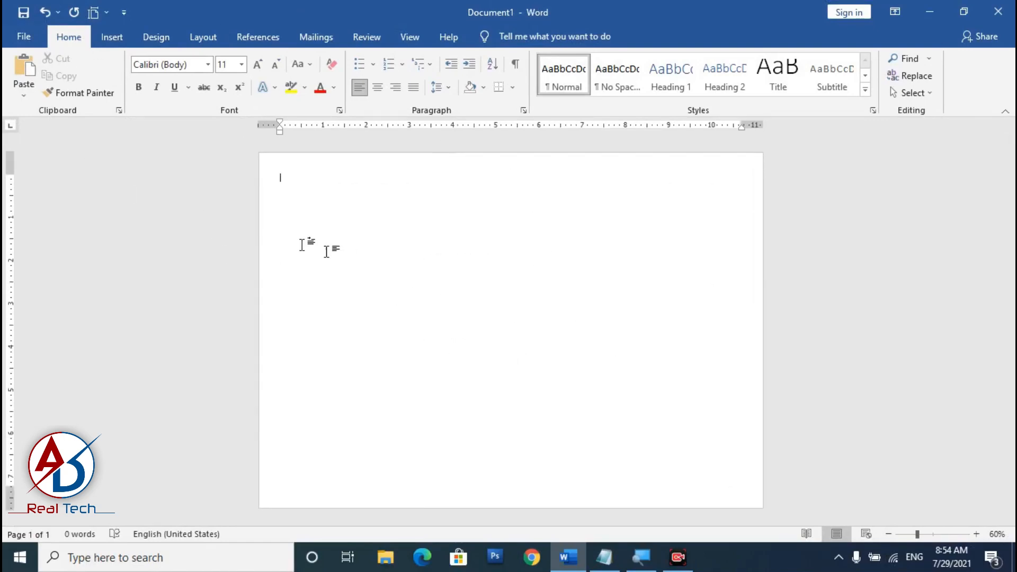
pyautogui.click(112, 36)
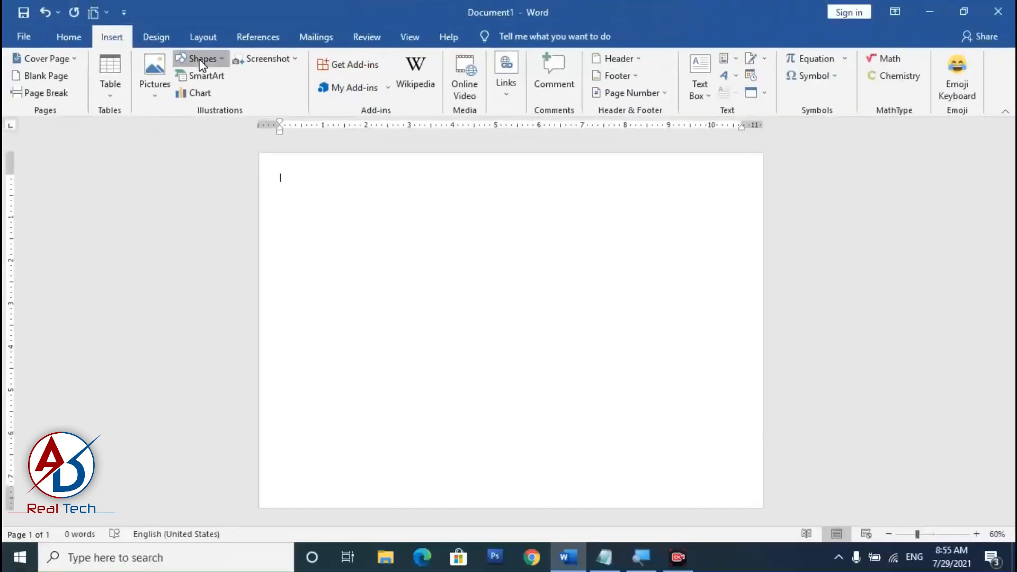
pyautogui.click(200, 60)
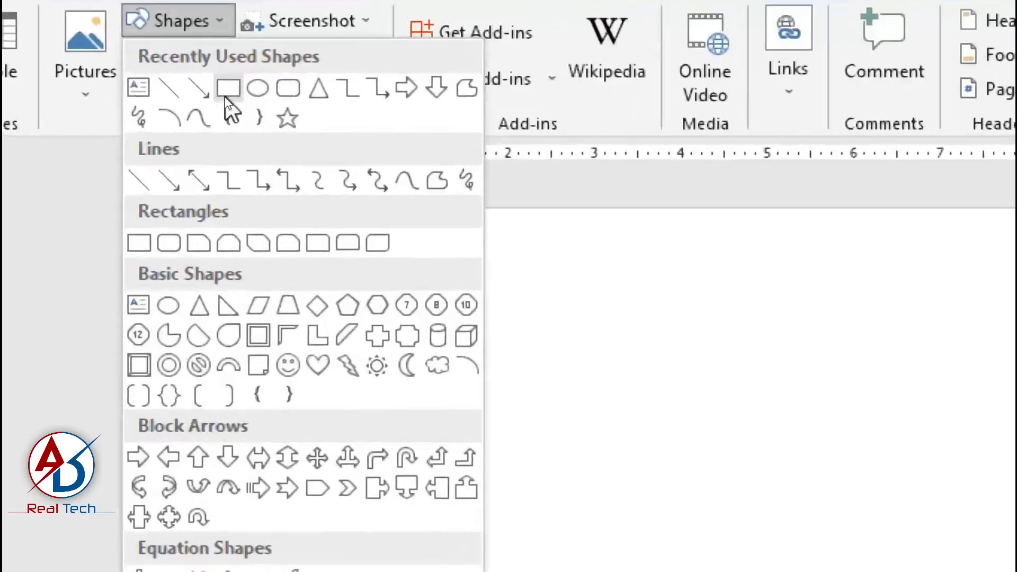
pyautogui.click(226, 94)
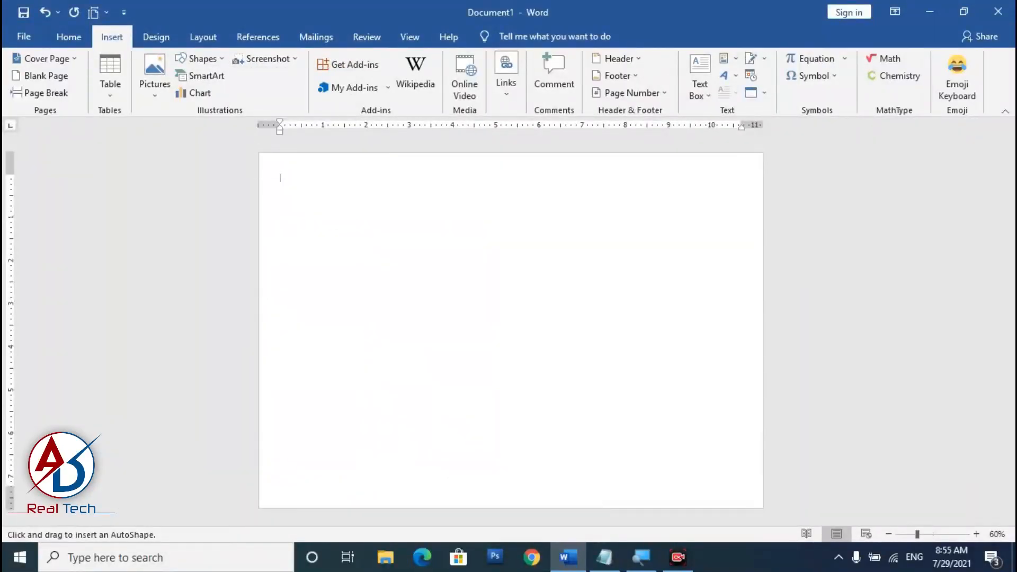
pyautogui.moveTo(260, 153)
pyautogui.mouseDown()
pyautogui.moveTo(304, 180)
pyautogui.moveTo(459, 220)
pyautogui.moveTo(470, 261)
pyautogui.mouseUp()
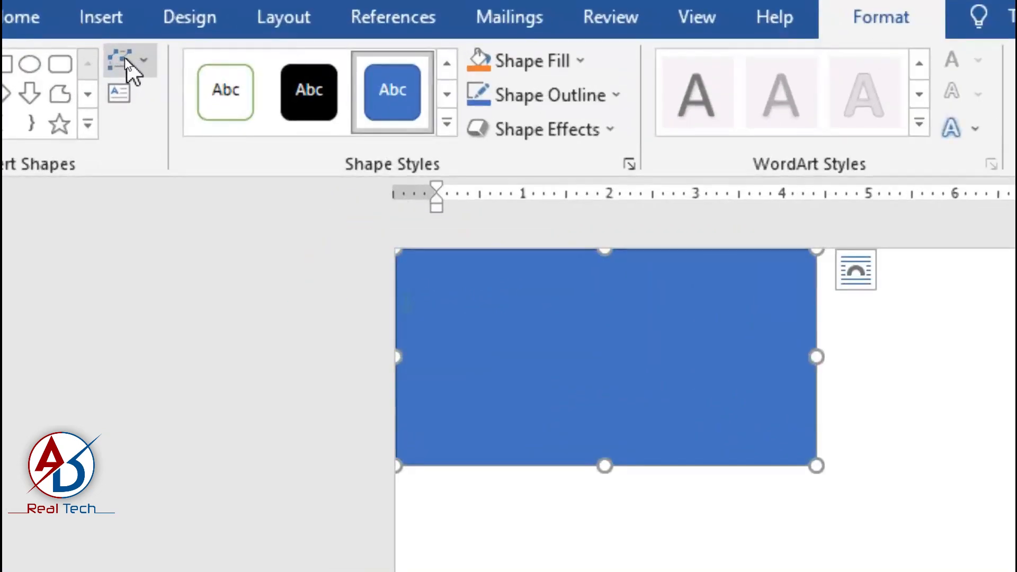
# Edit the rectangle's points and delete its lower-right corner point to form a triangle.
pyautogui.click(125, 57)
pyautogui.click(173, 139)
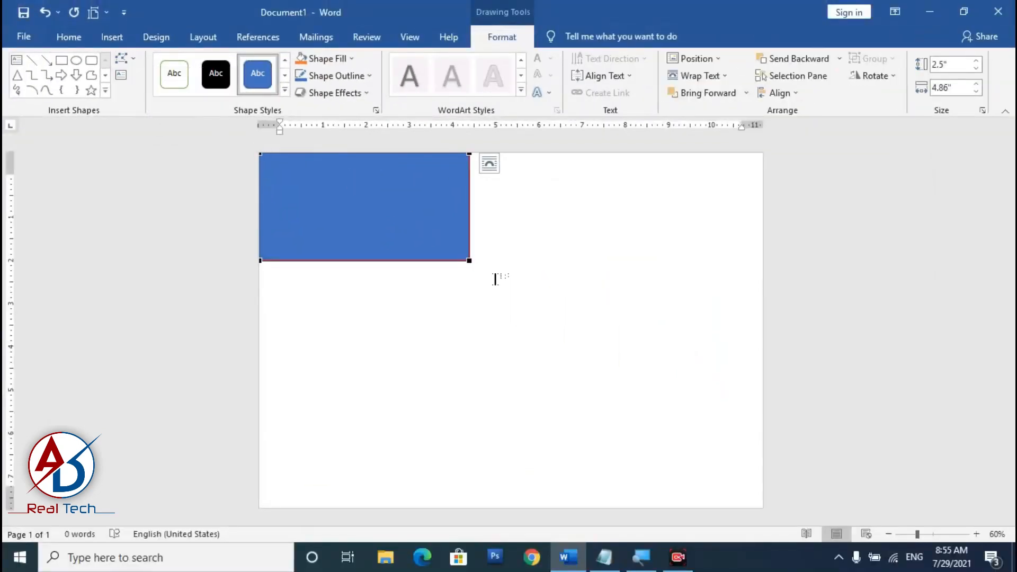
pyautogui.rightClick(469, 260)
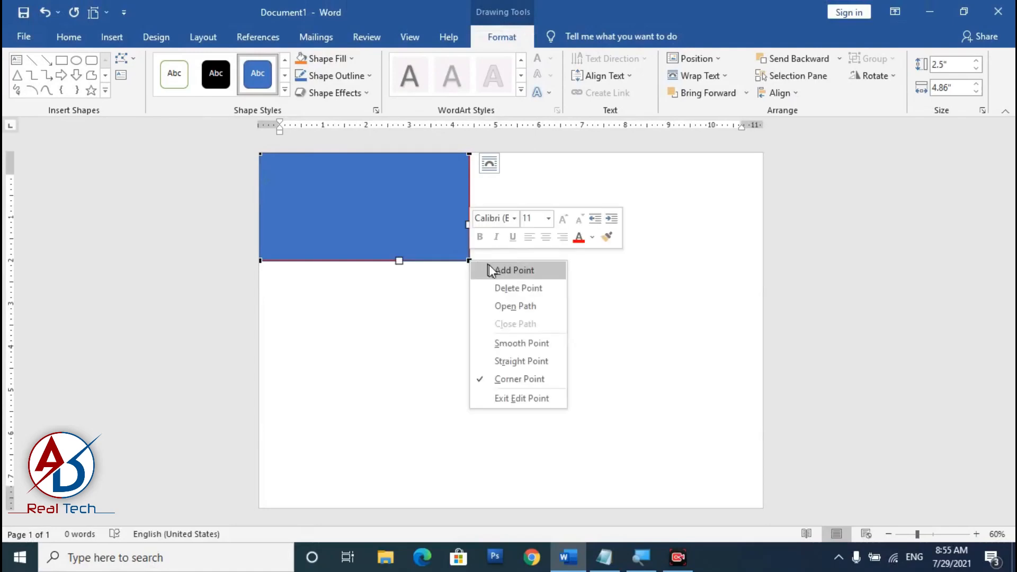
pyautogui.click(504, 288)
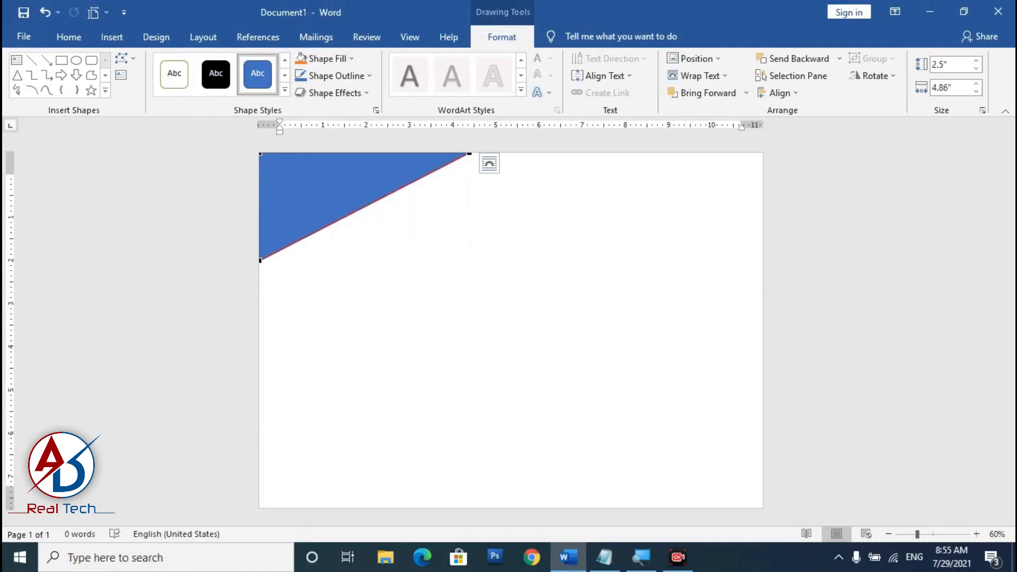
# Add two points on the triangle's diagonal edge, one near its lower end and one near its upper end.
pyautogui.rightClick(300, 239)
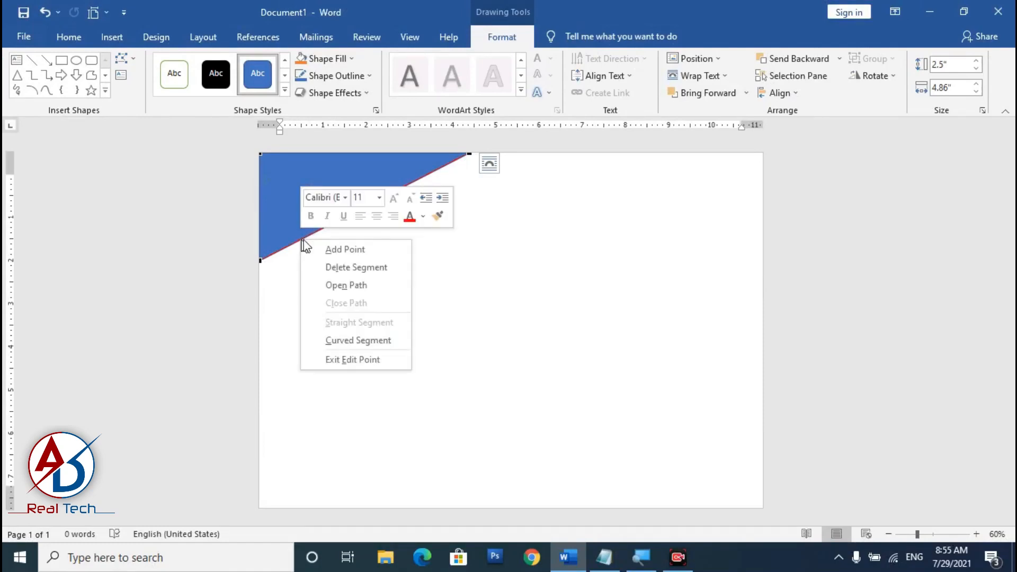
pyautogui.click(337, 249)
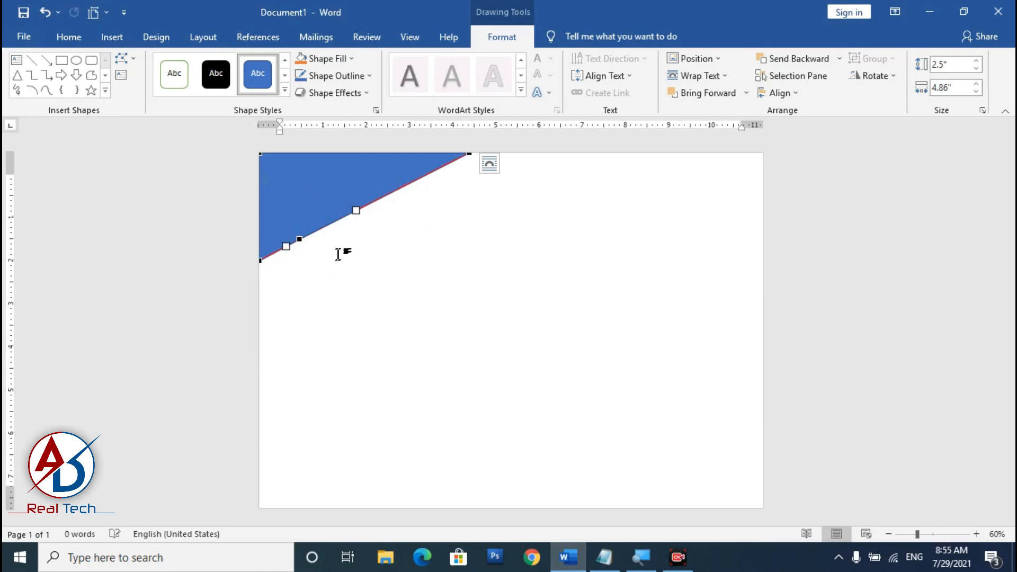
pyautogui.rightClick(414, 181)
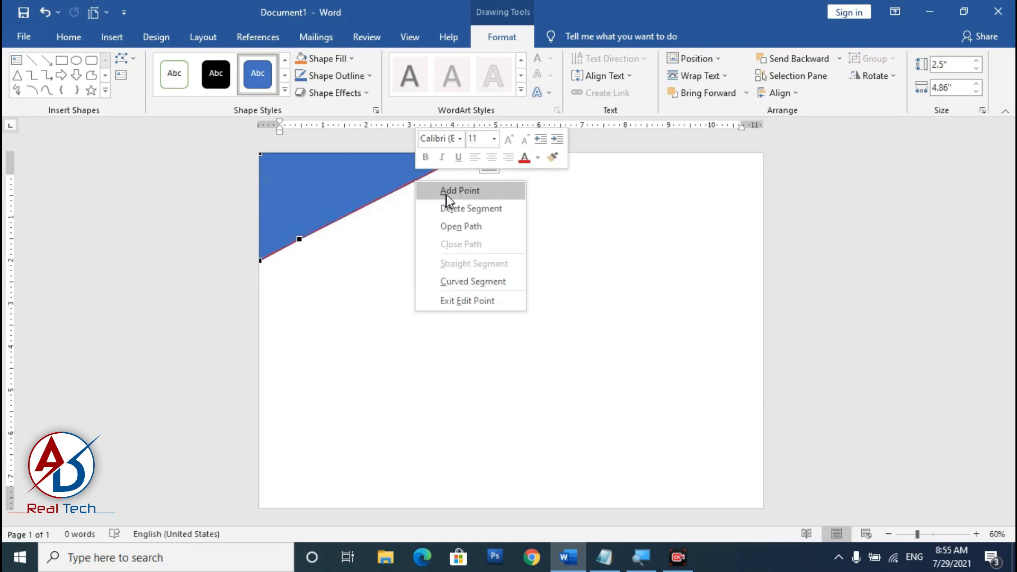
pyautogui.click(446, 192)
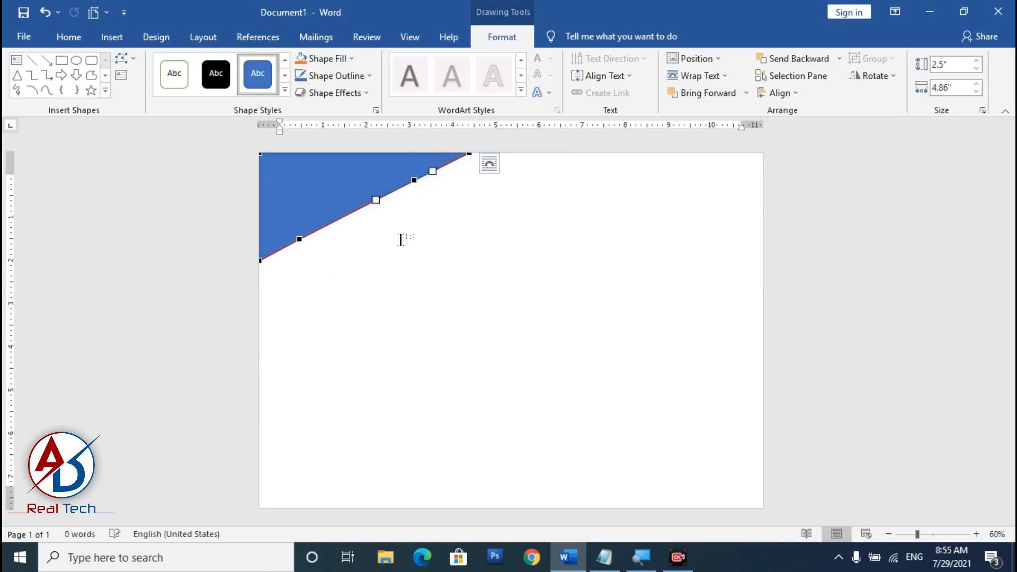
# Bend the diagonal edge into a large outward bulge between the two added points and curve its upper end segment.
pyautogui.click(299, 240)
pyautogui.moveTo(338, 221); pyautogui.dragTo(374, 286)
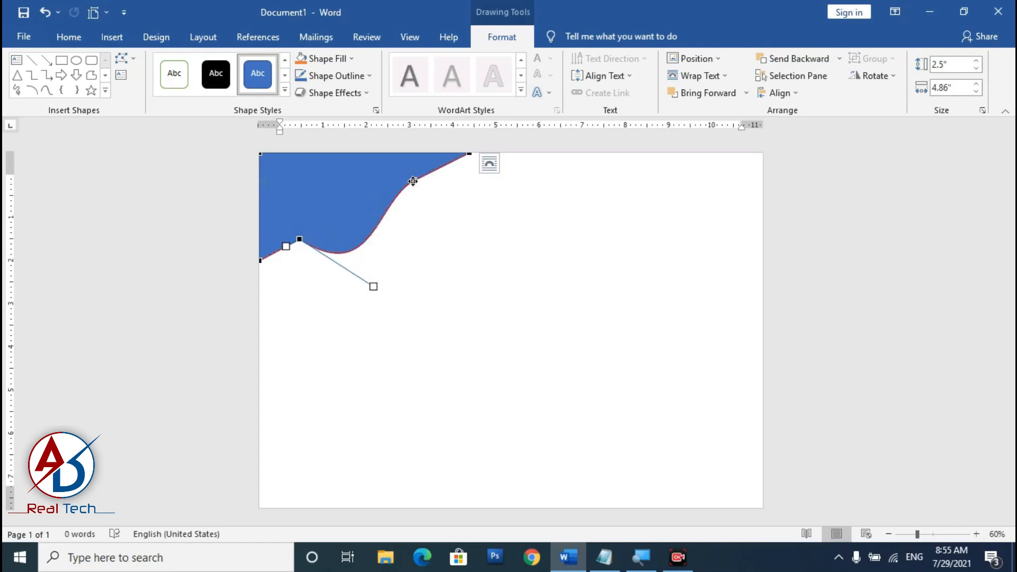
pyautogui.click(413, 181)
pyautogui.moveTo(375, 200); pyautogui.dragTo(416, 218)
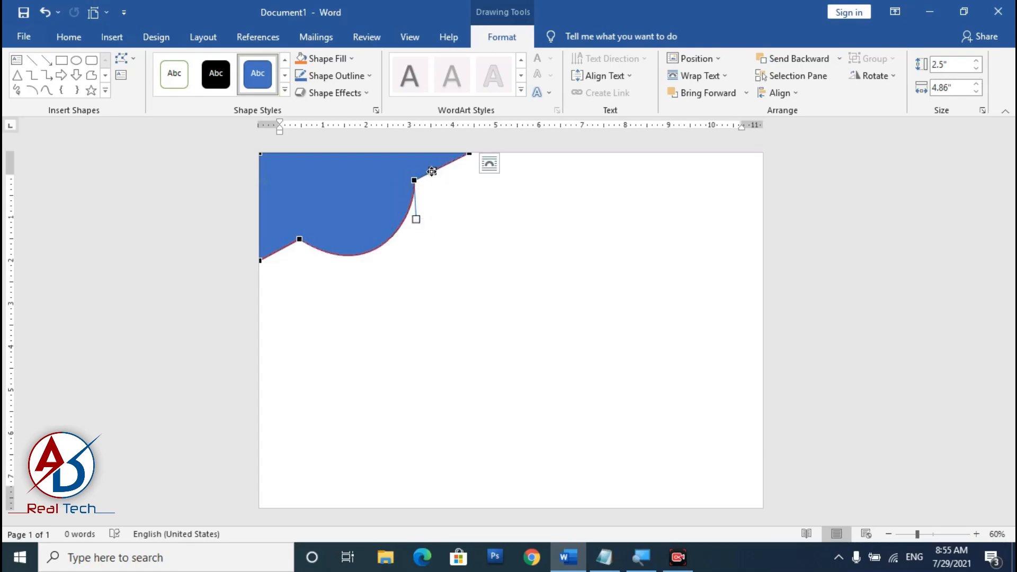
pyautogui.moveTo(432, 171); pyautogui.dragTo(466, 171)
pyautogui.click(469, 154)
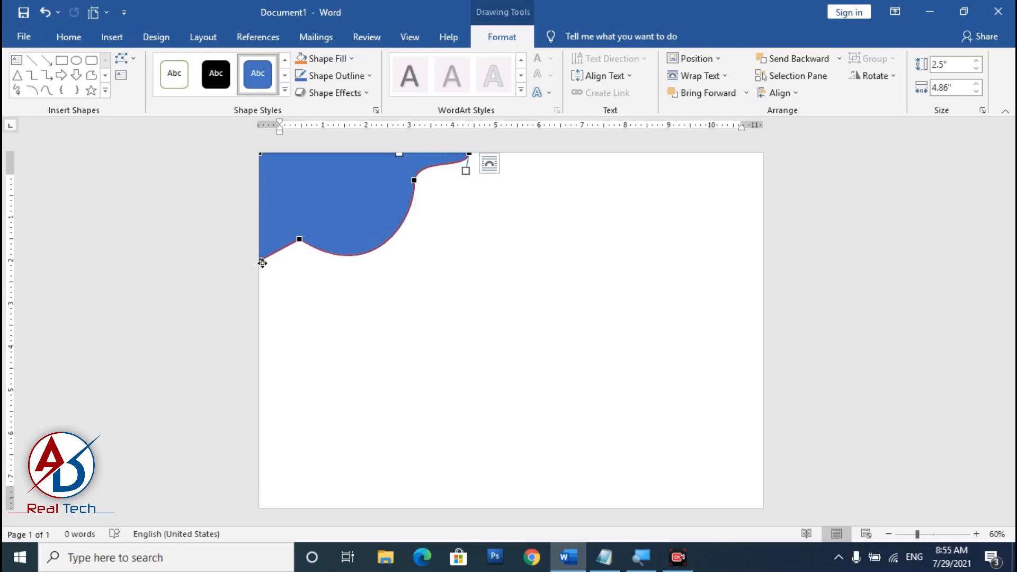
# Curve the short segment at the shape's lower-left end upward into a smooth wave and finish editing the points.
pyautogui.scroll(5, 262, 264)
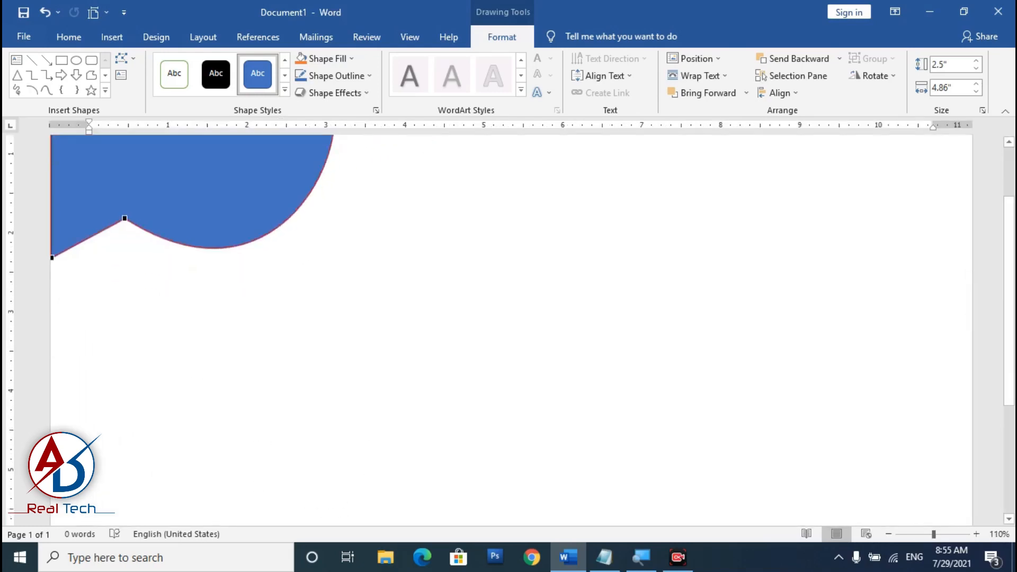
pyautogui.scroll(-1, 191, 197)
pyautogui.click(52, 233)
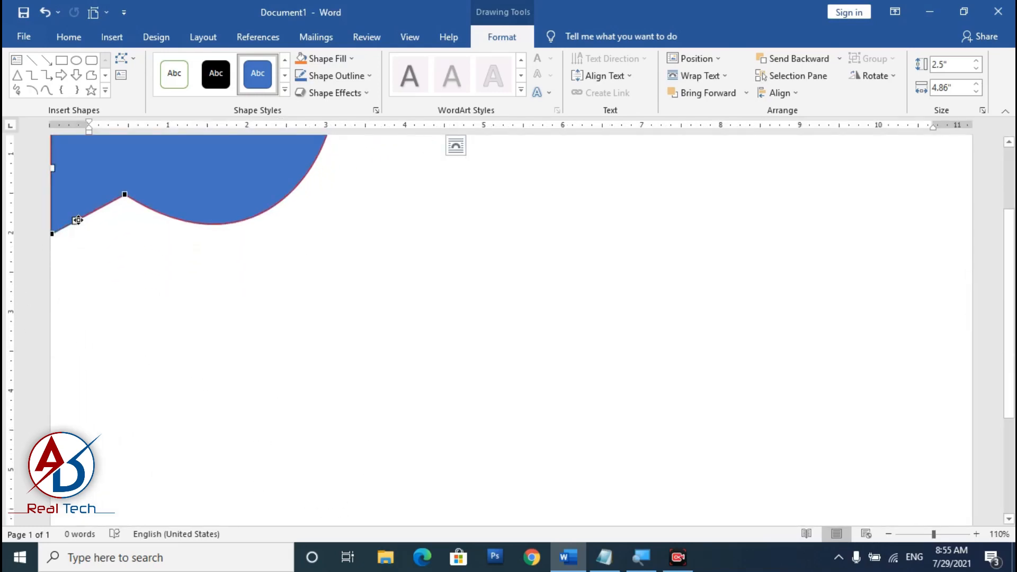
pyautogui.moveTo(76, 218); pyautogui.dragTo(89, 181)
pyautogui.click(123, 195)
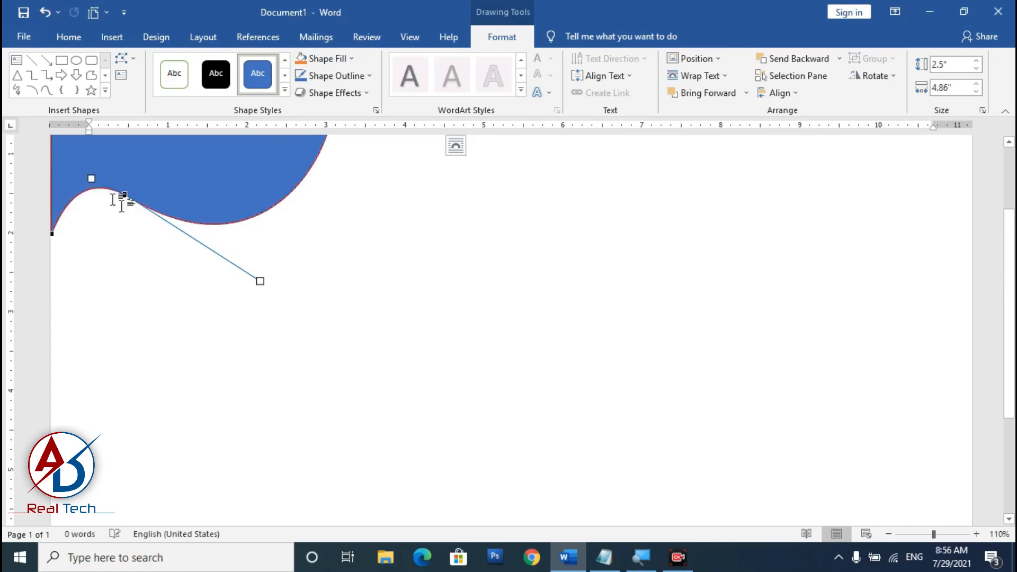
pyautogui.click(164, 261)
pyautogui.scroll(3, 297, 332)
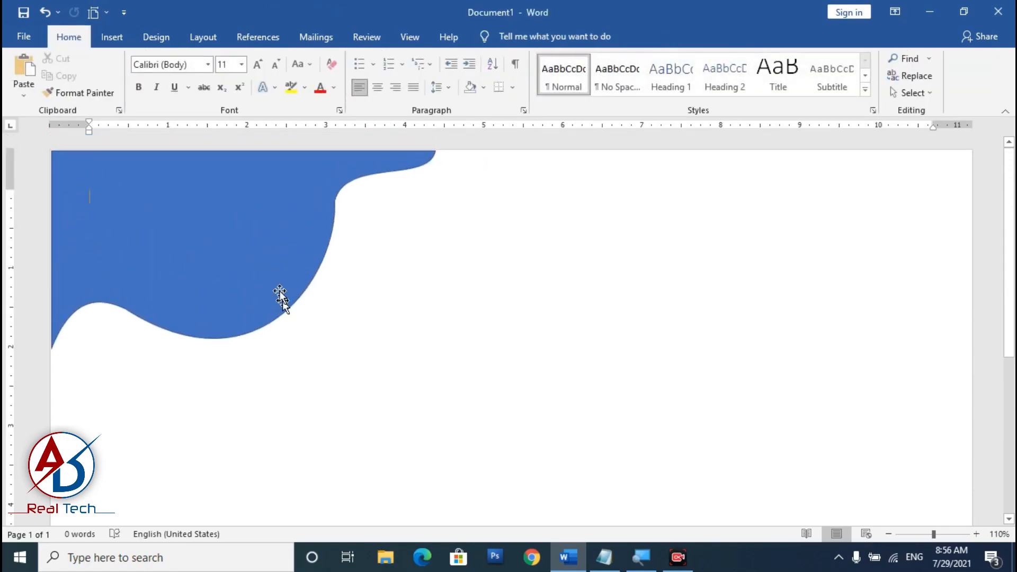
# Reopen the shape's points for editing, steepen the curve at the upper added point and move that point slightly down.
pyautogui.click(318, 254)
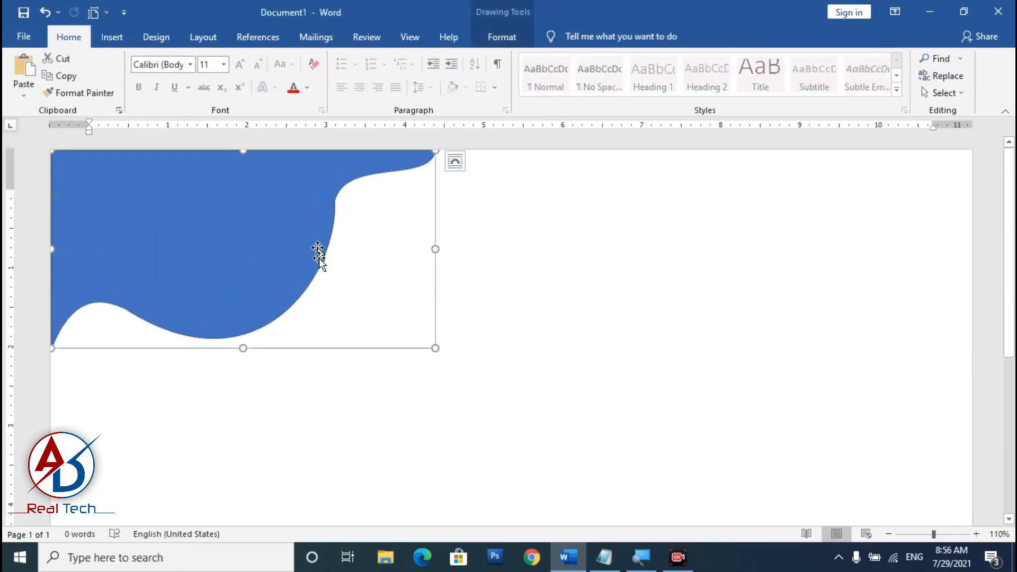
pyautogui.click(521, 41)
pyautogui.click(135, 60)
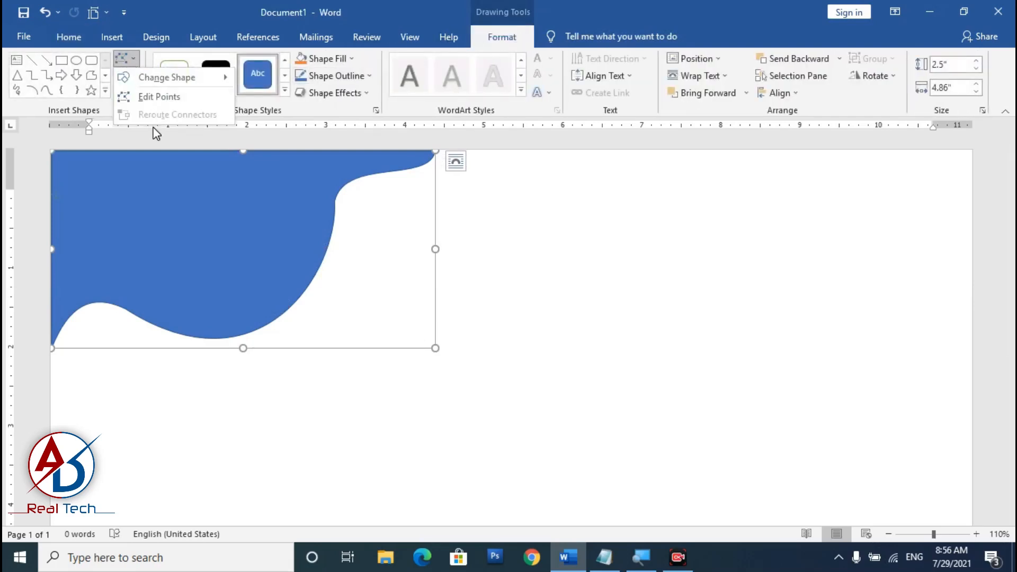
pyautogui.click(157, 97)
pyautogui.click(336, 200)
pyautogui.moveTo(342, 199); pyautogui.dragTo(335, 148)
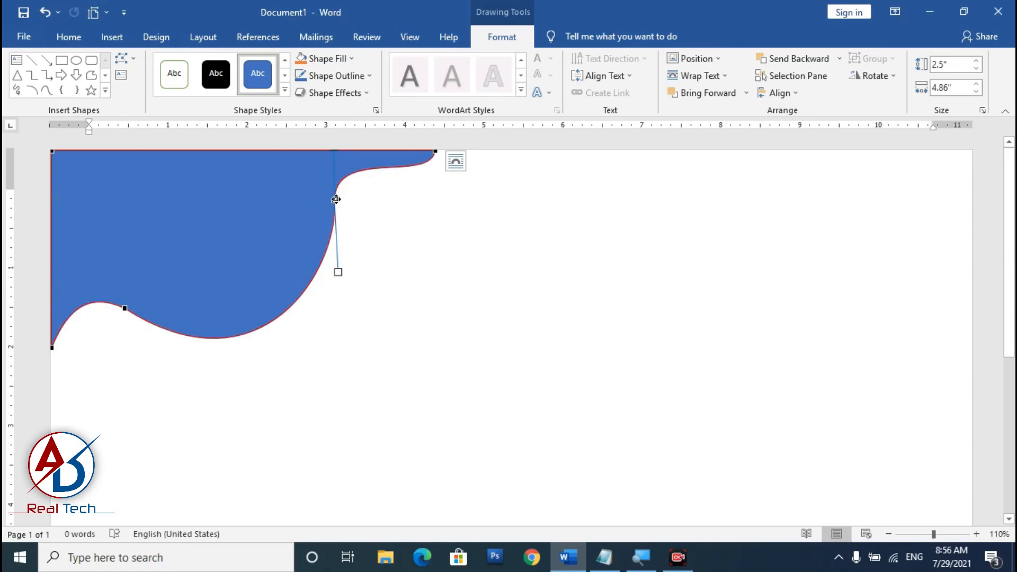
pyautogui.moveTo(336, 202); pyautogui.dragTo(334, 211)
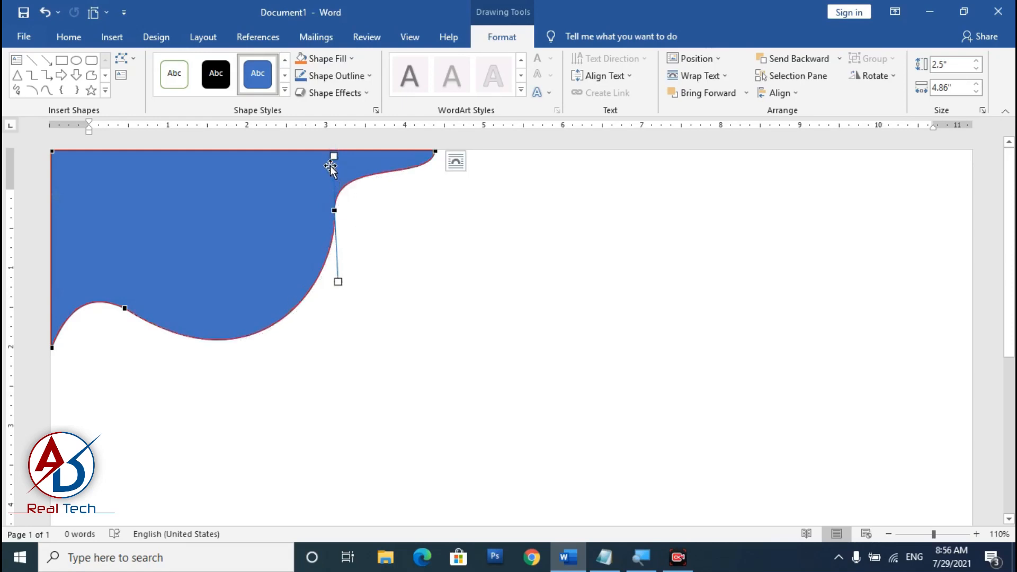
# Refine the wave by reshaping the curve at the shape's upper-right tip, lowering the upper added point and lengthening its curve handles.
pyautogui.click(434, 153)
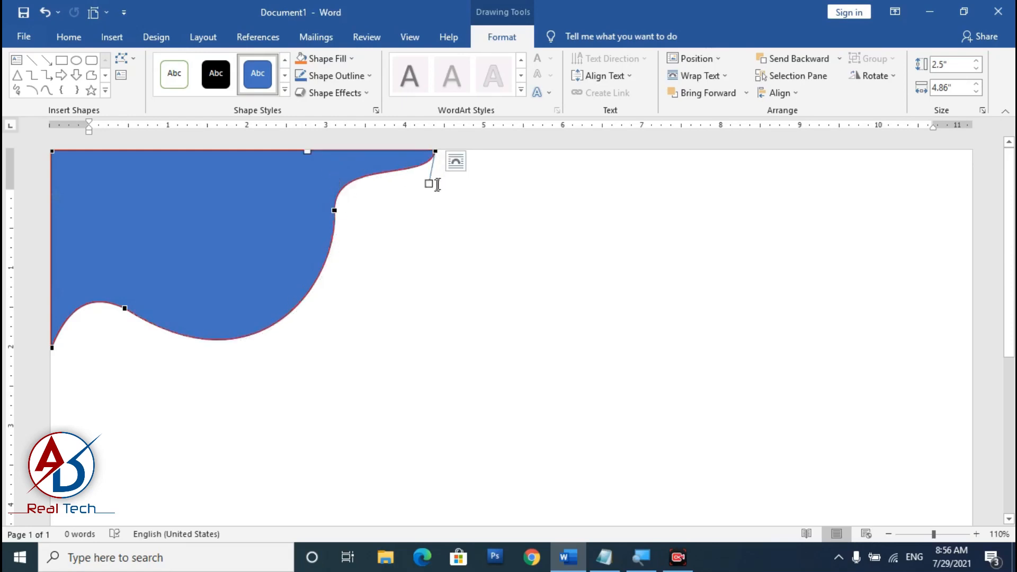
pyautogui.moveTo(430, 186); pyautogui.dragTo(406, 210)
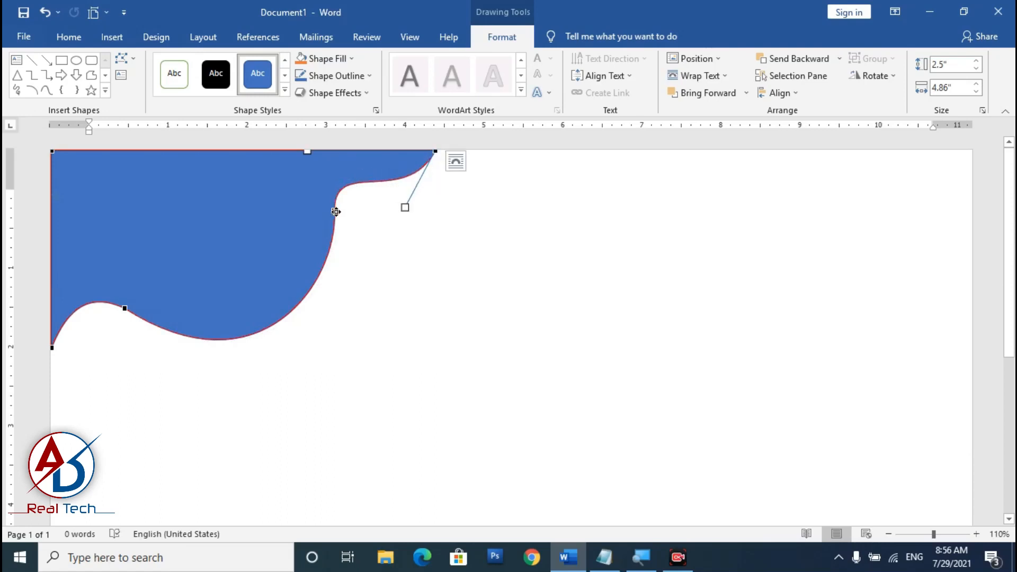
pyautogui.moveTo(336, 211); pyautogui.dragTo(333, 226)
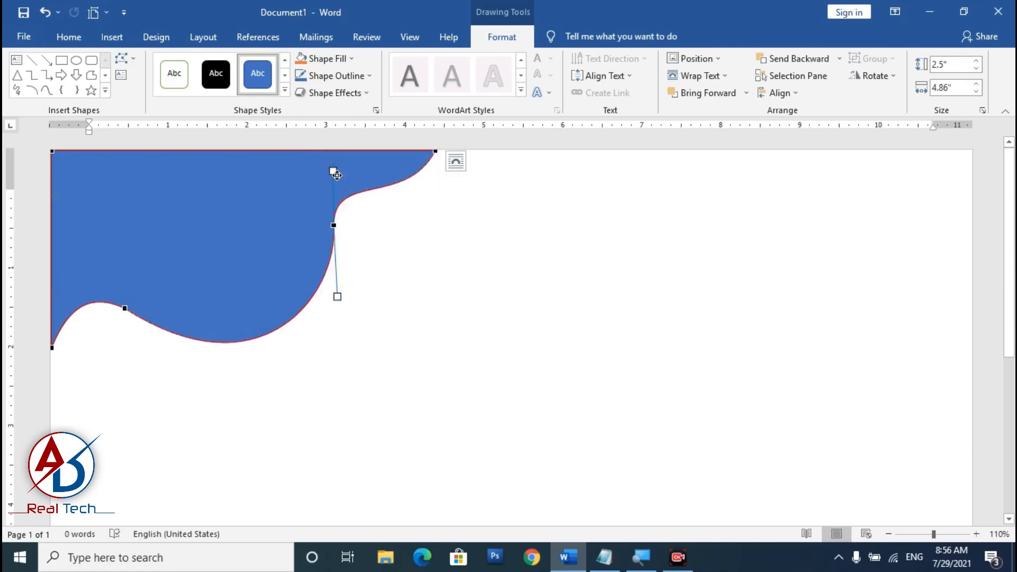
pyautogui.moveTo(336, 175); pyautogui.dragTo(339, 151)
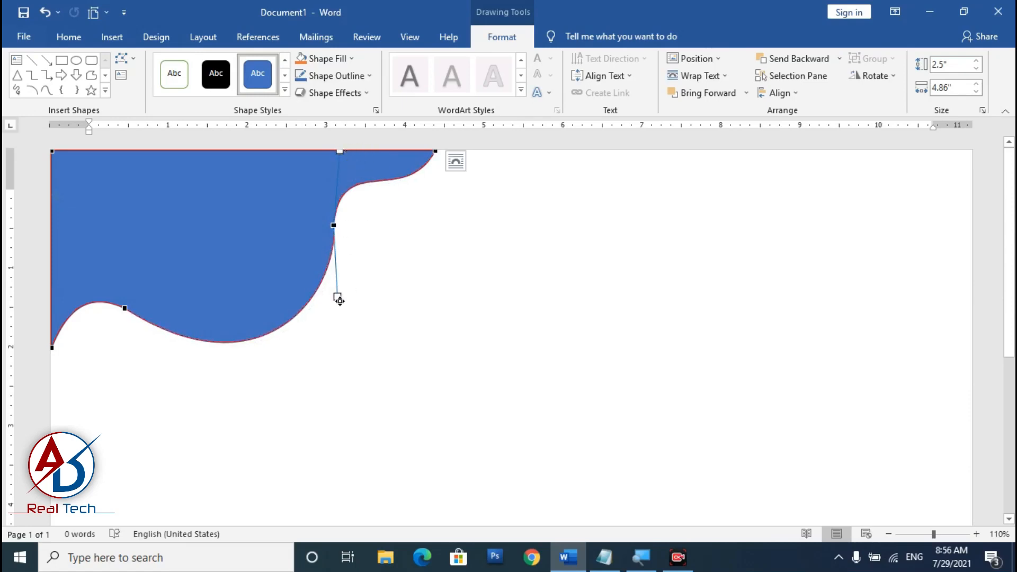
pyautogui.moveTo(339, 300); pyautogui.dragTo(338, 311)
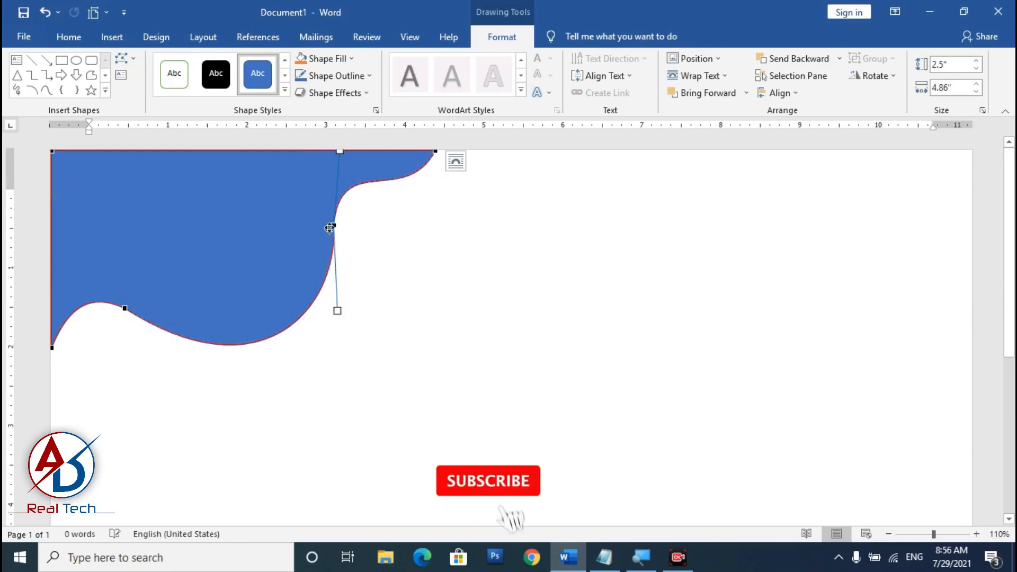
# Shift the upper curve handle of the shape's upper added point slightly left and finish editing the points.
pyautogui.moveTo(339, 151)
pyautogui.mouseDown()
pyautogui.moveTo(352, 141)
pyautogui.moveTo(322, 166)
pyautogui.moveTo(325, 153)
pyautogui.mouseUp()
pyautogui.click(482, 297)
pyautogui.scroll(-10, 483, 312)
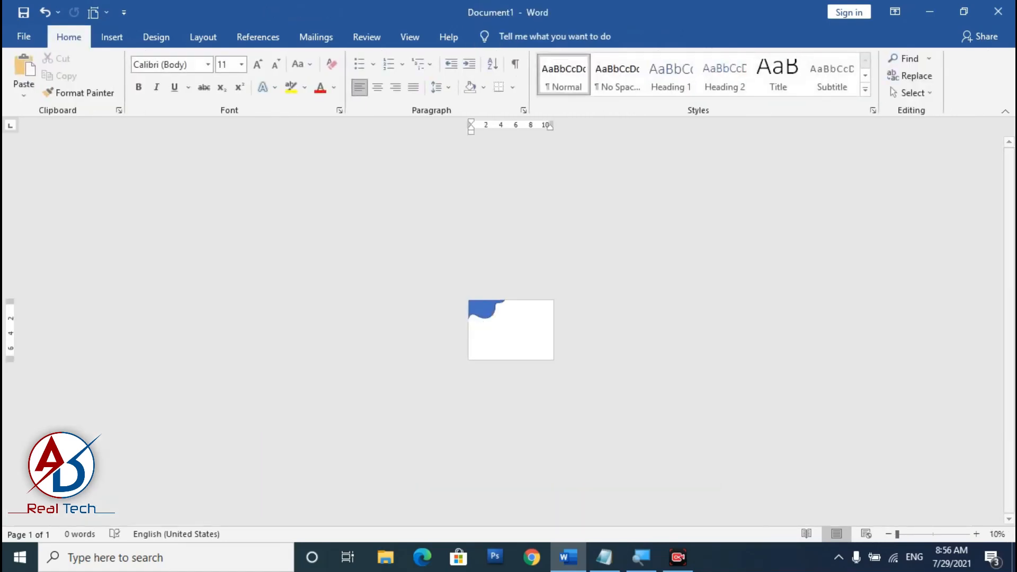
pyautogui.scroll(4, 515, 376)
pyautogui.scroll(1, 519, 334)
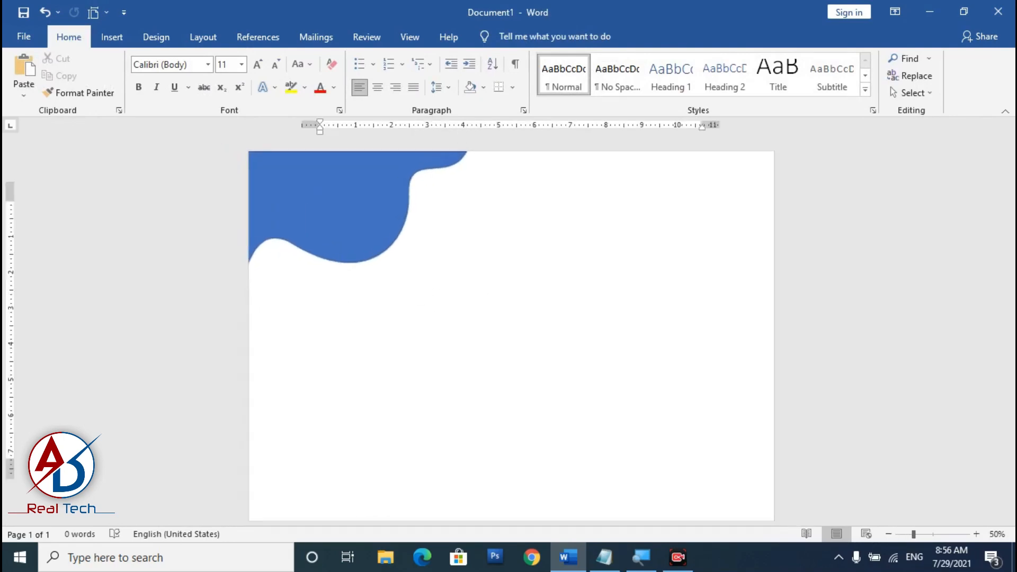
# Remove the outline from the blue wavy corner shape.
pyautogui.click(355, 225)
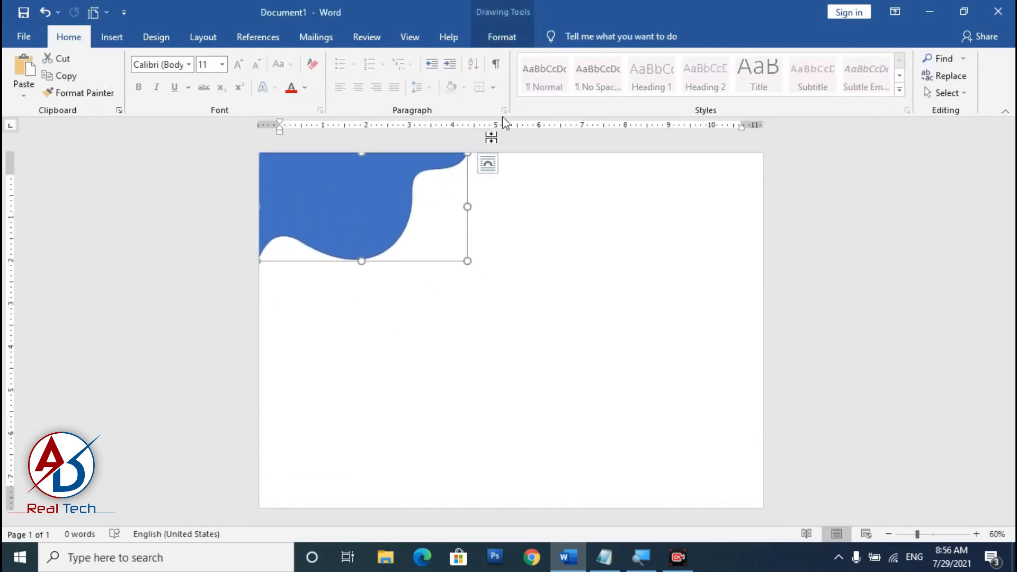
pyautogui.click(498, 38)
pyautogui.click(331, 76)
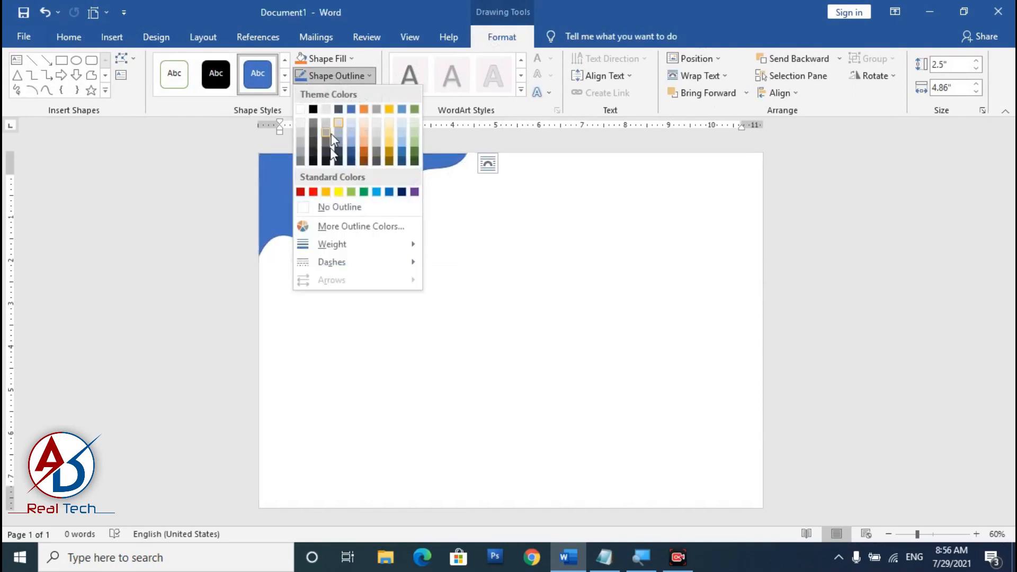
pyautogui.click(329, 207)
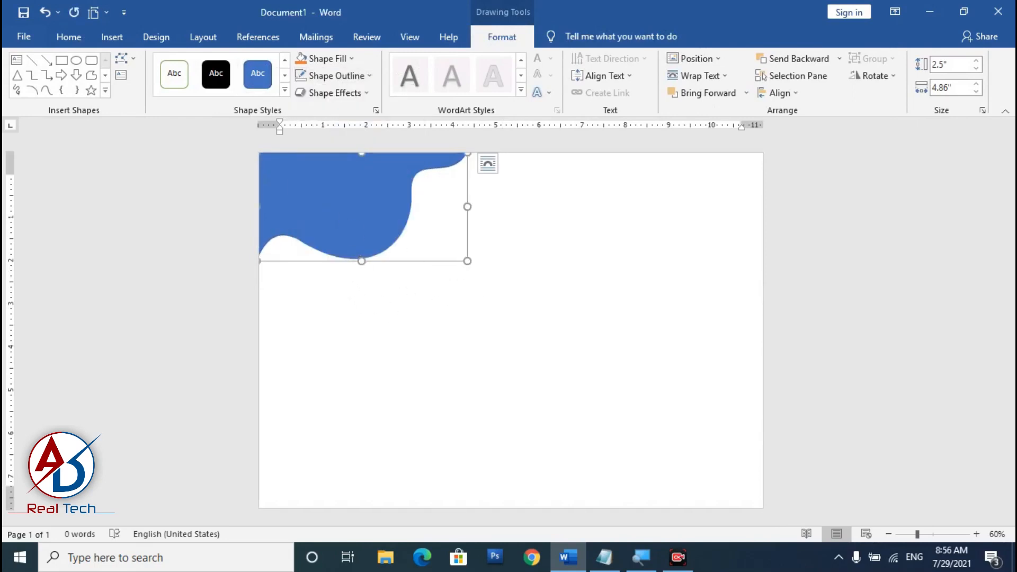
# Stretch the wavy shape downward to a height of 2.62" and fill it with a dark, nearly black theme colour.
pyautogui.moveTo(362, 260); pyautogui.dragTo(362, 266)
pyautogui.click(328, 58)
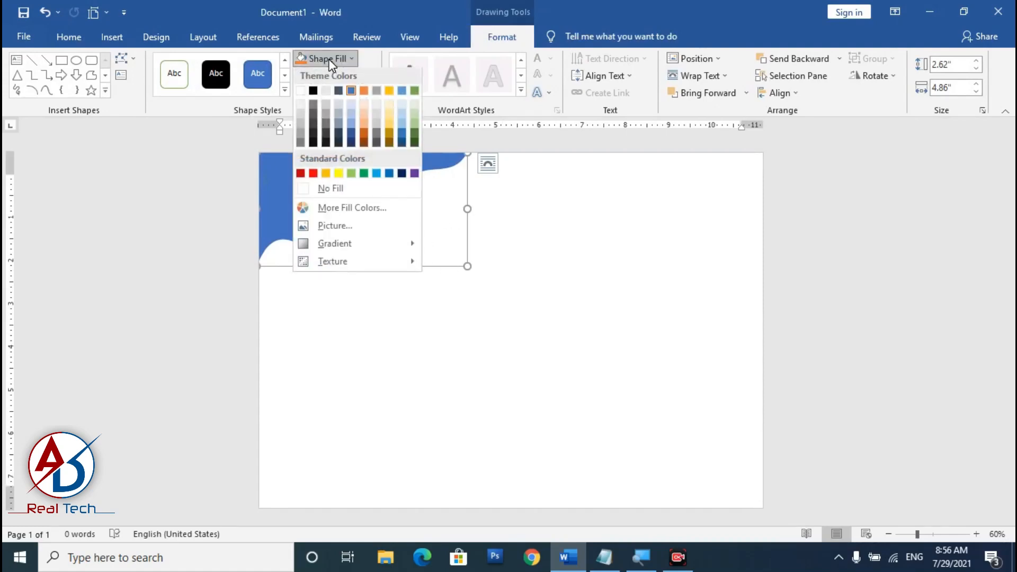
pyautogui.click(313, 141)
pyautogui.click(454, 314)
pyautogui.scroll(-3, 455, 314)
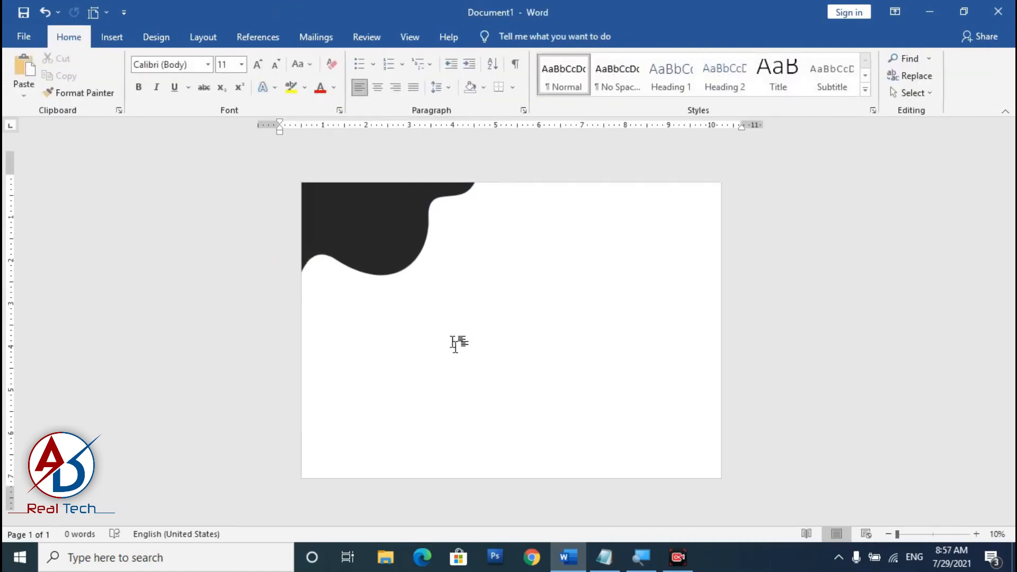
pyautogui.scroll(4, 454, 315)
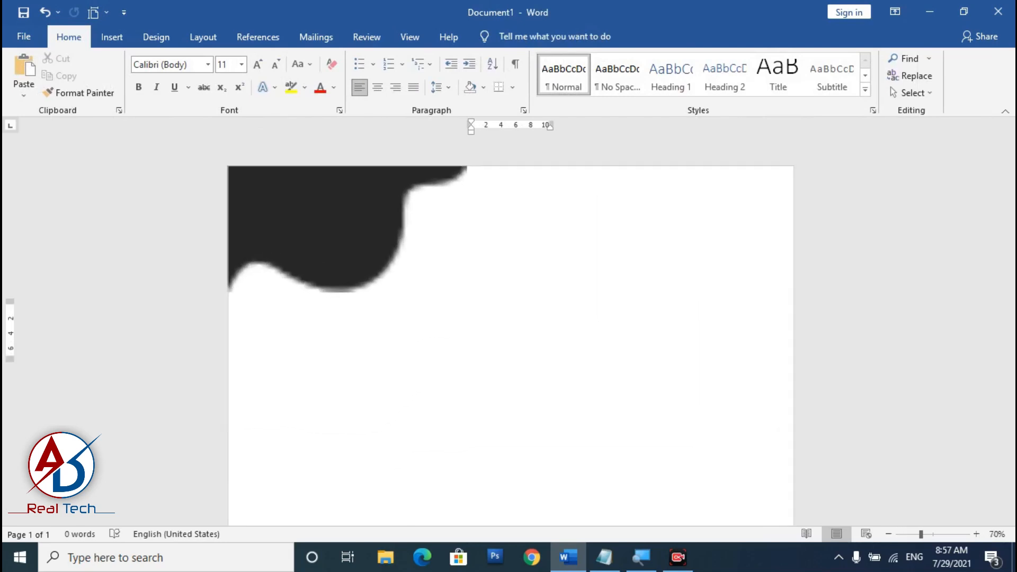
# Duplicate the dark wavy shape with a slight offset down and right, and fill the copy white.
pyautogui.click(339, 205)
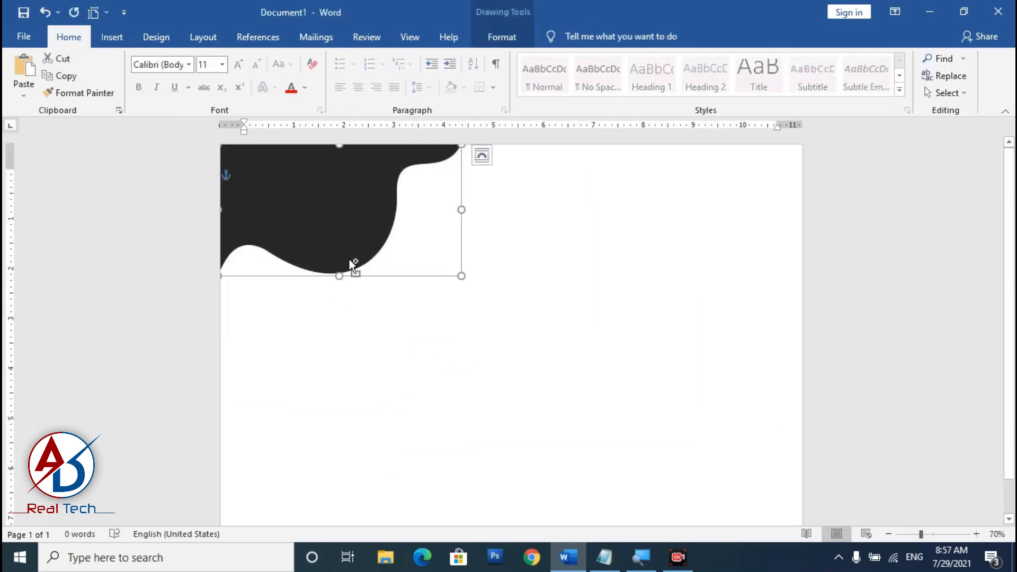
pyautogui.moveTo(349, 259); pyautogui.dragTo(356, 266)
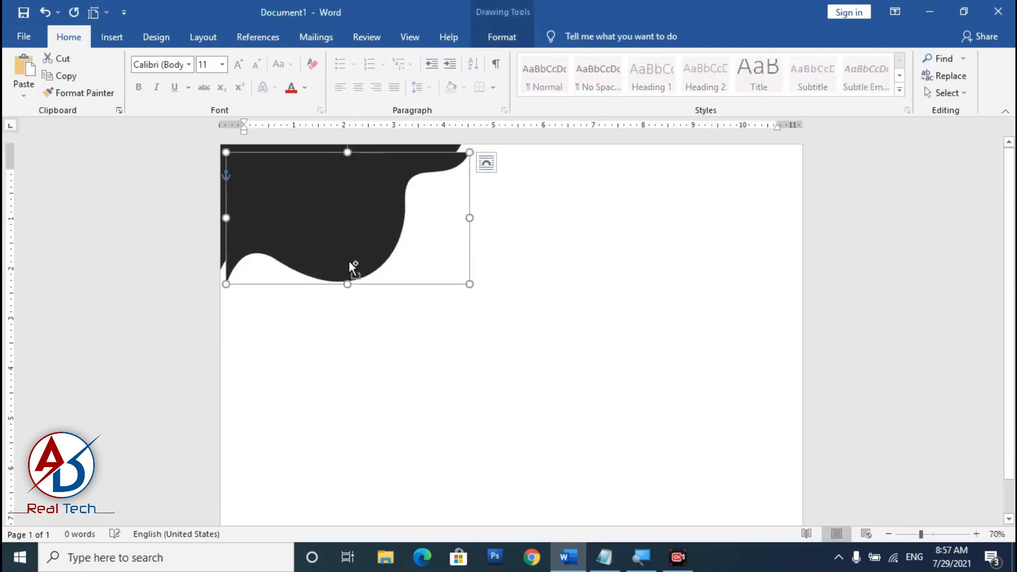
pyautogui.click(512, 36)
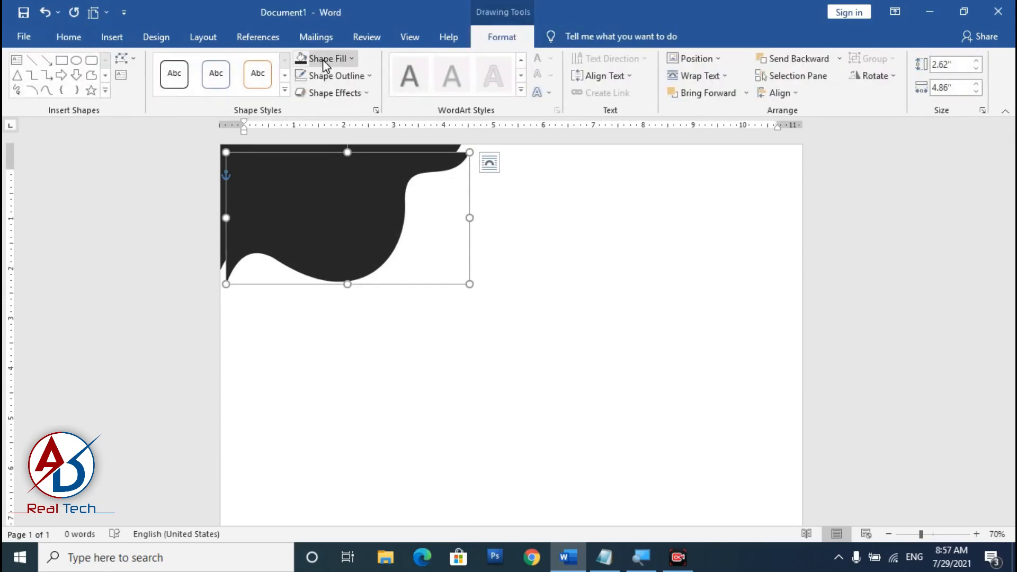
pyautogui.click(325, 60)
pyautogui.click(303, 93)
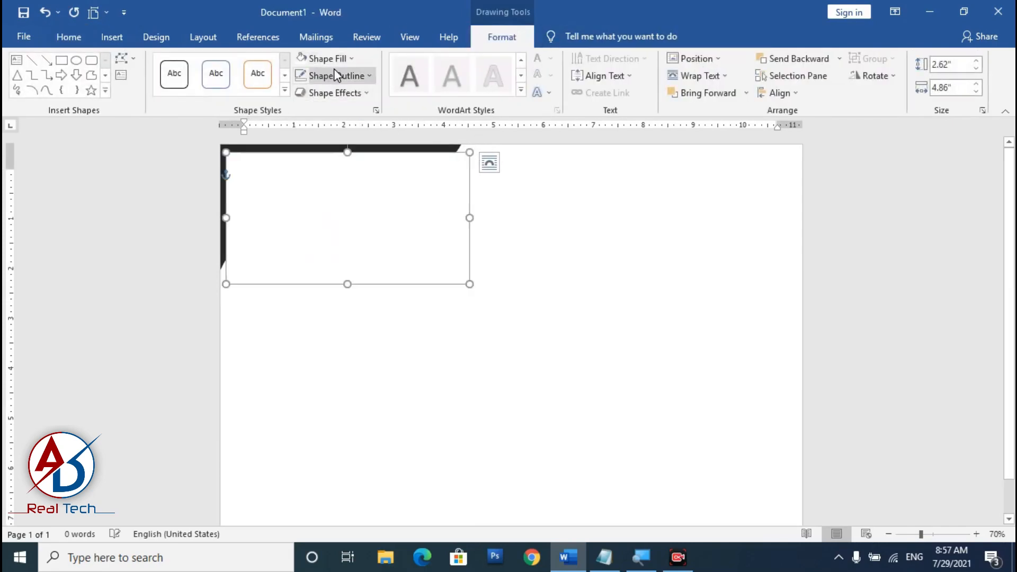
# Give the copied wavy shape a black outline and no fill.
pyautogui.click(335, 75)
pyautogui.click(313, 108)
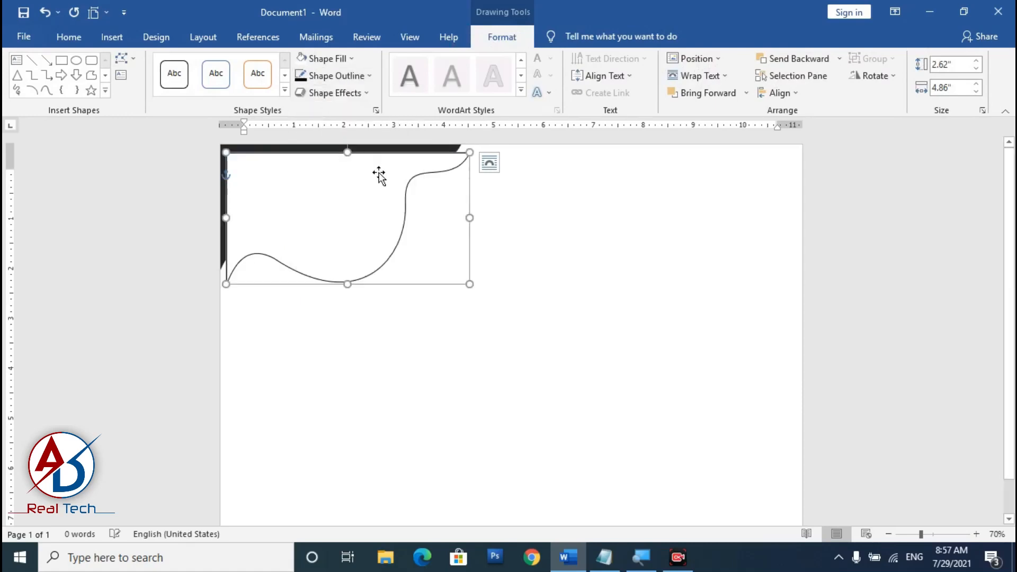
pyautogui.click(339, 59)
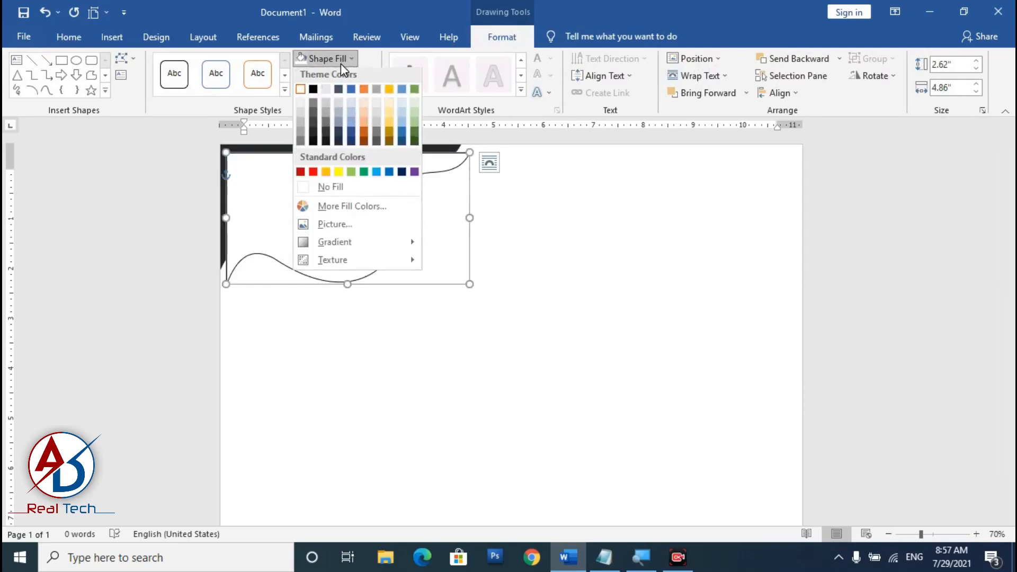
pyautogui.click(335, 197)
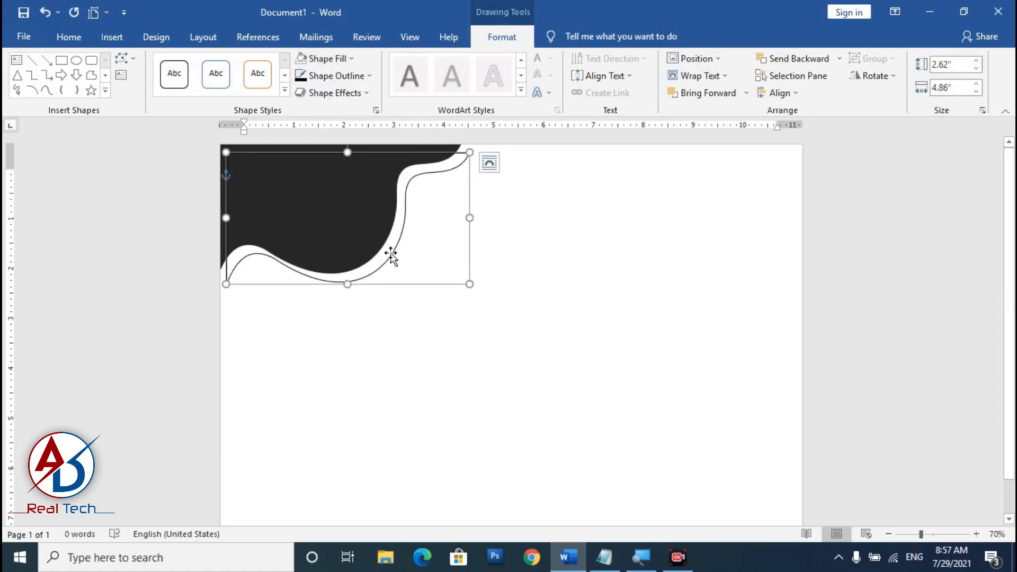
# Enlarge the outlined copy to 2.99" by 5.16" so it reaches the page's top and left edges around the dark shape.
pyautogui.moveTo(470, 153); pyautogui.dragTo(476, 144)
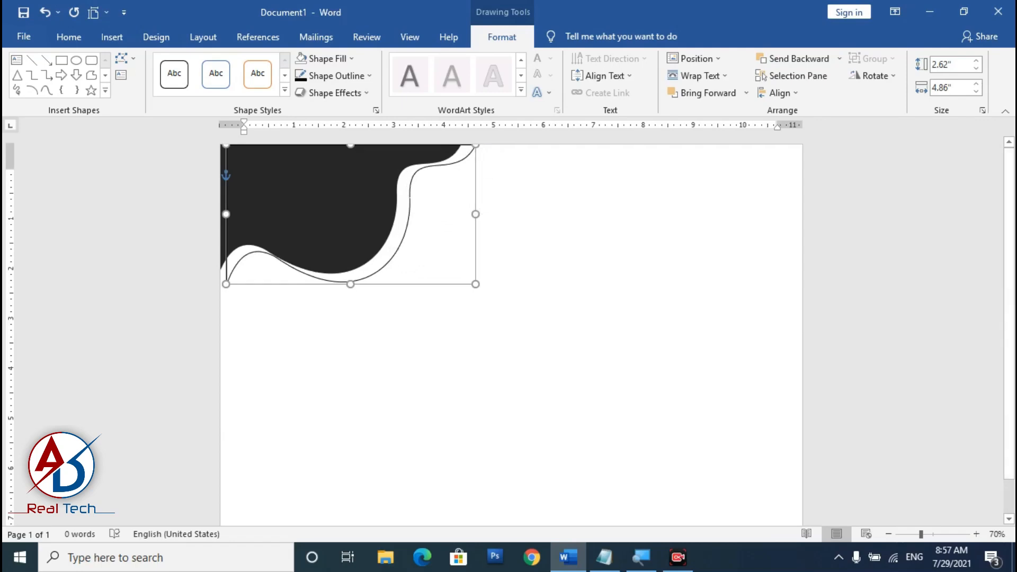
pyautogui.moveTo(226, 286); pyautogui.dragTo(221, 294)
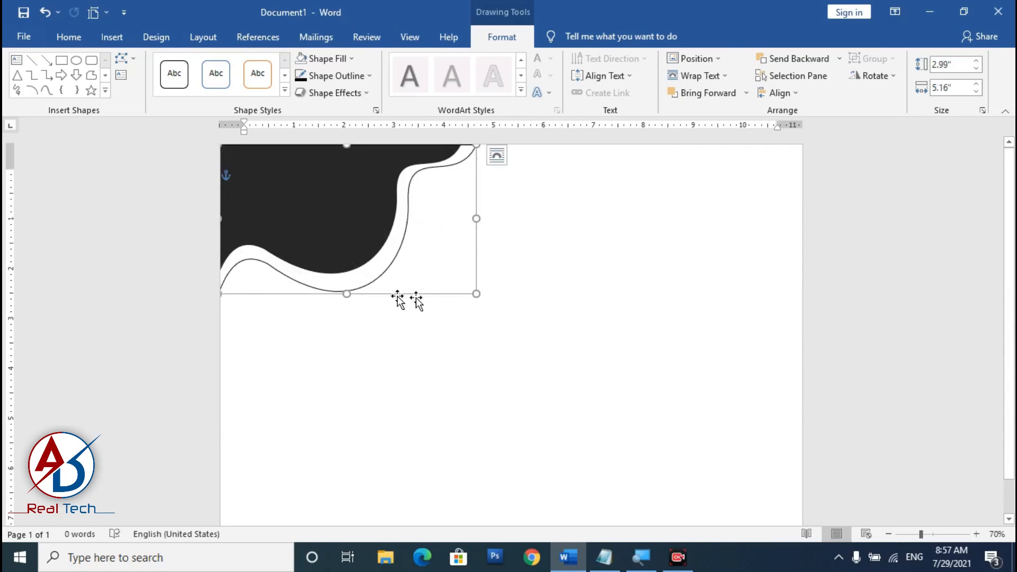
pyautogui.click(122, 59)
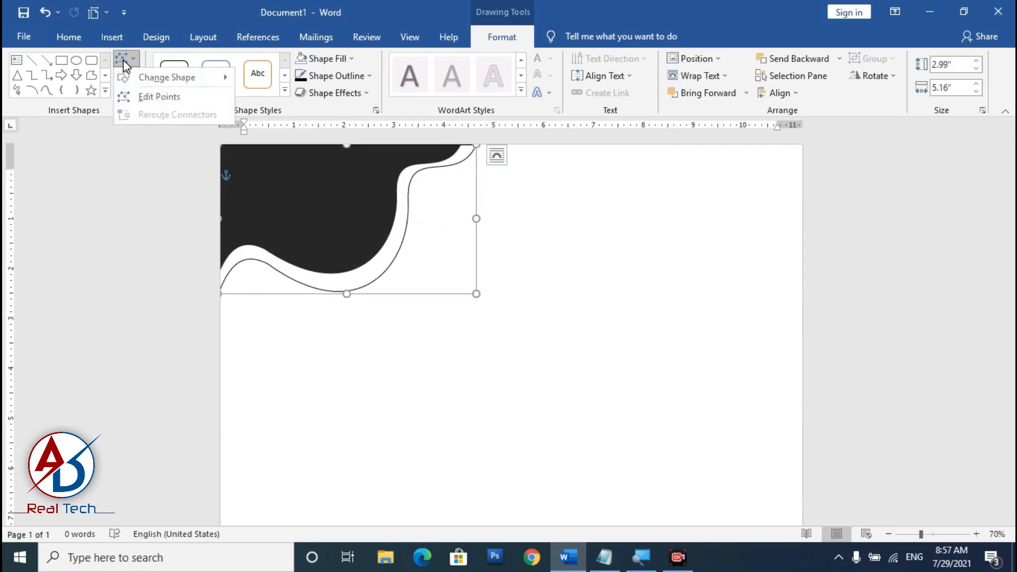
pyautogui.click(148, 101)
pyautogui.click(409, 201)
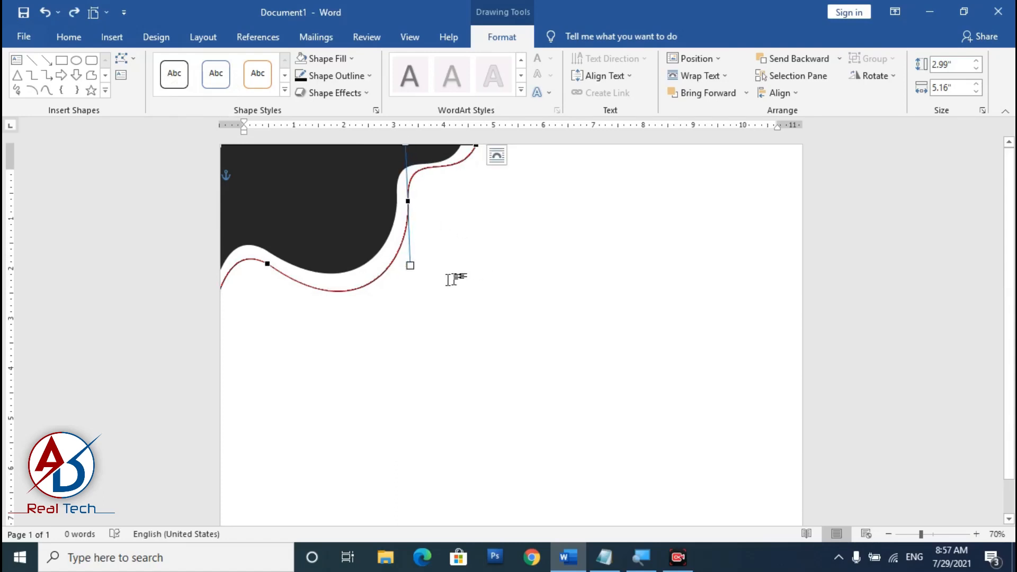
pyautogui.click(482, 315)
pyautogui.keyDown('ctrl'); pyautogui.scroll(-5, 491, 316); pyautogui.keyUp('ctrl')
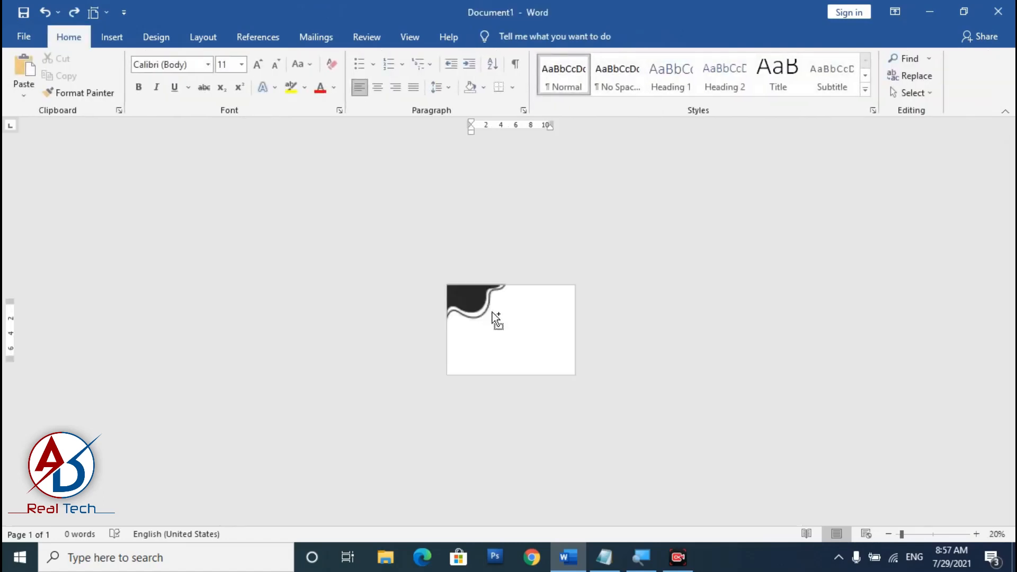
pyautogui.keyDown('ctrl'); pyautogui.scroll(6, 492, 313); pyautogui.keyUp('ctrl')
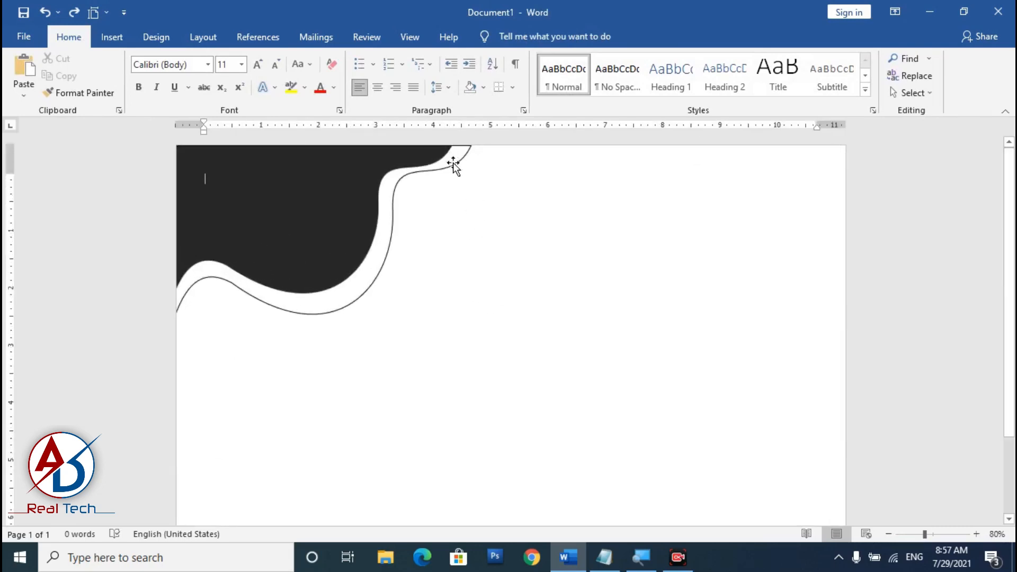
# Stretch the outlined copy slightly beyond the page's top edge and move it a little down and left.
pyautogui.click(454, 165)
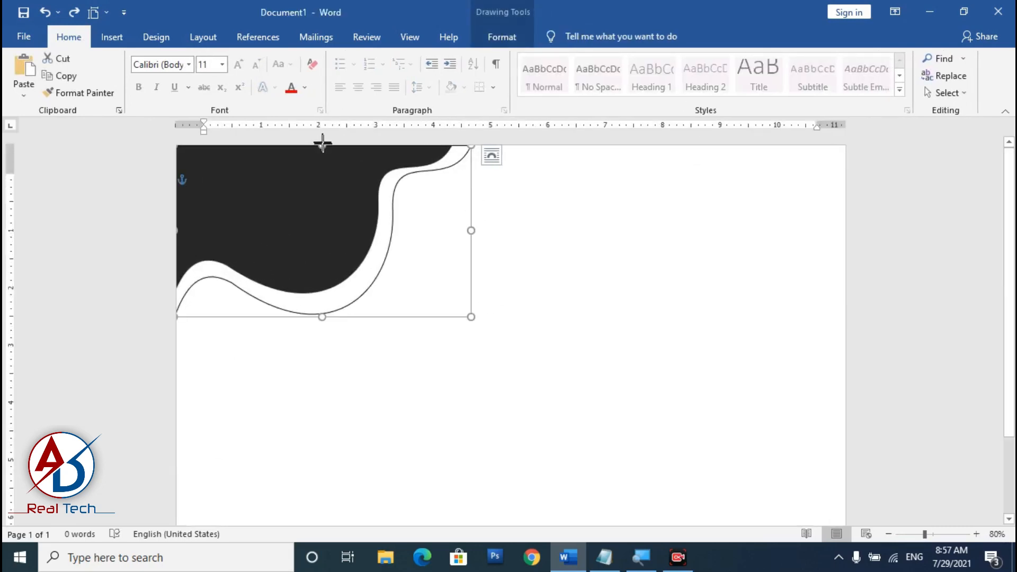
pyautogui.moveTo(323, 142); pyautogui.dragTo(323, 131)
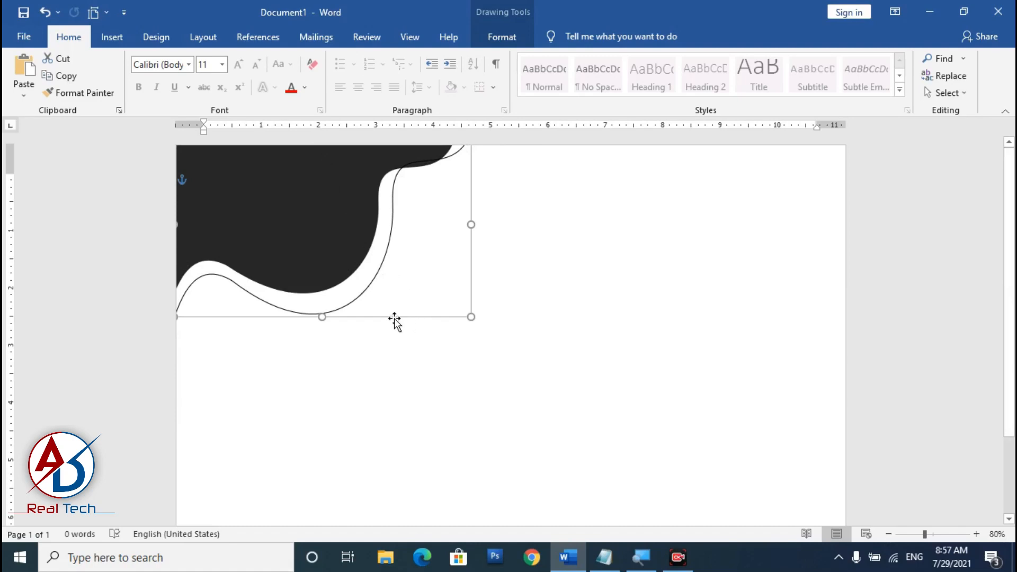
pyautogui.moveTo(394, 321); pyautogui.dragTo(386, 331)
pyautogui.click(508, 331)
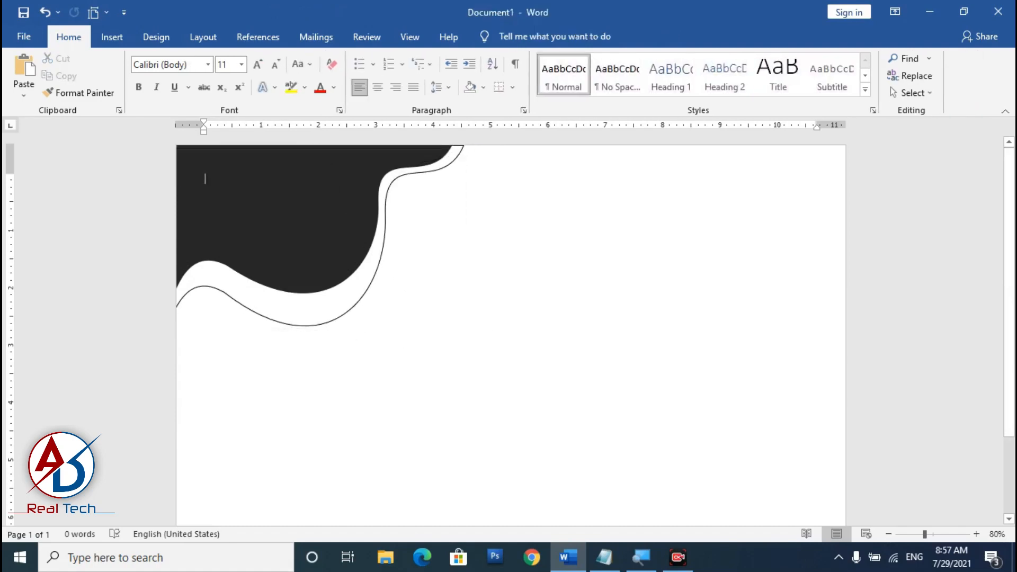
pyautogui.scroll(-5, 508, 331)
pyautogui.scroll(4, 352, 334)
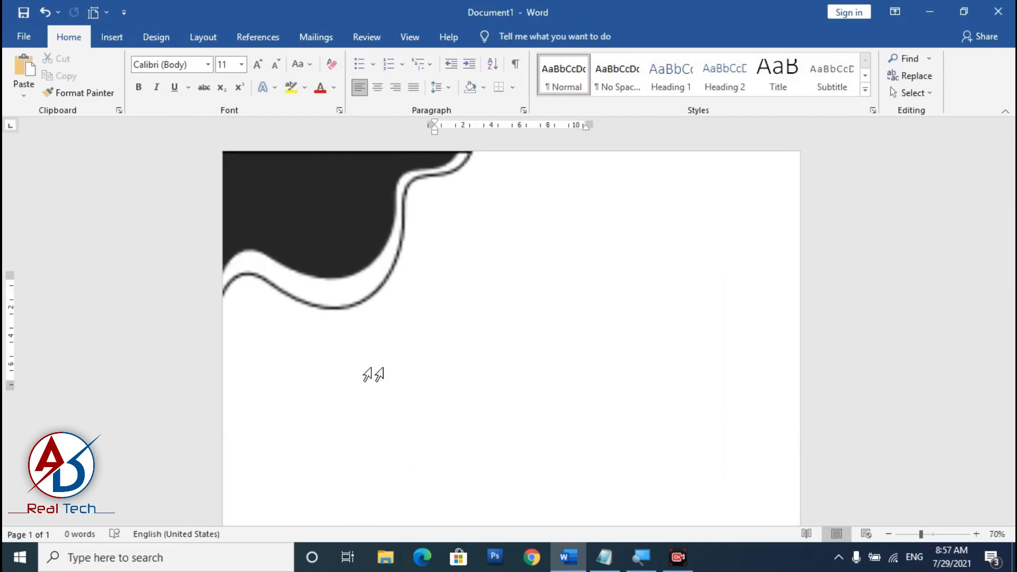
# Nudge the outlined copy right and slightly up until its wave follows the dark shape with its lower end at the page's left edge.
pyautogui.click(246, 268)
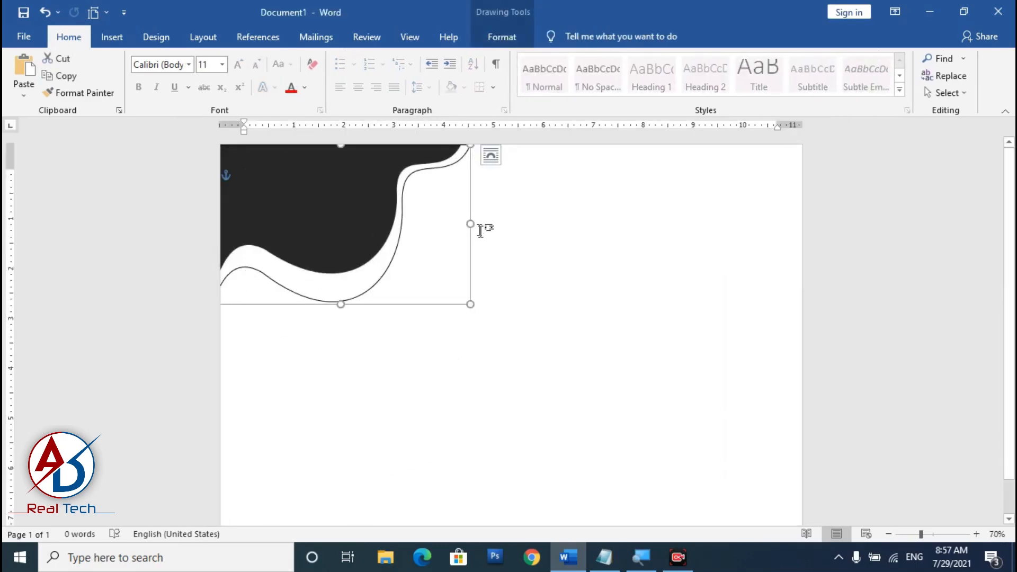
pyautogui.press('Right')
pyautogui.press('Right')
pyautogui.press('Right')
pyautogui.press('Right')
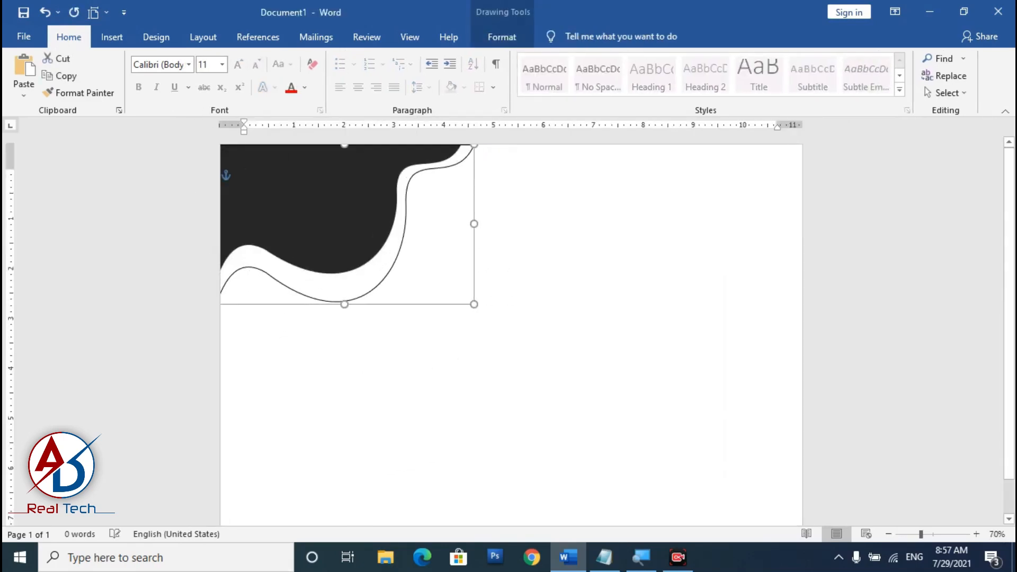
pyautogui.press('Up')
pyautogui.press('Up')
pyautogui.press('Up')
pyautogui.press('Right')
pyautogui.press('Right')
pyautogui.press('Right')
pyautogui.press('Right')
pyautogui.press('Right')
pyautogui.press('Right')
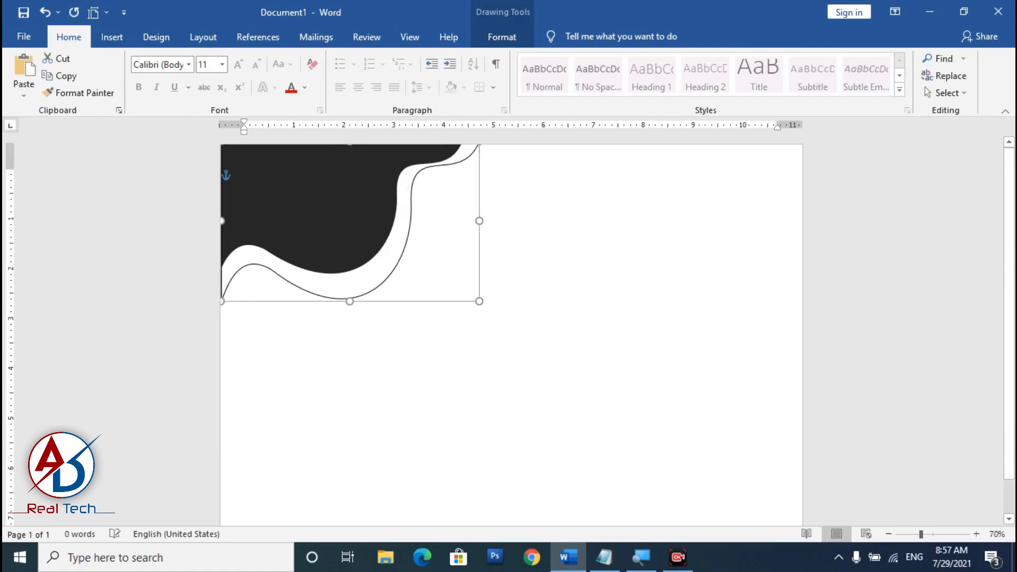
pyautogui.press('Left')
pyautogui.press('Left')
pyautogui.press('Left')
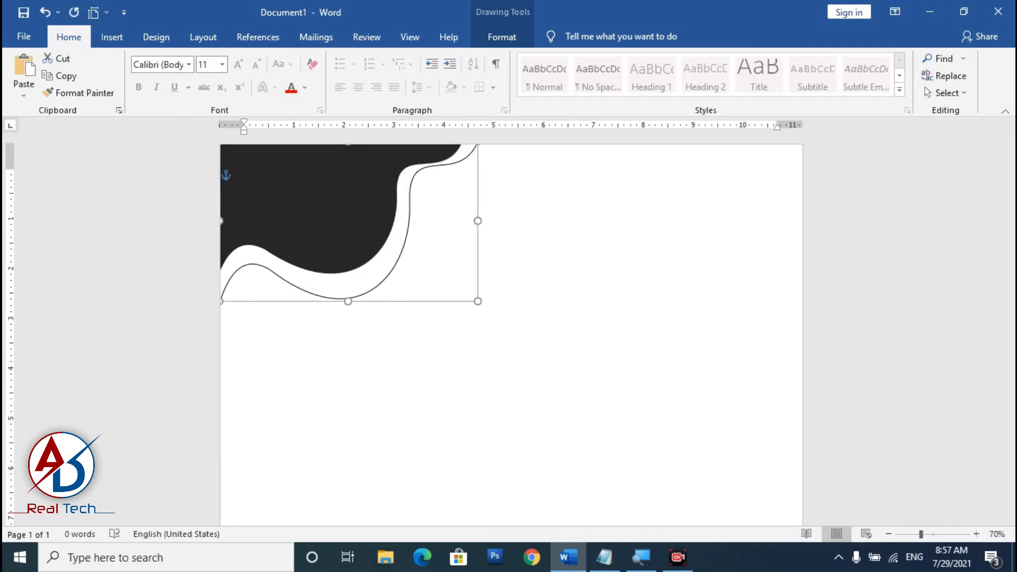
pyautogui.click(506, 347)
pyautogui.click(254, 269)
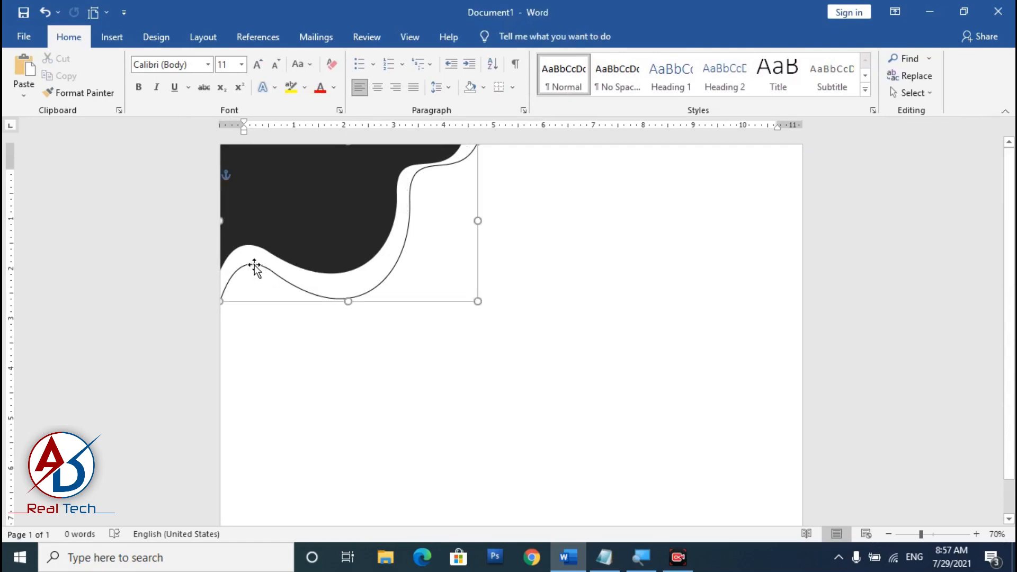
pyautogui.click(466, 314)
# Draw a circle about 3.21" across over the lower edge of the dark corner shape and shift it slightly left.
pyautogui.scroll(-6, 557, 341)
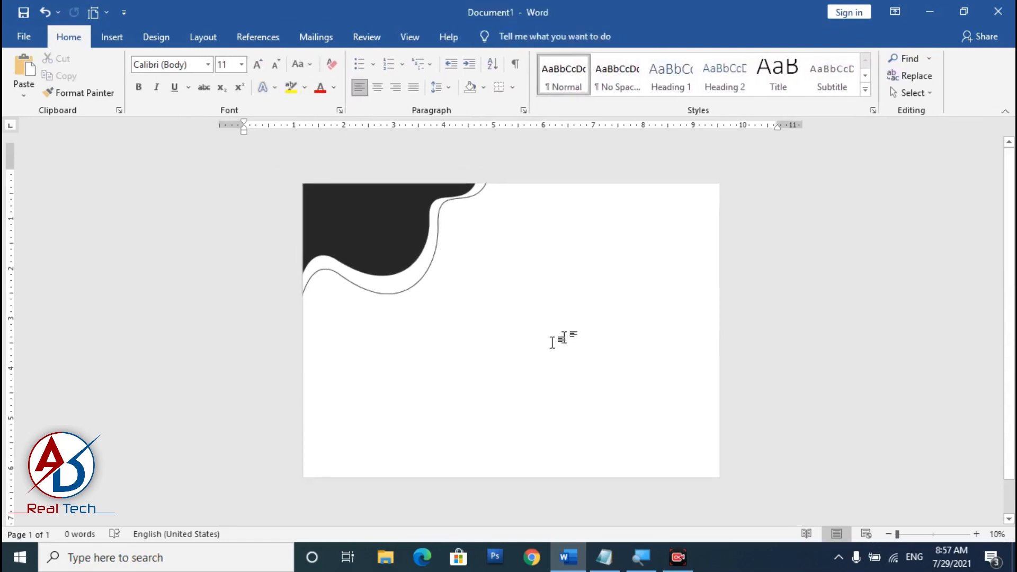
pyautogui.scroll(5, 474, 370)
pyautogui.scroll(-2, 461, 381)
pyautogui.scroll(2, 445, 398)
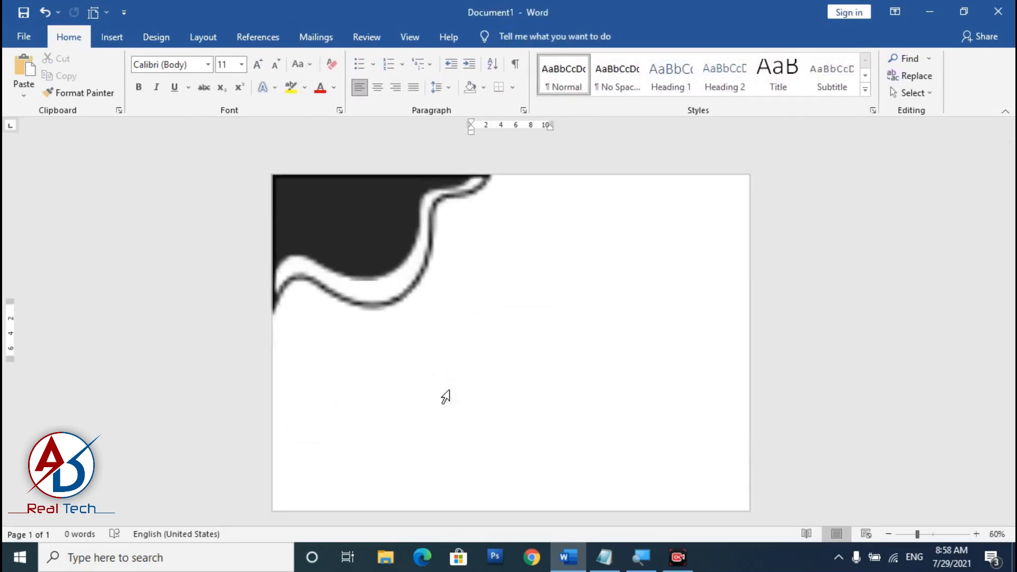
pyautogui.click(112, 36)
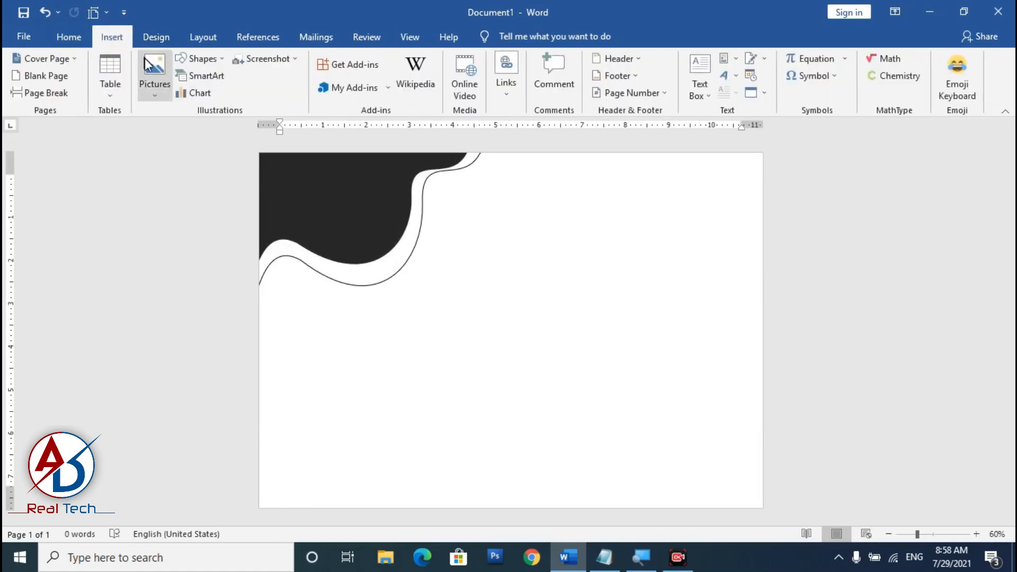
pyautogui.click(206, 62)
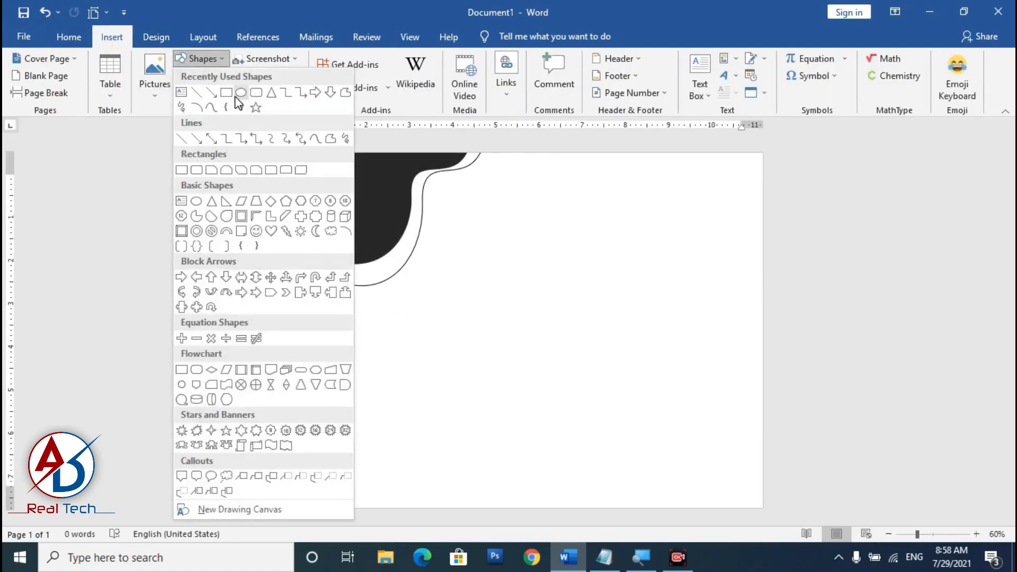
pyautogui.click(237, 94)
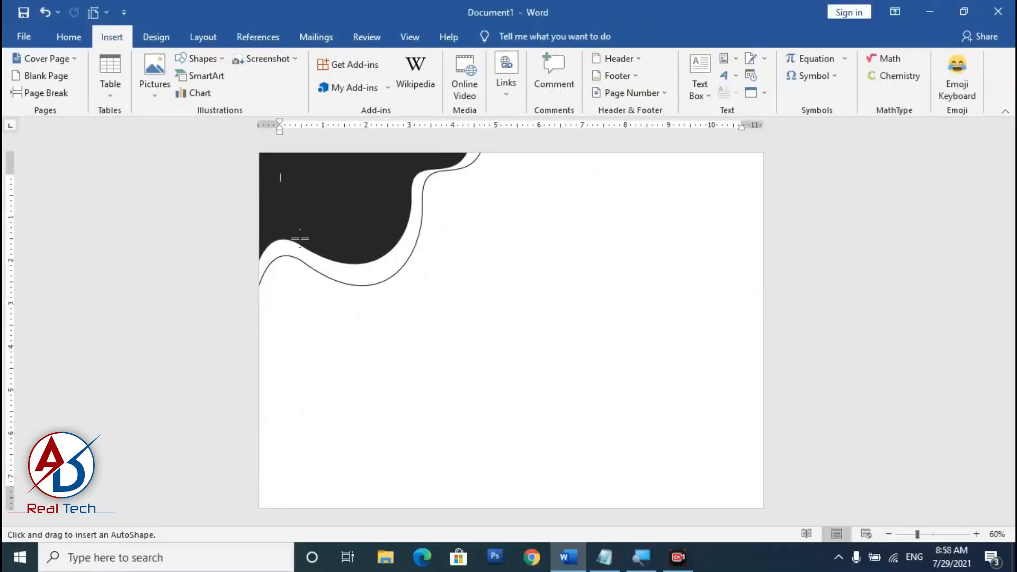
pyautogui.moveTo(289, 222)
pyautogui.mouseDown()
pyautogui.moveTo(466, 334)
pyautogui.moveTo(452, 350)
pyautogui.moveTo(434, 336)
pyautogui.mouseUp()
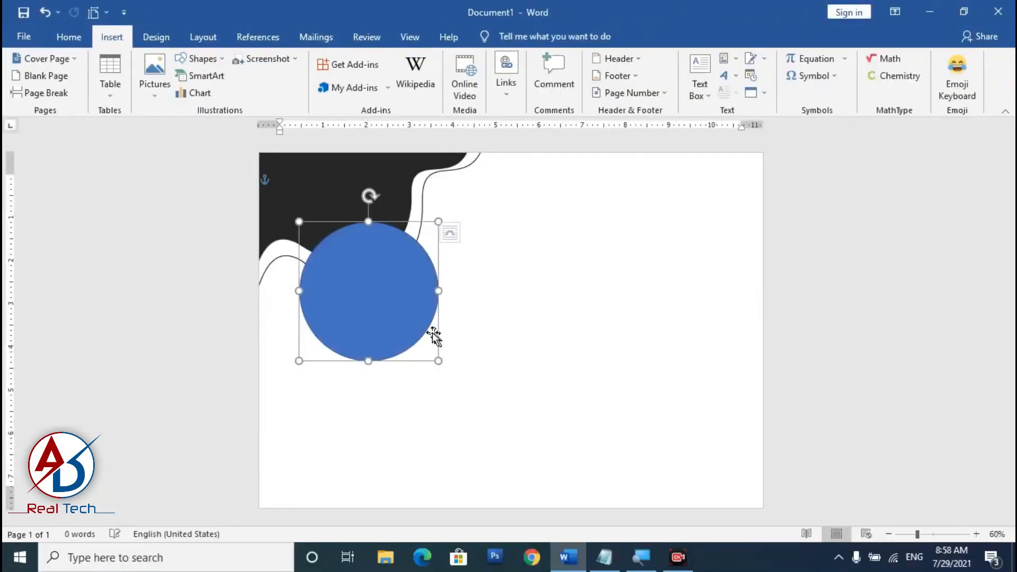
pyautogui.moveTo(378, 309); pyautogui.dragTo(373, 310)
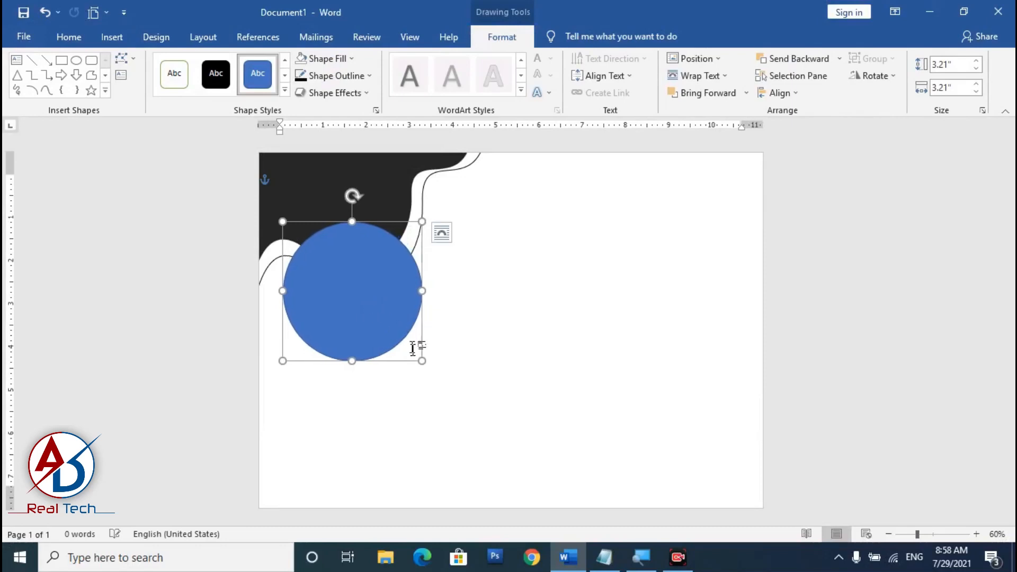
# Shrink the blue circle proportionally to 3.02" by 3.02", keeping its upper-left corner in place.
pyautogui.moveTo(421, 362); pyautogui.dragTo(416, 352)
pyautogui.moveTo(387, 318); pyautogui.dragTo(382, 316)
pyautogui.hotkey('ctrl', 'z')
pyautogui.hotkey('ctrl', 'z')
pyautogui.moveTo(419, 361); pyautogui.dragTo(414, 353)
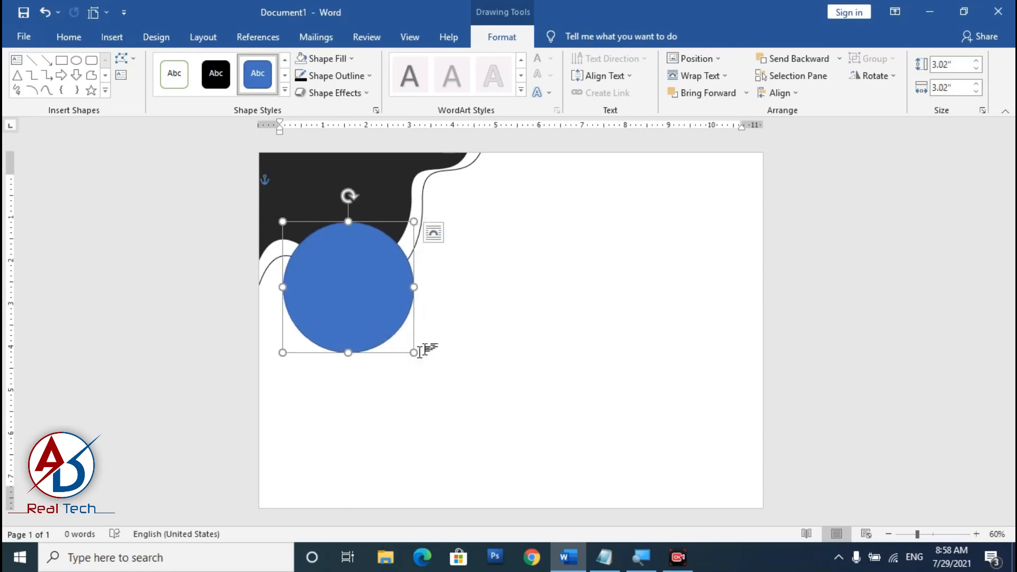
pyautogui.press('Escape')
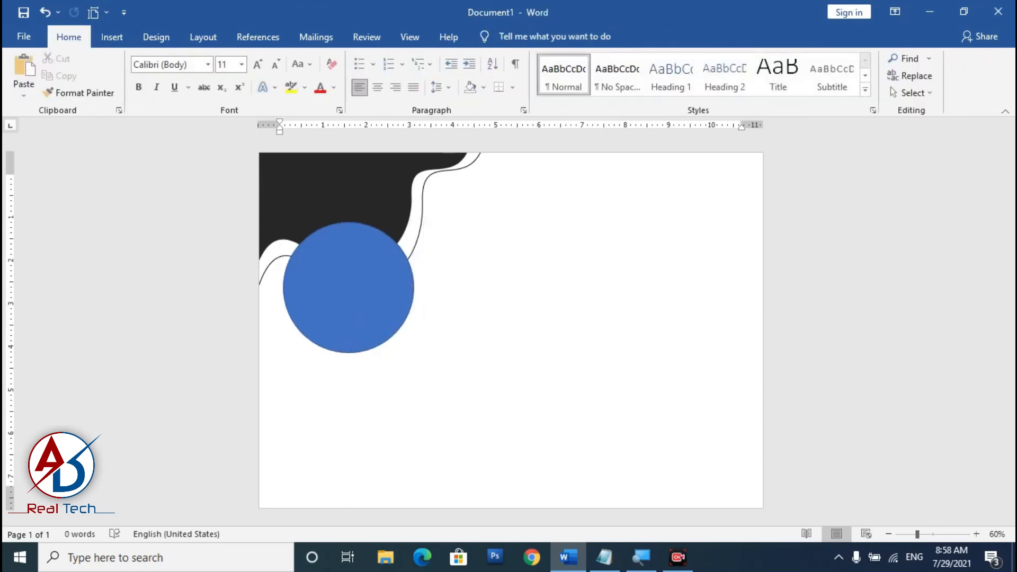
pyautogui.click(356, 339)
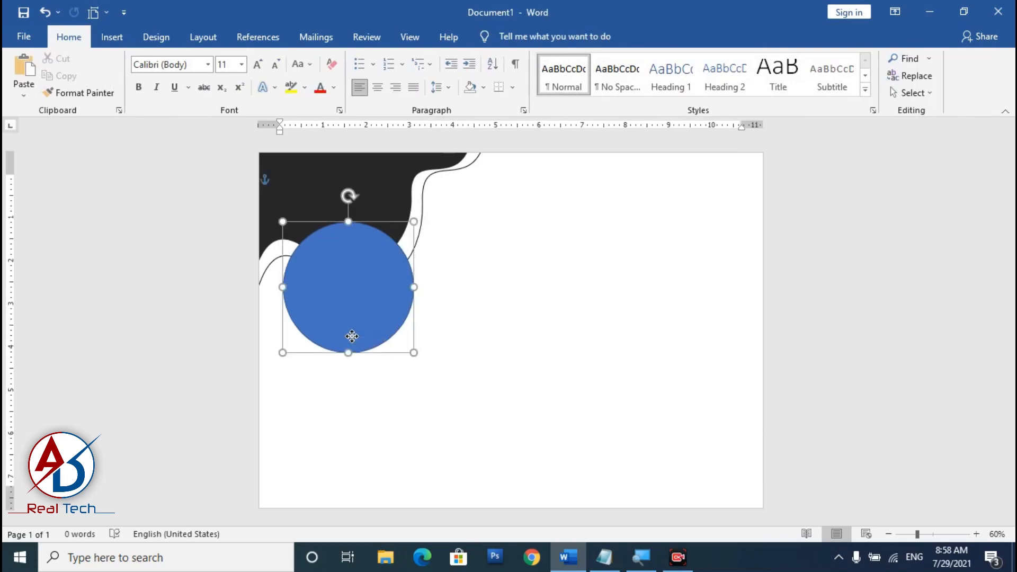
pyautogui.click(521, 353)
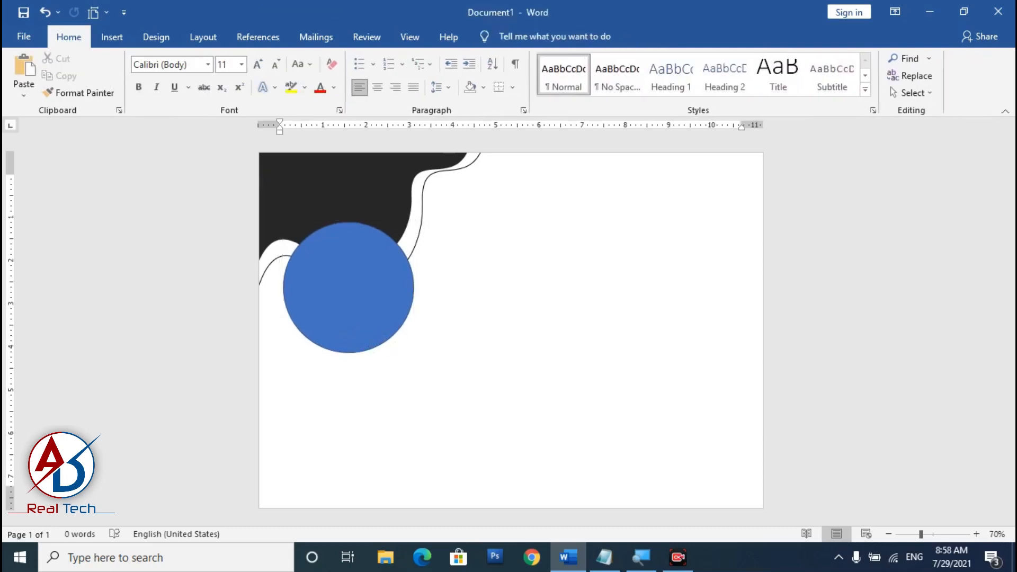
# Insert a WordArt text box in the plain black fill style over the dark corner shape.
pyautogui.scroll(5, 583, 348)
pyautogui.scroll(-6, 582, 349)
pyautogui.scroll(5, 583, 349)
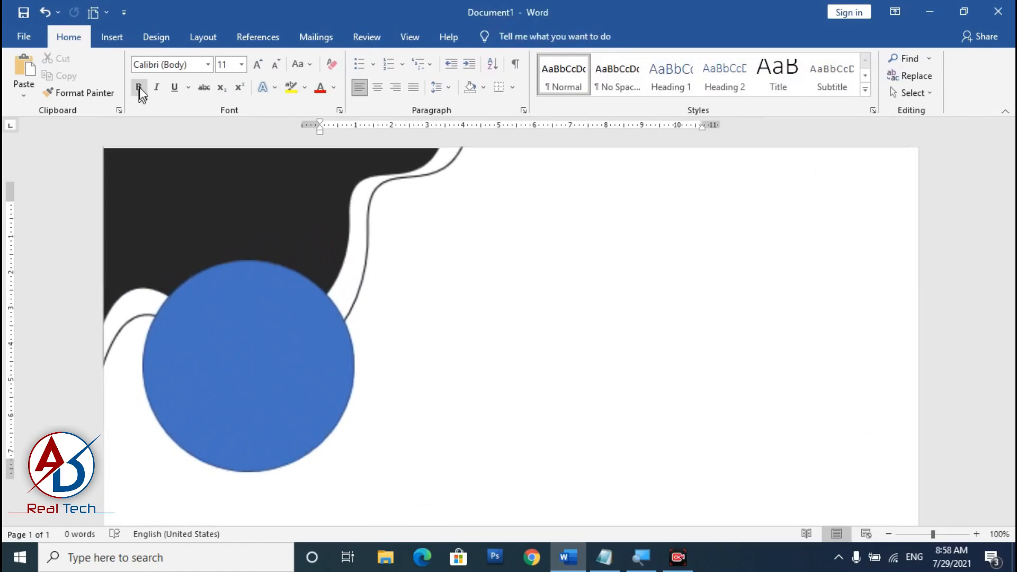
pyautogui.click(110, 37)
pyautogui.click(725, 76)
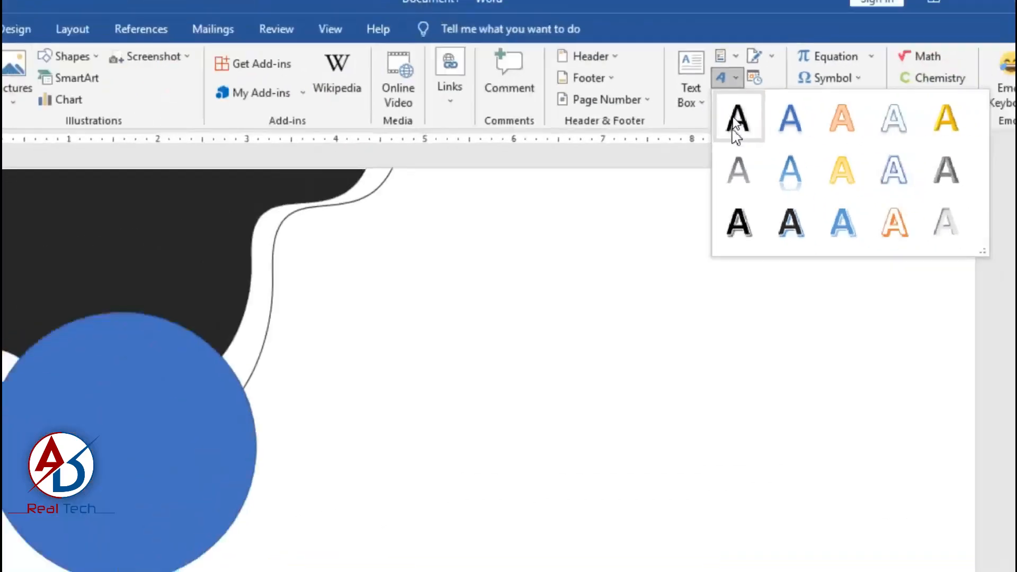
pyautogui.click(737, 108)
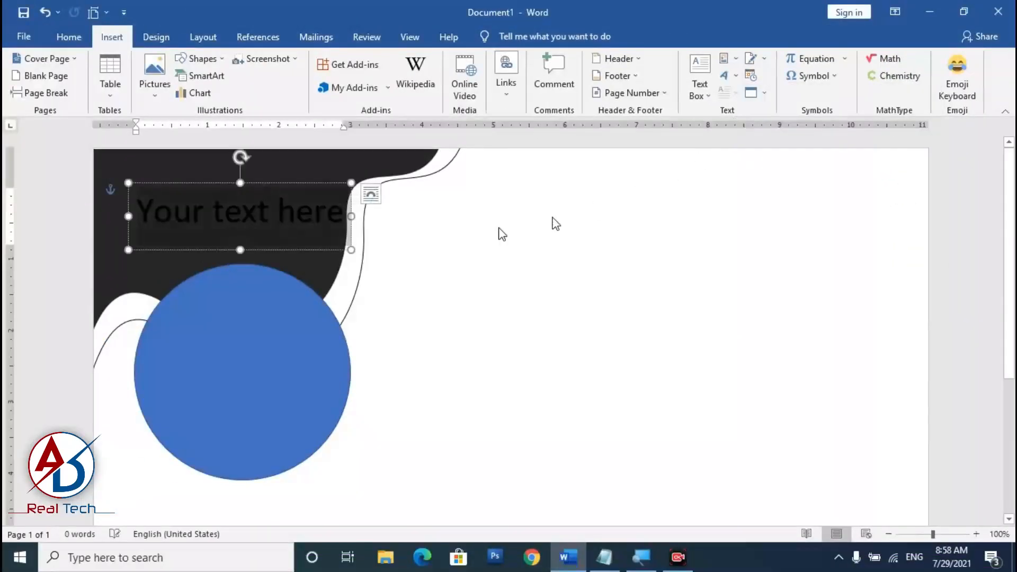
# Clear the WordArt text's formatting, apply the No Spacing style and replace the placeholder text with "Menu".
pyautogui.click(69, 37)
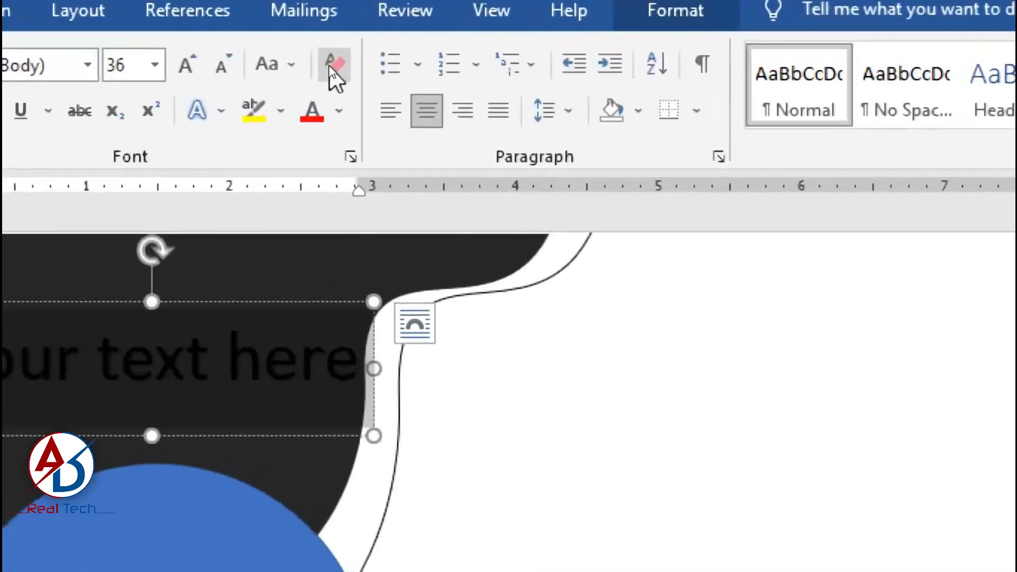
pyautogui.click(331, 66)
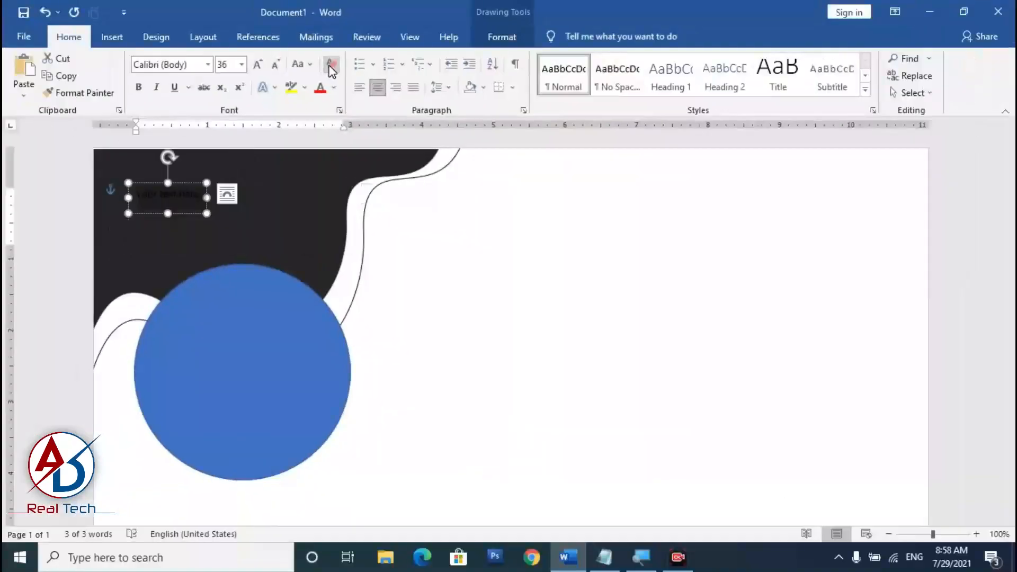
pyautogui.click(617, 88)
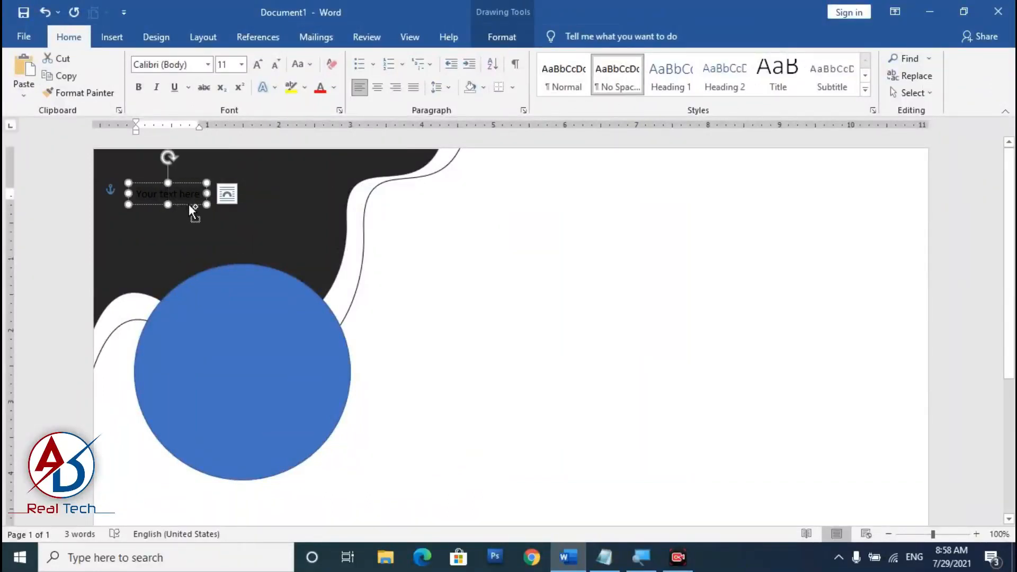
pyautogui.write('Menu')
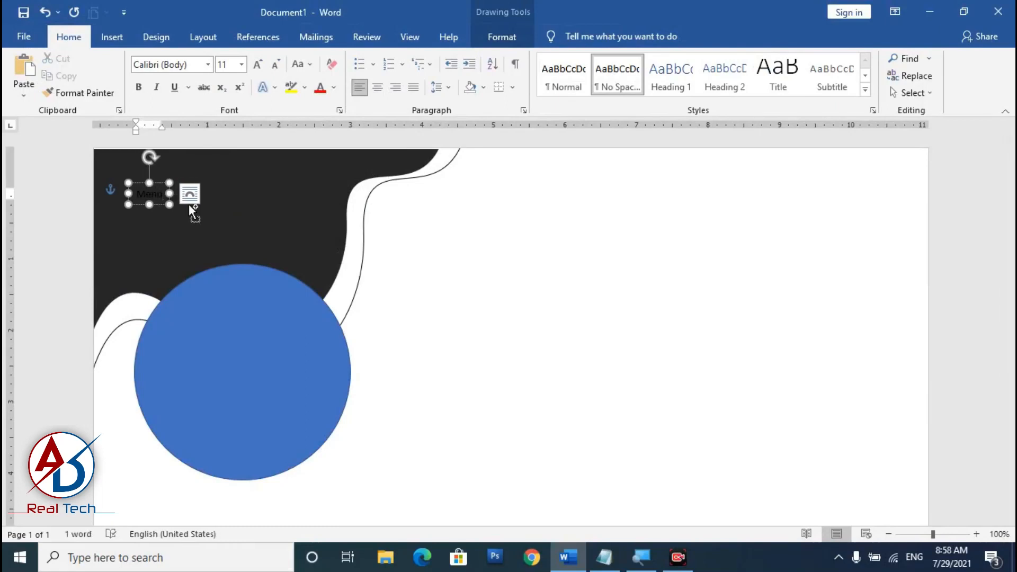
# Set the Menu text in the Bulletto Killa font and enlarge it to 26 pt.
pyautogui.hotkey('ctrl', 'a')
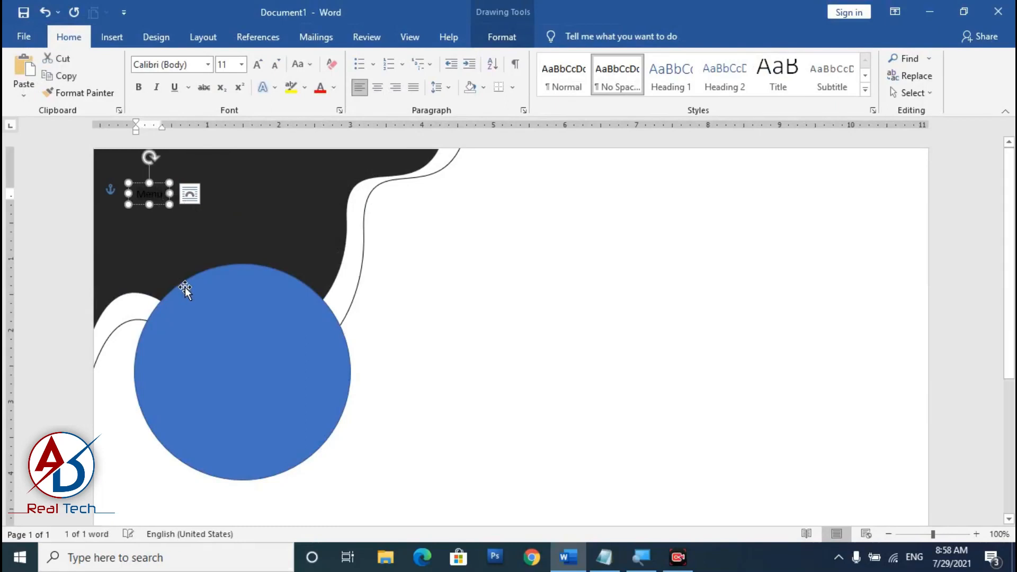
pyautogui.click(208, 65)
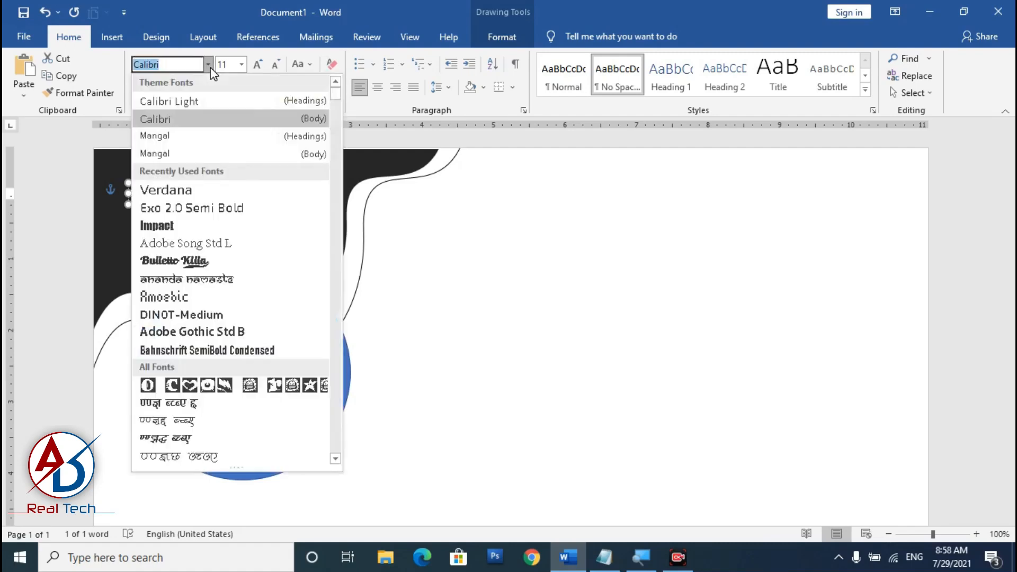
pyautogui.click(183, 262)
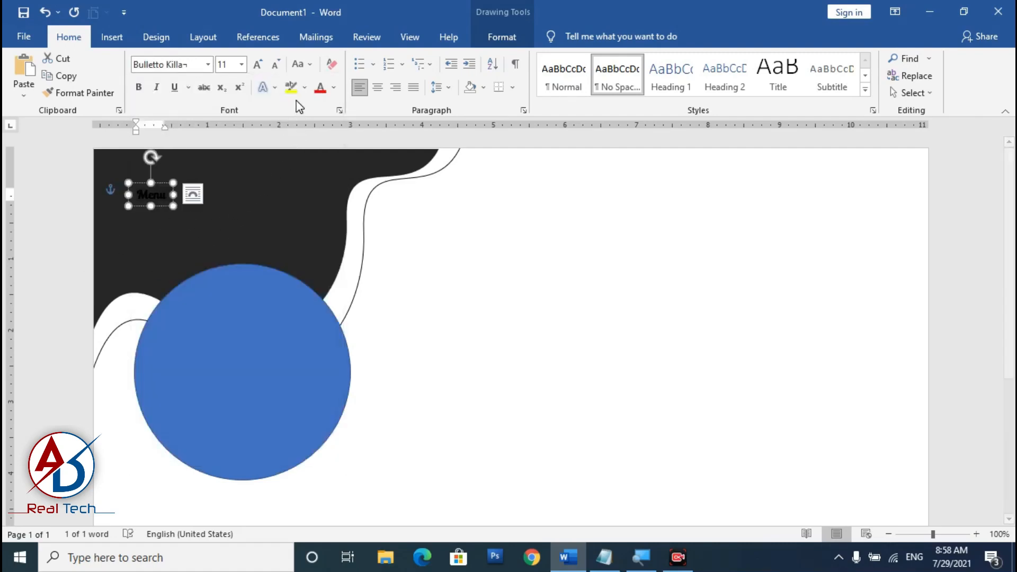
pyautogui.click(258, 64)
pyautogui.click(259, 64)
pyautogui.click(258, 64)
pyautogui.click(258, 64)
pyautogui.click(258, 65)
pyautogui.click(258, 64)
pyautogui.click(258, 64)
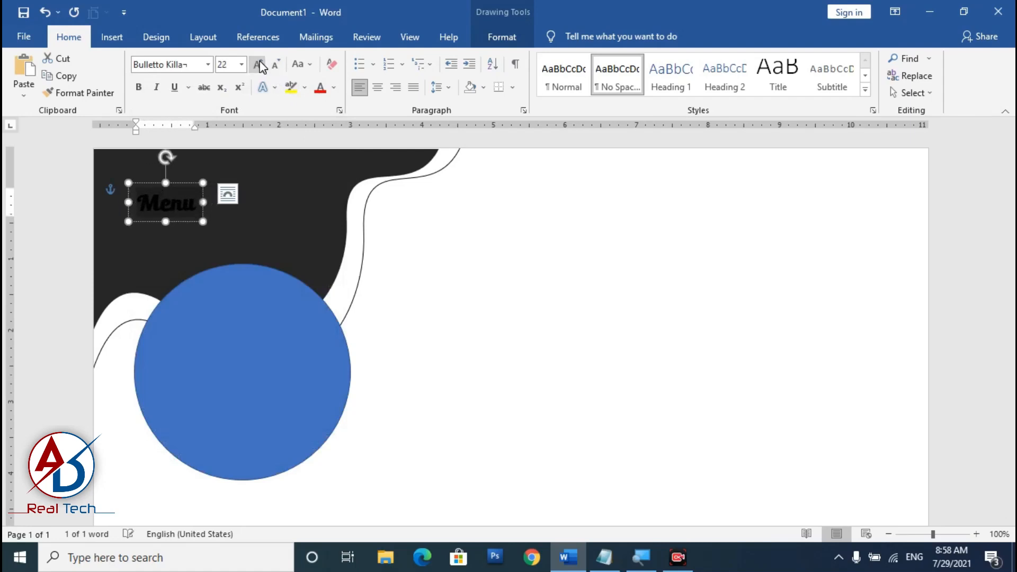
pyautogui.click(258, 64)
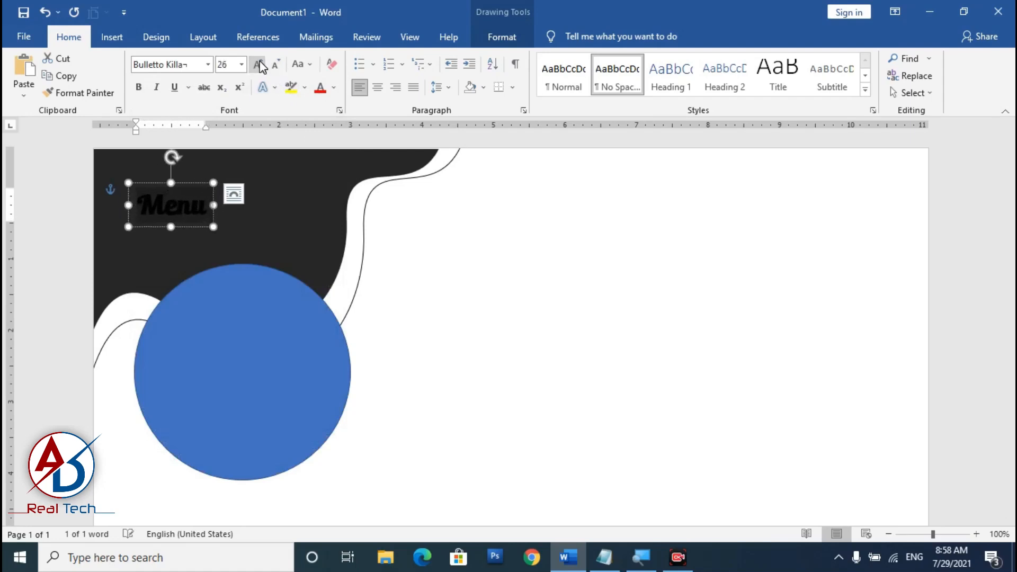
# Colour the Menu text with a custom red of RGB 221, 29, 29.
pyautogui.click(333, 92)
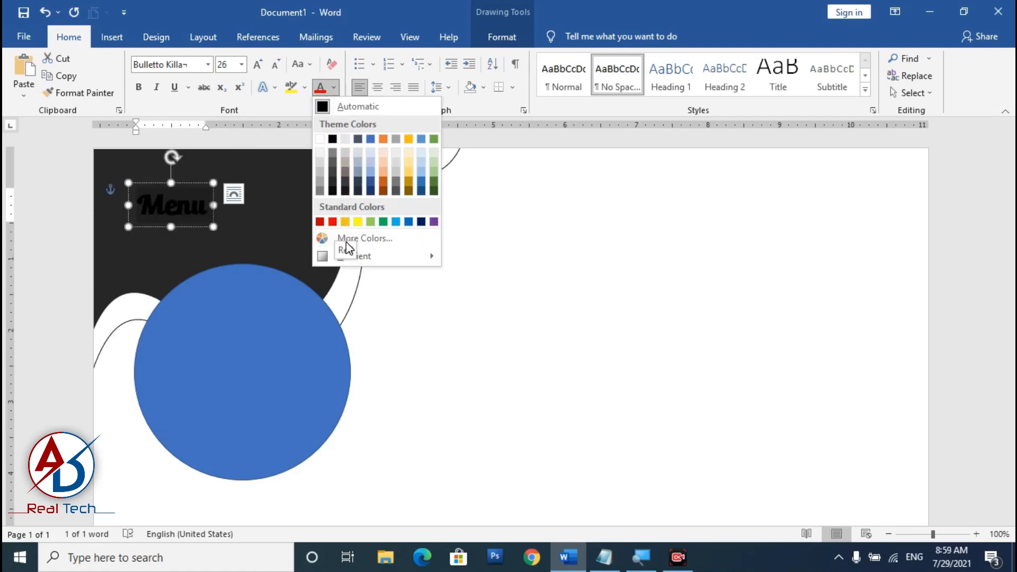
pyautogui.click(365, 238)
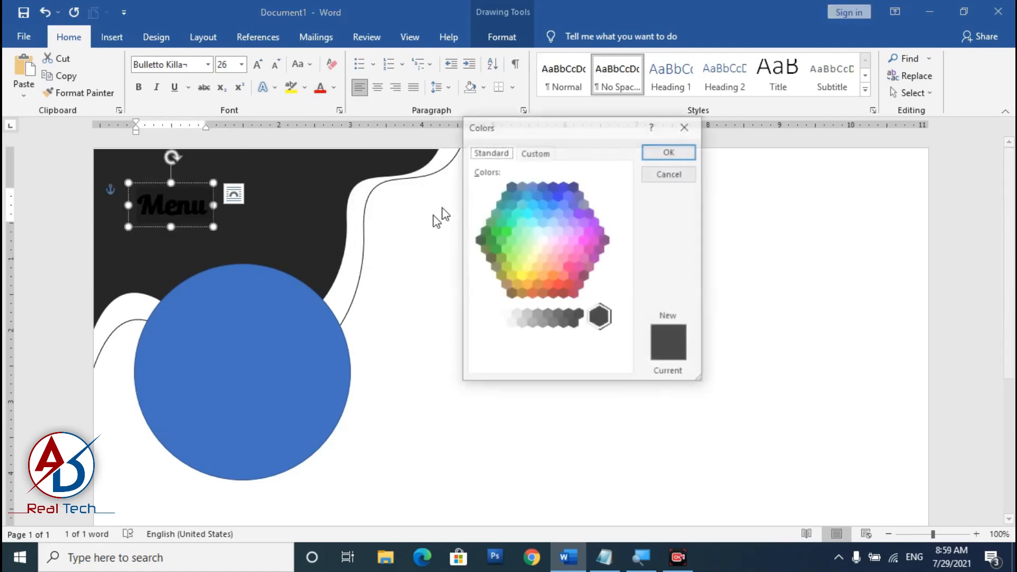
pyautogui.click(532, 152)
pyautogui.moveTo(590, 195)
pyautogui.mouseDown()
pyautogui.moveTo(598, 188)
pyautogui.moveTo(469, 189)
pyautogui.moveTo(481, 184)
pyautogui.moveTo(477, 218)
pyautogui.mouseUp()
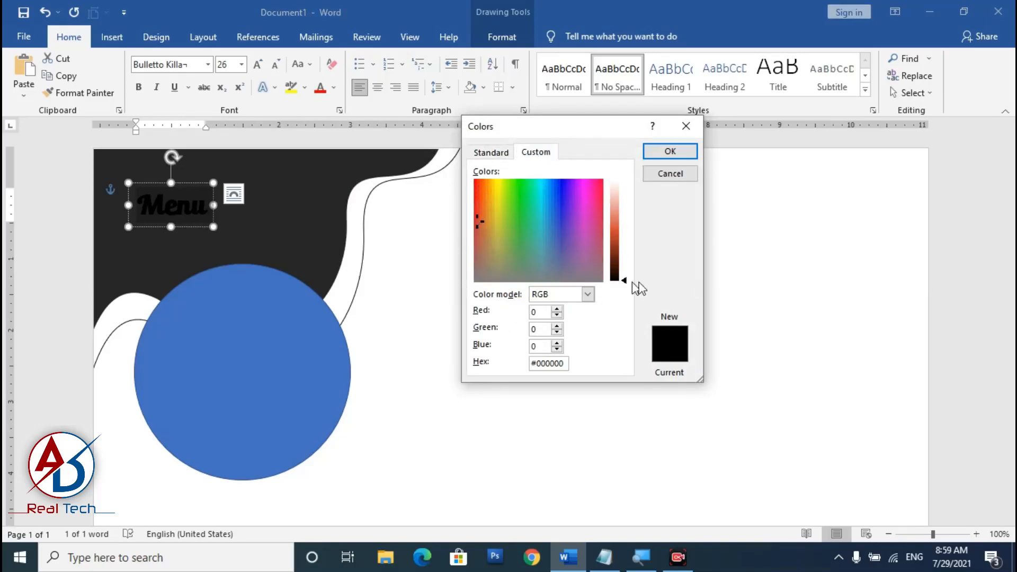
pyautogui.moveTo(625, 284); pyautogui.dragTo(626, 231)
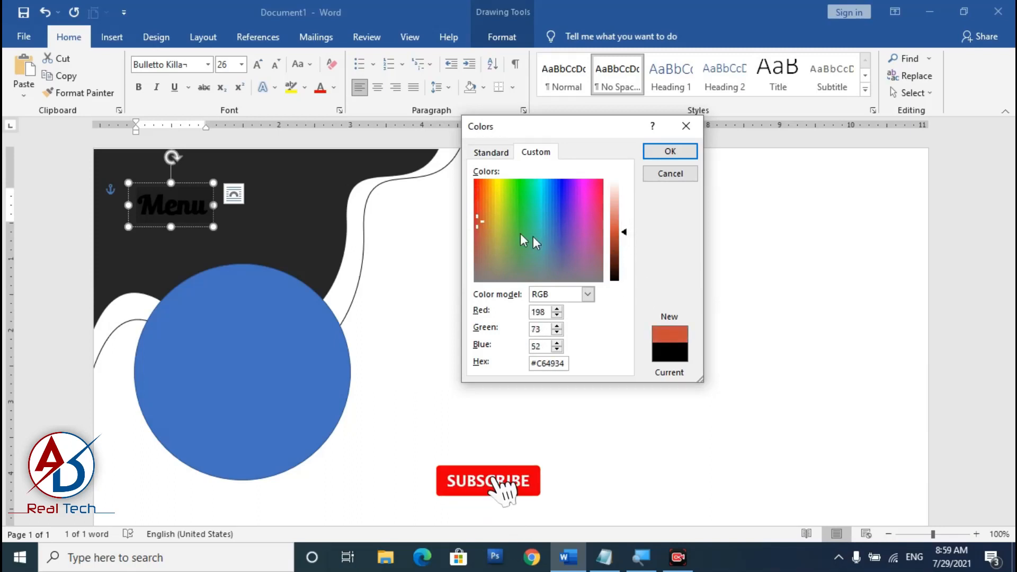
pyautogui.moveTo(473, 218); pyautogui.dragTo(472, 204)
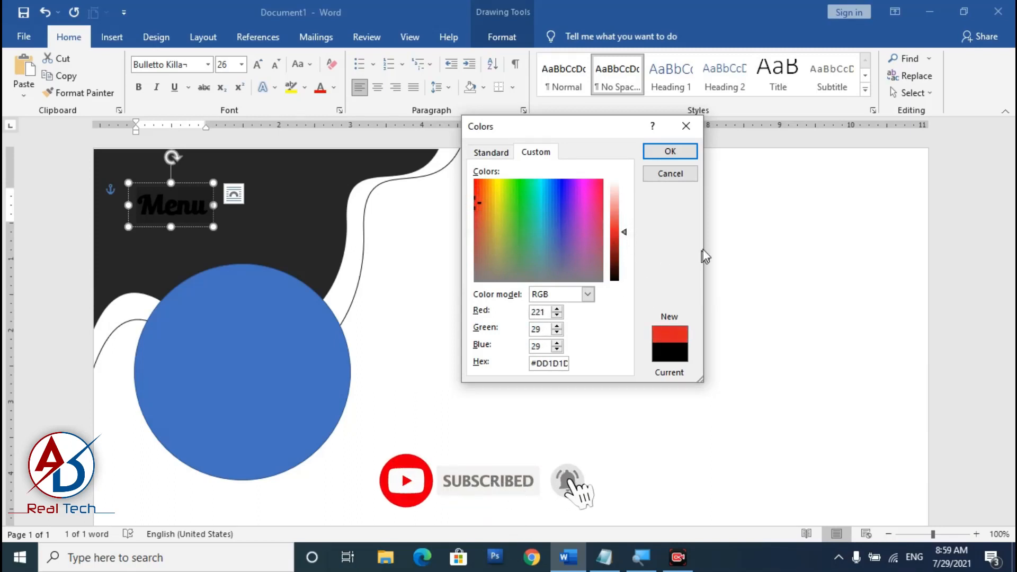
pyautogui.click(670, 152)
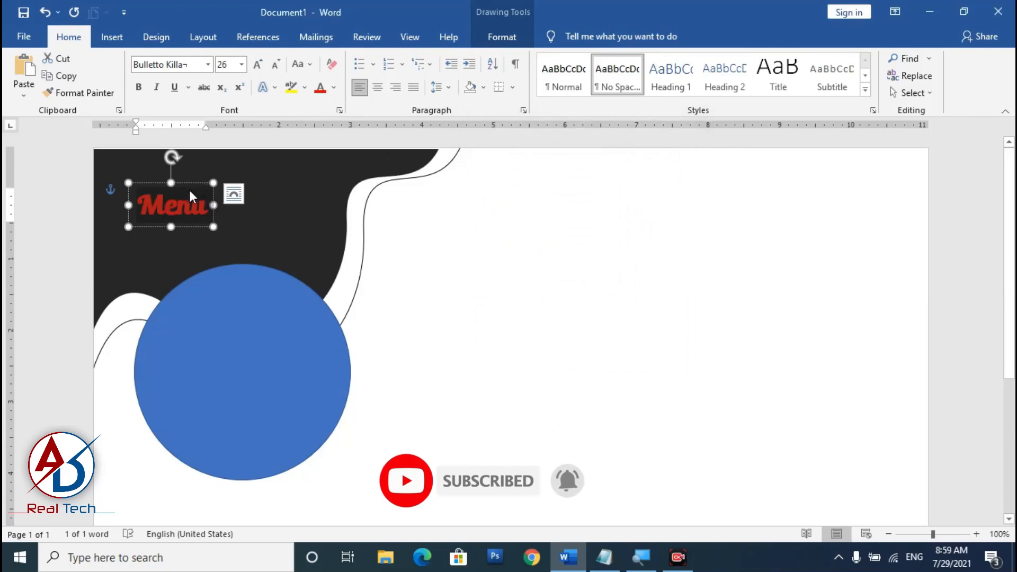
# Move the Menu text box slightly right and up on the dark shape and recolour its text golden orange (#FFC000).
pyautogui.moveTo(185, 185); pyautogui.dragTo(222, 178)
pyautogui.click(334, 87)
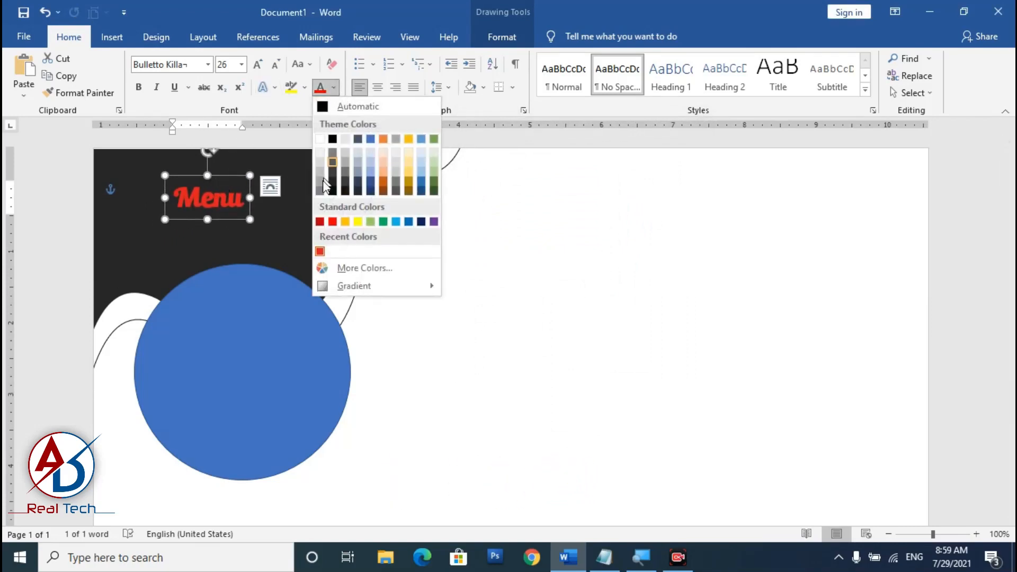
pyautogui.click(345, 223)
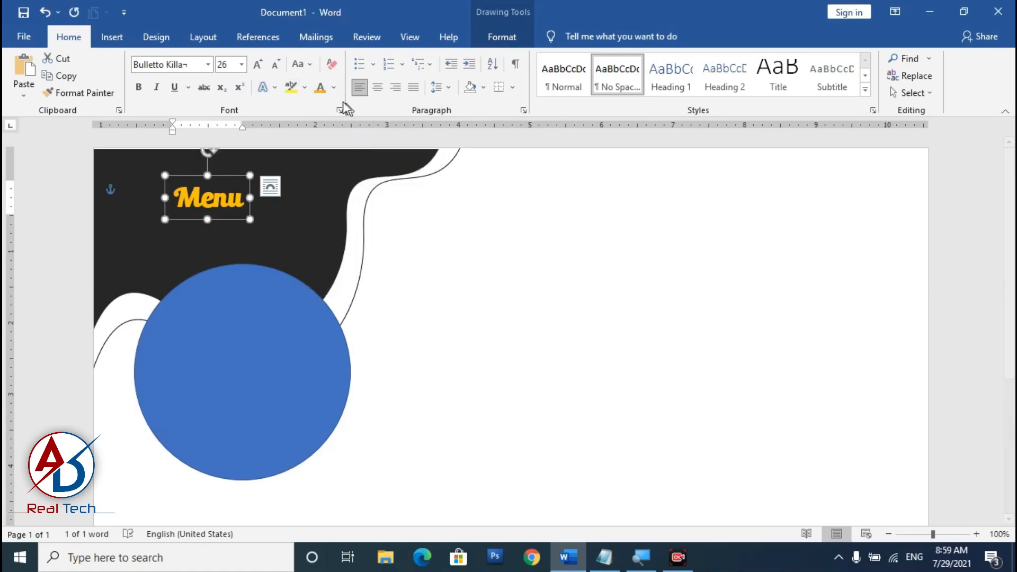
# Change the Menu text to a custom deep orange, RGB 252, 116, 4 (#FC7404).
pyautogui.click(334, 88)
pyautogui.click(350, 268)
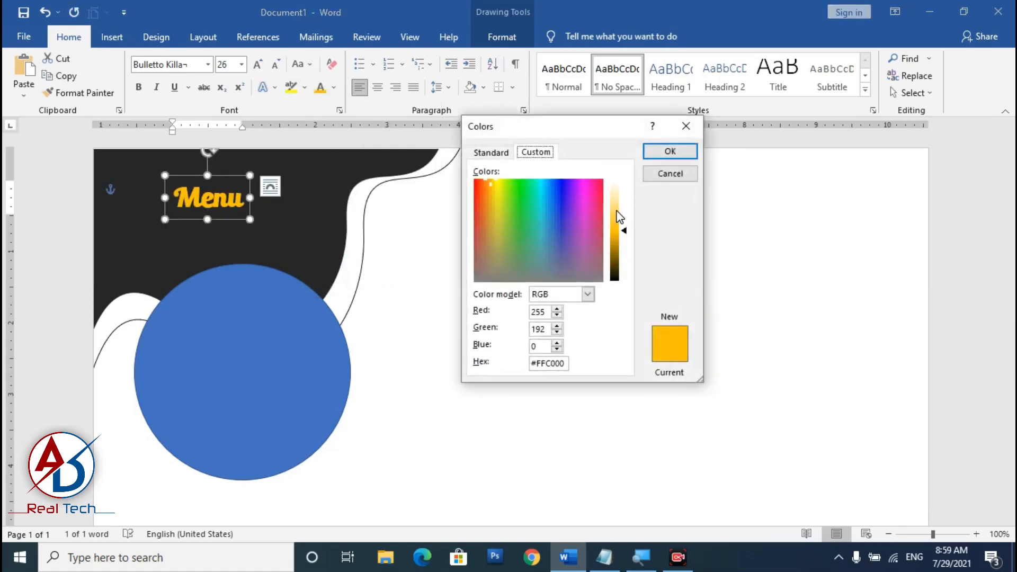
pyautogui.moveTo(488, 181); pyautogui.dragTo(484, 181)
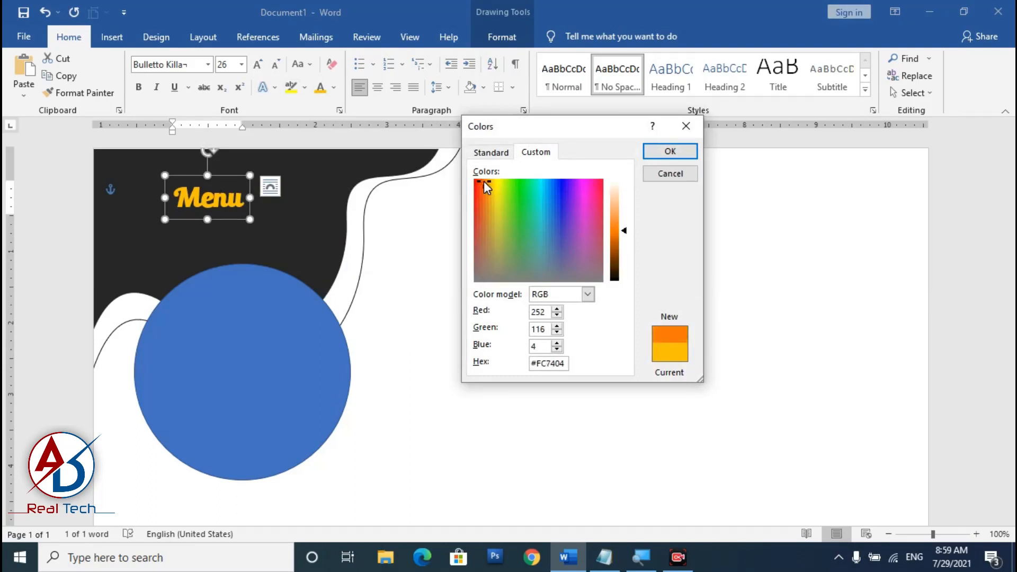
pyautogui.click(691, 151)
pyautogui.click(678, 162)
# Enlarge the Menu text to 28 pt and reposition its box near the upper edge of the dark shape.
pyautogui.scroll(-4, 142, 348)
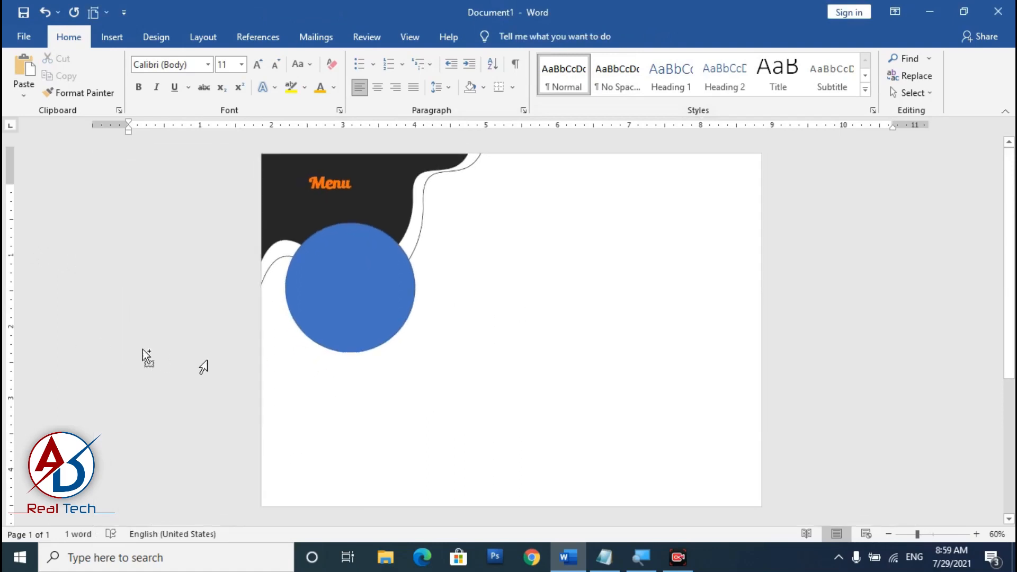
pyautogui.scroll(4, 201, 365)
pyautogui.doubleClick(210, 188)
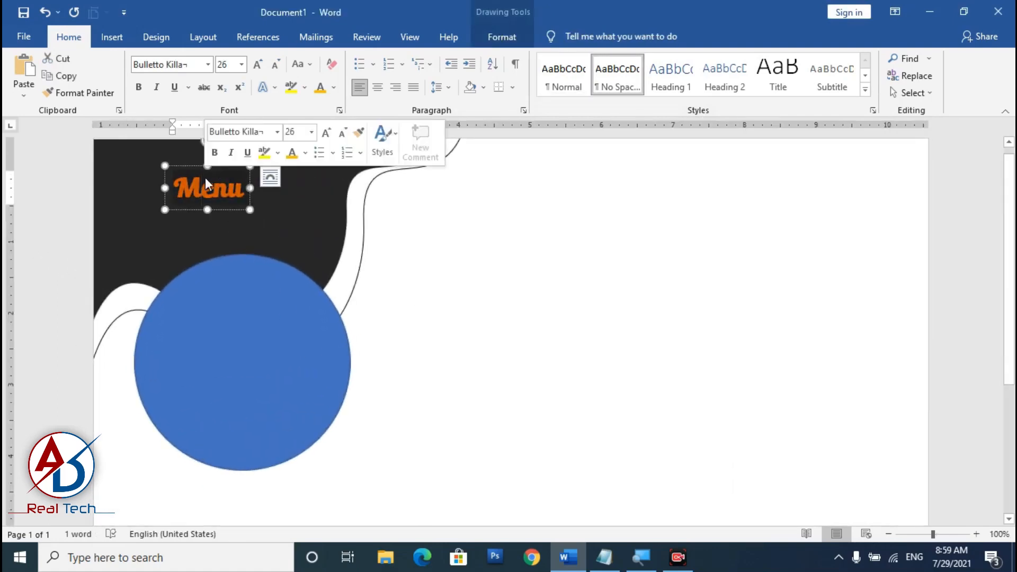
pyautogui.click(258, 64)
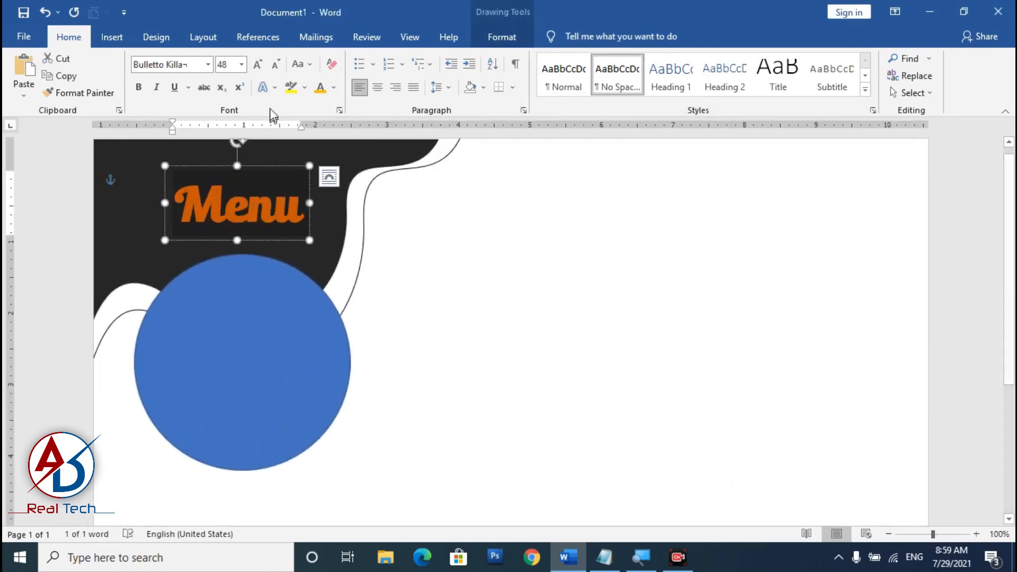
pyautogui.click(275, 64)
pyautogui.moveTo(248, 166); pyautogui.dragTo(250, 150)
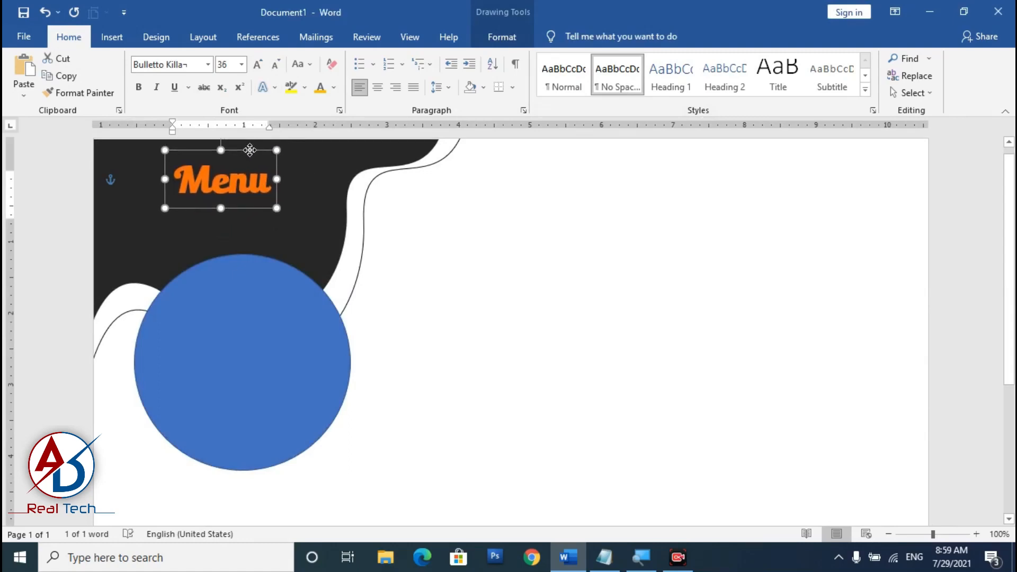
pyautogui.click(275, 64)
pyautogui.moveTo(229, 154); pyautogui.dragTo(246, 179)
# Duplicate the Menu text box directly below the original and replace the copy's text with RESTAURANT.
pyautogui.hotkey('ctrl', 'd')
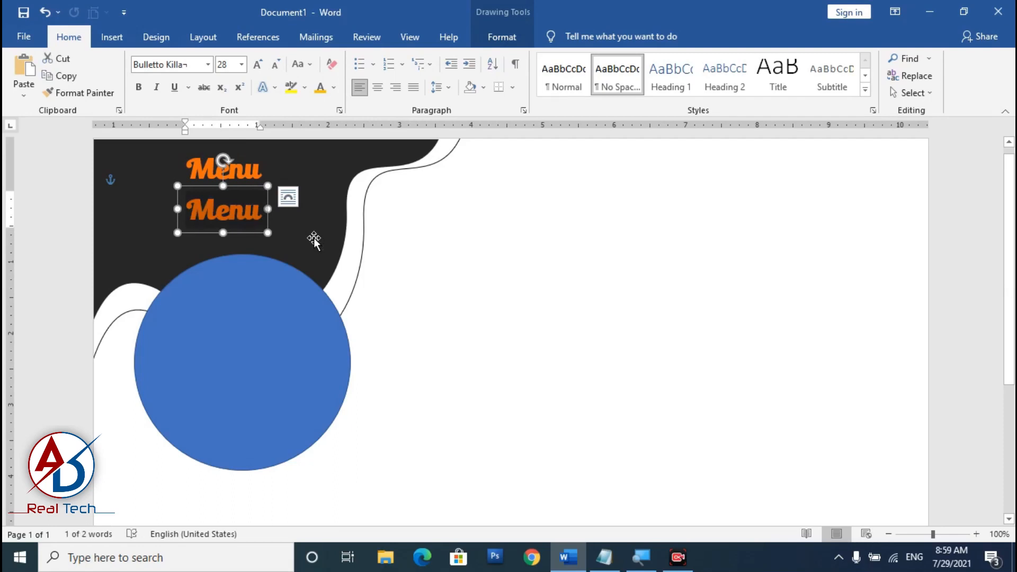
pyautogui.write('re')
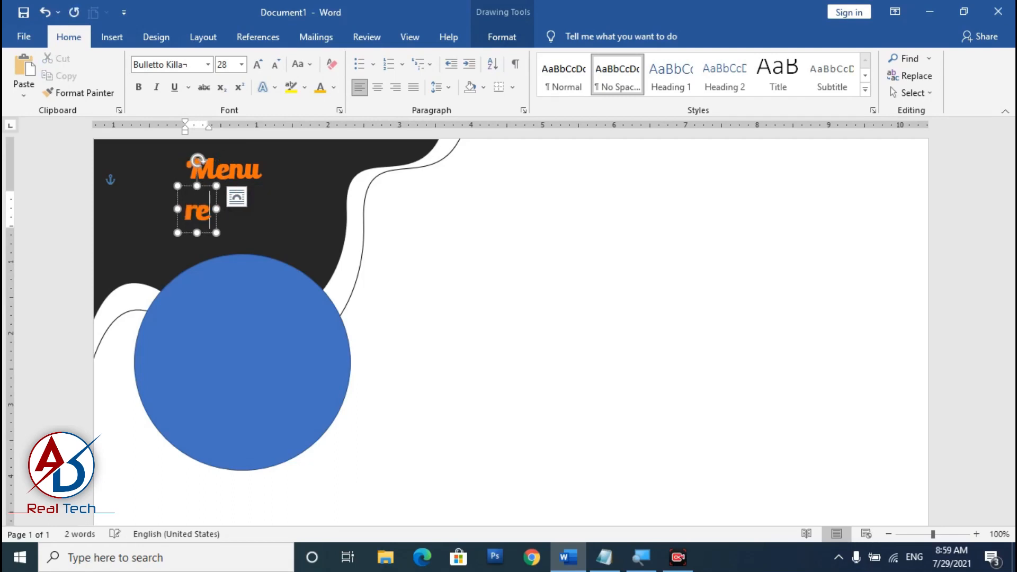
pyautogui.press('BackSpace')
pyautogui.press('BackSpace')
pyautogui.write('RES')
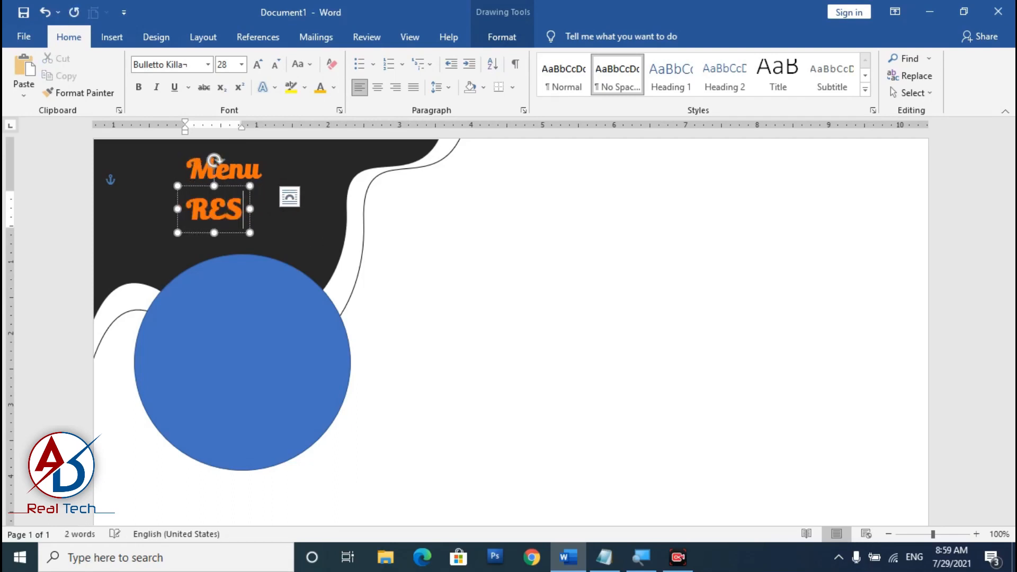
pyautogui.write('TAURANT')
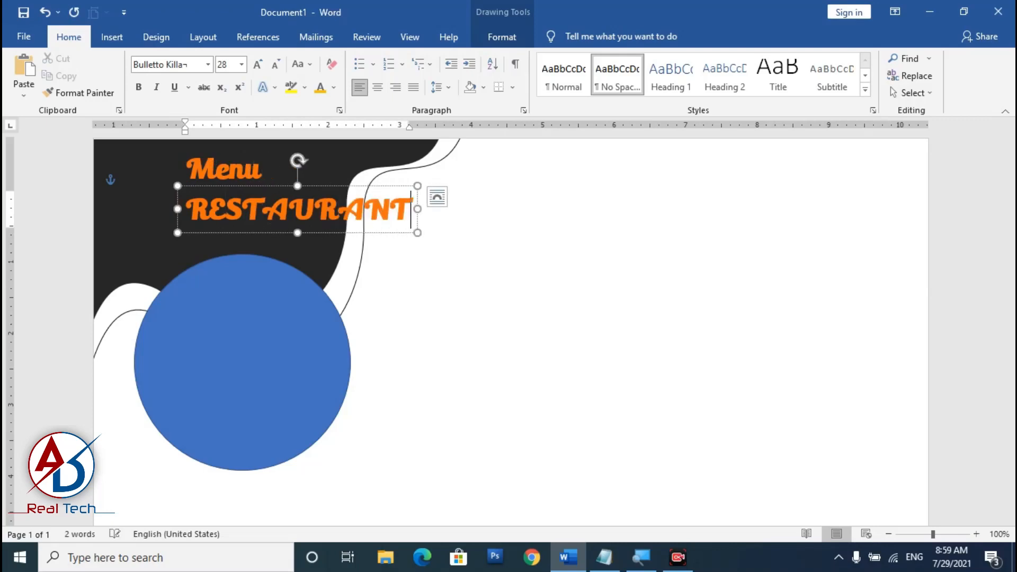
# Format the RESTAURANT text in bold Calibri (Body) at 36 pt and shift its box left to fit the dark shape.
pyautogui.hotkey('ctrl', 'a')
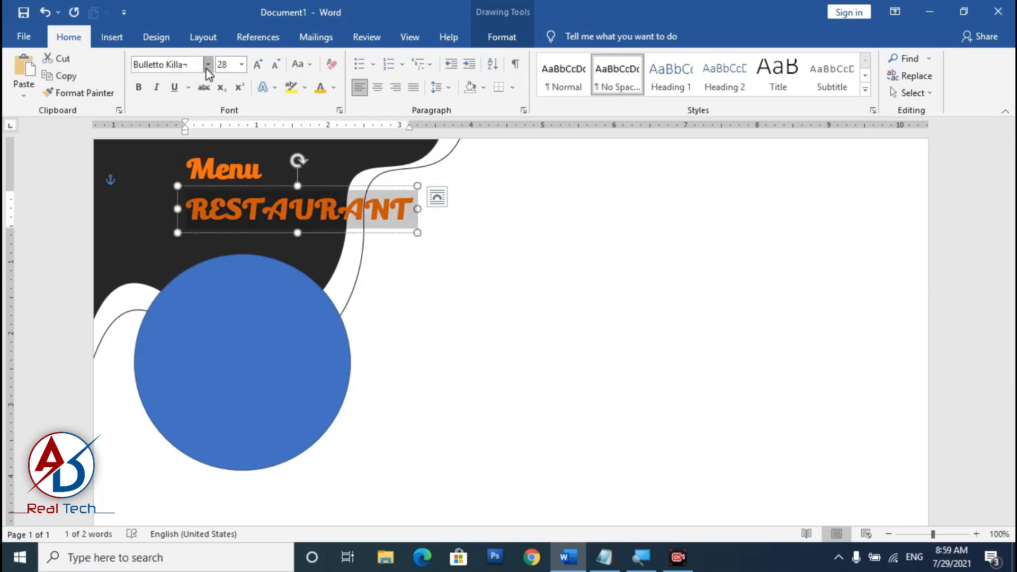
pyautogui.click(207, 66)
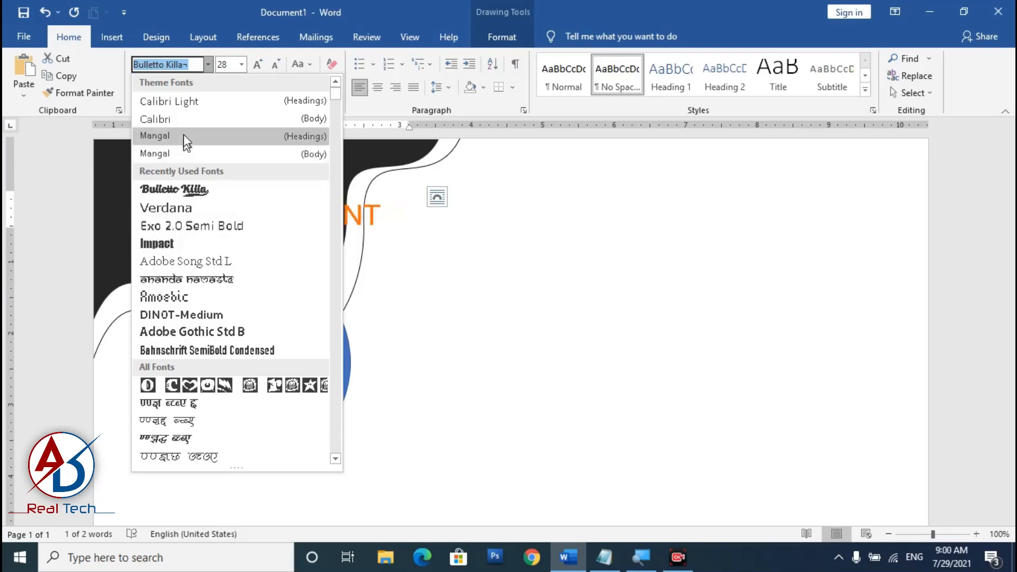
pyautogui.click(183, 119)
pyautogui.click(218, 212)
pyautogui.doubleClick(218, 208)
pyautogui.click(138, 87)
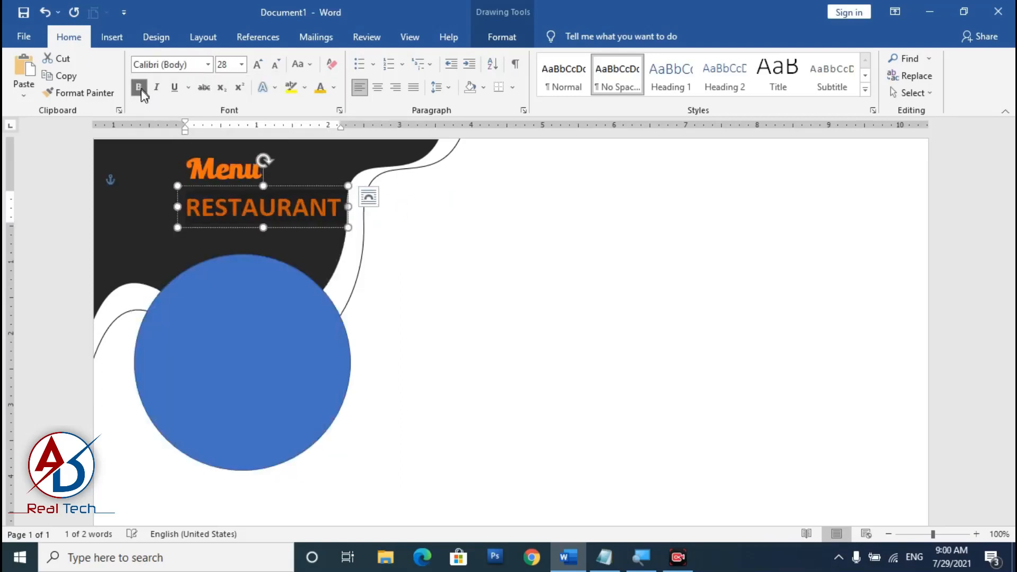
pyautogui.moveTo(293, 188); pyautogui.dragTo(277, 172)
pyautogui.click(258, 64)
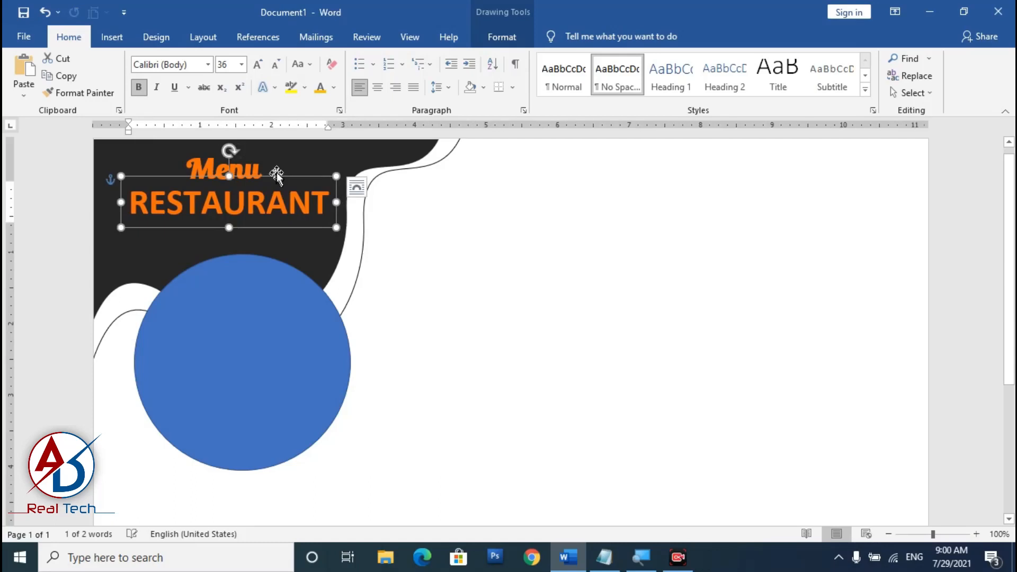
# Colour the RESTAURANT text white and move it up close beneath the Menu title.
pyautogui.click(333, 88)
pyautogui.click(320, 141)
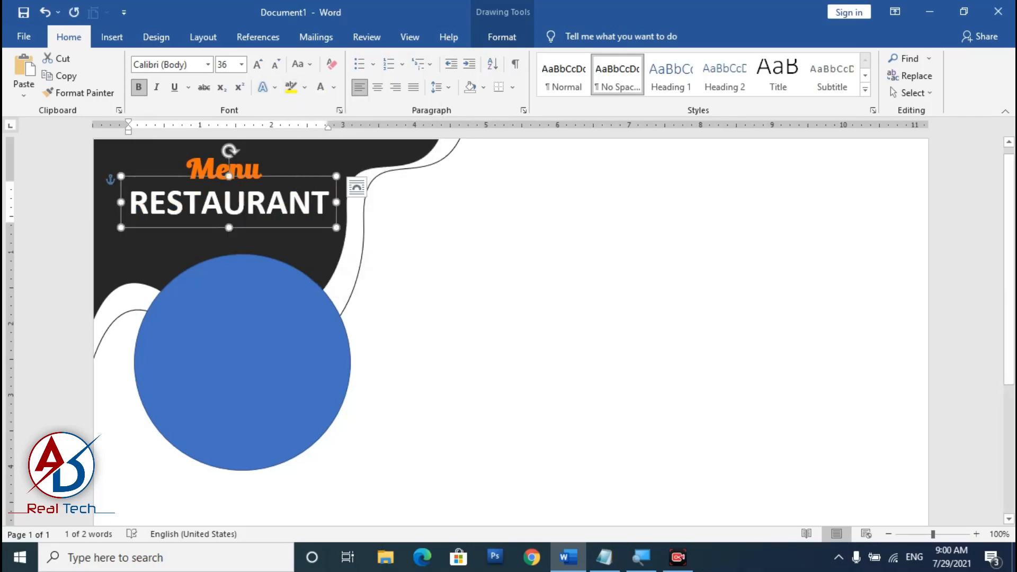
pyautogui.moveTo(292, 177); pyautogui.dragTo(292, 166)
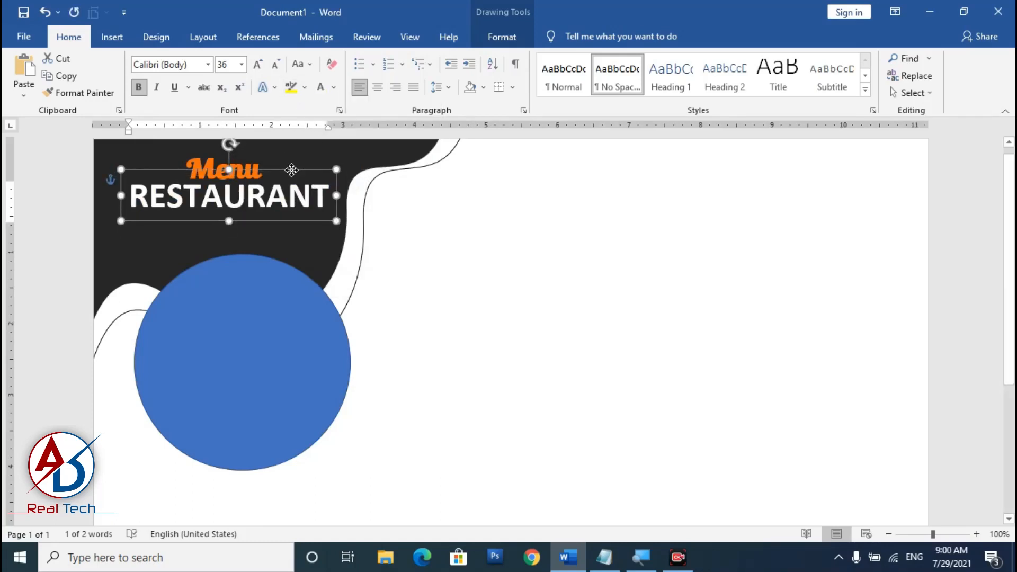
pyautogui.click(306, 265)
pyautogui.keyDown('ctrl'); pyautogui.scroll(-5, 310, 268); pyautogui.keyUp('ctrl')
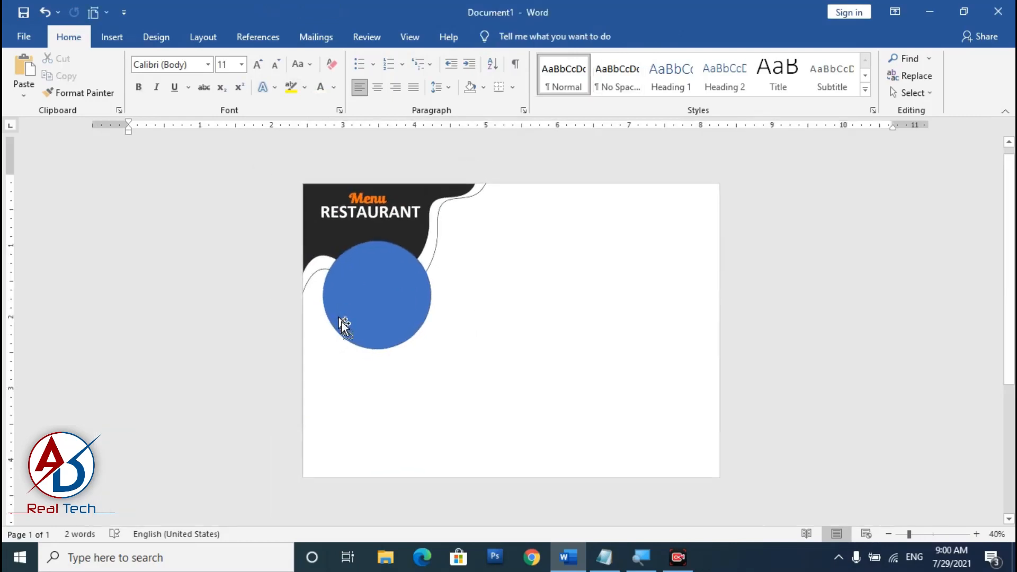
# Draw a text box about 3.08 inches wide and 0.87 inches high below RESTAURANT and move the blue circle down clear of it.
pyautogui.keyDown('ctrl'); pyautogui.scroll(4, 341, 325); pyautogui.keyUp('ctrl')
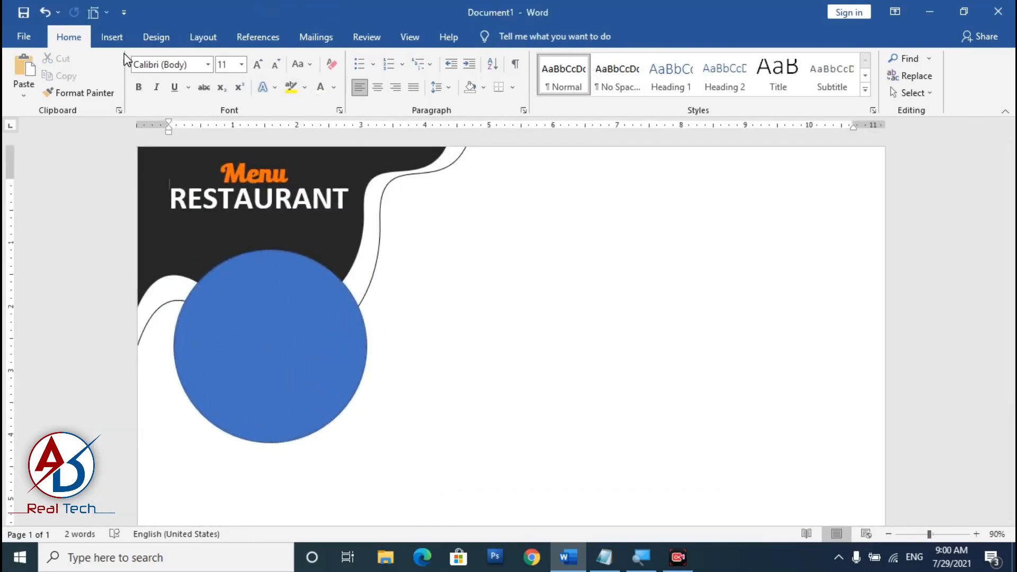
pyautogui.click(112, 36)
pyautogui.click(209, 62)
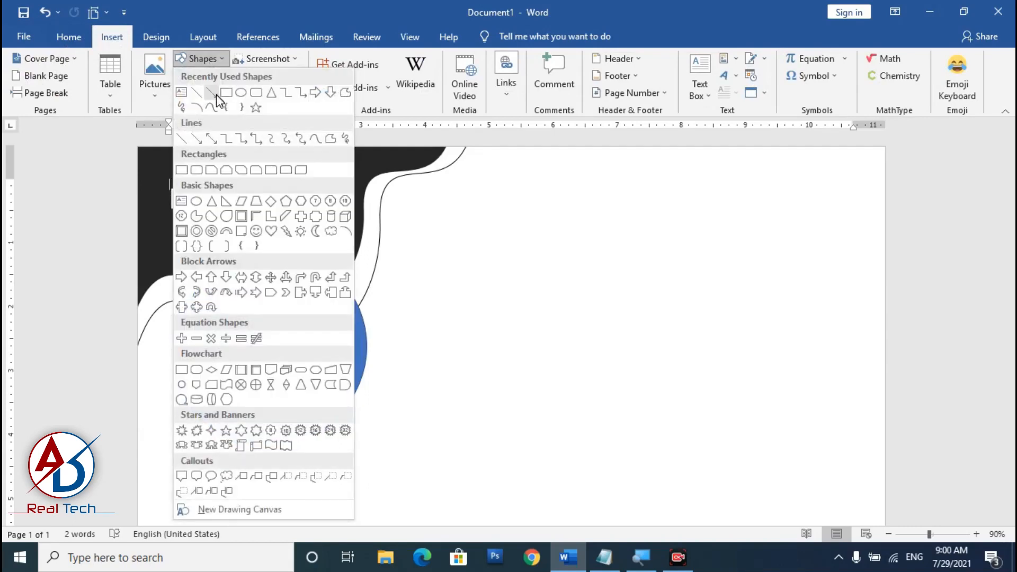
pyautogui.click(186, 95)
pyautogui.moveTo(157, 215); pyautogui.dragTo(355, 263)
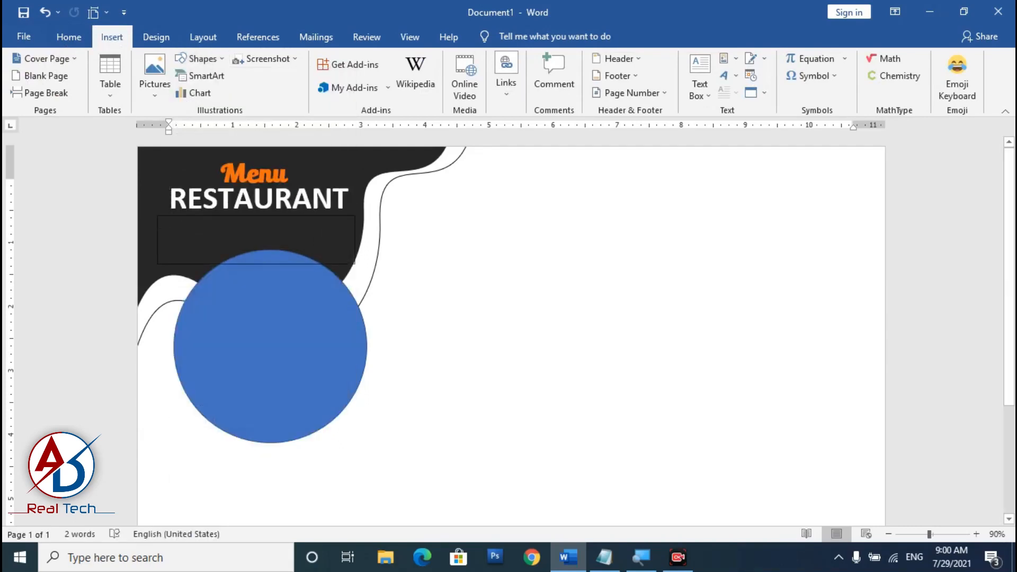
pyautogui.click(300, 360)
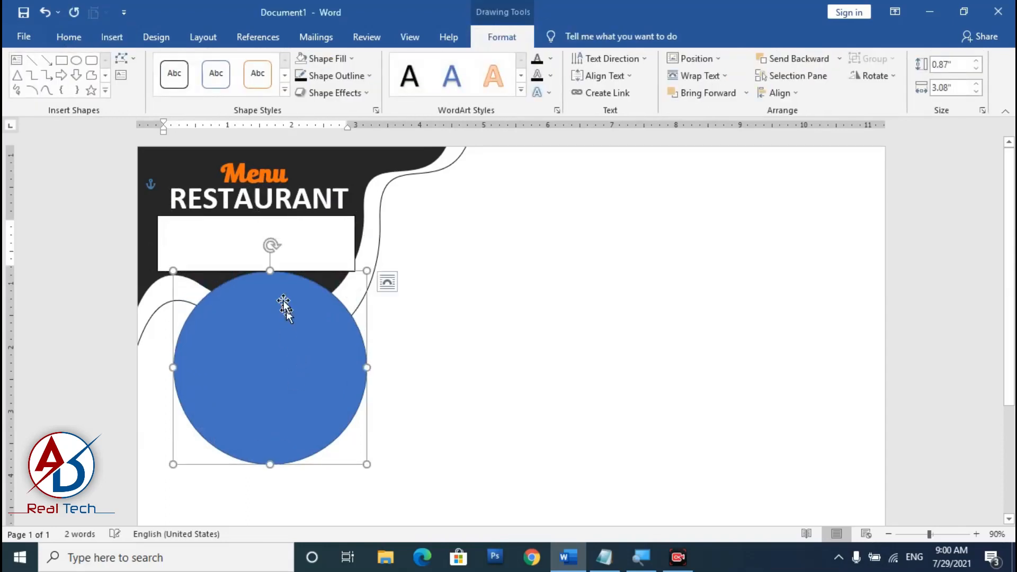
# Copy the last Lorem ipsum paragraph from the open Notepad document and paste it into the new text box below RESTAURANT.
pyautogui.click(239, 241)
pyautogui.click(68, 36)
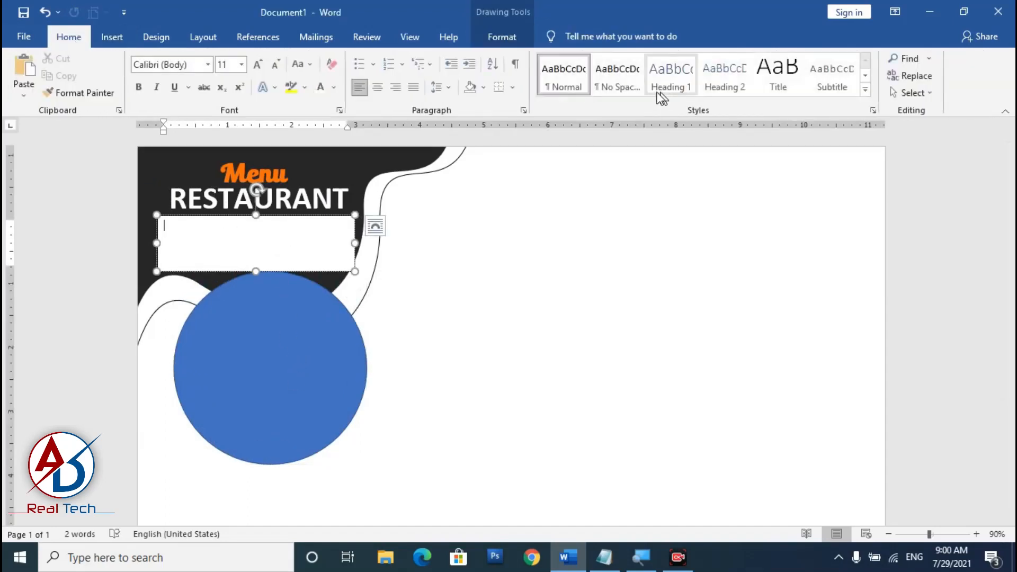
pyautogui.click(604, 558)
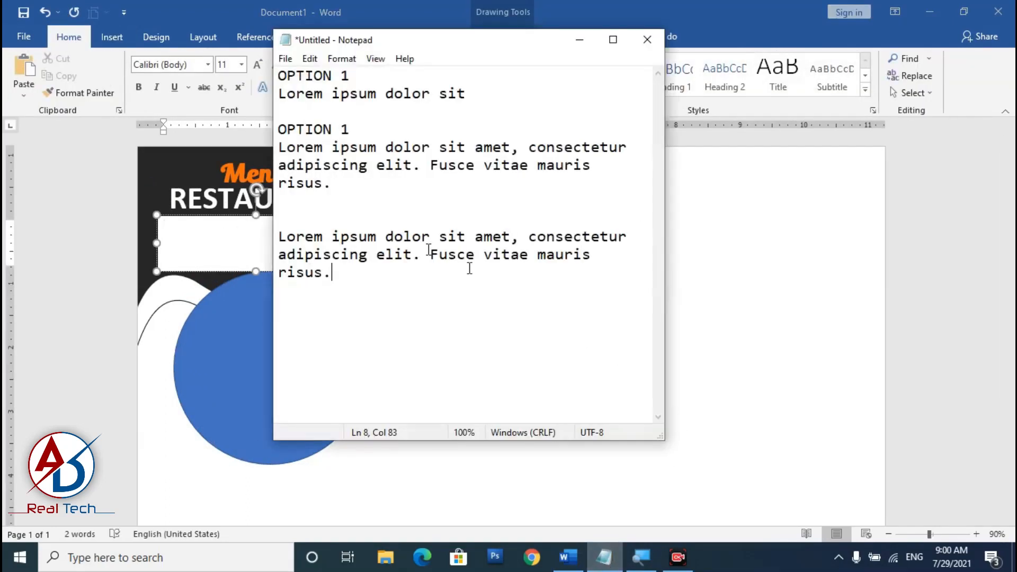
pyautogui.moveTo(483, 47); pyautogui.dragTo(566, 80)
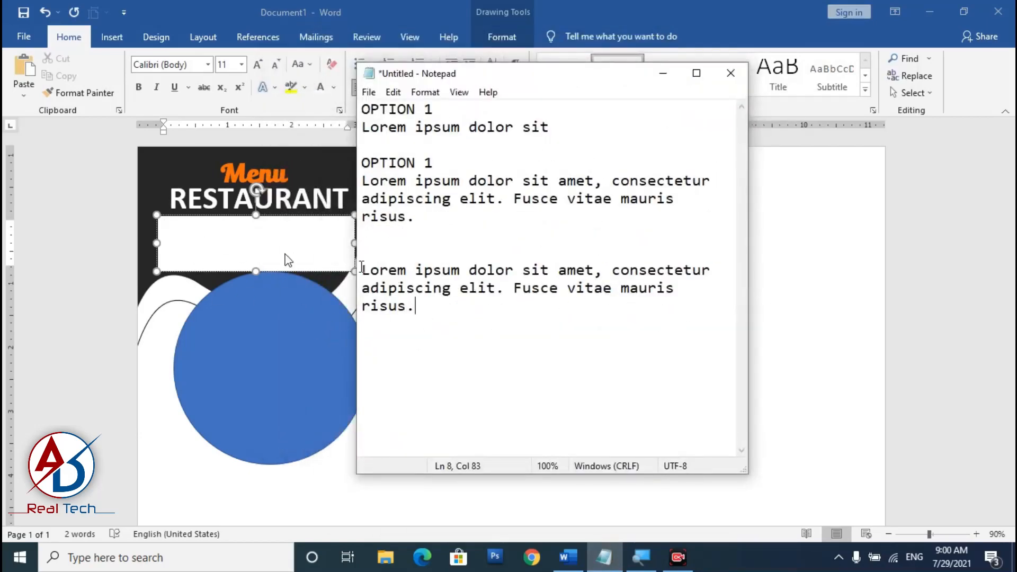
pyautogui.moveTo(416, 306); pyautogui.dragTo(363, 270)
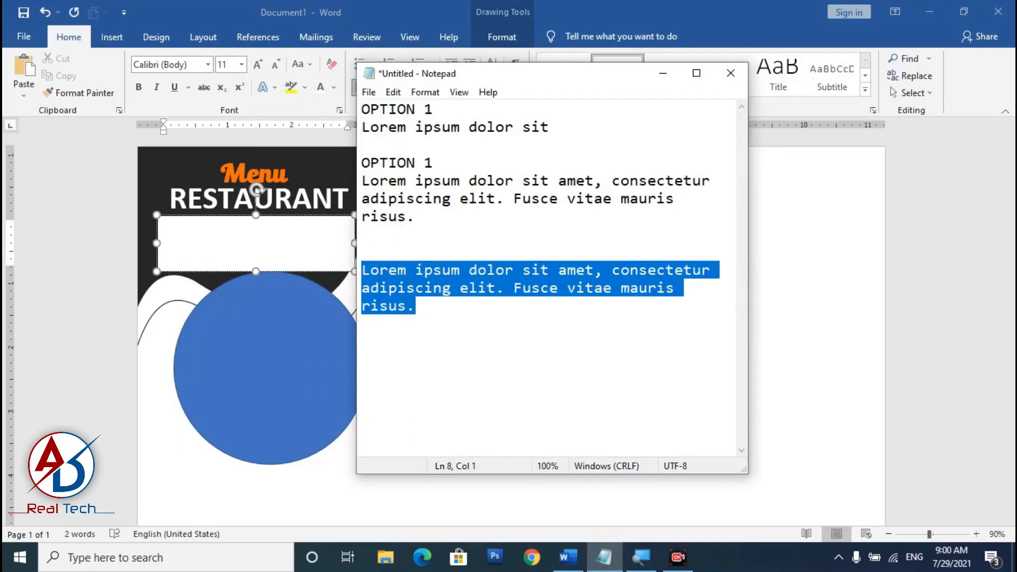
pyautogui.rightClick(400, 275)
pyautogui.click(406, 329)
pyautogui.click(278, 242)
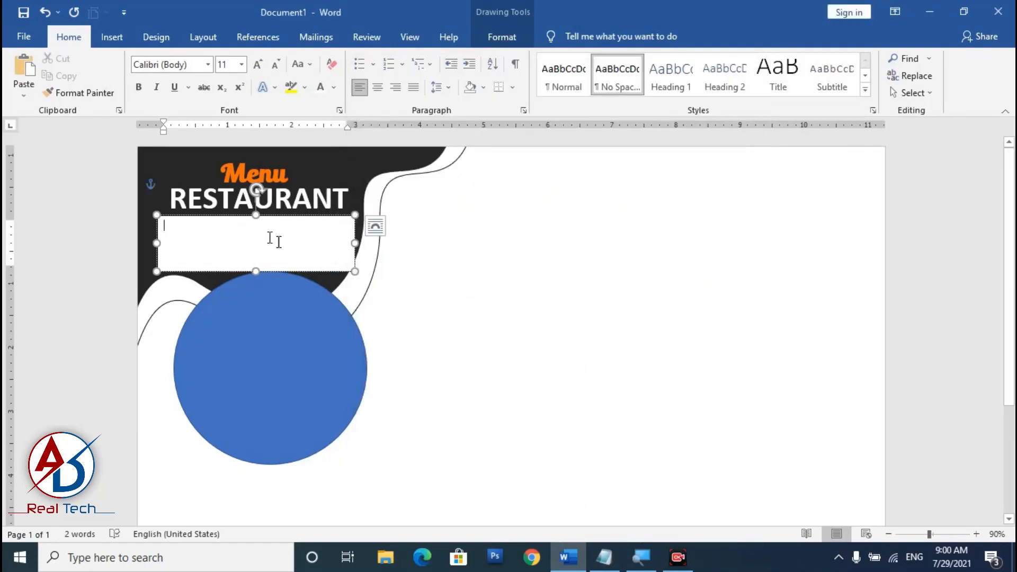
pyautogui.rightClick(271, 237)
pyautogui.click(256, 298)
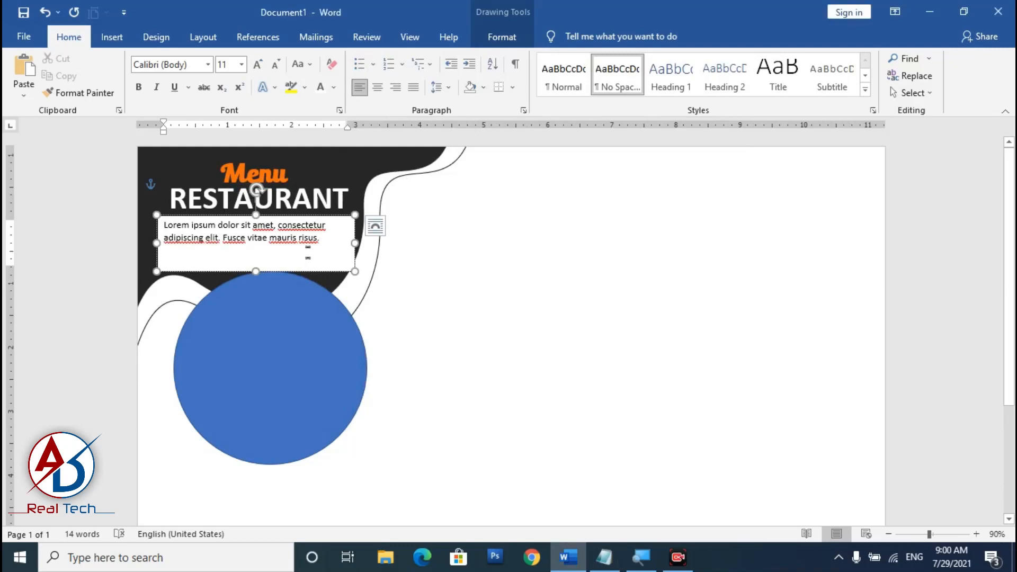
# Narrow the Lorem ipsum text box from its right edge and centre the paragraph in it.
pyautogui.moveTo(356, 245); pyautogui.dragTo(331, 244)
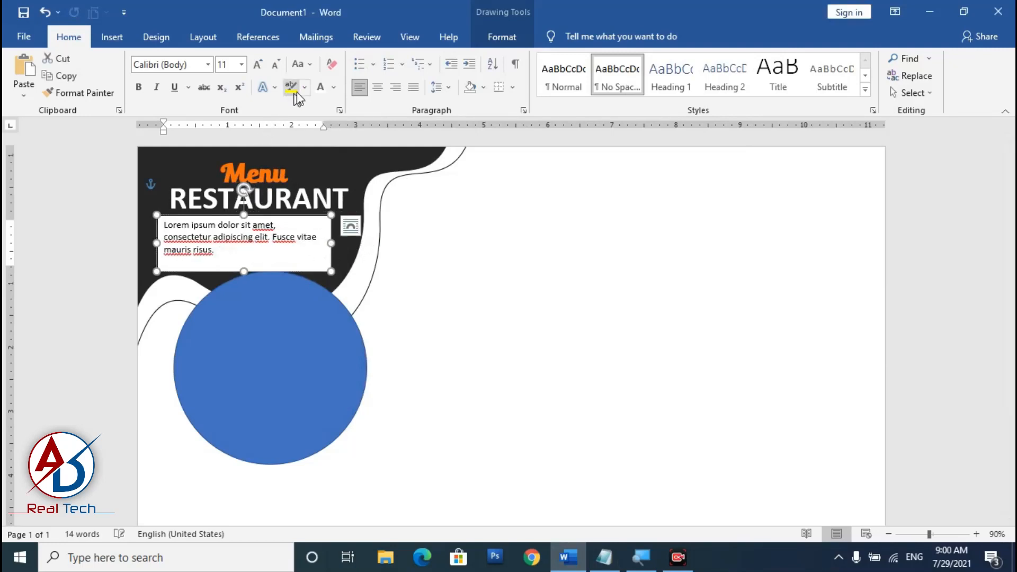
pyautogui.click(377, 91)
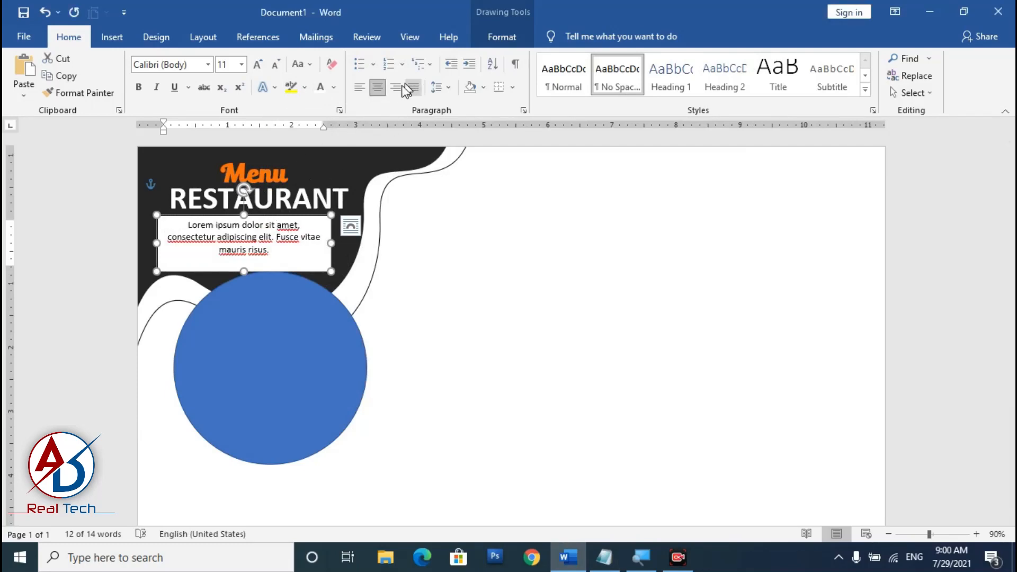
pyautogui.click(269, 249)
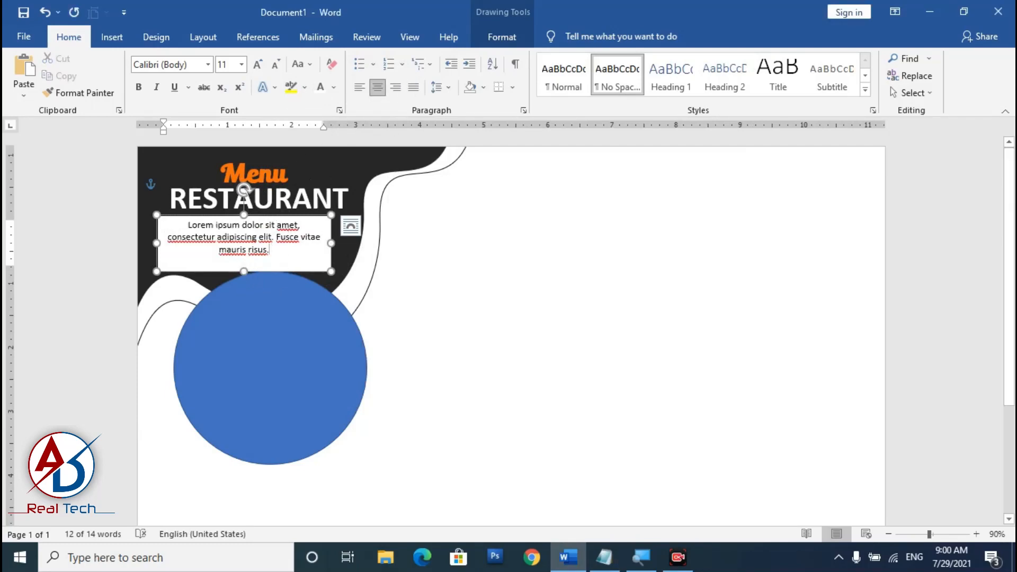
# Set the Lorem ipsum paragraph in Verdana and resize its text box to about 3 inches wide and 0.77 inches high.
pyautogui.hotkey('ctrl', 'a')
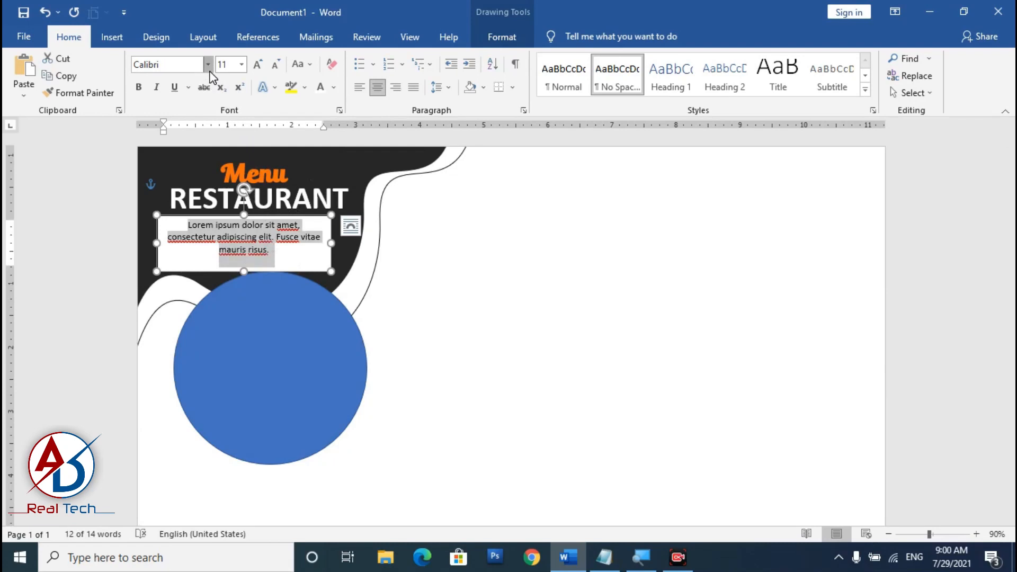
pyautogui.click(207, 65)
pyautogui.click(176, 208)
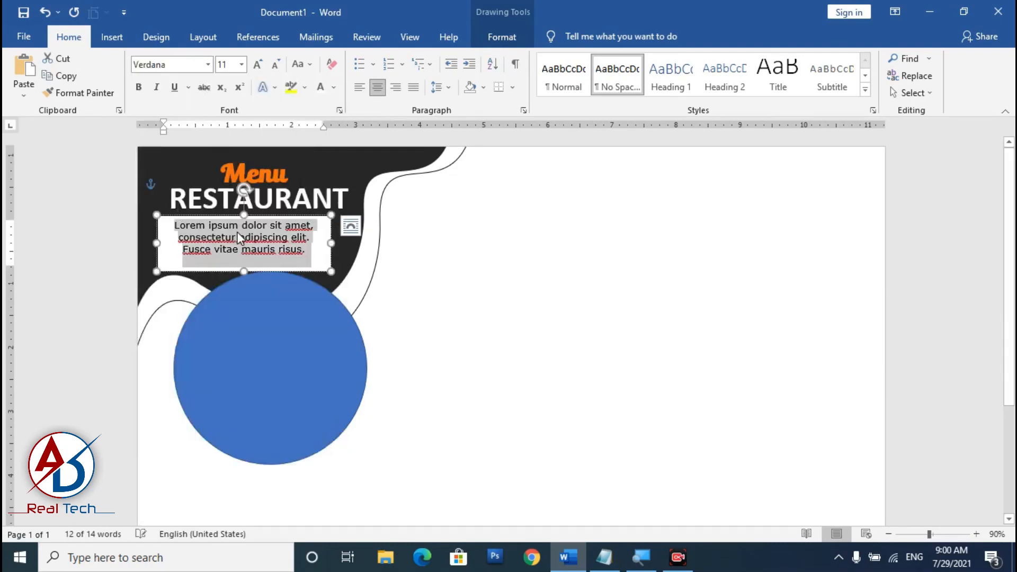
pyautogui.moveTo(330, 246); pyautogui.dragTo(350, 244)
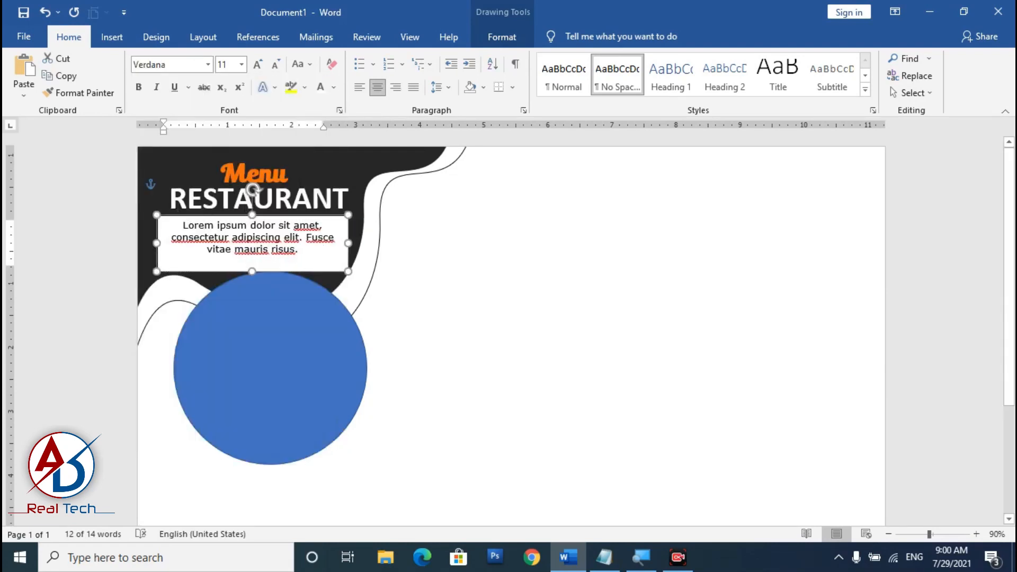
pyautogui.moveTo(255, 271); pyautogui.dragTo(254, 264)
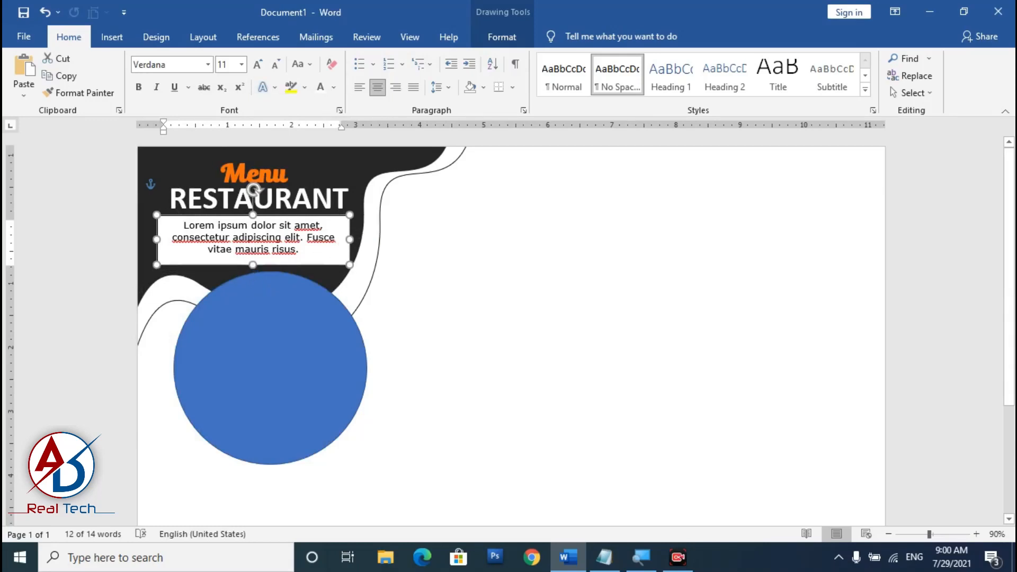
# Remove the fill and the outline from the Lorem ipsum text box.
pyautogui.click(502, 36)
pyautogui.click(324, 59)
pyautogui.click(331, 219)
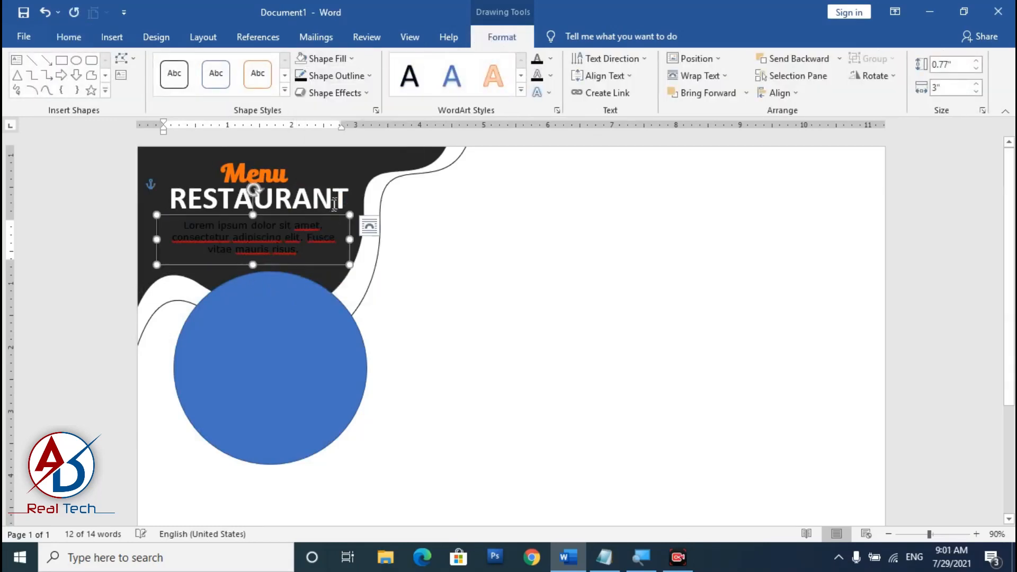
pyautogui.click(326, 76)
pyautogui.click(334, 237)
# Colour the whole Lorem ipsum paragraph white.
pyautogui.click(279, 249)
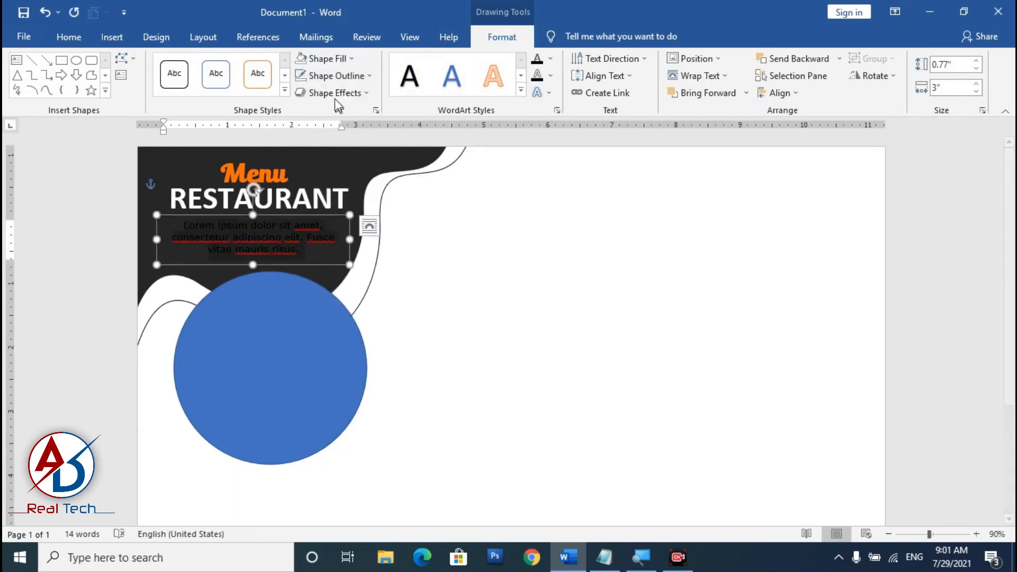
pyautogui.hotkey('ctrl', 'a')
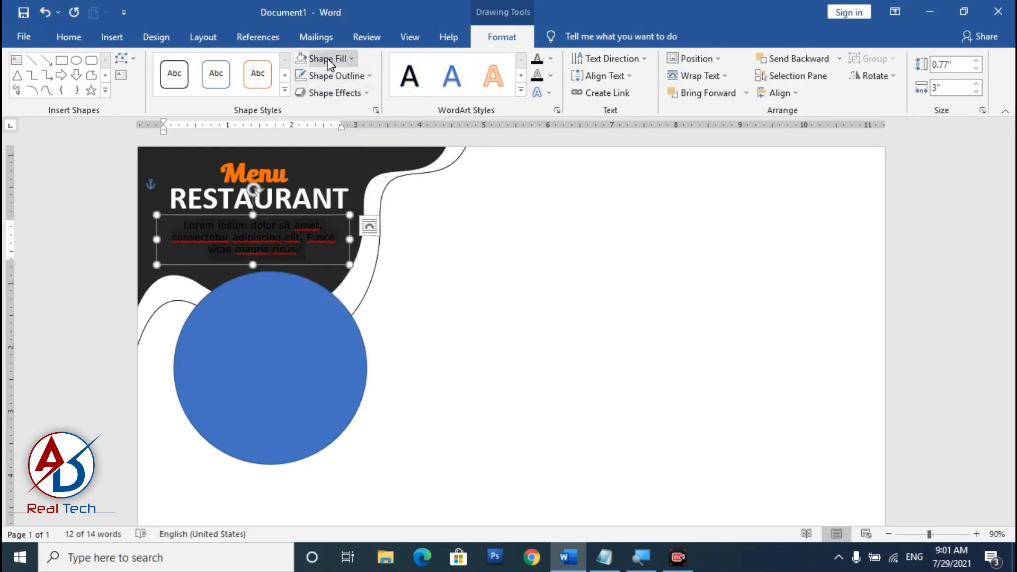
pyautogui.click(552, 65)
pyautogui.click(538, 106)
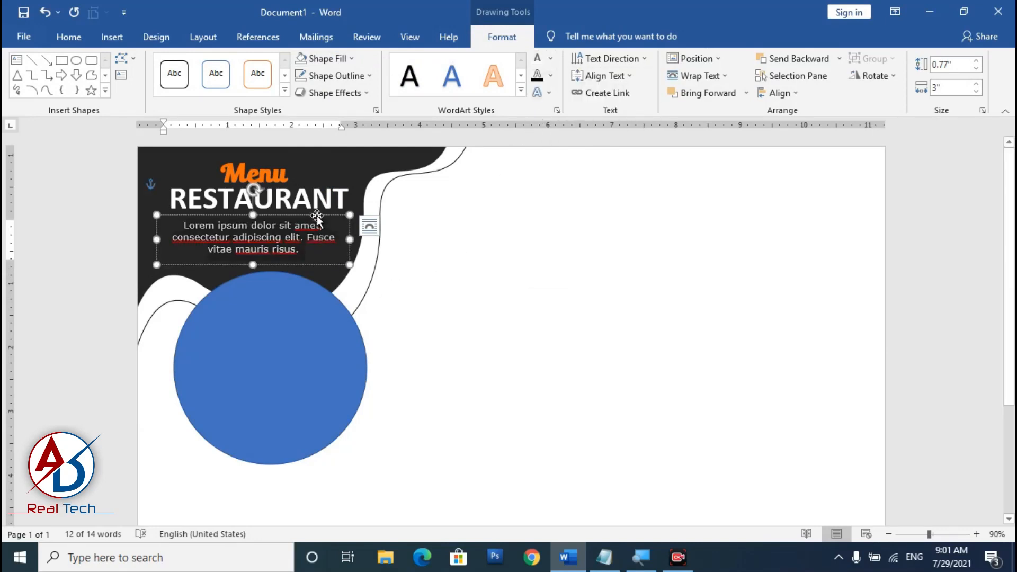
# Shift the Lorem ipsum text box and the RESTAURANT text box slightly down.
pyautogui.moveTo(317, 216); pyautogui.dragTo(316, 222)
pyautogui.click(423, 257)
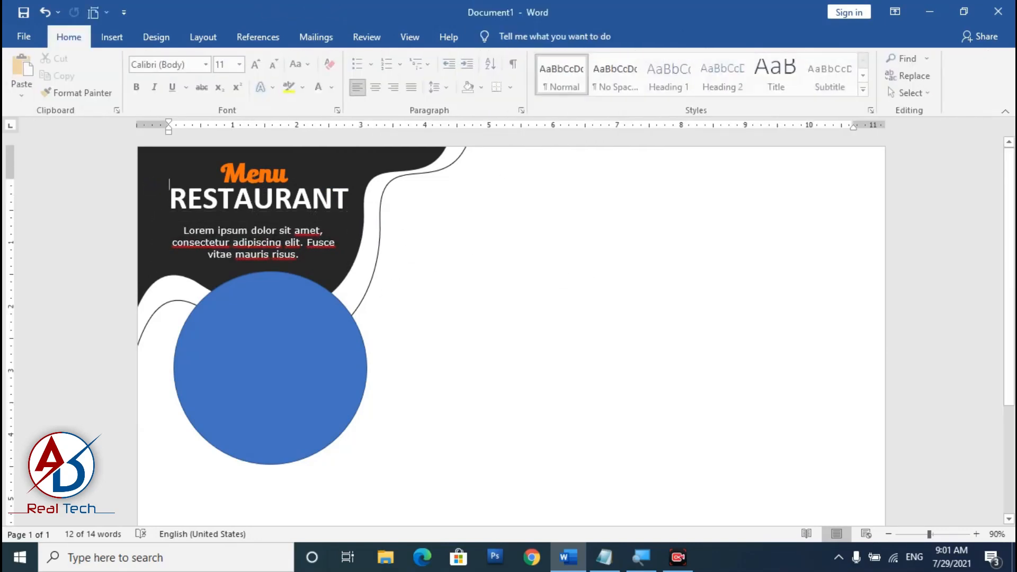
pyautogui.click(316, 180)
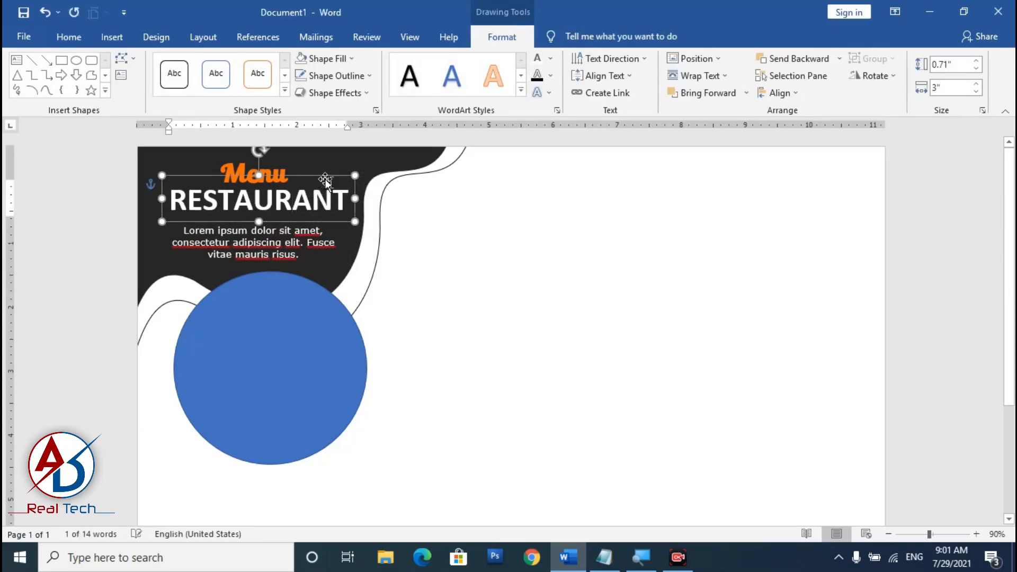
pyautogui.click(506, 289)
# Draw a straight horizontal line about 2.73 inches long directly under the RESTAURANT title.
pyautogui.scroll(3, 506, 289)
pyautogui.click(128, 43)
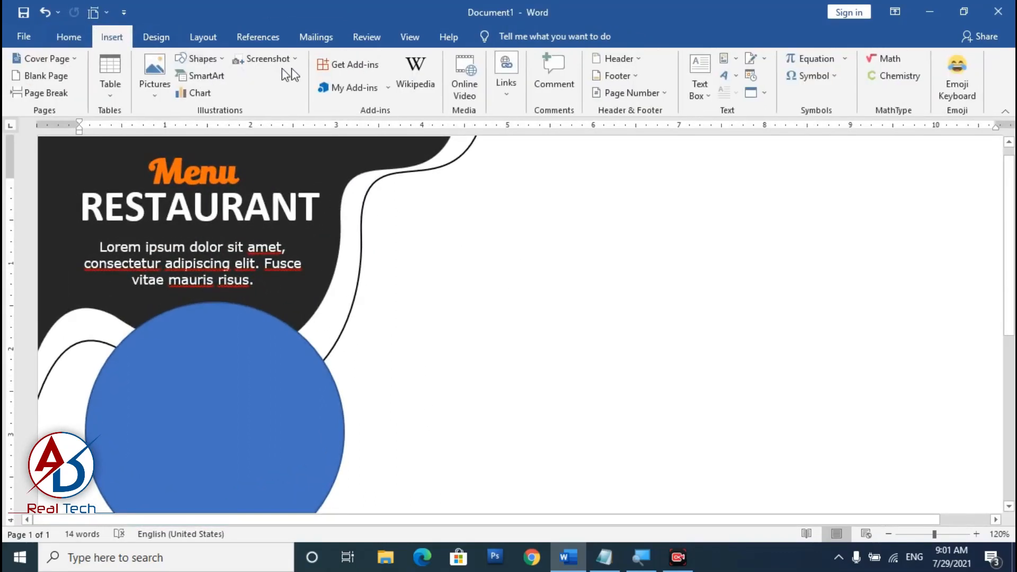
pyautogui.click(199, 60)
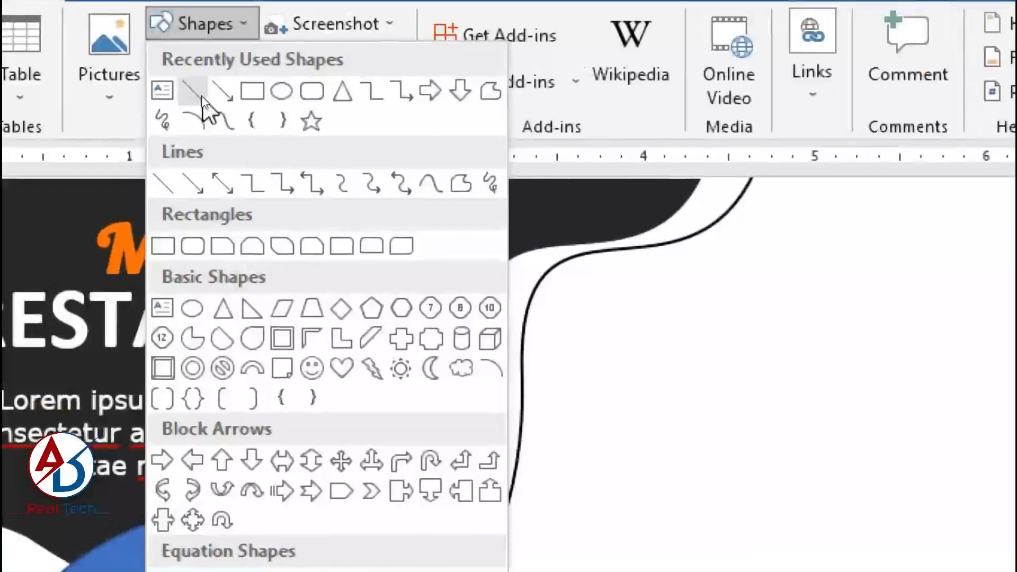
pyautogui.click(201, 95)
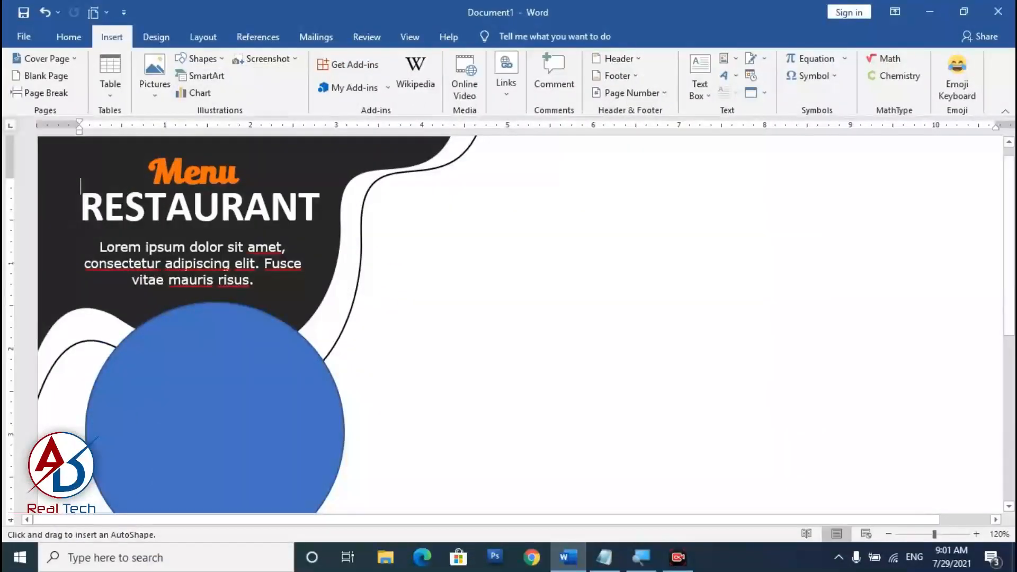
pyautogui.moveTo(79, 229); pyautogui.dragTo(284, 228)
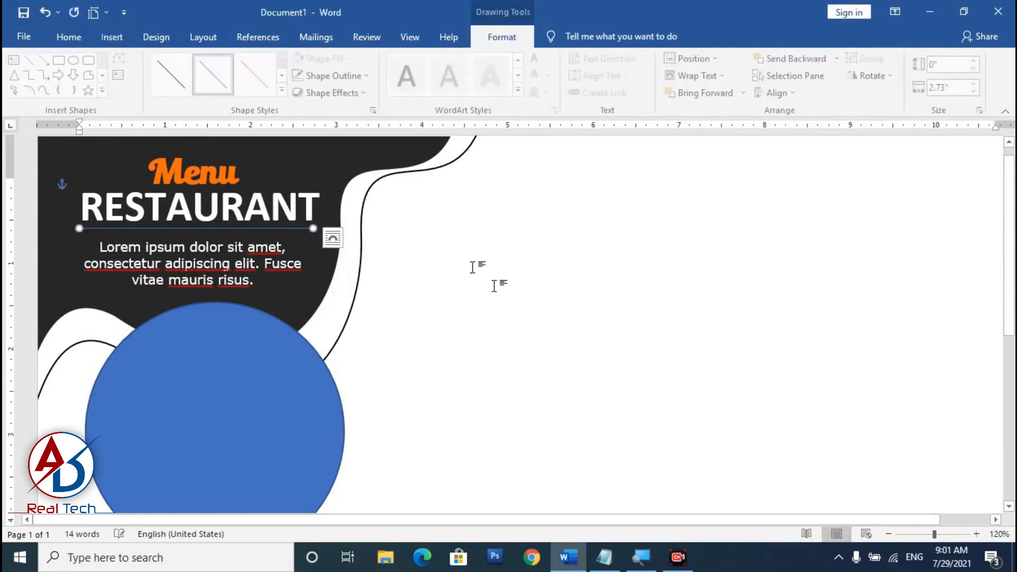
# Give the line under RESTAURANT the recently used orange colour and a weight of 1 pt.
pyautogui.click(328, 76)
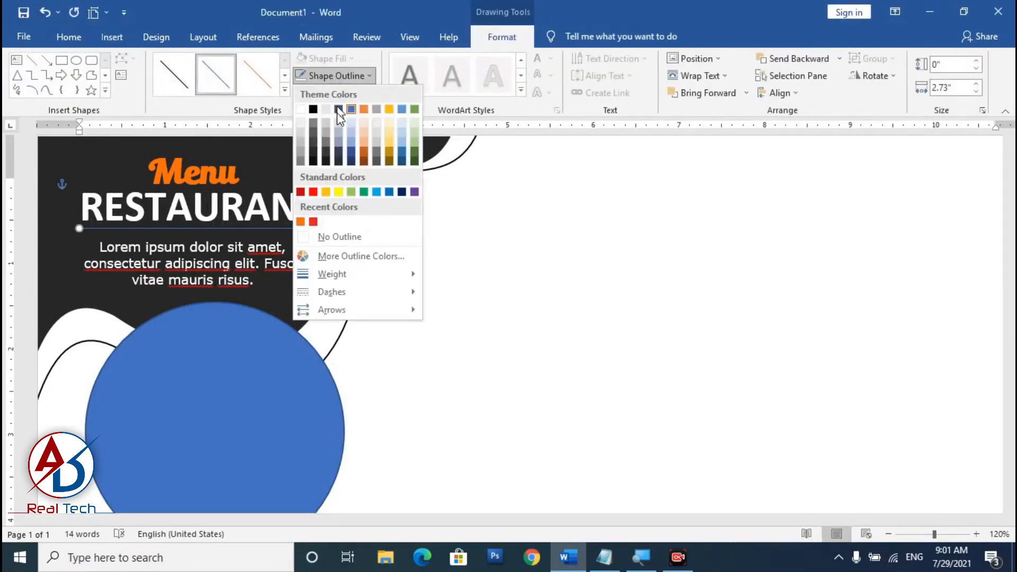
pyautogui.click(301, 222)
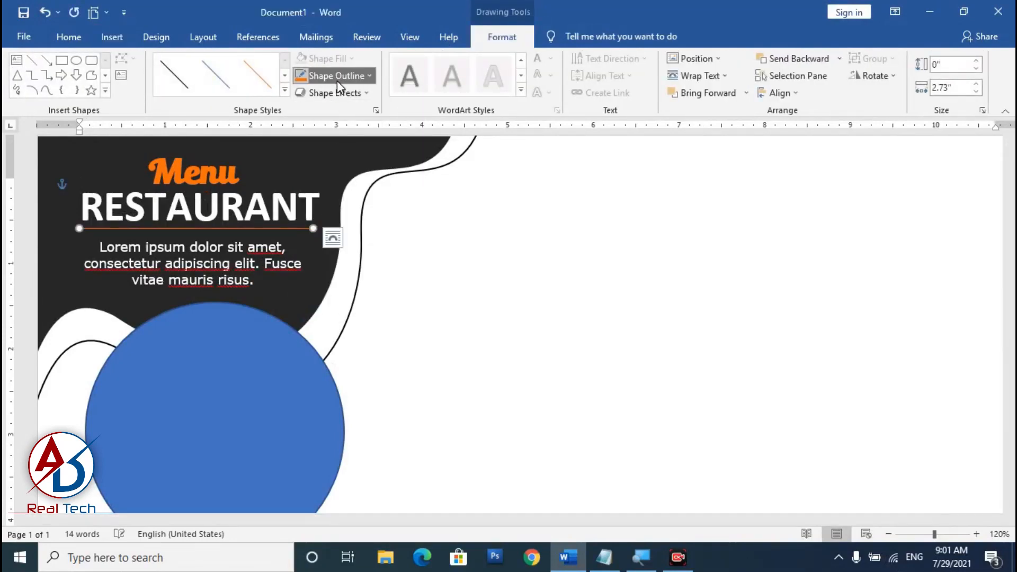
pyautogui.click(337, 79)
pyautogui.click(347, 274)
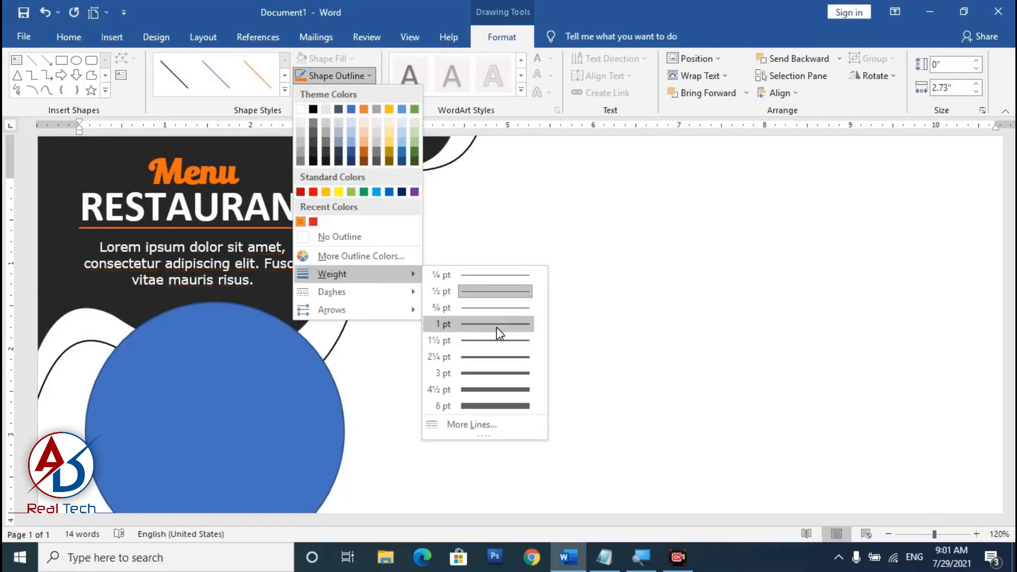
pyautogui.click(497, 324)
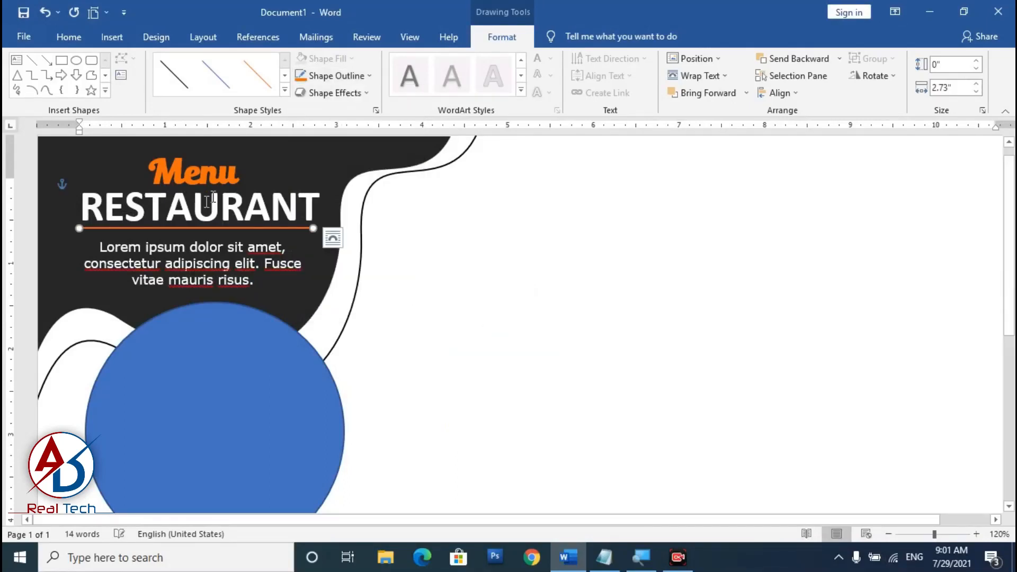
# Duplicate the orange line, place the copy left of the word Menu and shorten it to about 0.79 inches.
pyautogui.hotkey('ctrl', 'd')
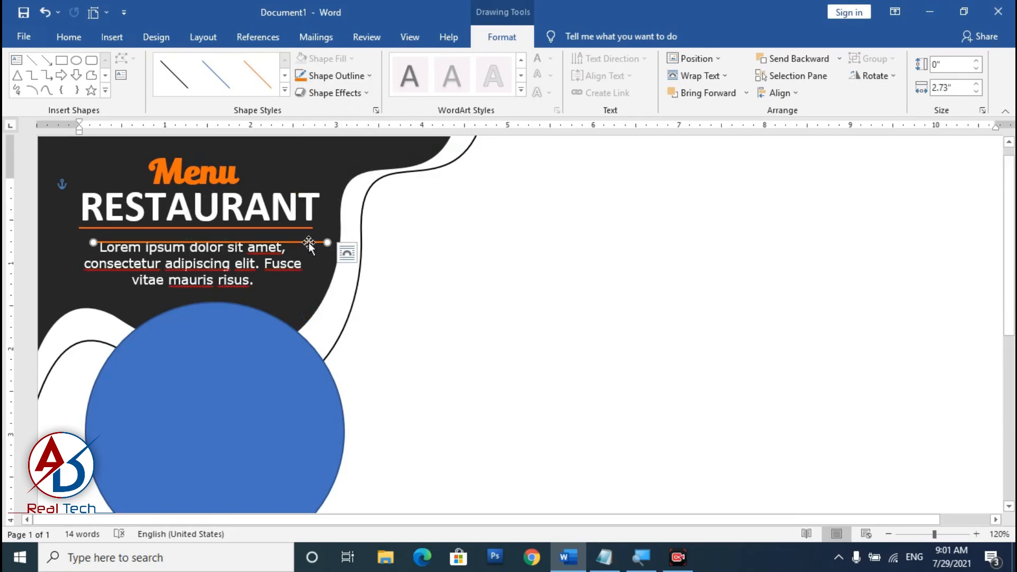
pyautogui.moveTo(308, 243); pyautogui.dragTo(263, 176)
pyautogui.moveTo(151, 176); pyautogui.dragTo(140, 176)
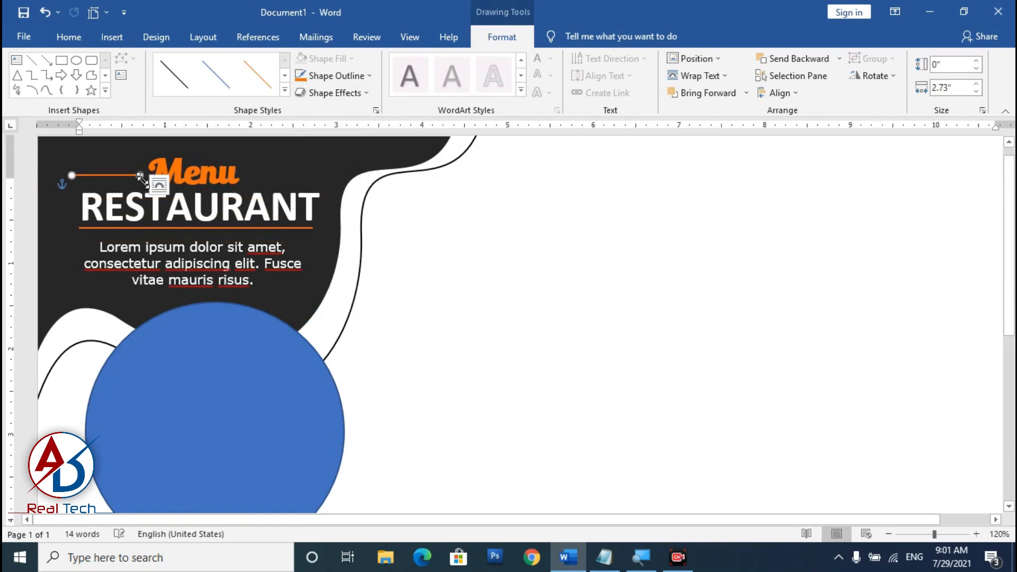
# Duplicate the short orange line and place the copy right of the word Menu, level with the first one.
pyautogui.hotkey('ctrl', 'd')
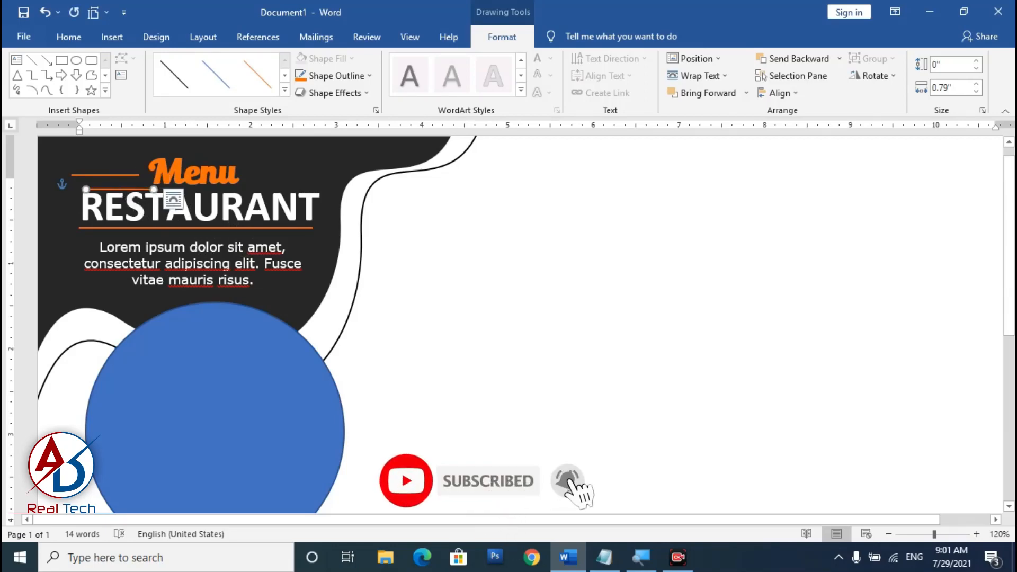
pyautogui.moveTo(126, 190); pyautogui.dragTo(286, 175)
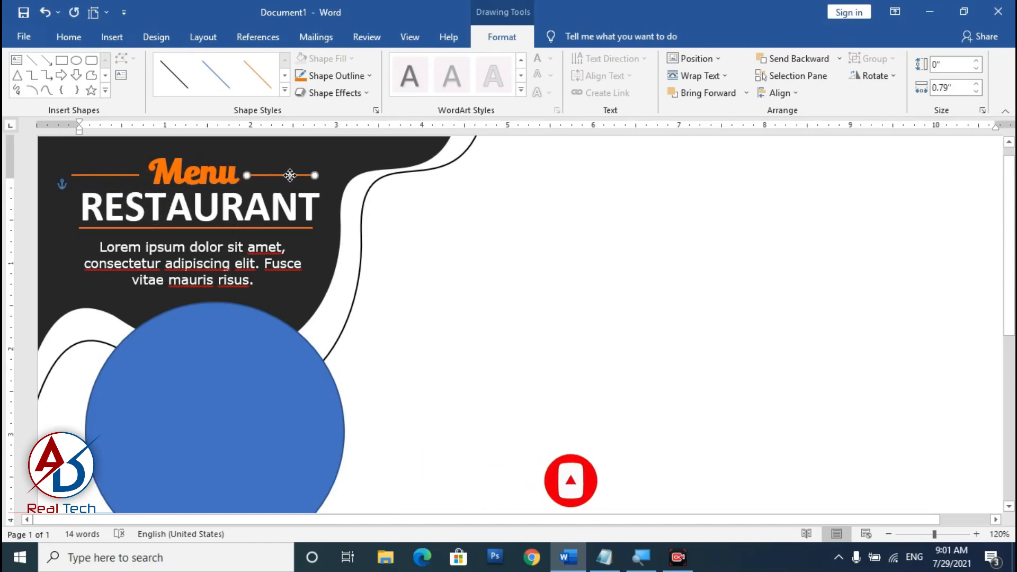
pyautogui.hotkey('ctrl', 'z')
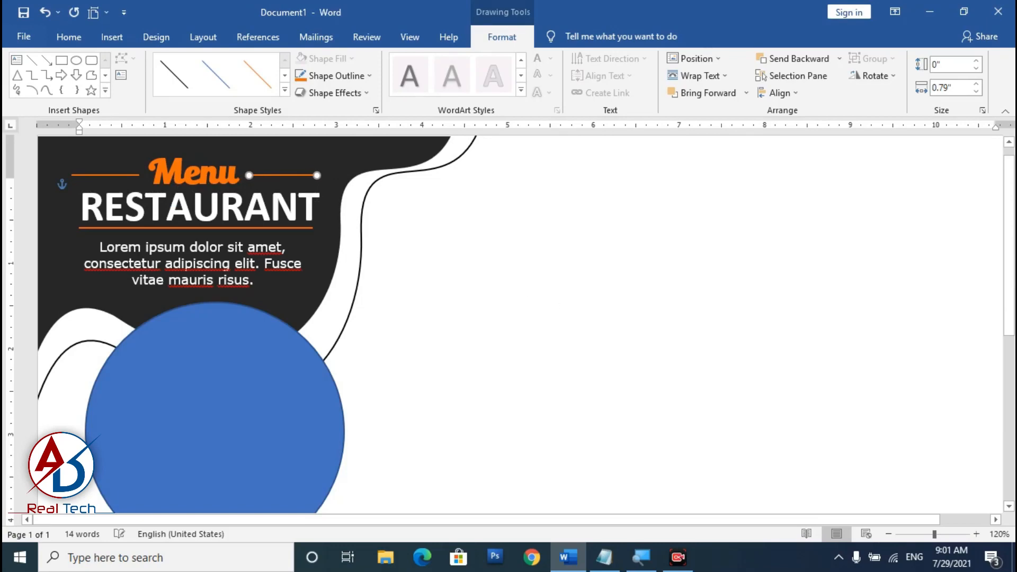
pyautogui.click(560, 300)
# Shift the thin wavy line beside the dark corner shape slightly upward.
pyautogui.scroll(-11, 560, 300)
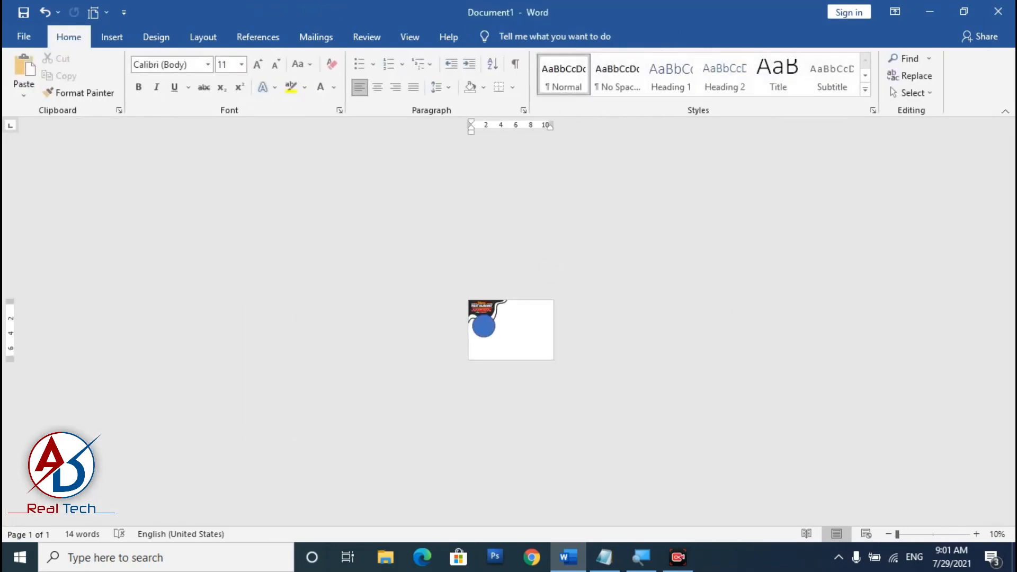
pyautogui.scroll(5, 429, 382)
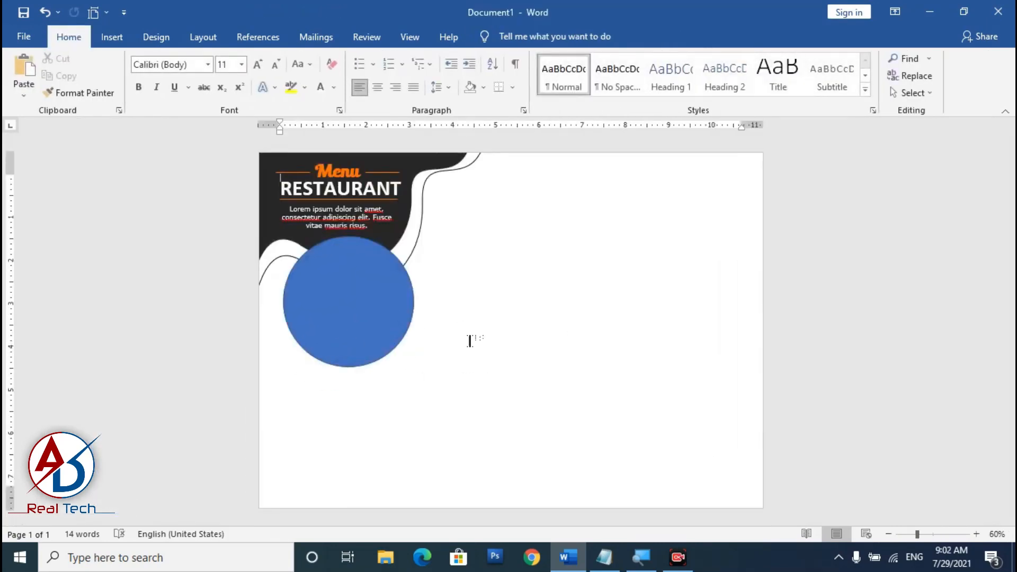
pyautogui.moveTo(432, 246)
pyautogui.mouseDown()
pyautogui.moveTo(595, 325)
pyautogui.moveTo(420, 268)
pyautogui.moveTo(423, 238)
pyautogui.mouseUp()
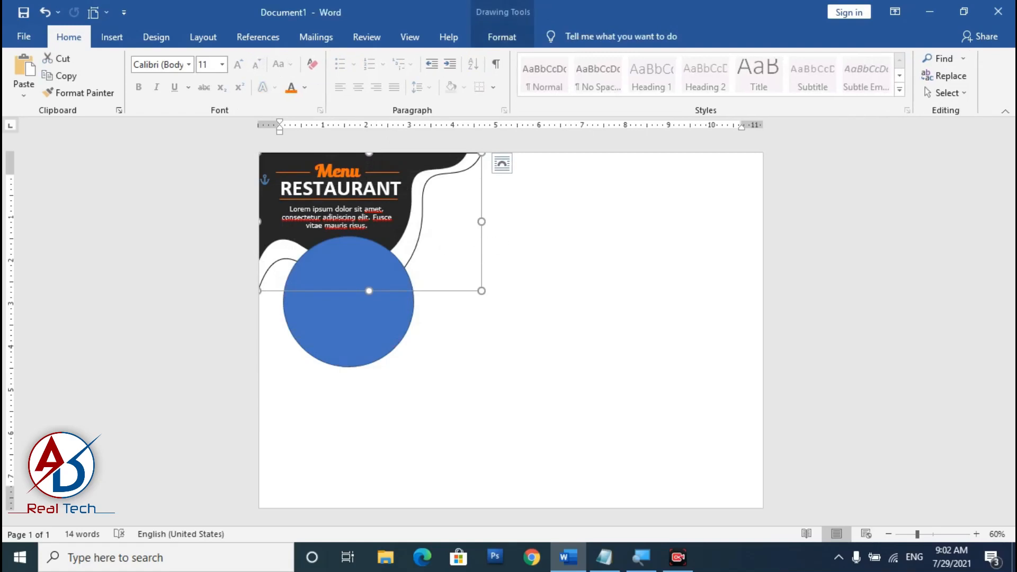
pyautogui.hotkey('ctrl', 'z')
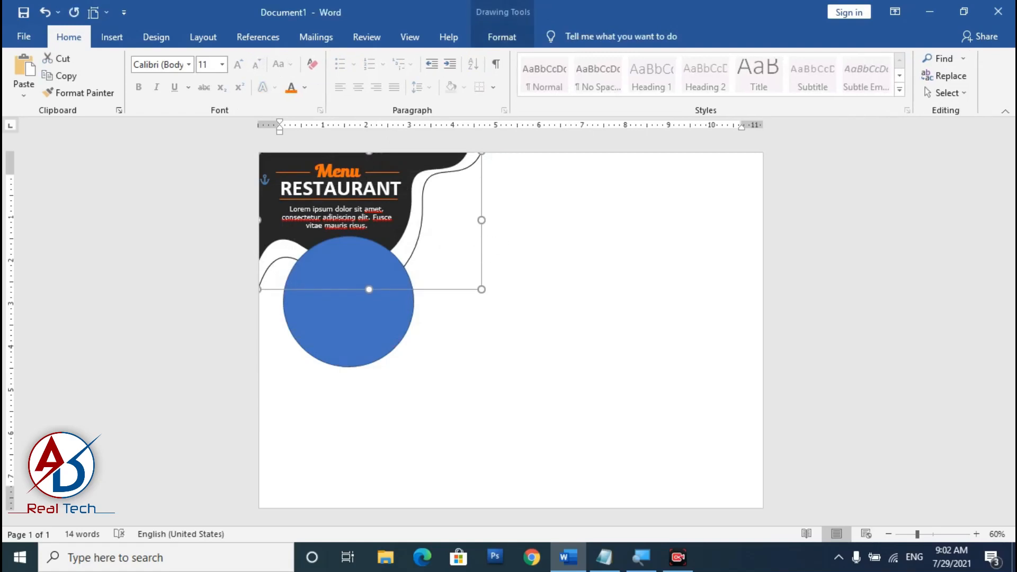
pyautogui.click(585, 295)
pyautogui.scroll(-2, 402, 279)
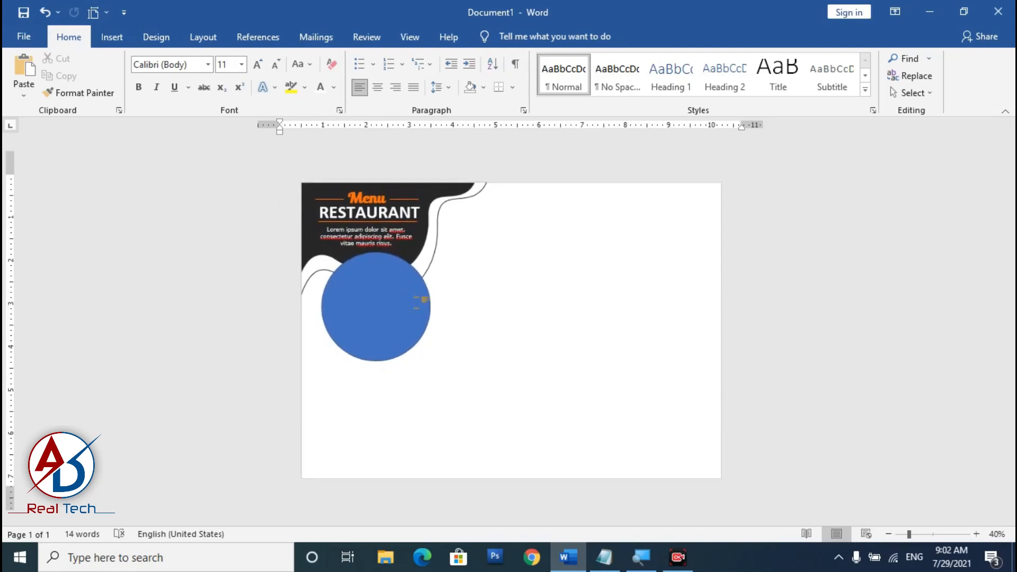
pyautogui.scroll(2, 419, 300)
# Reduce the height of the thin wavy line from its lower edge so it sits closer to the dark shape.
pyautogui.click(409, 256)
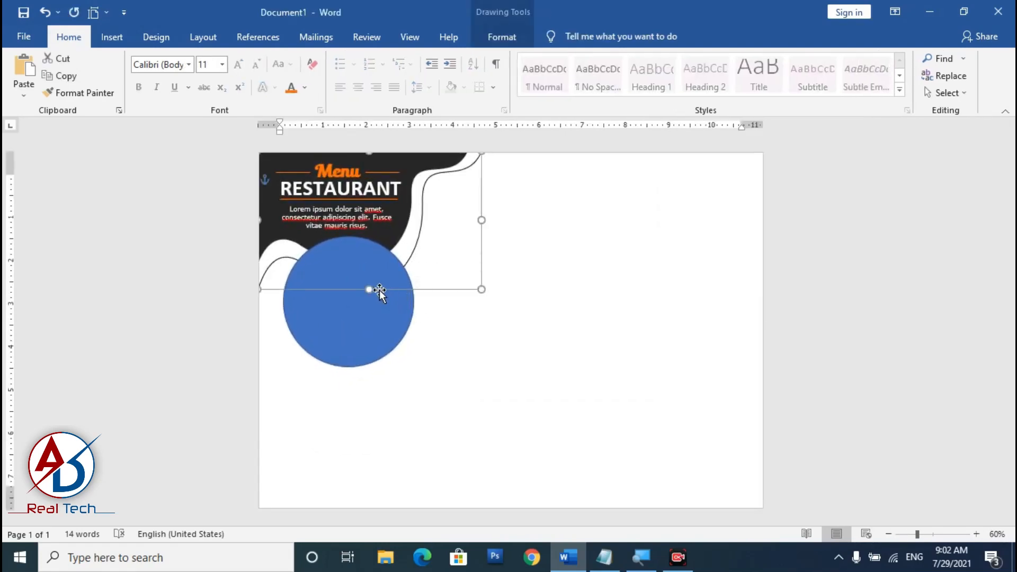
pyautogui.moveTo(369, 290); pyautogui.dragTo(369, 280)
pyautogui.click(591, 311)
pyautogui.scroll(-2, 494, 313)
pyautogui.scroll(2, 494, 313)
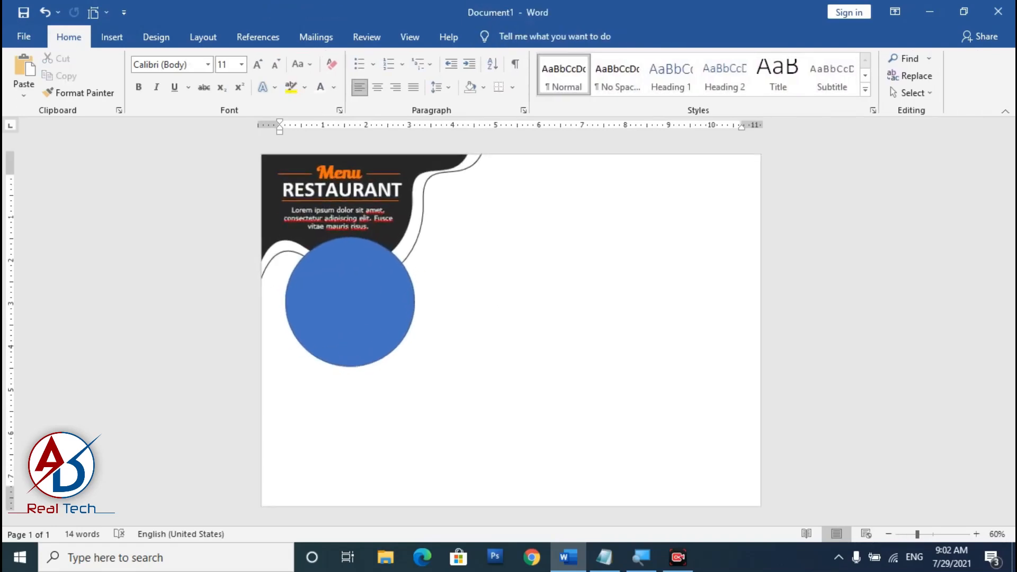
pyautogui.click(268, 271)
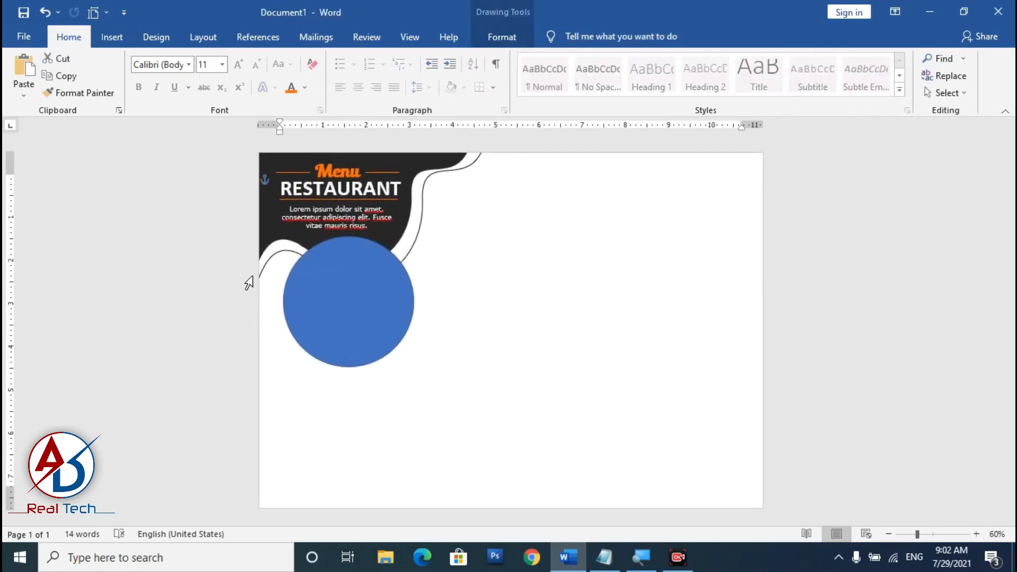
pyautogui.scroll(6, 336, 295)
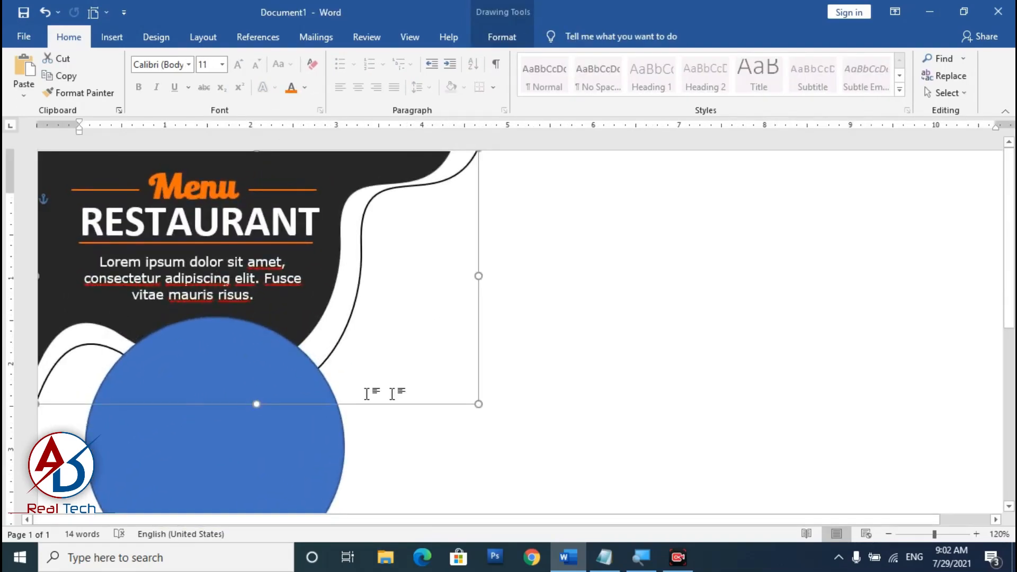
pyautogui.scroll(-5, 392, 393)
pyautogui.click(563, 386)
pyautogui.scroll(-2, 562, 386)
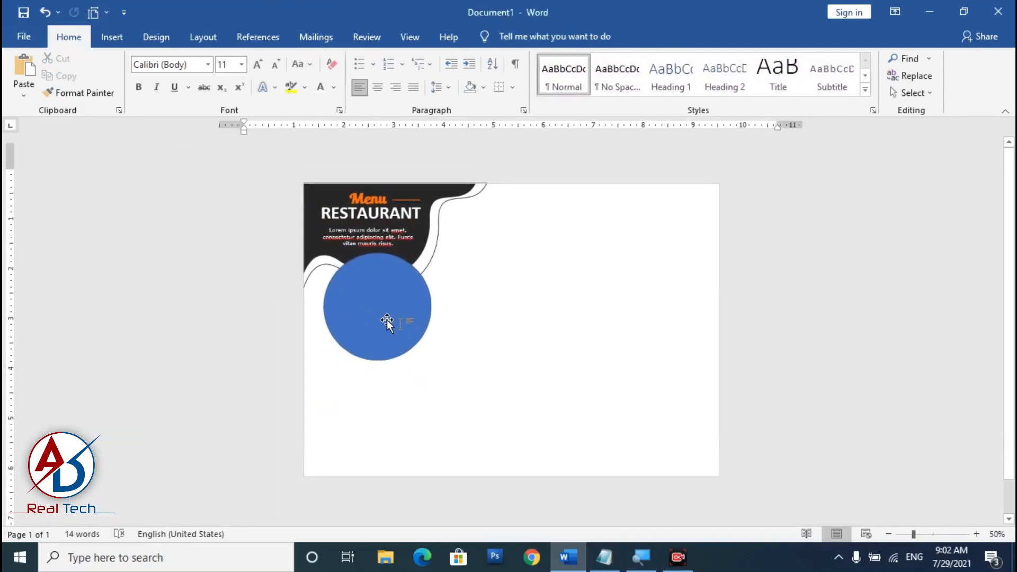
# Move the blue circle slightly to the right below the dark corner shape.
pyautogui.click(373, 309)
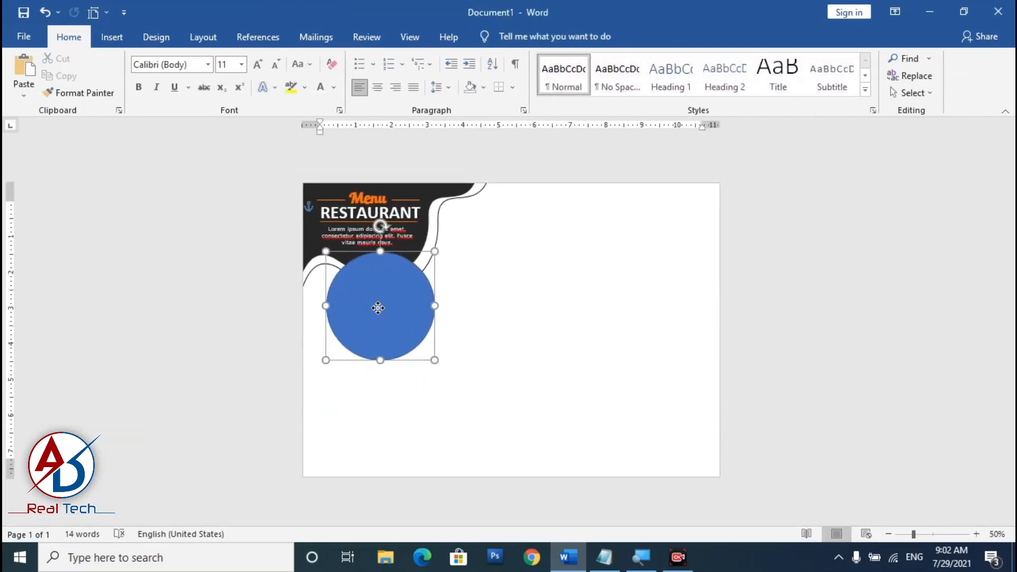
pyautogui.moveTo(378, 308); pyautogui.dragTo(379, 308)
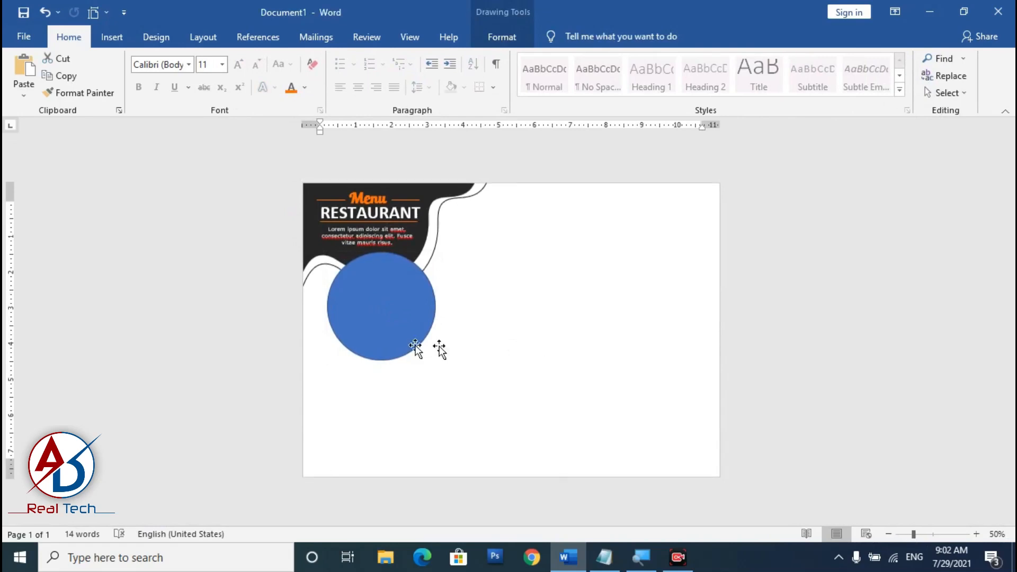
pyautogui.scroll(2, 415, 347)
pyautogui.scroll(-2, 416, 347)
# Copy the blue circle to the blank upper area right of the wavy line and adjust the copy slightly leftward.
pyautogui.moveTo(411, 340); pyautogui.dragTo(572, 281)
pyautogui.scroll(3, 566, 313)
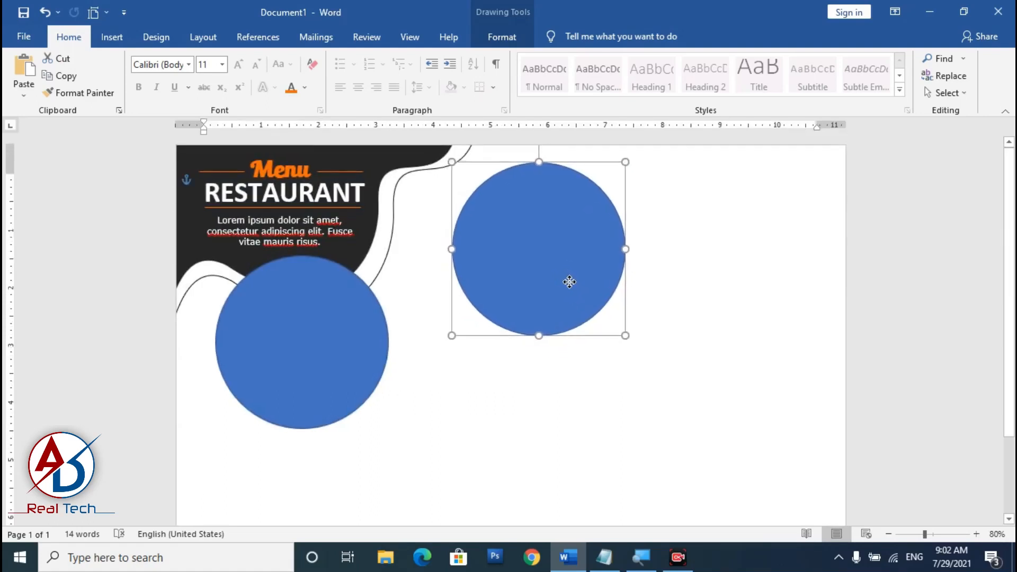
pyautogui.scroll(-6, 570, 291)
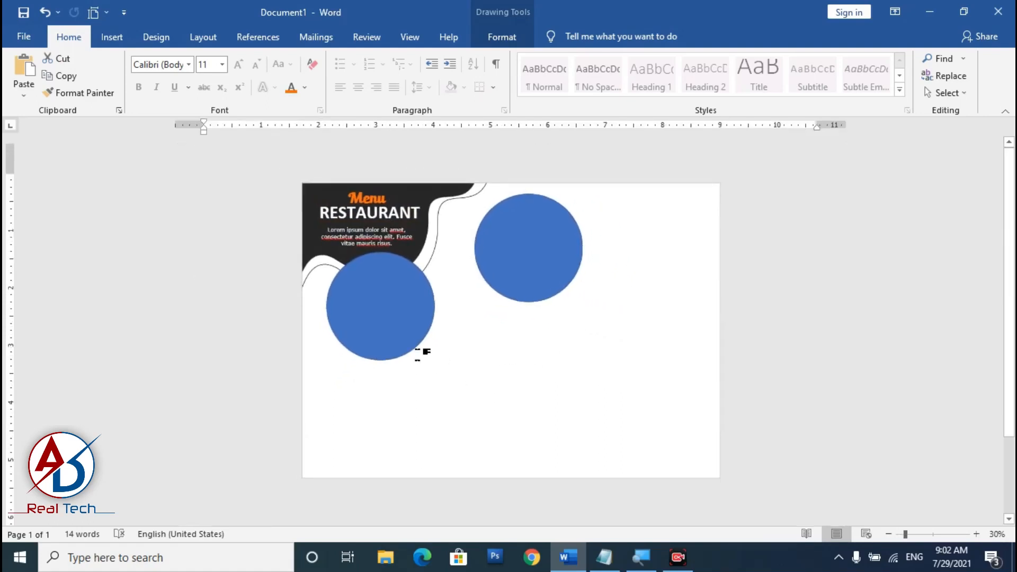
pyautogui.scroll(4, 501, 365)
pyautogui.scroll(1, 546, 281)
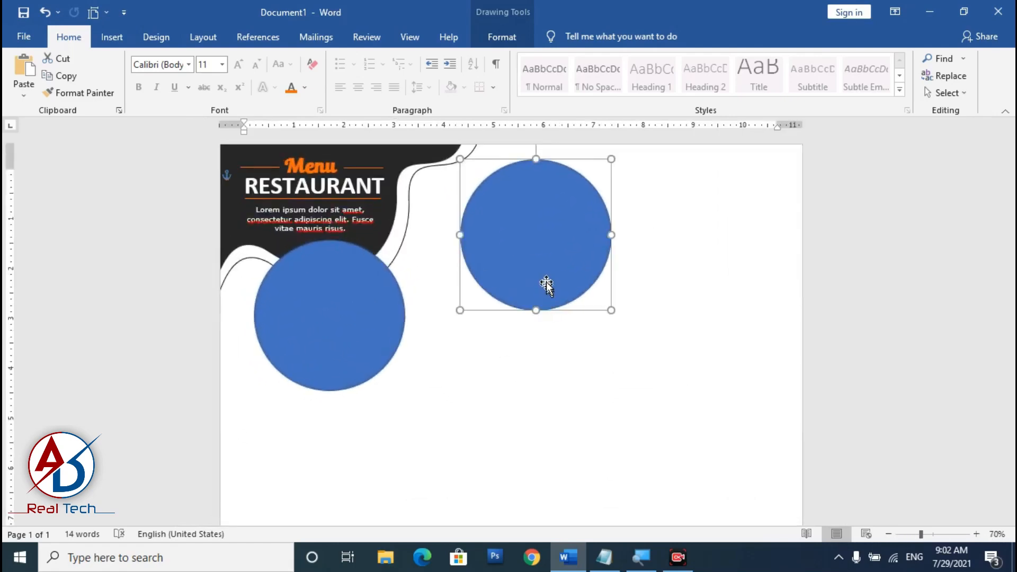
pyautogui.moveTo(541, 279); pyautogui.dragTo(537, 280)
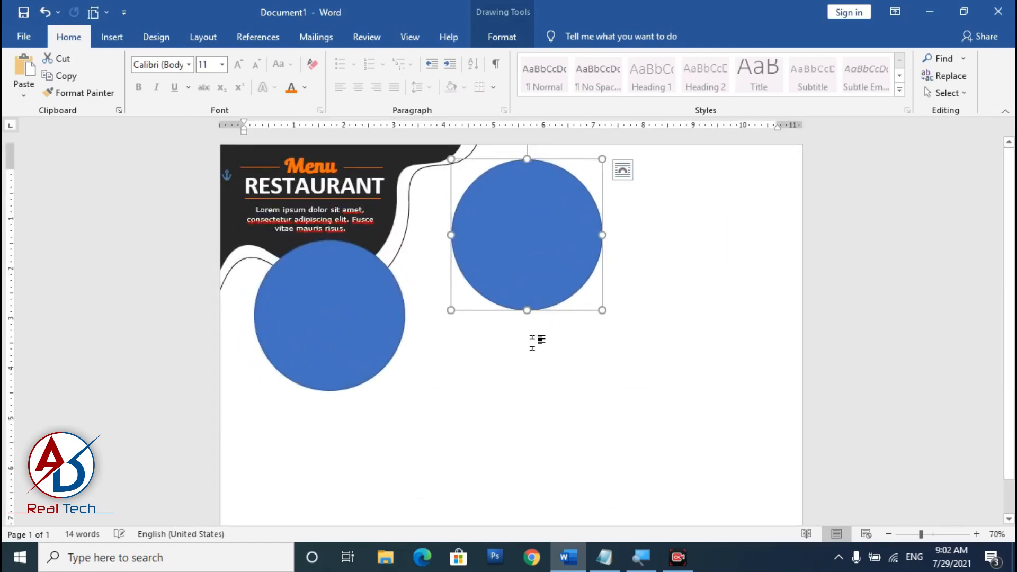
# Draw a rounded rectangle about 5.31" high and 3.61" wide below the upper circle, with slightly tightened corner rounding.
pyautogui.click(113, 38)
pyautogui.click(197, 58)
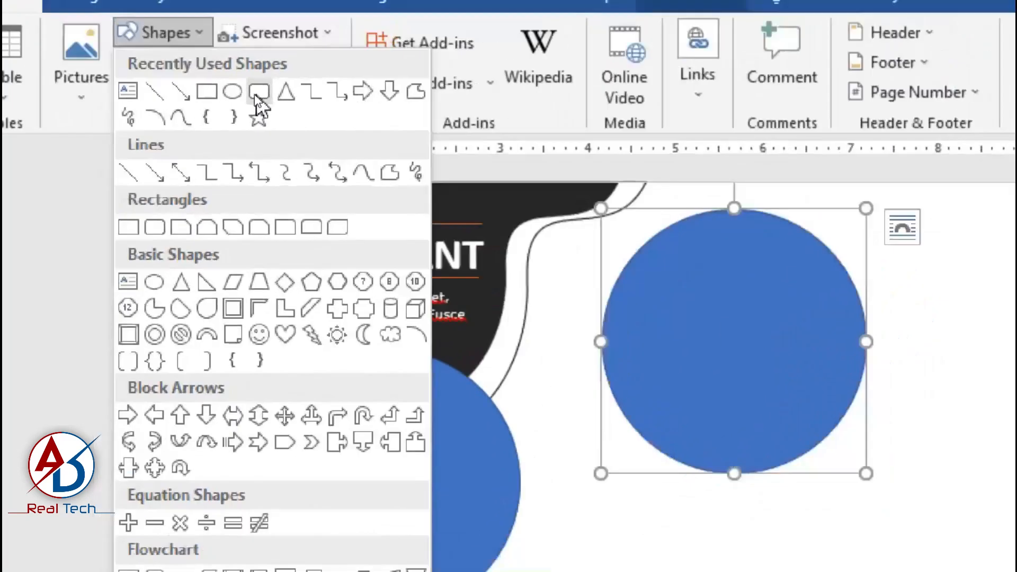
pyautogui.click(254, 94)
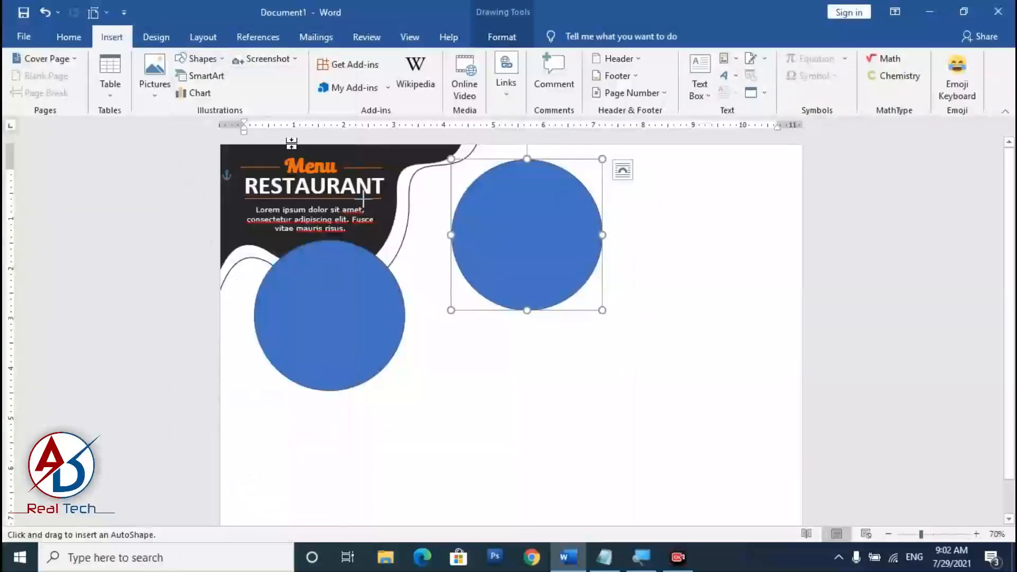
pyautogui.moveTo(420, 275); pyautogui.dragTo(617, 501)
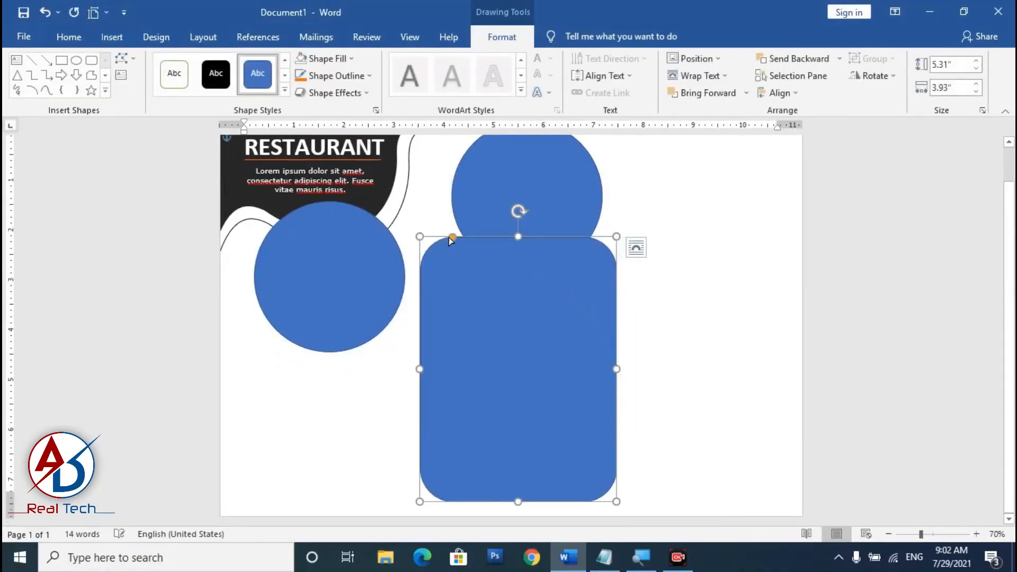
pyautogui.moveTo(452, 239); pyautogui.dragTo(437, 231)
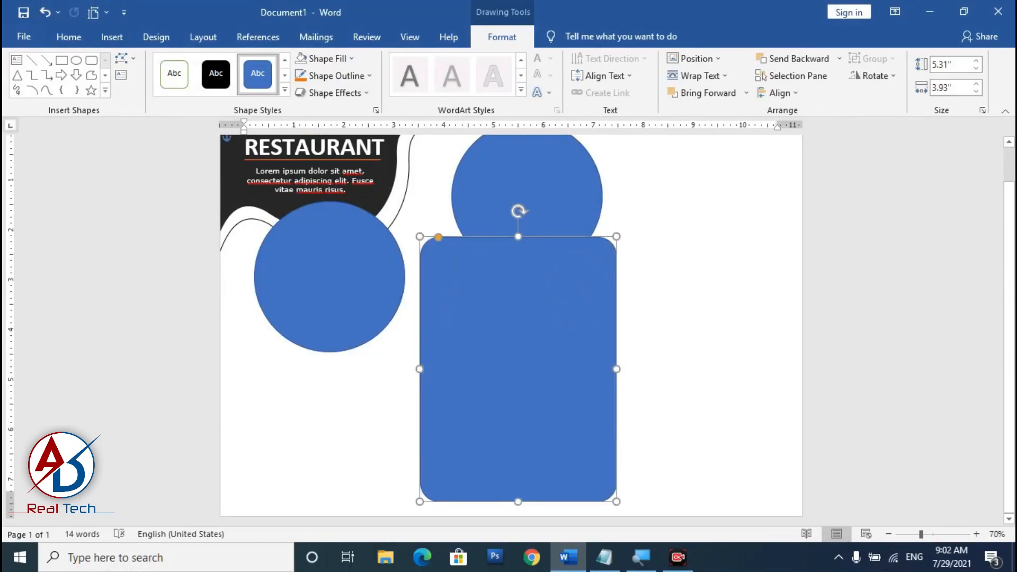
pyautogui.moveTo(419, 368); pyautogui.dragTo(435, 369)
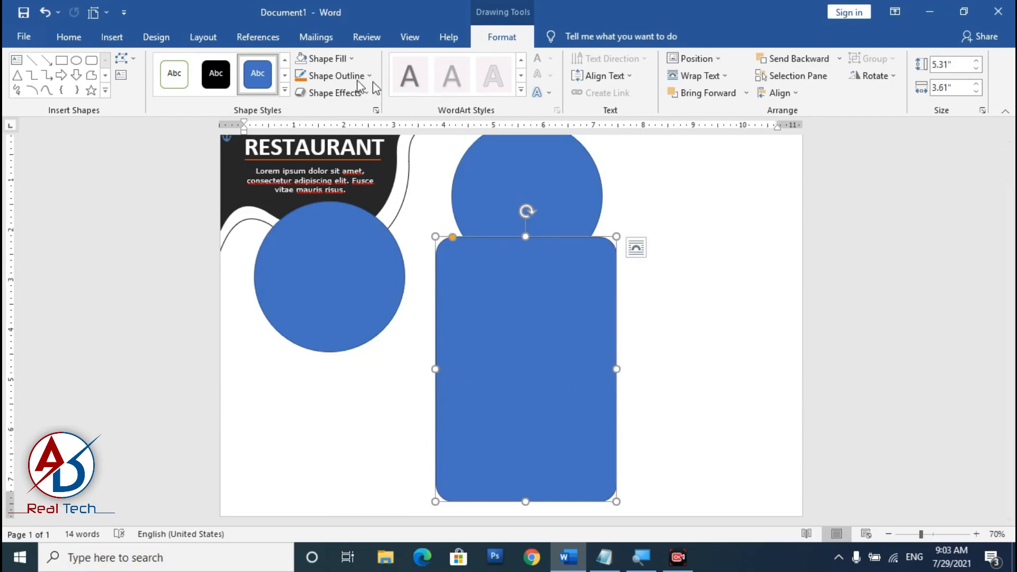
# Fill the rounded rectangle with the dark near-black theme color and send it behind the upper blue circle.
pyautogui.click(323, 59)
pyautogui.click(313, 143)
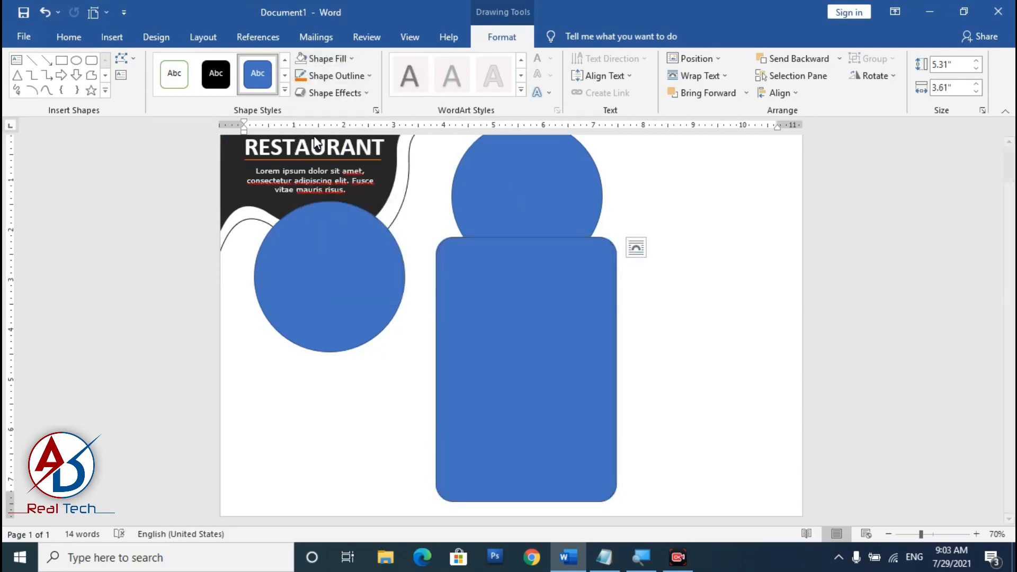
pyautogui.click(797, 59)
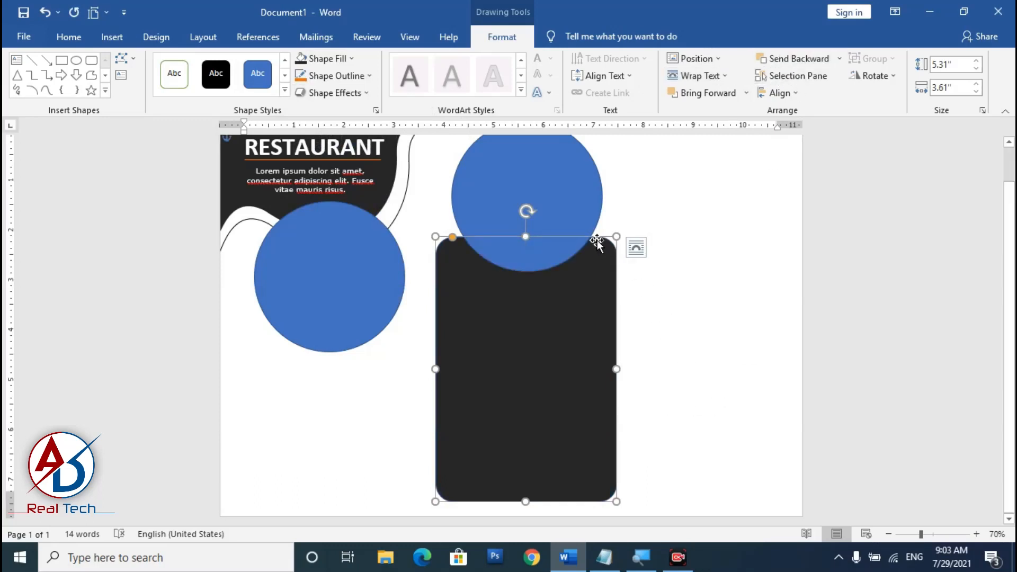
# Duplicate the dark rounded rectangle slightly offset and set the copy to No Fill.
pyautogui.moveTo(596, 246); pyautogui.dragTo(586, 268)
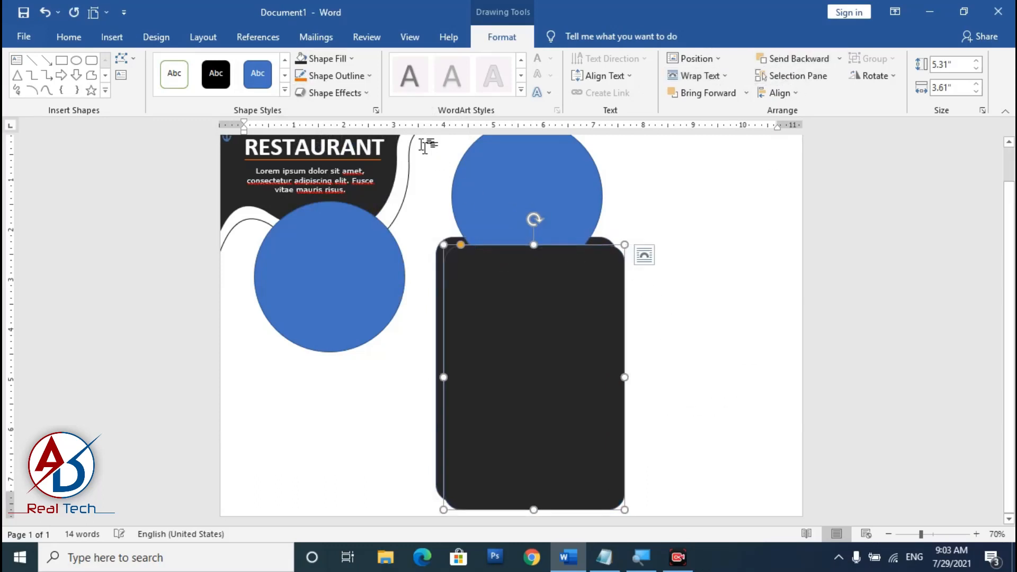
pyautogui.click(336, 58)
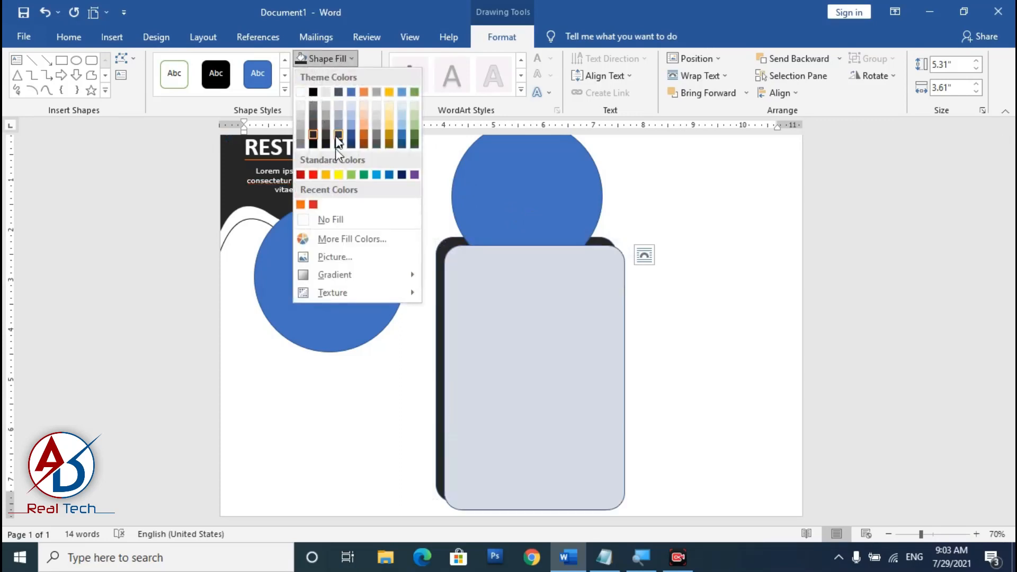
pyautogui.click(326, 222)
# Give the unfilled rounded rectangle an orange outline with a weight of 2¼ pt.
pyautogui.click(333, 77)
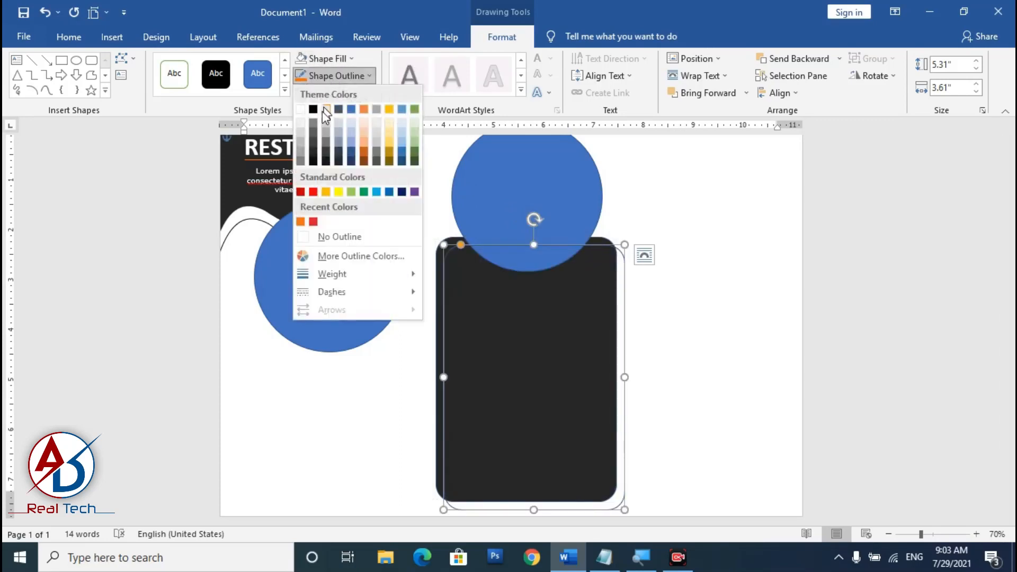
pyautogui.click(301, 221)
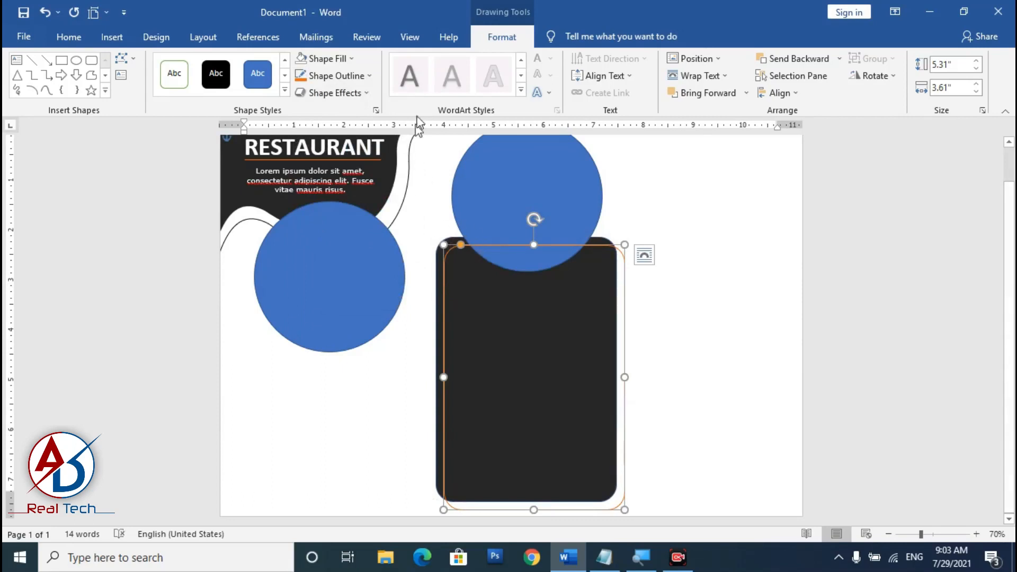
pyautogui.click(352, 78)
pyautogui.moveTo(350, 271)
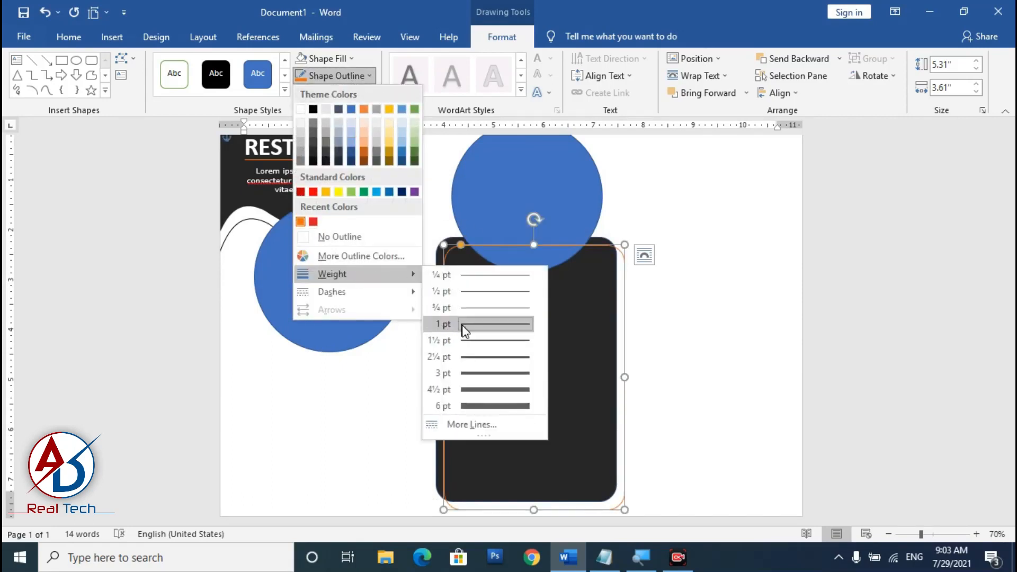
pyautogui.click(473, 357)
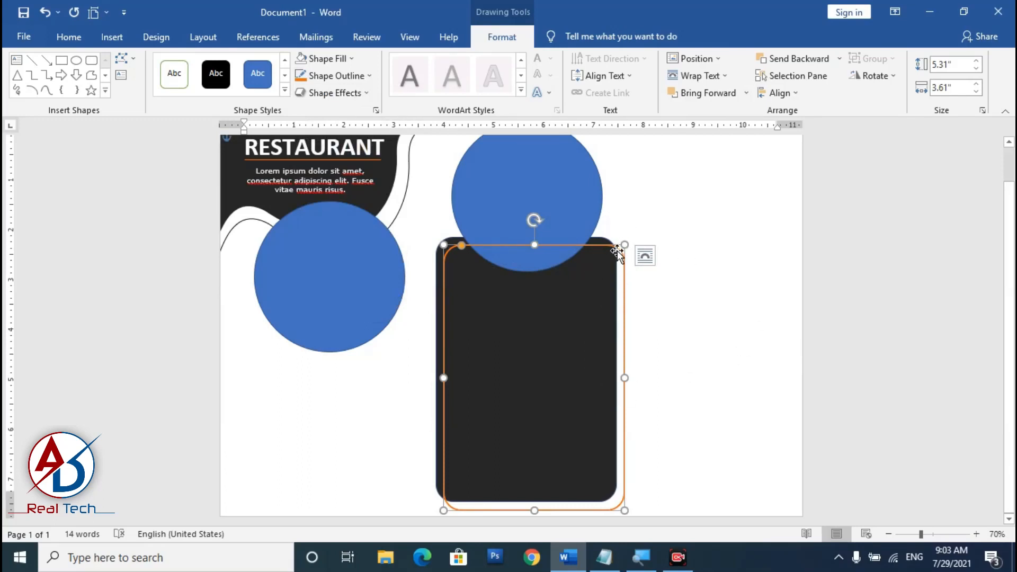
# Enlarge the orange outline to about 5.69" high and 3.99" wide and center it as a frame around the dark rounded rectangle.
pyautogui.moveTo(626, 246); pyautogui.dragTo(634, 231)
pyautogui.moveTo(633, 277); pyautogui.dragTo(625, 264)
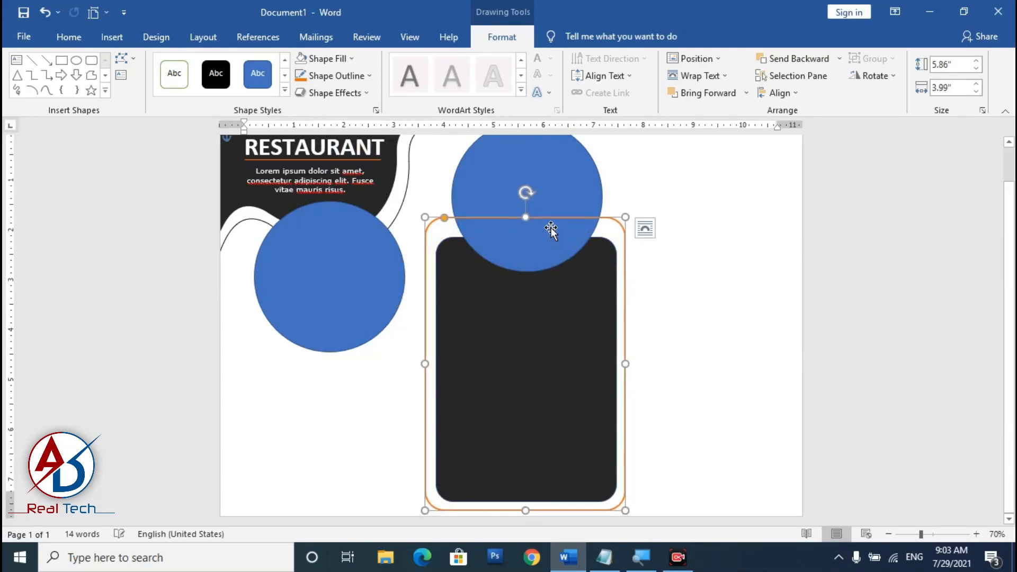
pyautogui.moveTo(527, 218); pyautogui.dragTo(528, 226)
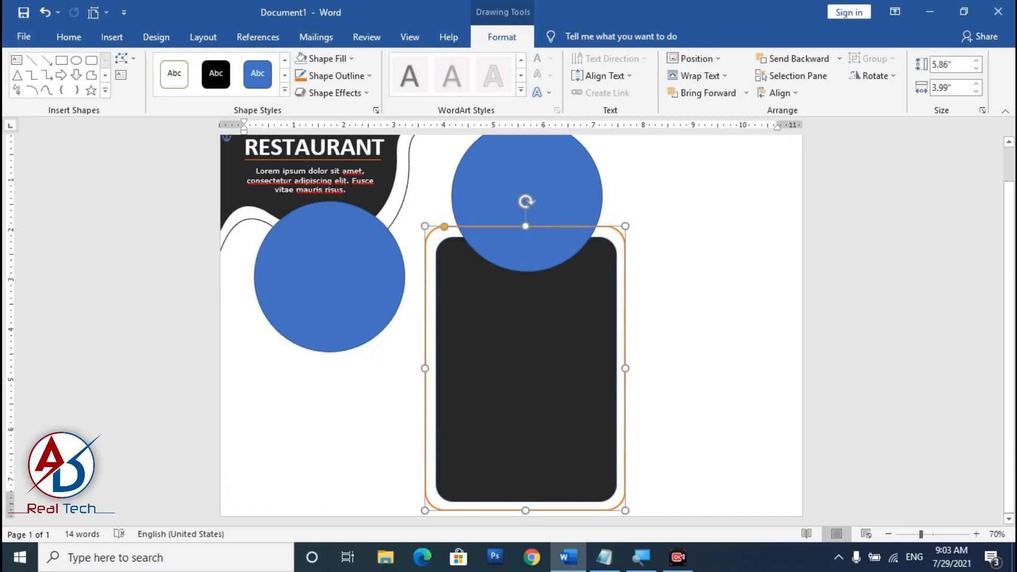
pyautogui.press('Right')
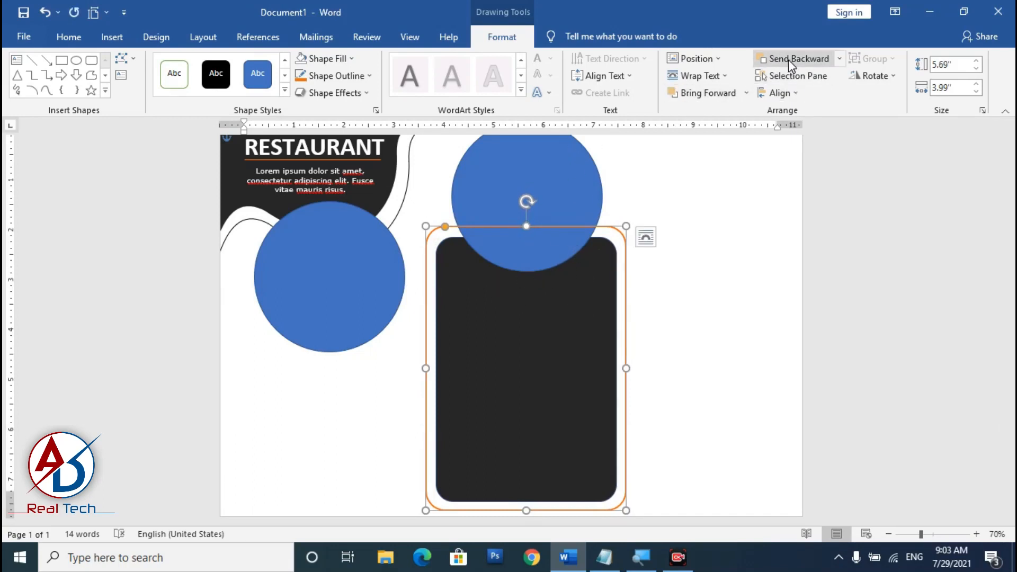
pyautogui.click(636, 281)
# Increase the outline weight of the orange rounded frame to 3 pt.
pyautogui.keyDown('ctrl'); pyautogui.scroll(-5, 593, 302); pyautogui.keyUp('ctrl')
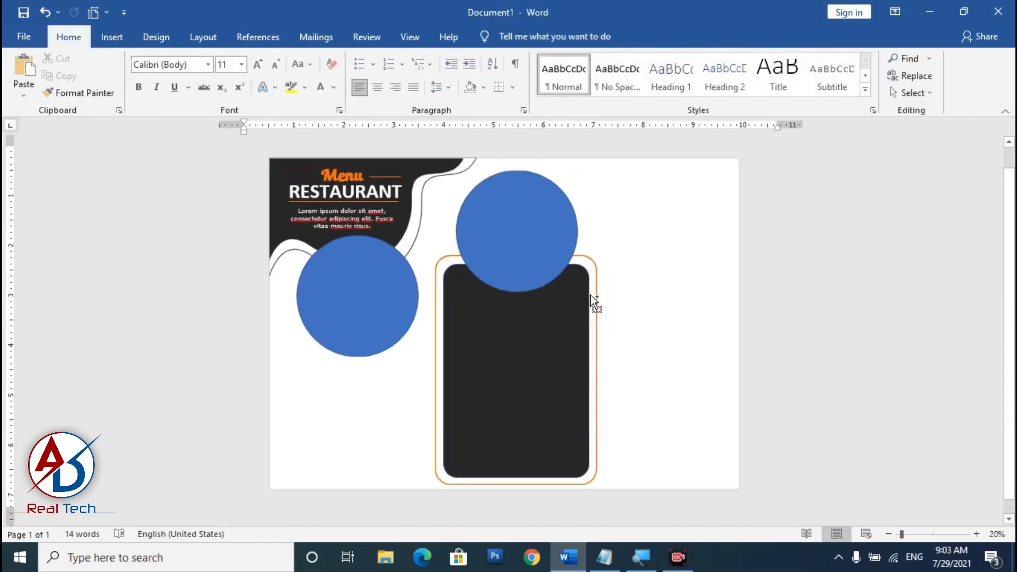
pyautogui.keyDown('ctrl'); pyautogui.scroll(4, 589, 365); pyautogui.keyUp('ctrl')
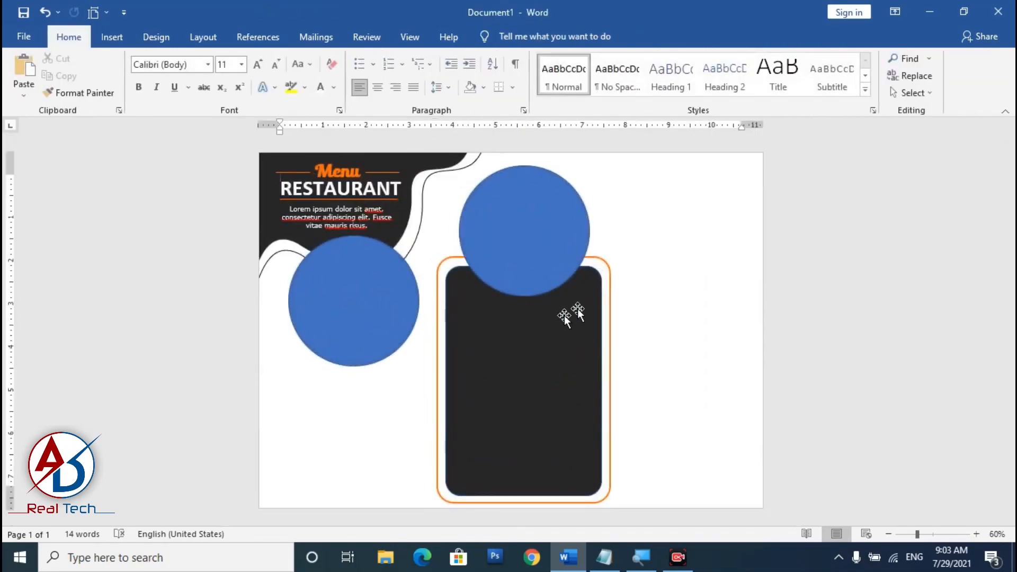
pyautogui.click(605, 267)
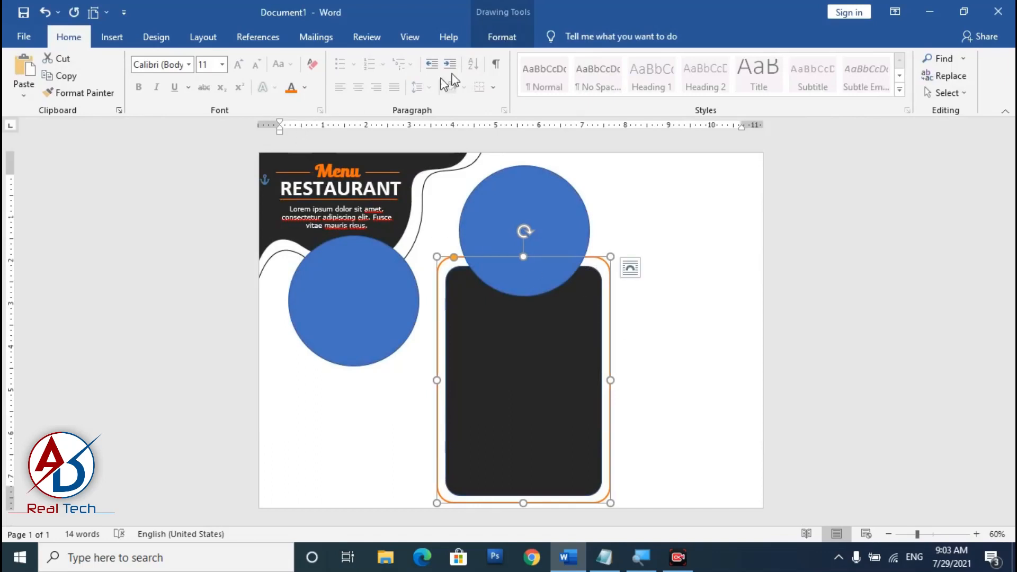
pyautogui.click(490, 38)
pyautogui.click(339, 76)
pyautogui.moveTo(372, 279)
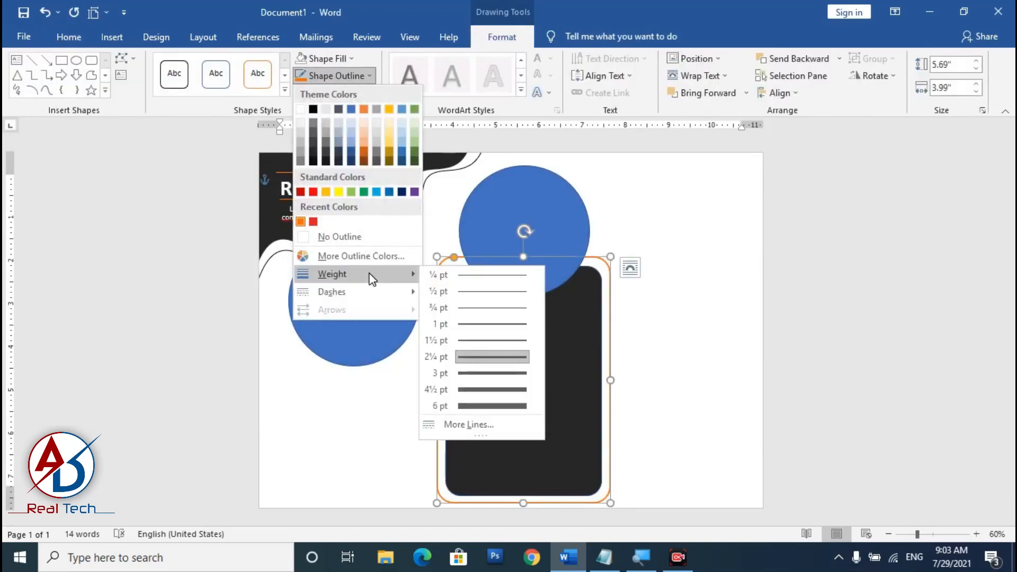
pyautogui.click(473, 373)
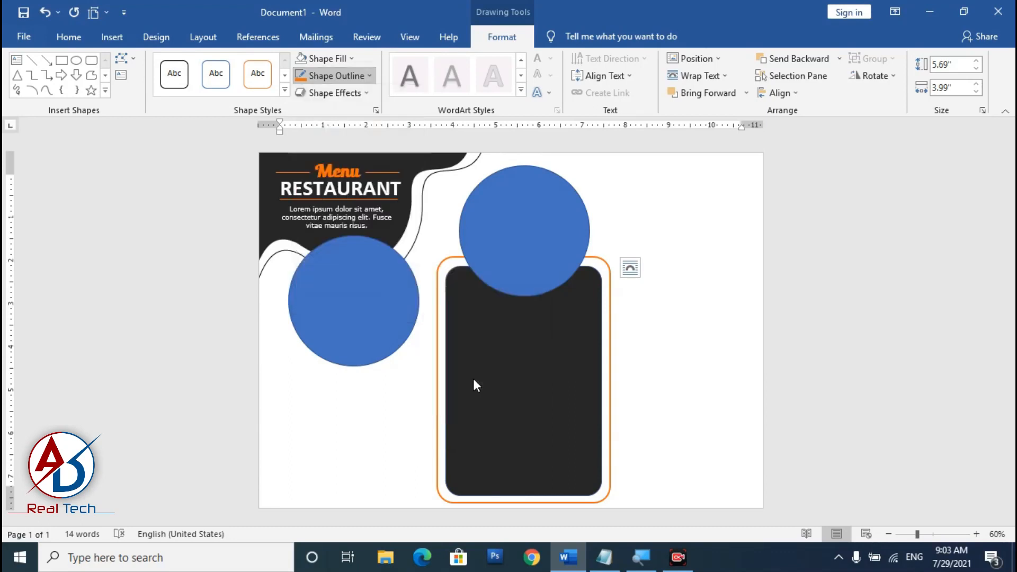
pyautogui.press('Escape')
# Move the blue circle below the menu title slightly to the left.
pyautogui.scroll(-5, 451, 312)
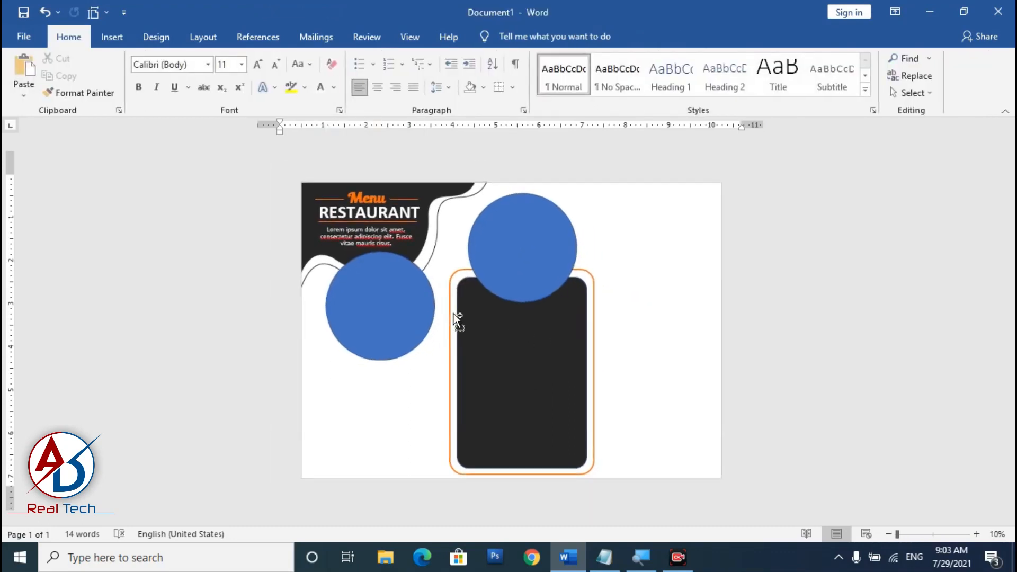
pyautogui.scroll(4, 449, 318)
pyautogui.scroll(1, 418, 313)
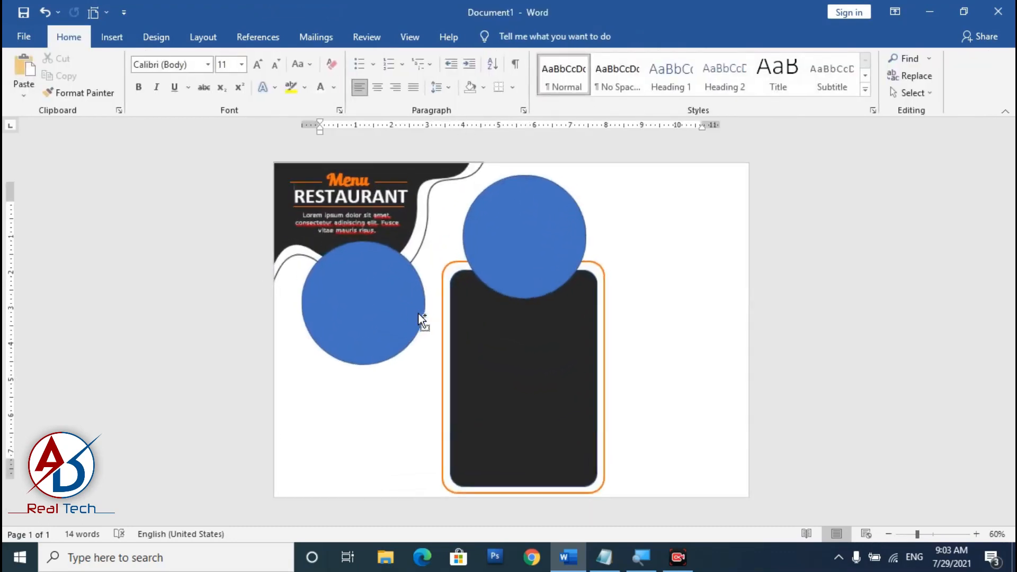
pyautogui.click(375, 335)
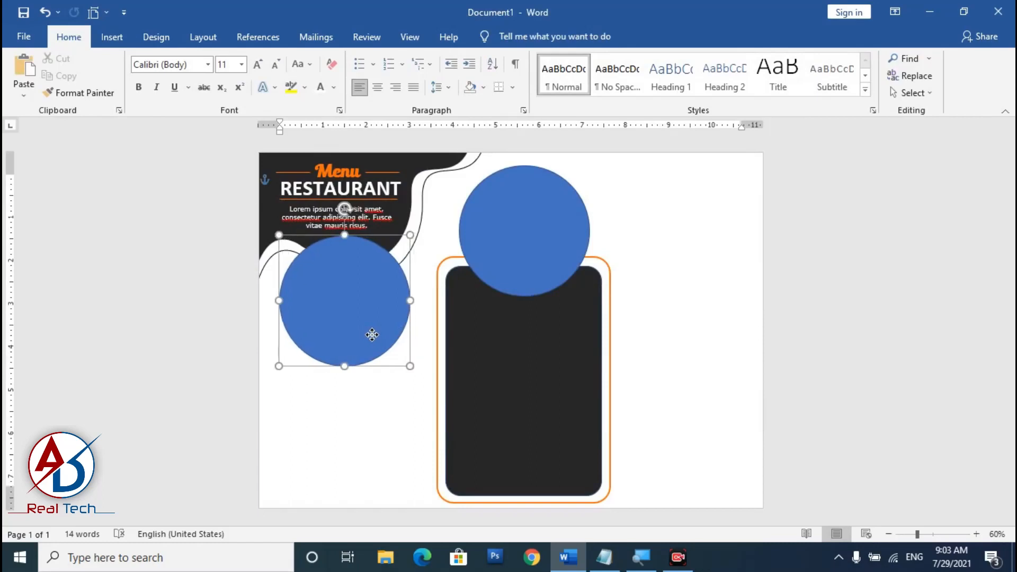
pyautogui.press('Escape')
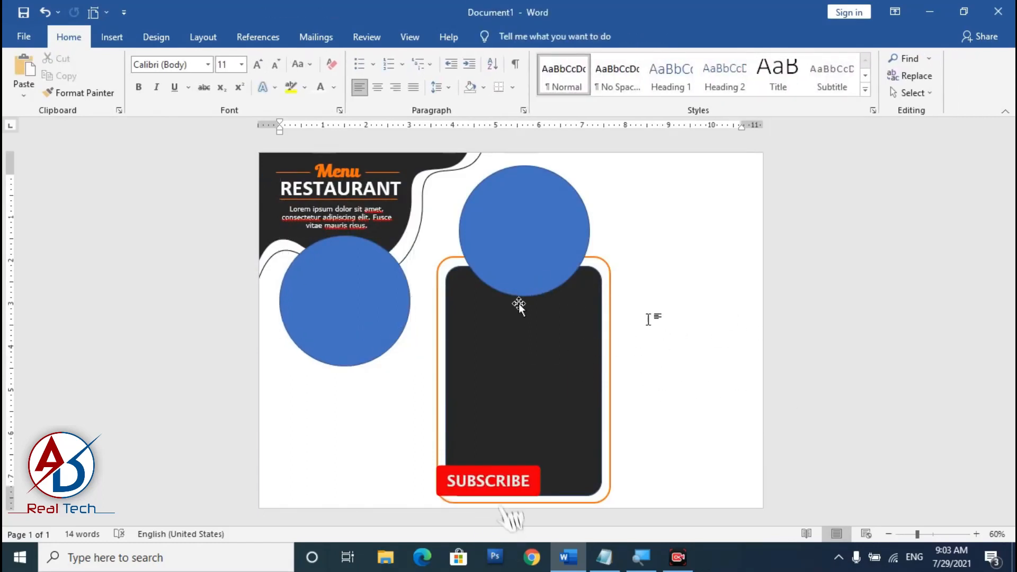
# Draw a rectangle about 1.53" high and 3.03" wide in the page's upper-right corner.
pyautogui.click(114, 38)
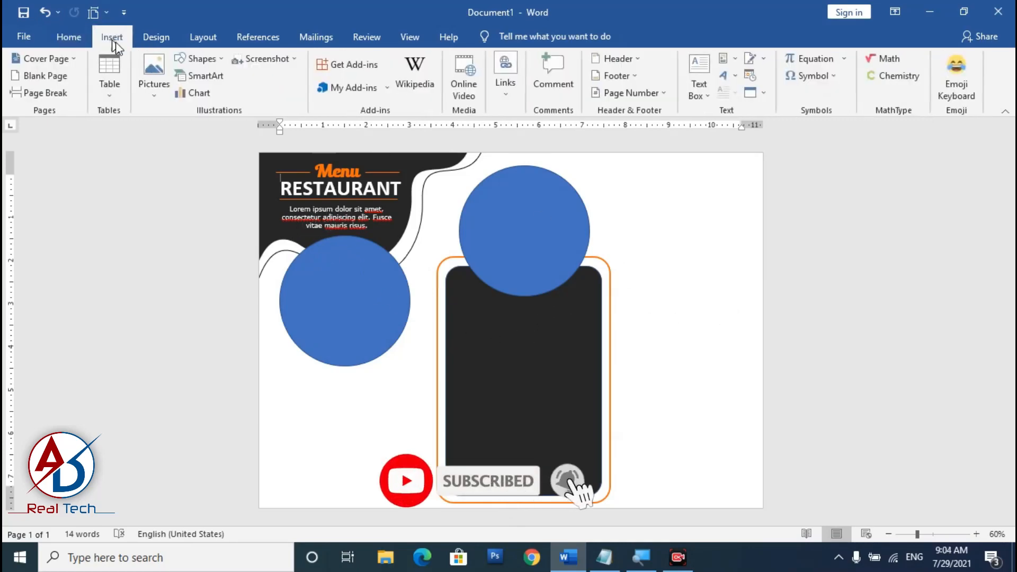
pyautogui.click(194, 59)
pyautogui.click(224, 95)
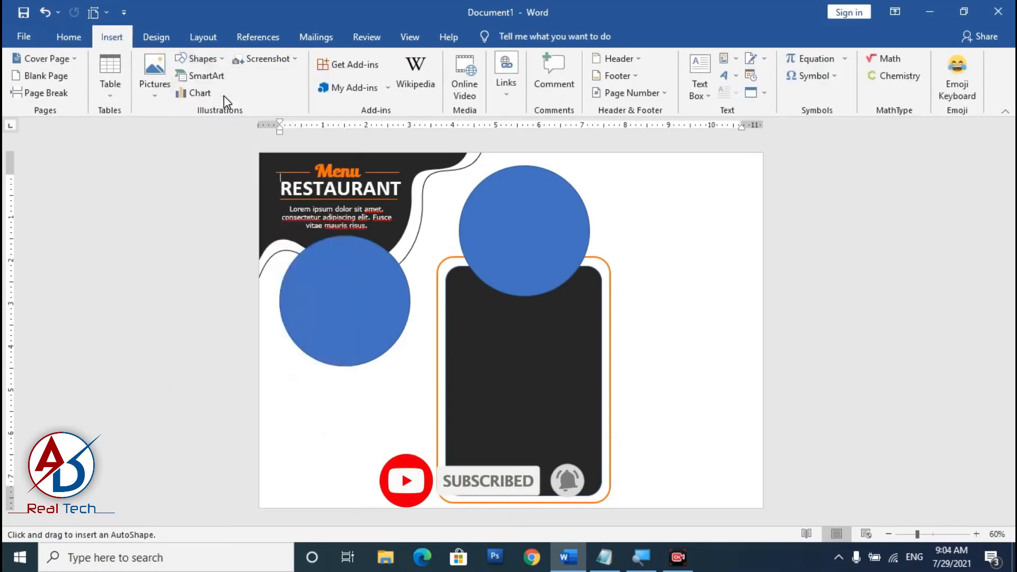
pyautogui.moveTo(636, 152)
pyautogui.mouseDown()
pyautogui.moveTo(710, 175)
pyautogui.moveTo(763, 219)
pyautogui.mouseUp()
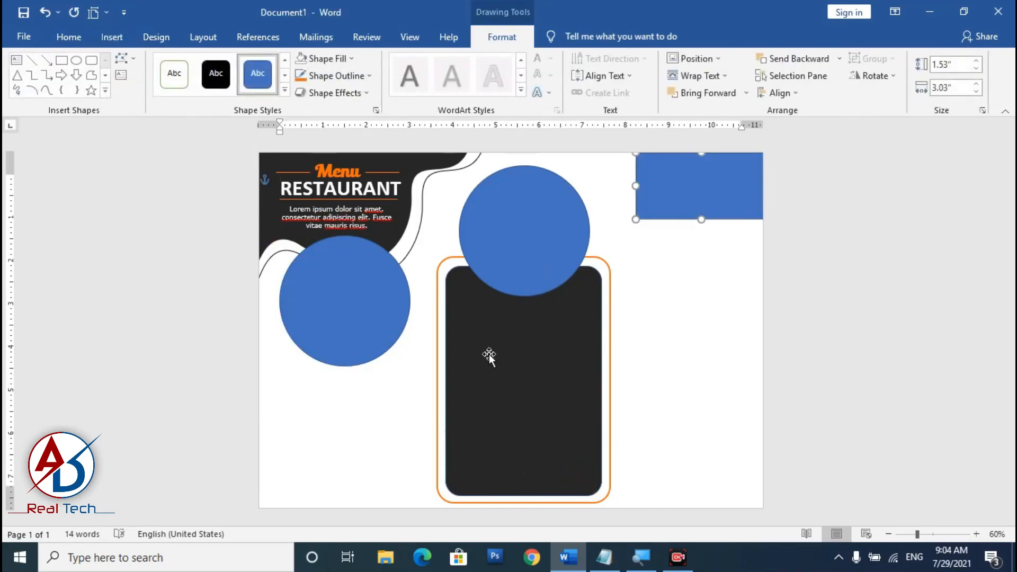
# Nudge the orange rounded frame and the dark rounded rectangle inside it slightly to the left.
pyautogui.click(437, 363)
pyautogui.press('Left')
pyautogui.press('Left')
pyautogui.press('Left')
pyautogui.press('Left')
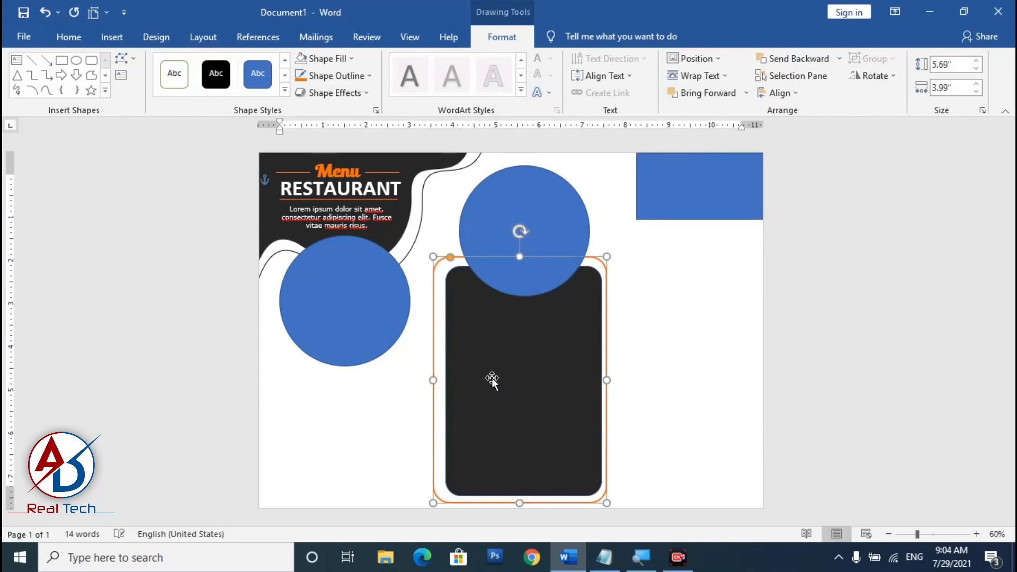
pyautogui.click(497, 377)
pyautogui.press('Left')
pyautogui.press('Left')
pyautogui.press('Left')
pyautogui.press('Left')
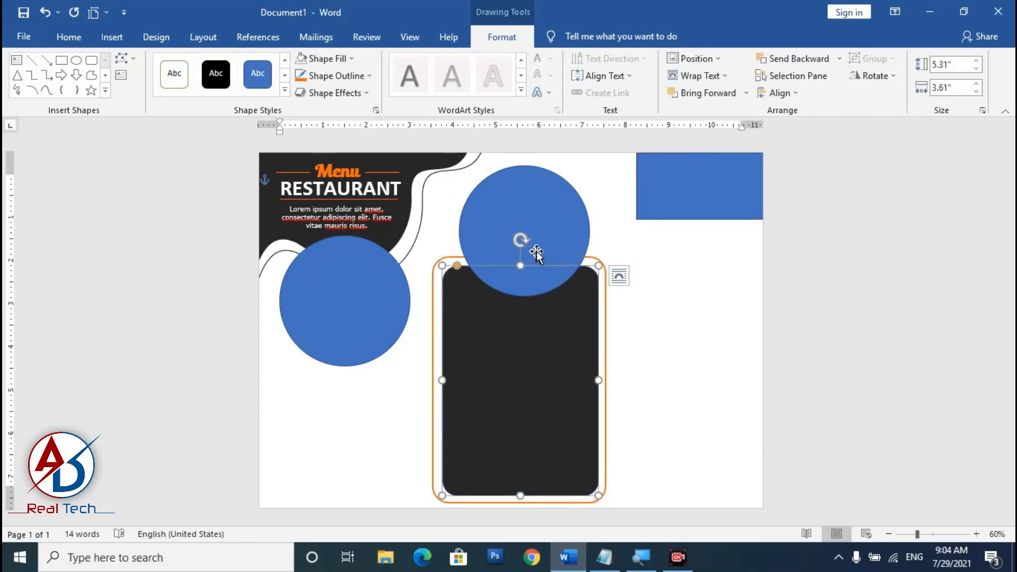
# Nudge the upper blue circle slightly left to center it over the dark rounded rectangle.
pyautogui.click(549, 231)
pyautogui.press('Left')
pyautogui.press('Left')
pyautogui.press('Left')
pyautogui.press('Left')
pyautogui.press('Left')
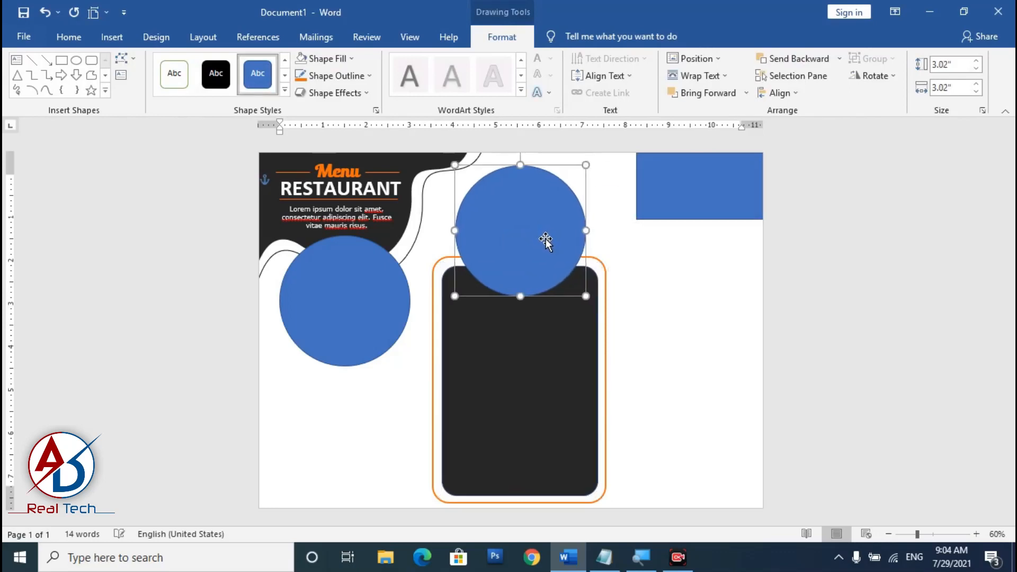
pyautogui.press('Left')
# Widen the blue corner rectangle toward the left to about 3.21".
pyautogui.click(712, 210)
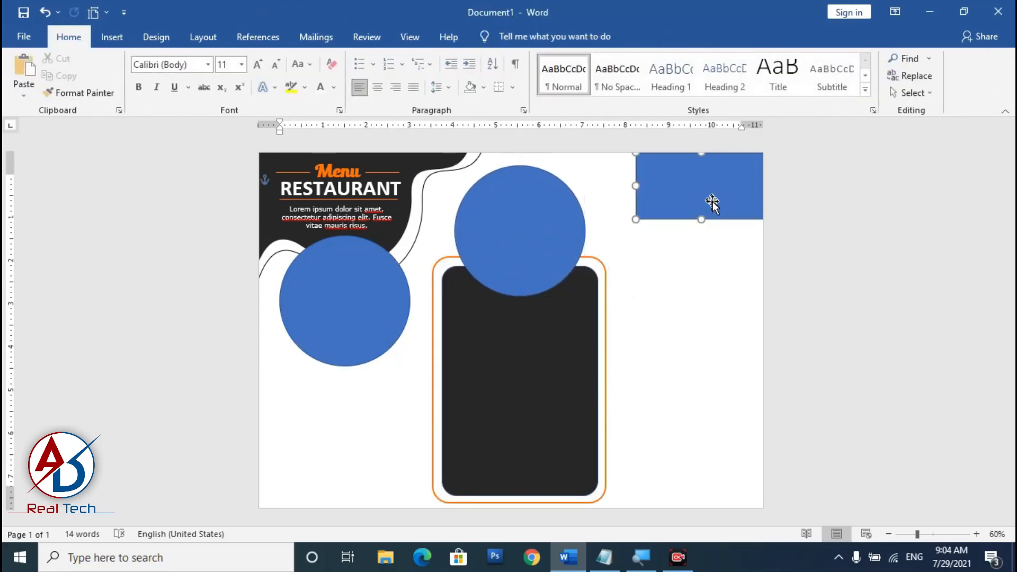
pyautogui.scroll(2, 713, 201)
pyautogui.scroll(1, 713, 201)
pyautogui.moveTo(746, 205); pyautogui.dragTo(679, 195)
# Edit the corner rectangle's points and delete its lower-left point to form a triangle.
pyautogui.click(126, 63)
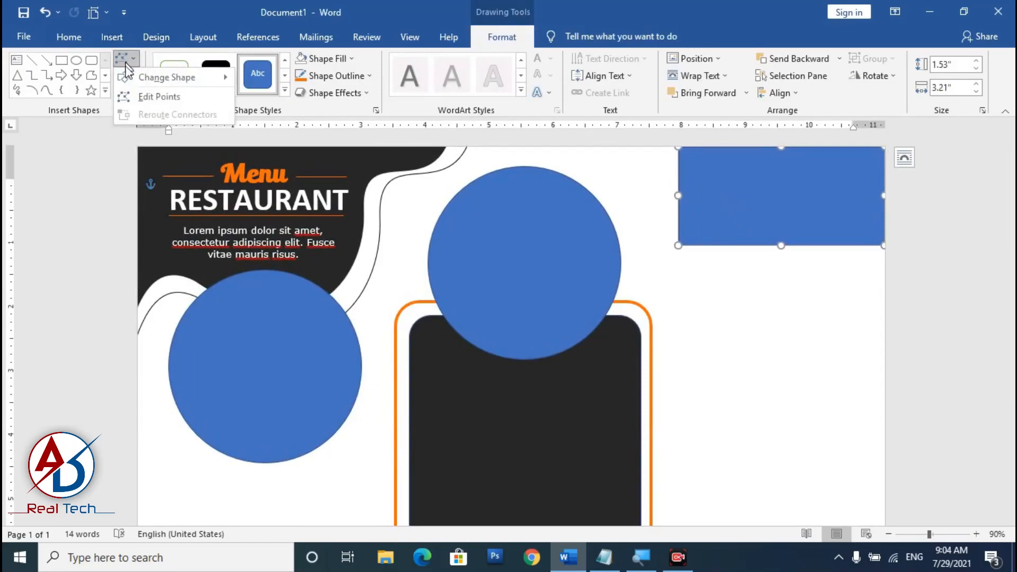
pyautogui.click(151, 95)
pyautogui.rightClick(680, 245)
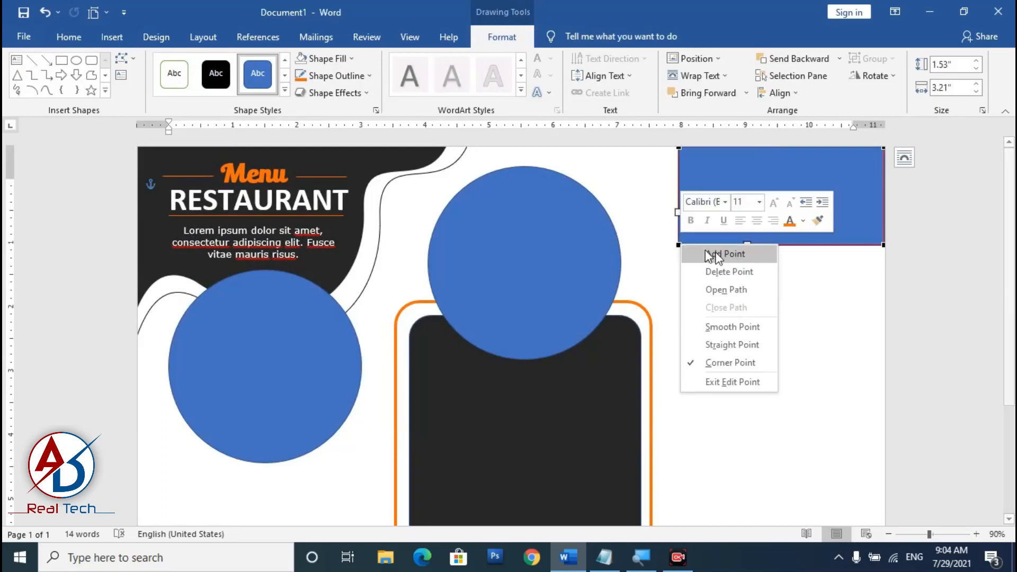
pyautogui.click(740, 268)
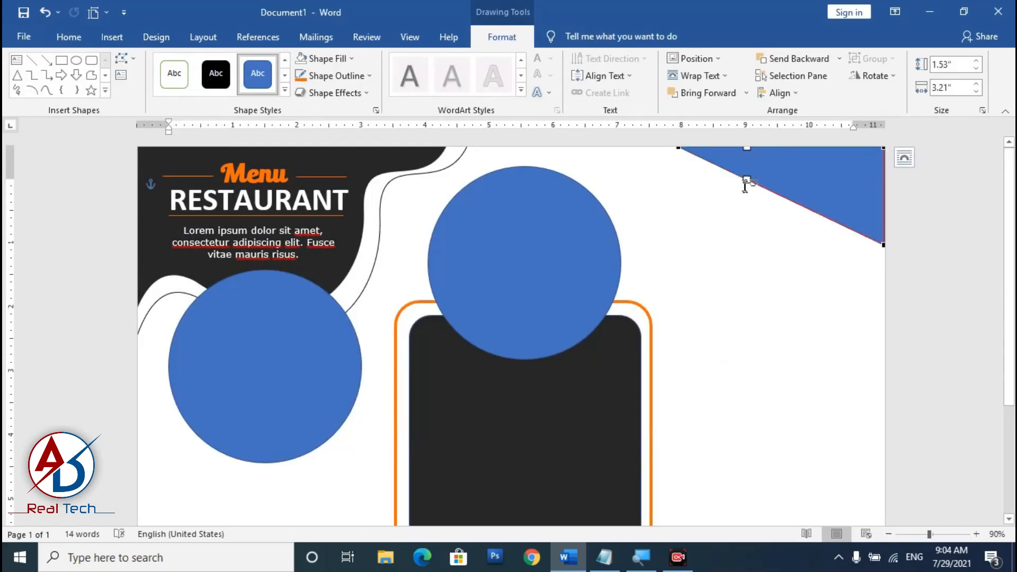
# Bend the diagonal edge of the blue corner triangle into a wavy curve by reshaping its edit-point handles.
pyautogui.moveTo(745, 180); pyautogui.dragTo(763, 283)
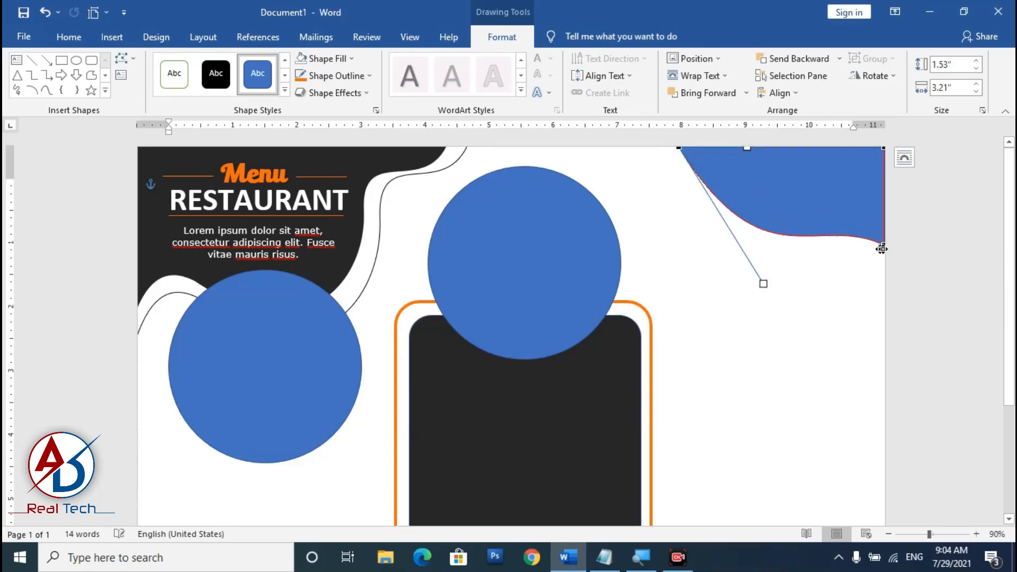
pyautogui.click(883, 245)
pyautogui.moveTo(818, 213); pyautogui.dragTo(818, 194)
pyautogui.click(783, 279)
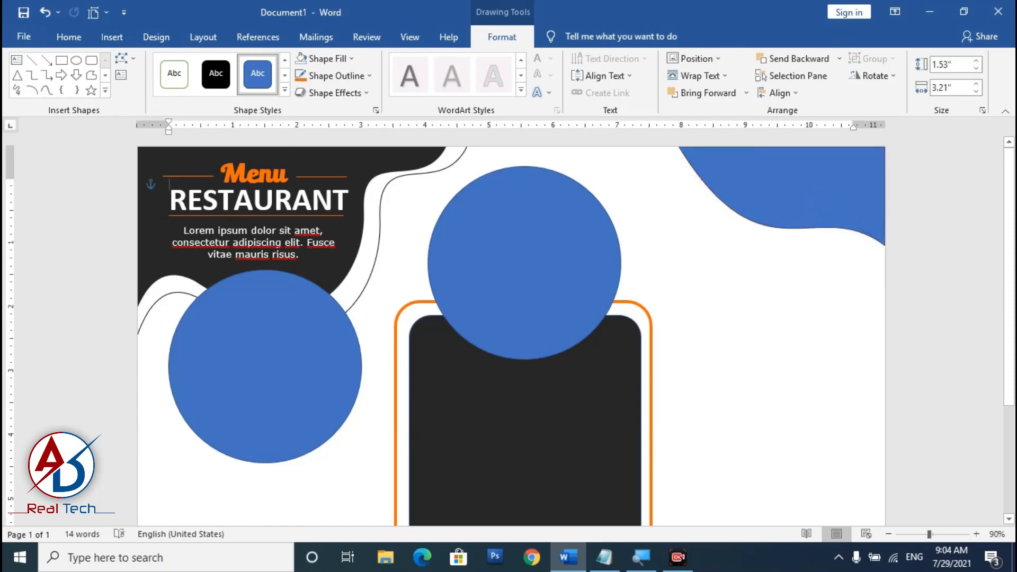
# Fill the wavy corner shape with the near-black theme colour and remove its outline.
pyautogui.click(777, 198)
pyautogui.click(501, 37)
pyautogui.click(328, 59)
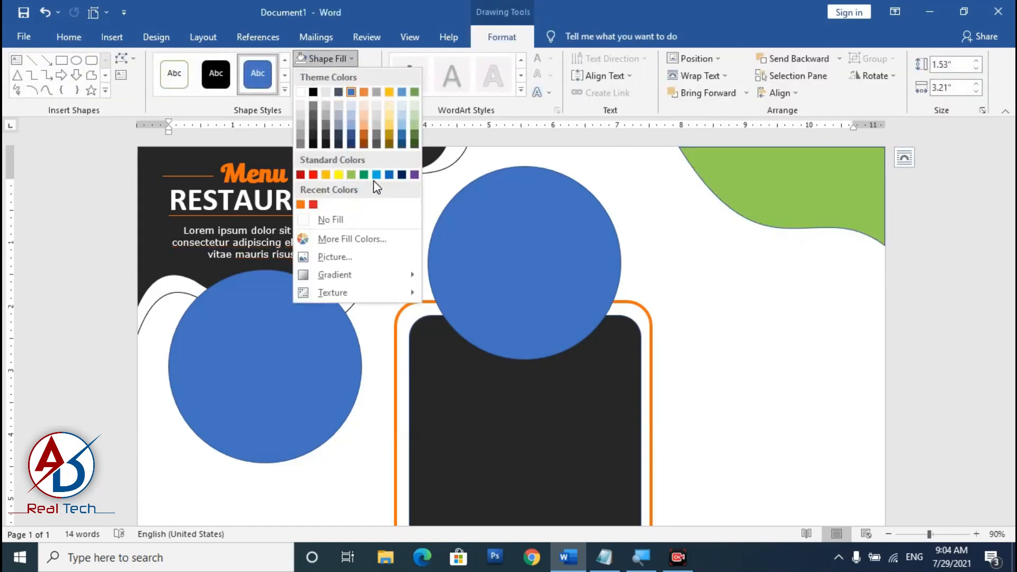
pyautogui.click(315, 139)
pyautogui.click(339, 76)
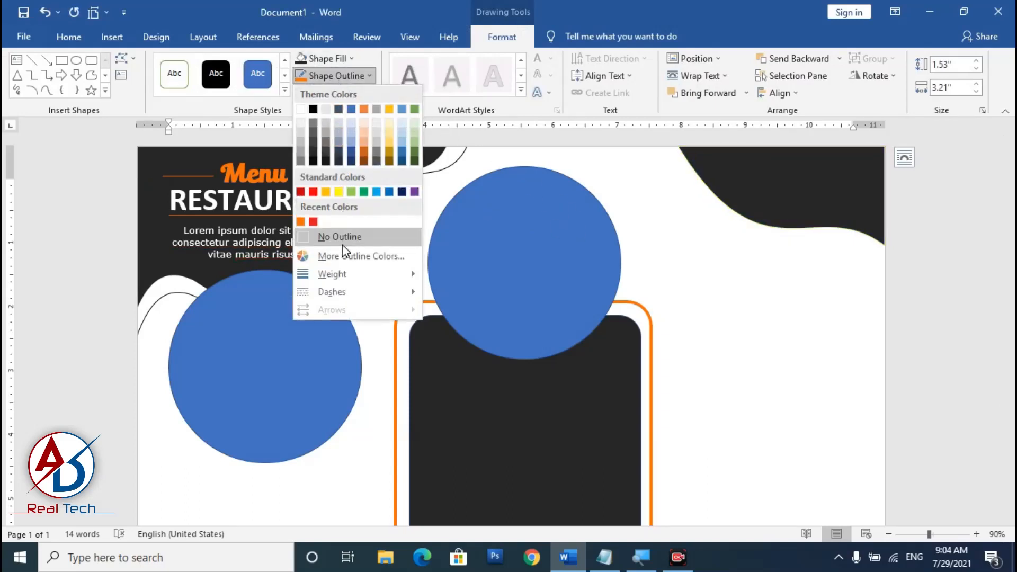
pyautogui.click(350, 237)
pyautogui.click(781, 325)
# Duplicate the upper blue circle onto the dark upper-right page corner so that its top runs off the page.
pyautogui.keyDown('ctrl'); pyautogui.scroll(-6, 765, 364); pyautogui.keyUp('ctrl')
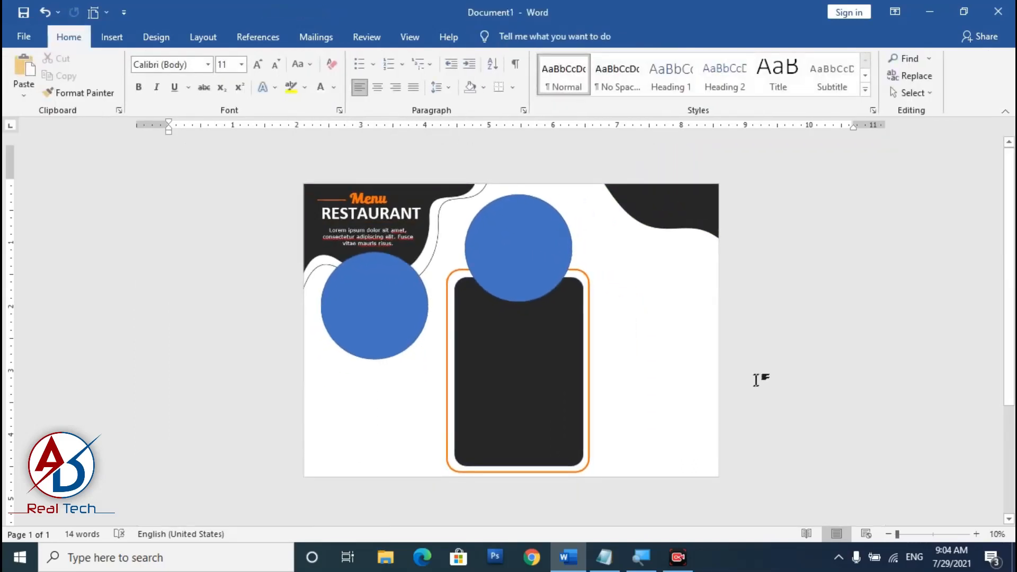
pyautogui.scroll(1, 533, 302)
pyautogui.click(529, 277)
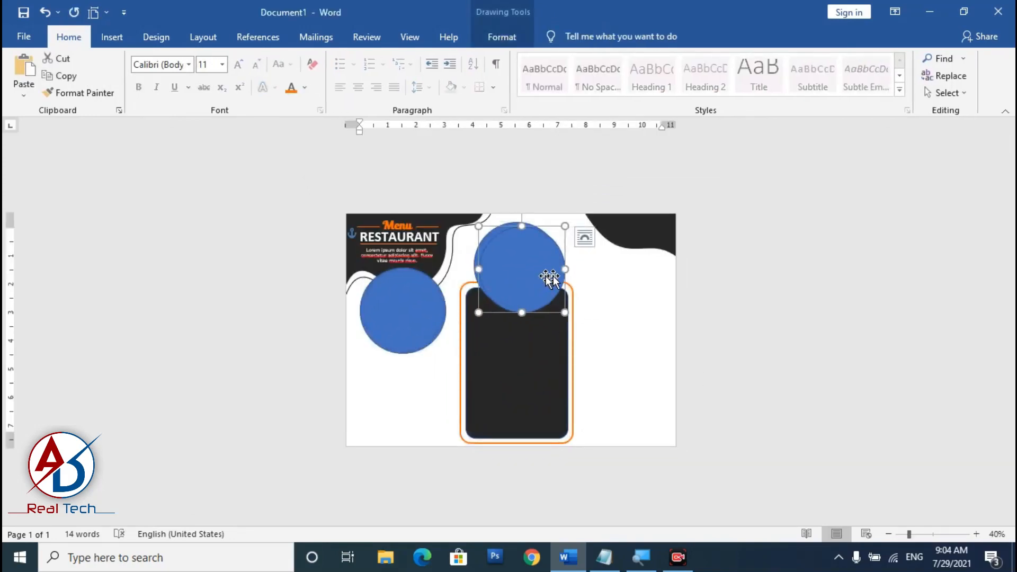
pyautogui.moveTo(549, 279); pyautogui.dragTo(649, 236)
pyautogui.click(643, 332)
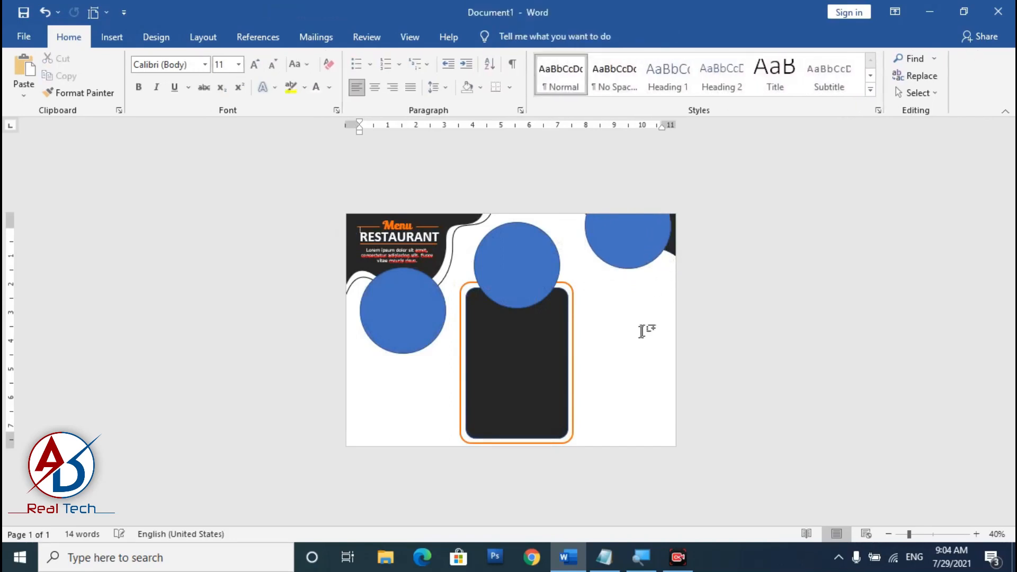
pyautogui.scroll(1, 611, 236)
pyautogui.moveTo(661, 232); pyautogui.dragTo(656, 229)
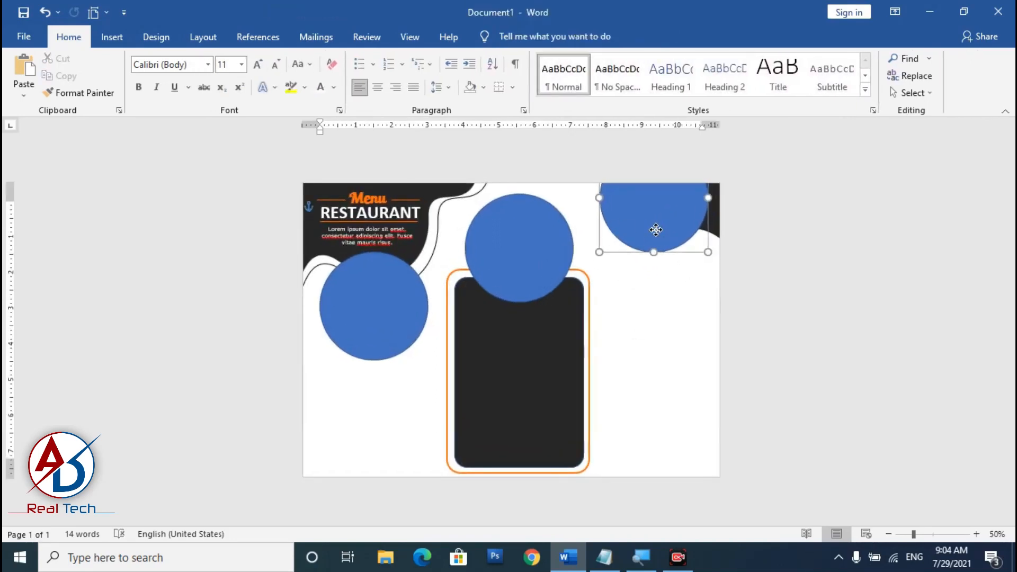
pyautogui.click(647, 302)
pyautogui.scroll(-4, 647, 302)
pyautogui.scroll(4, 647, 363)
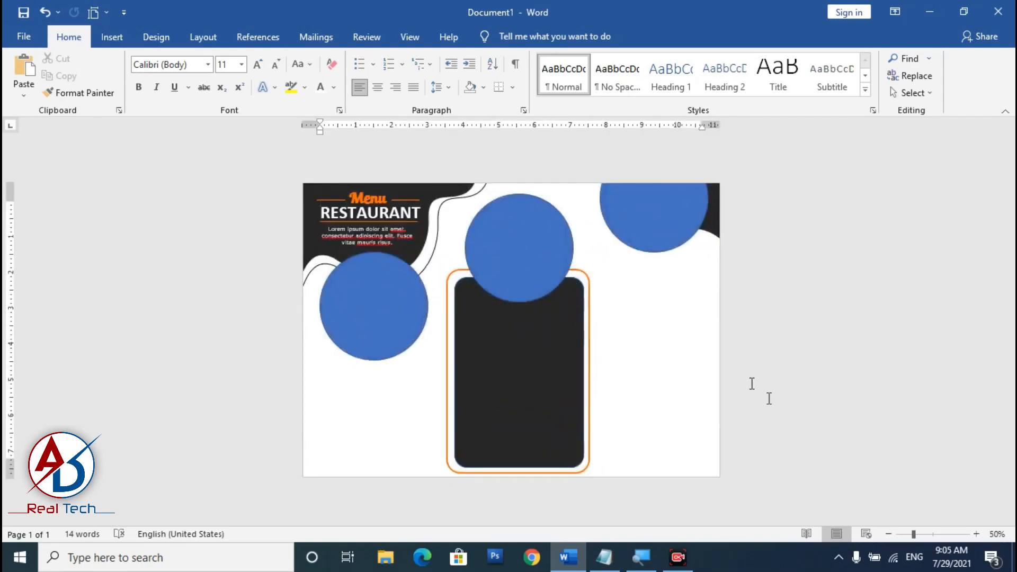
# Fill the left blue circle with the picture depositphotos_3155980-Pepperoni-Pizza-Slice from the New Food folder inside desktop file on the Desktop.
pyautogui.click(368, 316)
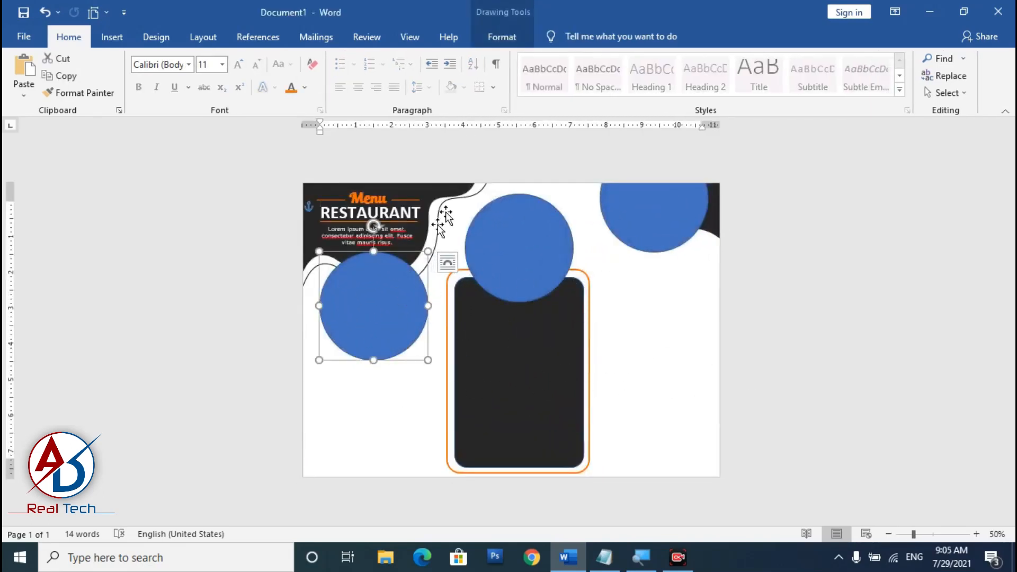
pyautogui.click(499, 37)
pyautogui.click(338, 64)
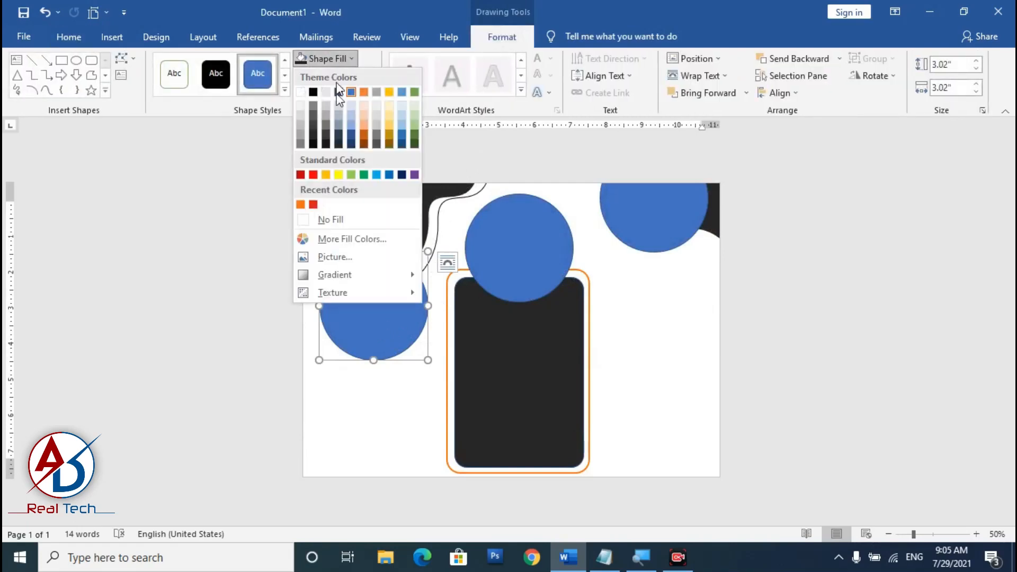
pyautogui.click(339, 259)
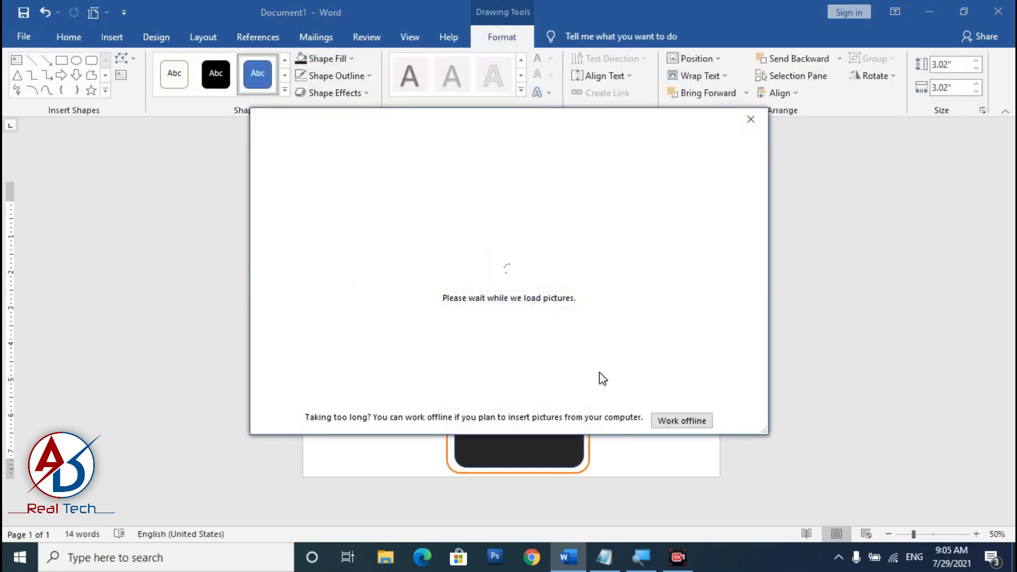
pyautogui.click(399, 196)
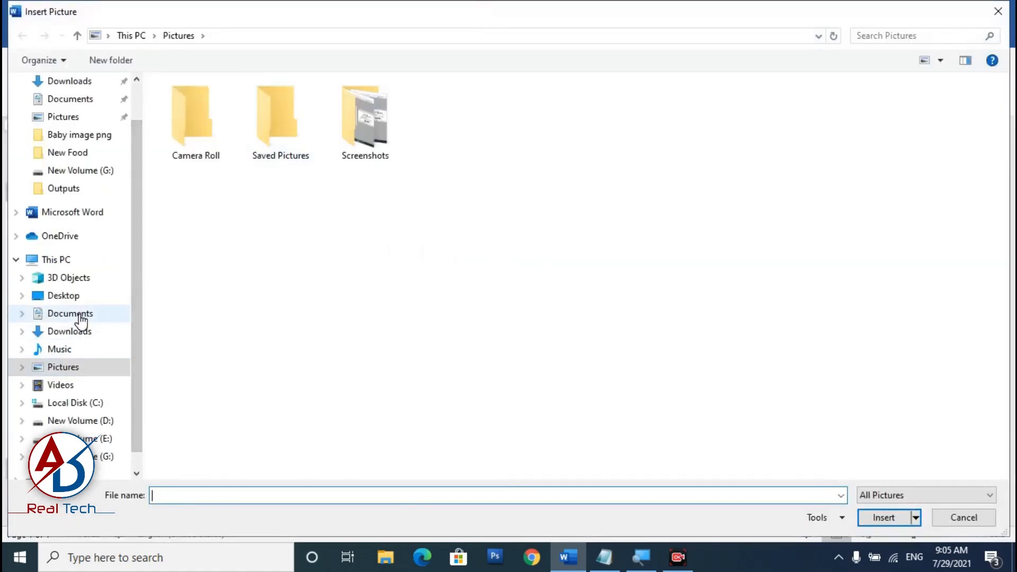
pyautogui.click(66, 295)
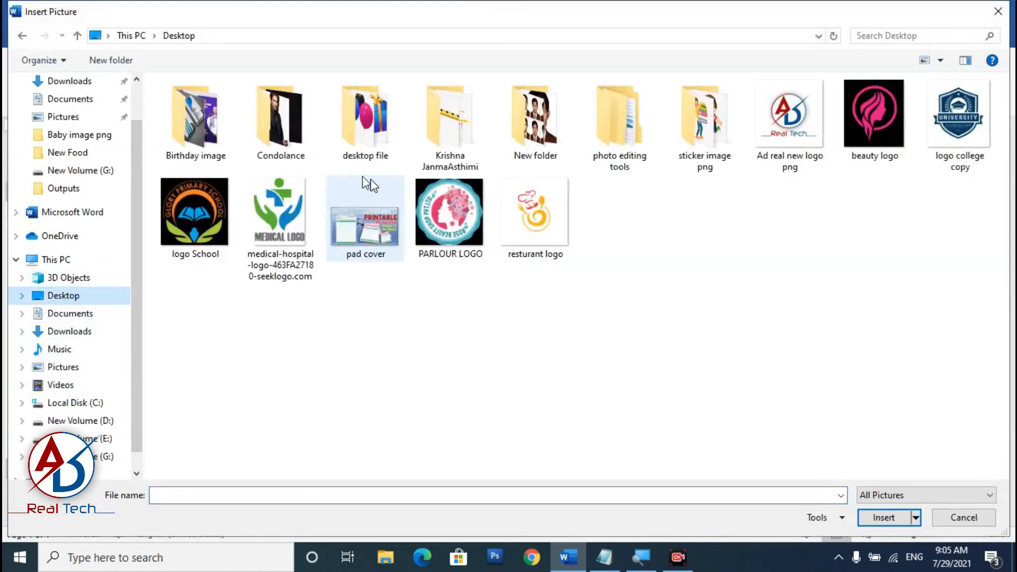
pyautogui.doubleClick(355, 135)
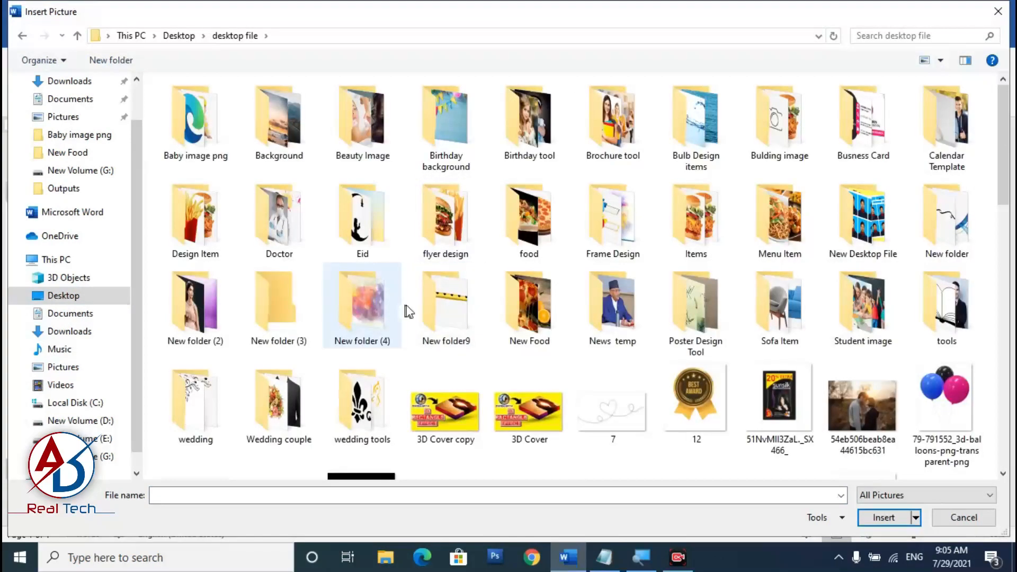
pyautogui.click(535, 236)
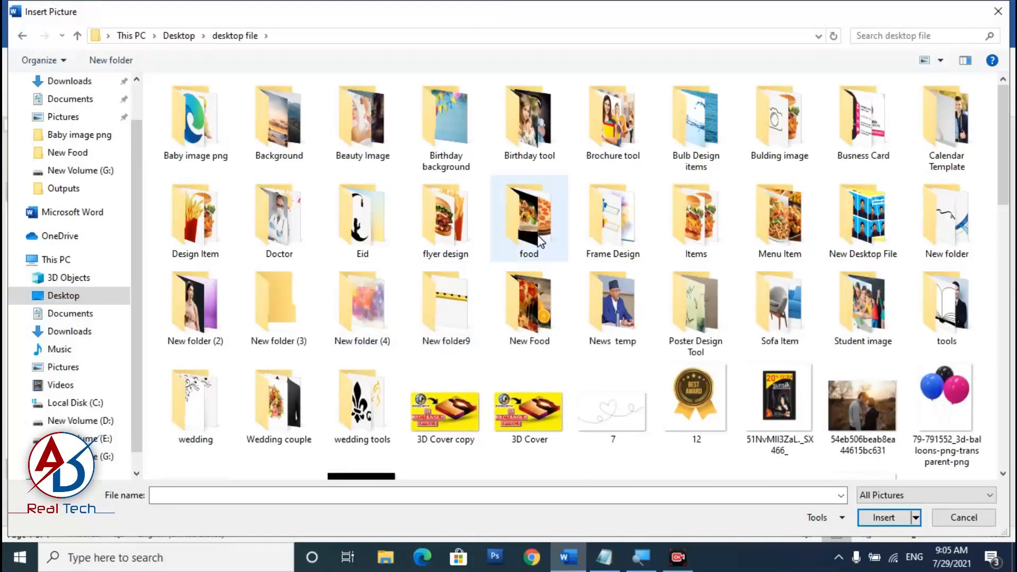
pyautogui.click(385, 247)
pyautogui.press('n')
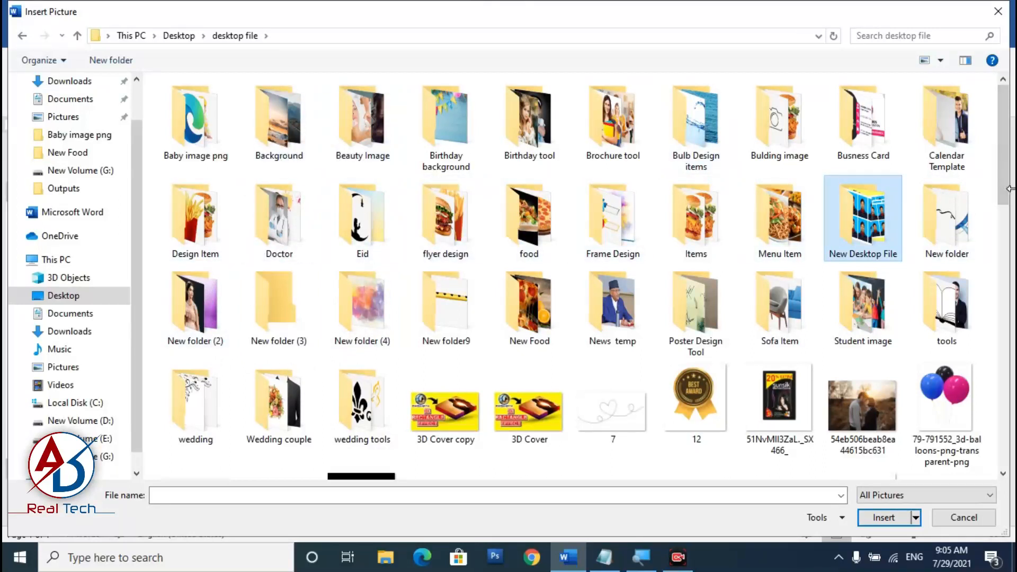
pyautogui.doubleClick(514, 325)
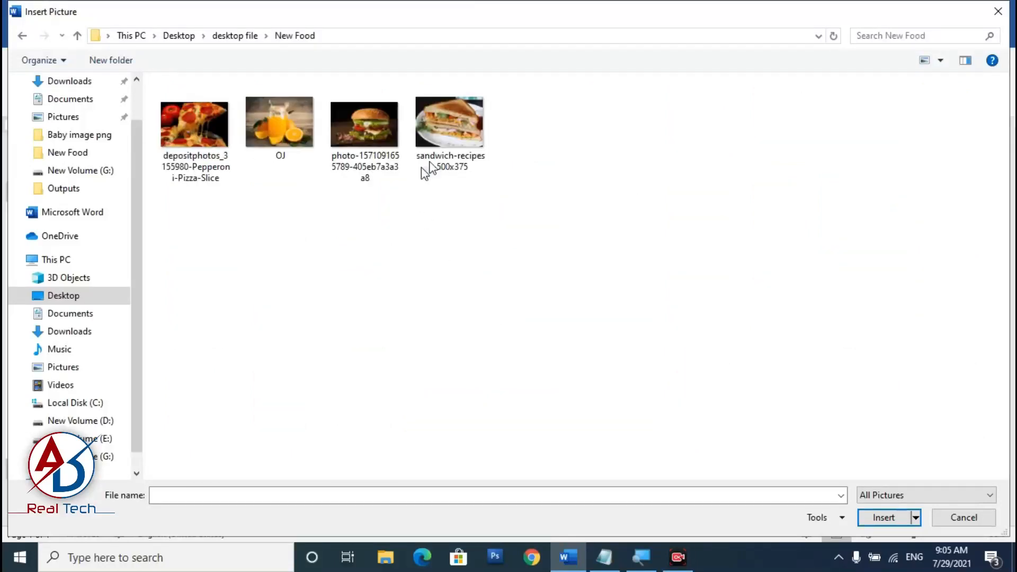
pyautogui.click(207, 126)
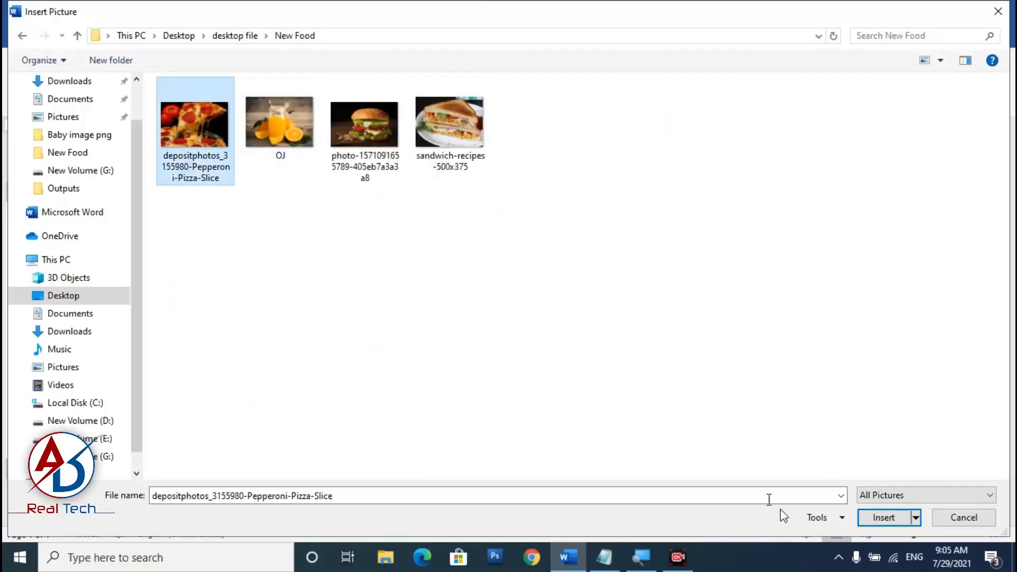
pyautogui.click(884, 517)
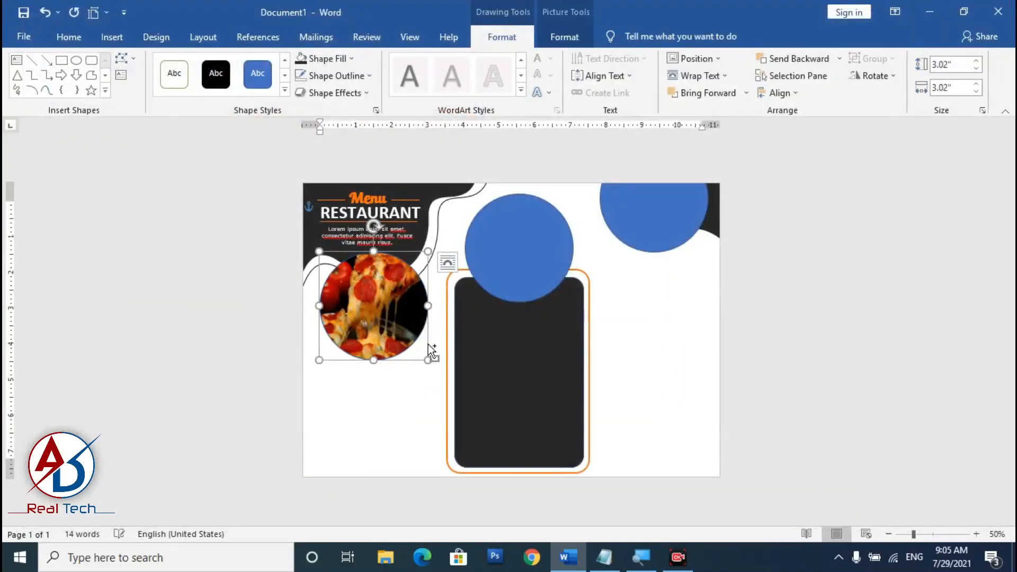
# Use Crop to widen the pizza picture slightly inside its circle while keeping its height equal to the circle's.
pyautogui.scroll(4, 430, 350)
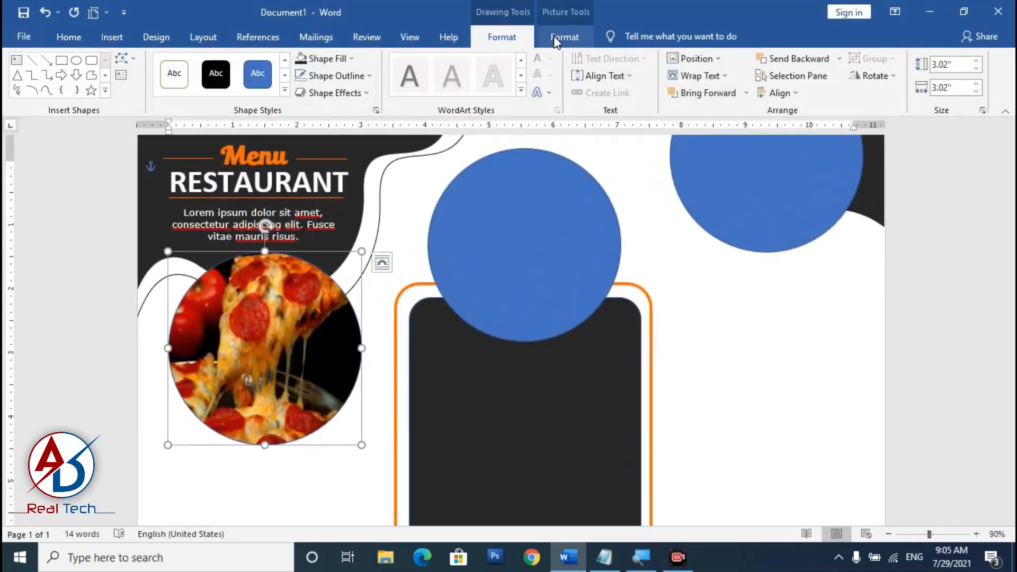
pyautogui.click(557, 37)
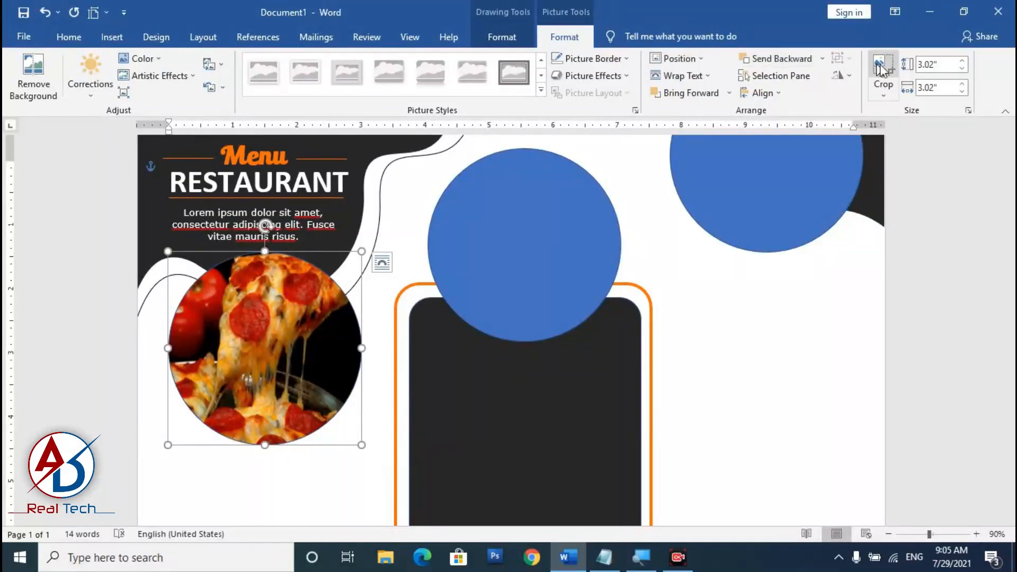
pyautogui.click(883, 68)
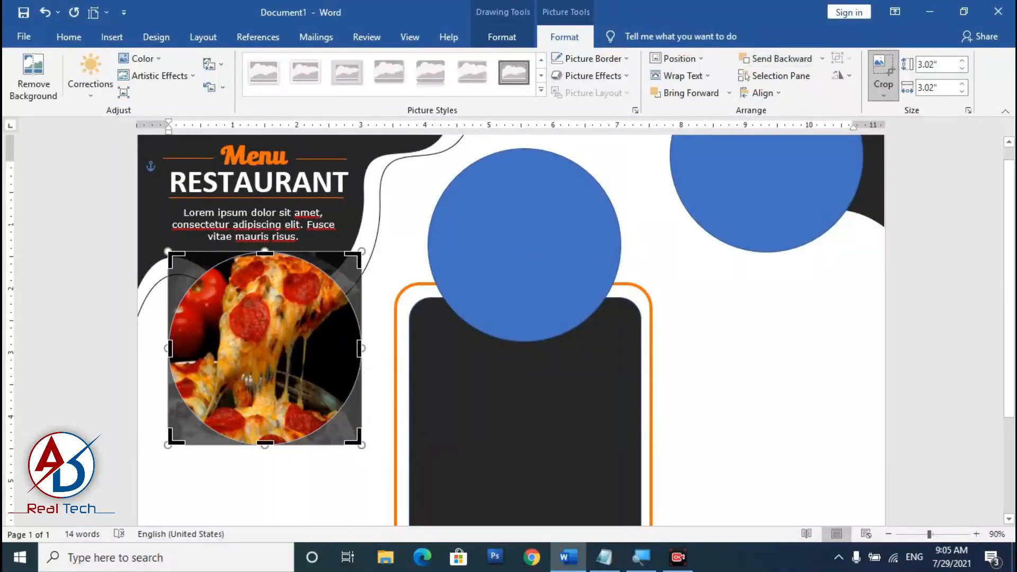
pyautogui.moveTo(365, 450); pyautogui.dragTo(378, 462)
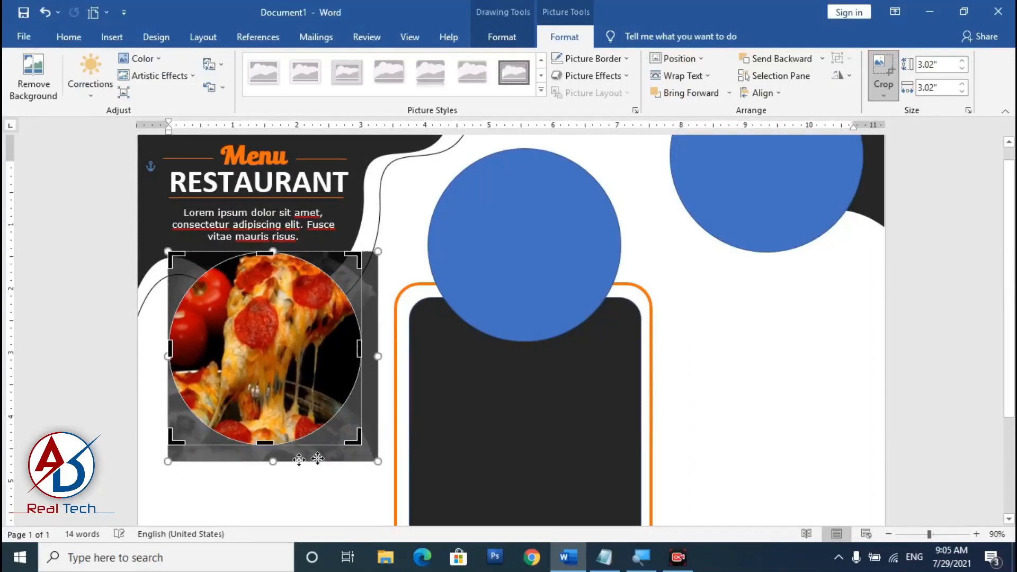
pyautogui.moveTo(273, 462); pyautogui.dragTo(273, 445)
pyautogui.click(296, 480)
pyautogui.scroll(-5, 318, 424)
pyautogui.scroll(2, 318, 424)
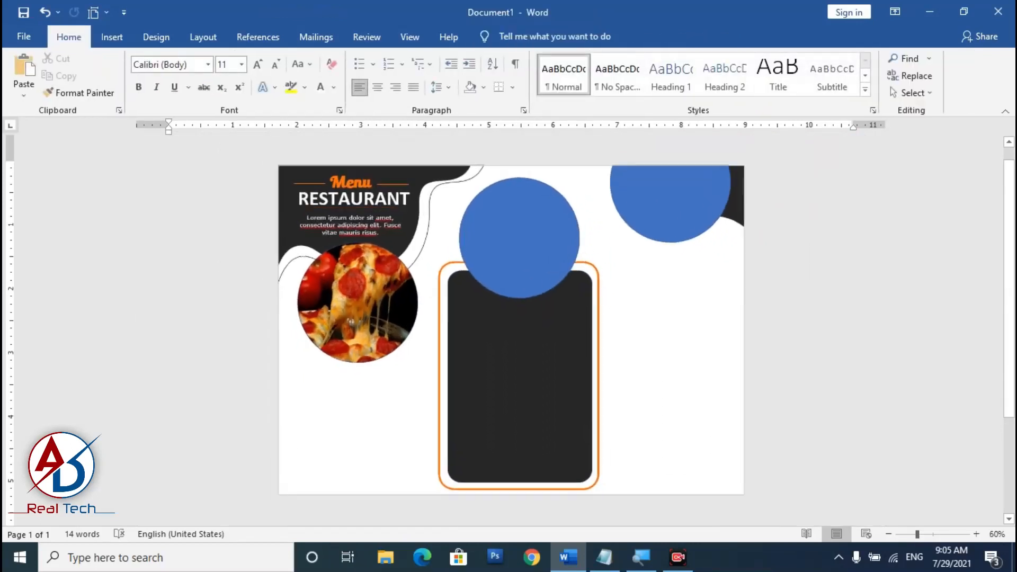
# Outline the pizza picture circle in the recently used orange.
pyautogui.click(345, 329)
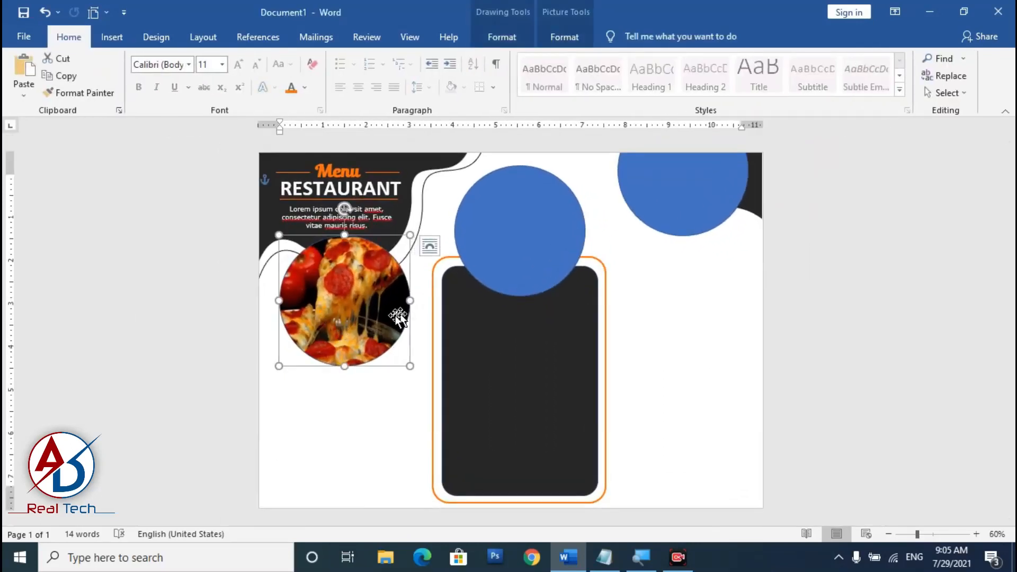
pyautogui.click(501, 37)
pyautogui.click(347, 76)
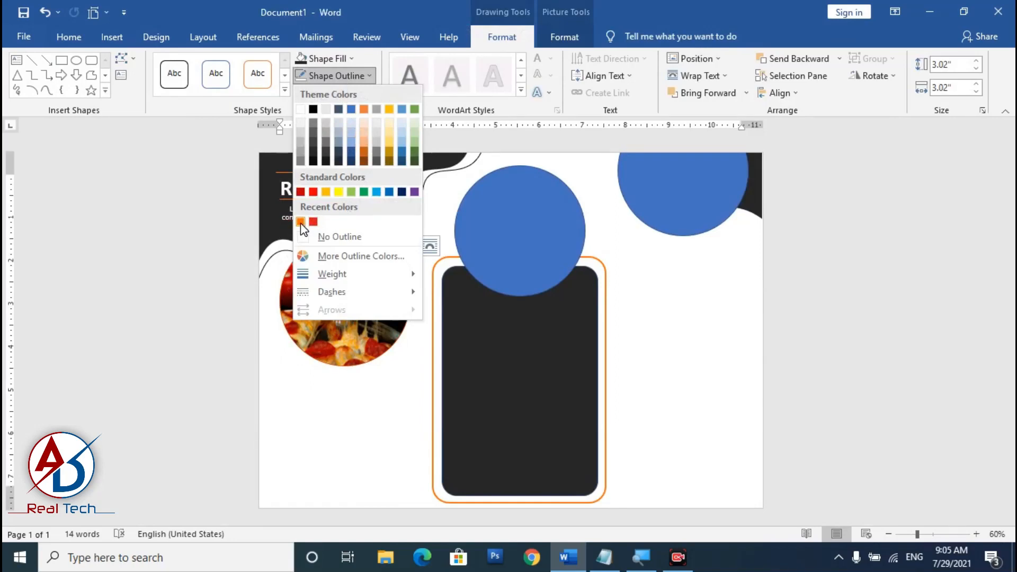
pyautogui.click(300, 222)
# Set the pizza circle's orange outline width to 12 pt using the detailed line settings.
pyautogui.click(339, 77)
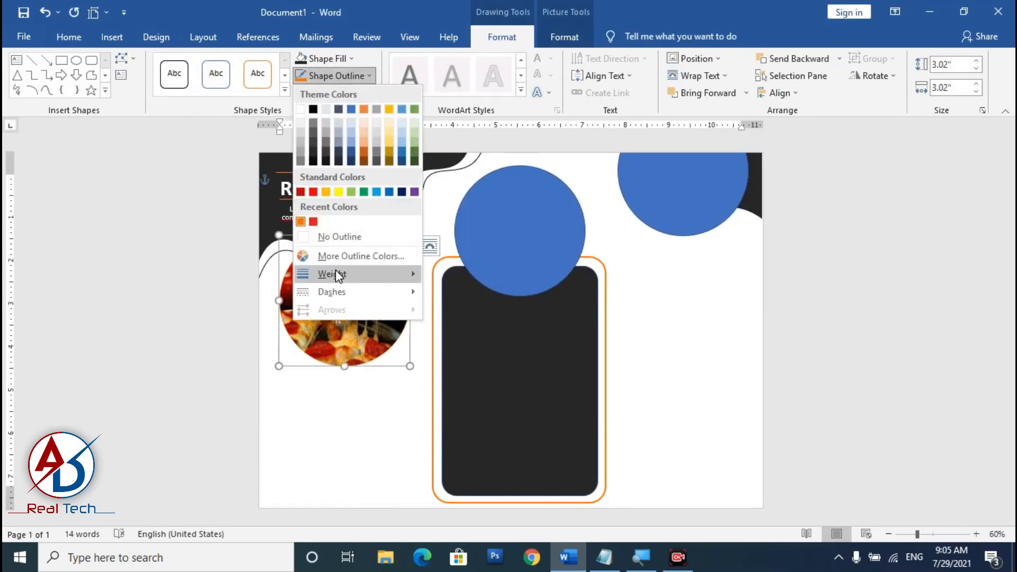
pyautogui.moveTo(336, 271)
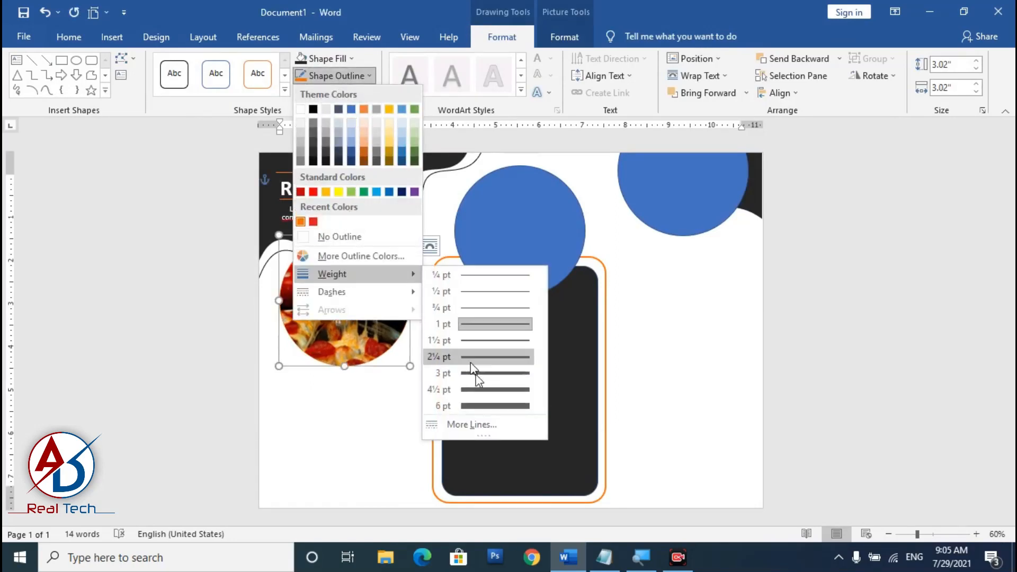
pyautogui.click(476, 423)
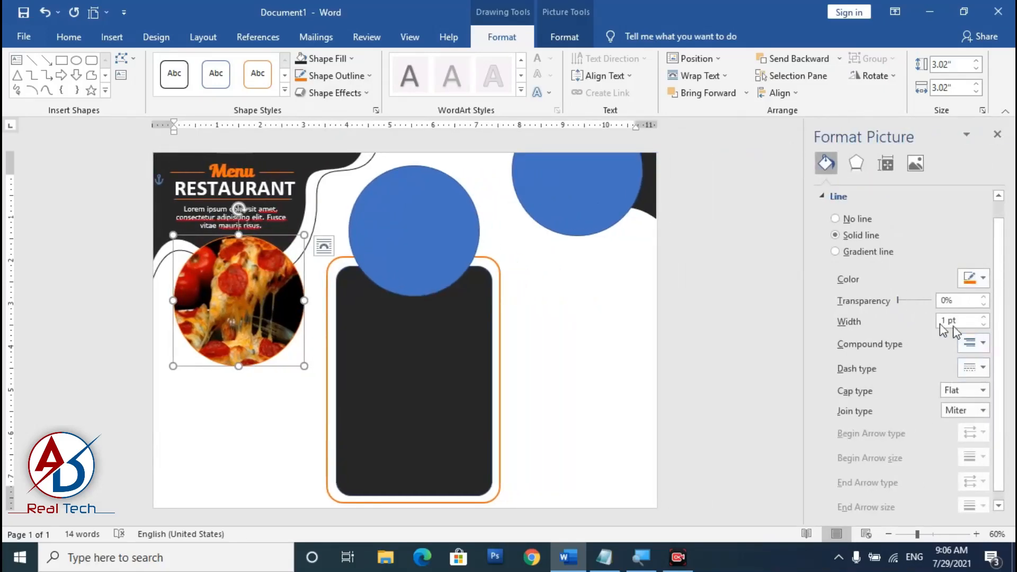
pyautogui.moveTo(984, 320); pyautogui.dragTo(984, 320)
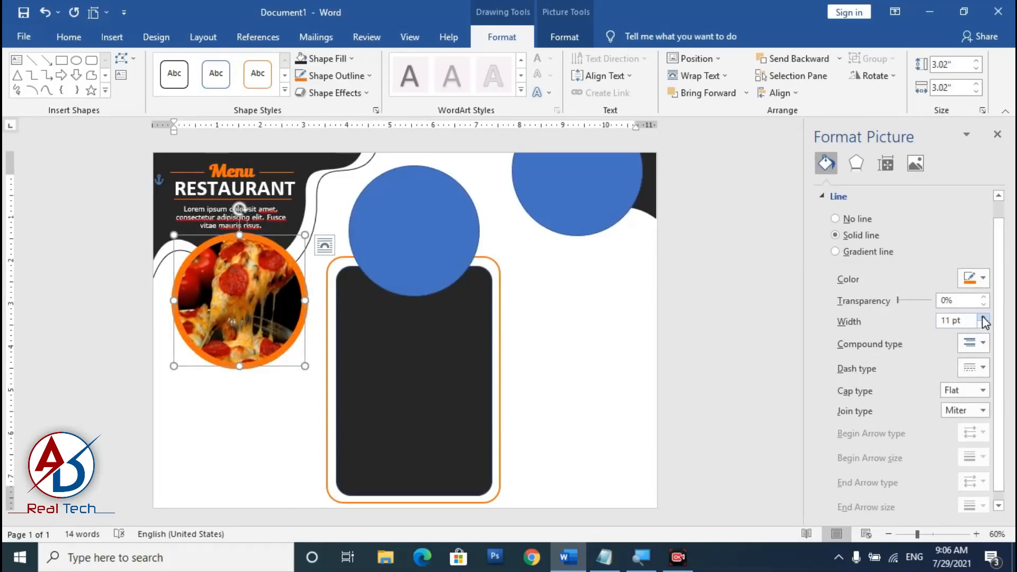
pyautogui.moveTo(986, 323); pyautogui.dragTo(984, 324)
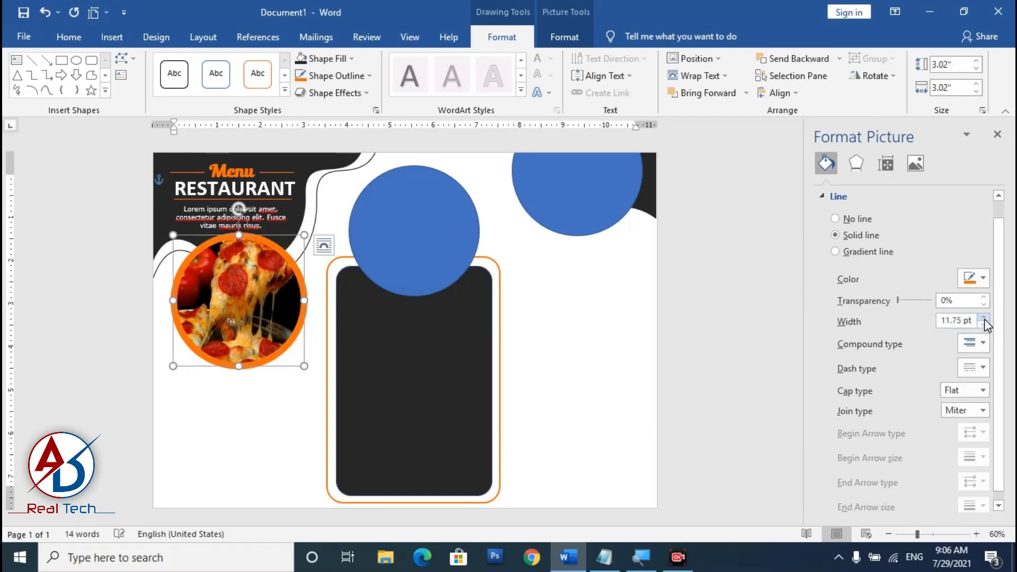
pyautogui.click(984, 318)
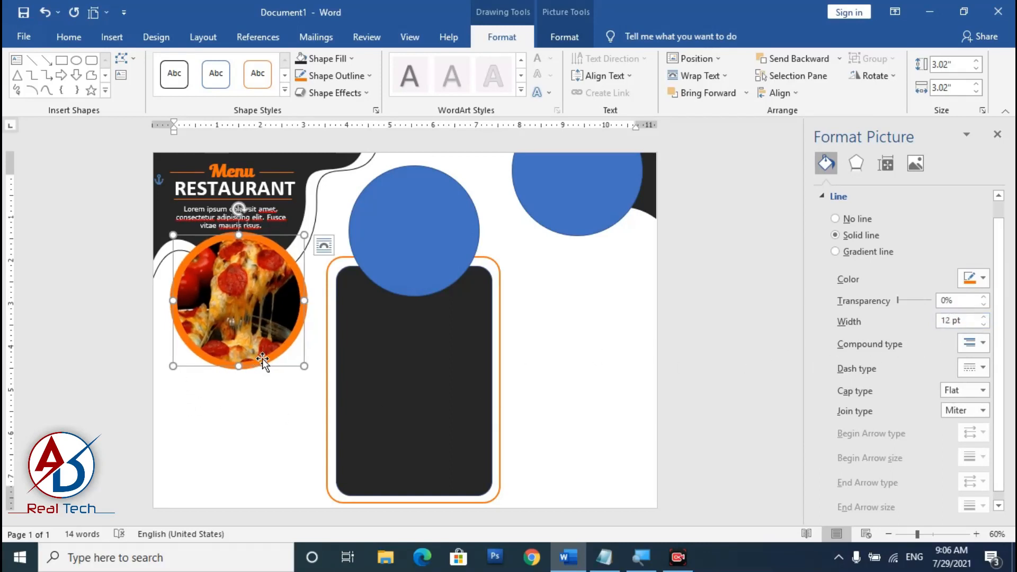
# Nudge the pizza circle slightly to the left and reduce its outline width to 10.75 pt.
pyautogui.moveTo(263, 360); pyautogui.dragTo(259, 354)
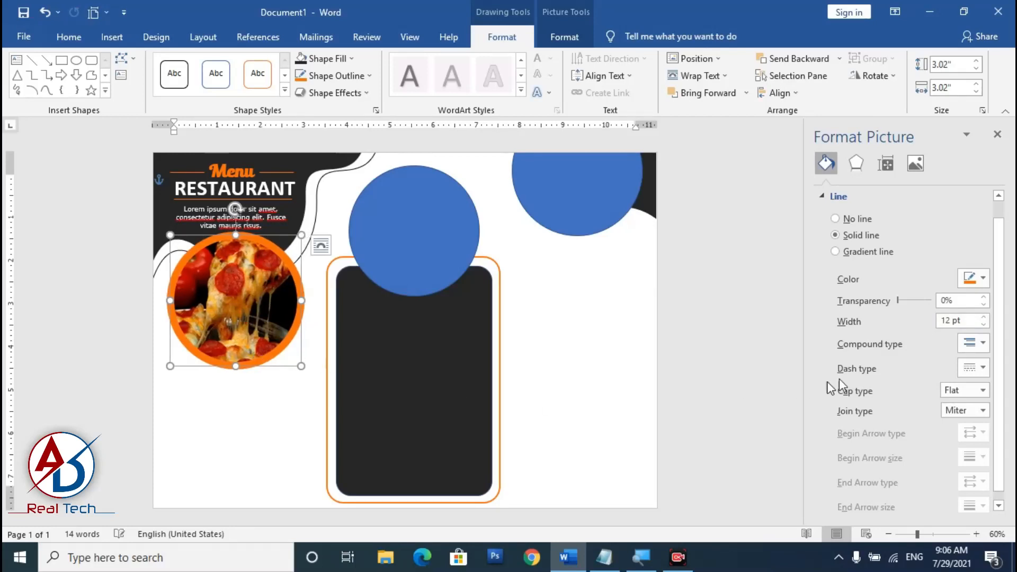
pyautogui.click(986, 323)
pyautogui.click(986, 323)
pyautogui.click(986, 321)
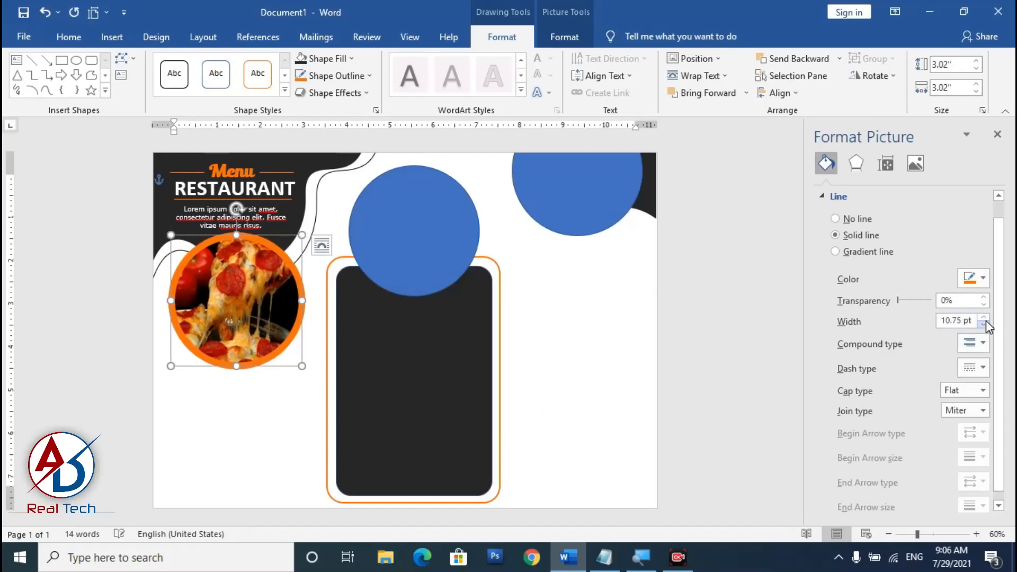
# Increase the pizza circle's outline width by one increment and deselect the circle.
pyautogui.click(987, 316)
pyautogui.click(228, 417)
pyautogui.scroll(-3, 265, 418)
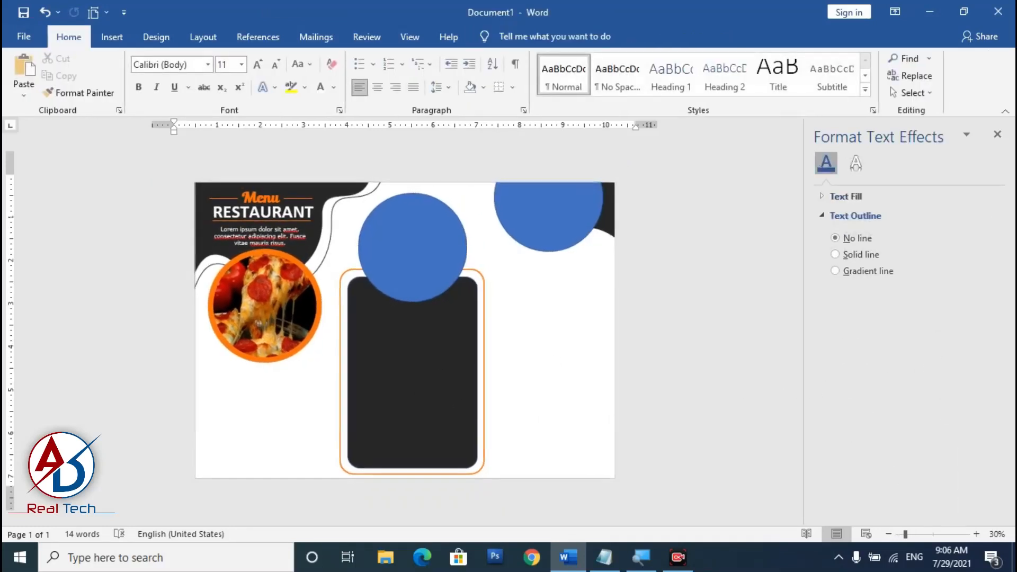
pyautogui.scroll(3, 370, 357)
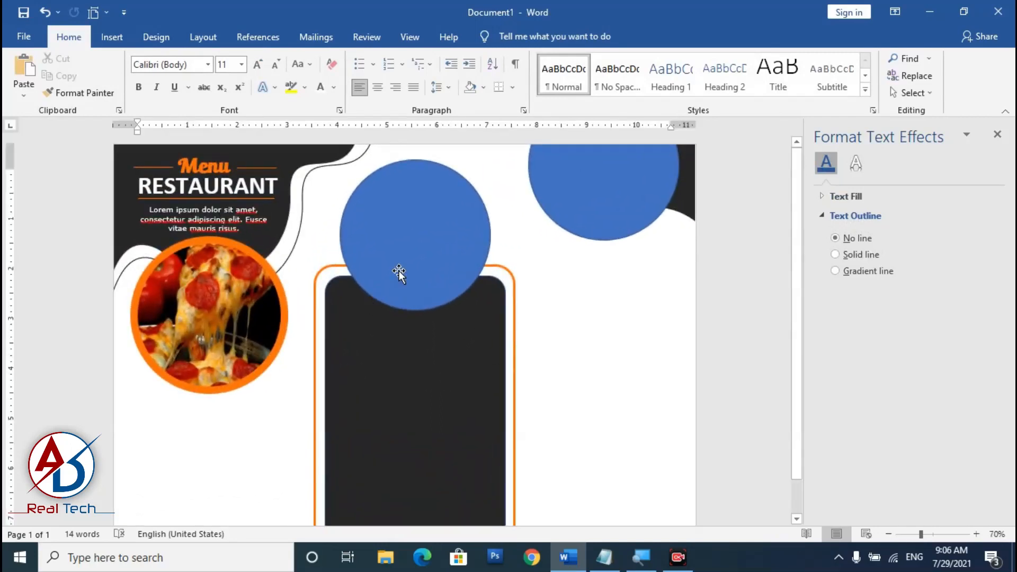
# Fill the blue circle above the menu panel with the burger picture from the New Food folder.
pyautogui.click(399, 273)
pyautogui.click(490, 37)
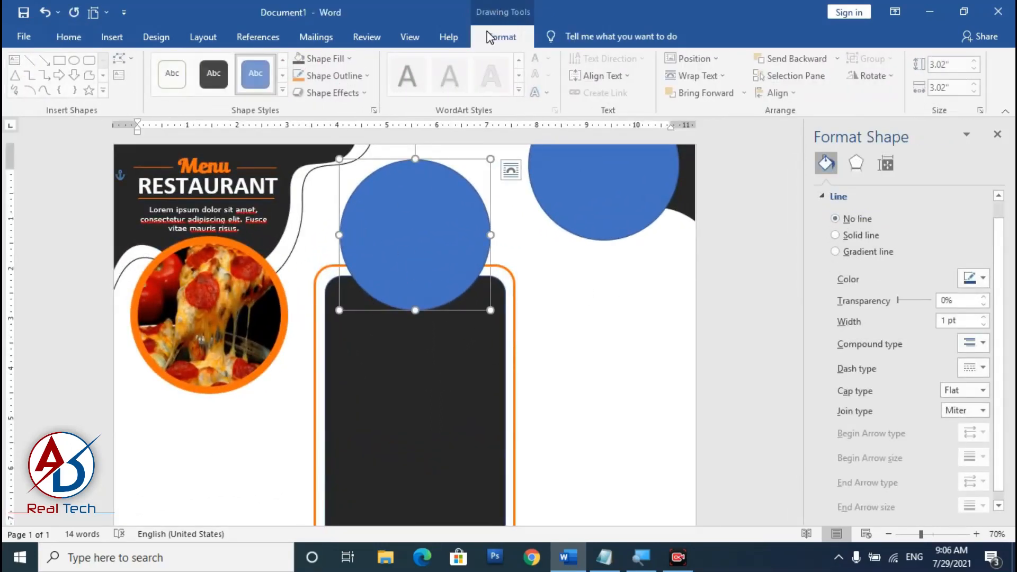
pyautogui.click(329, 59)
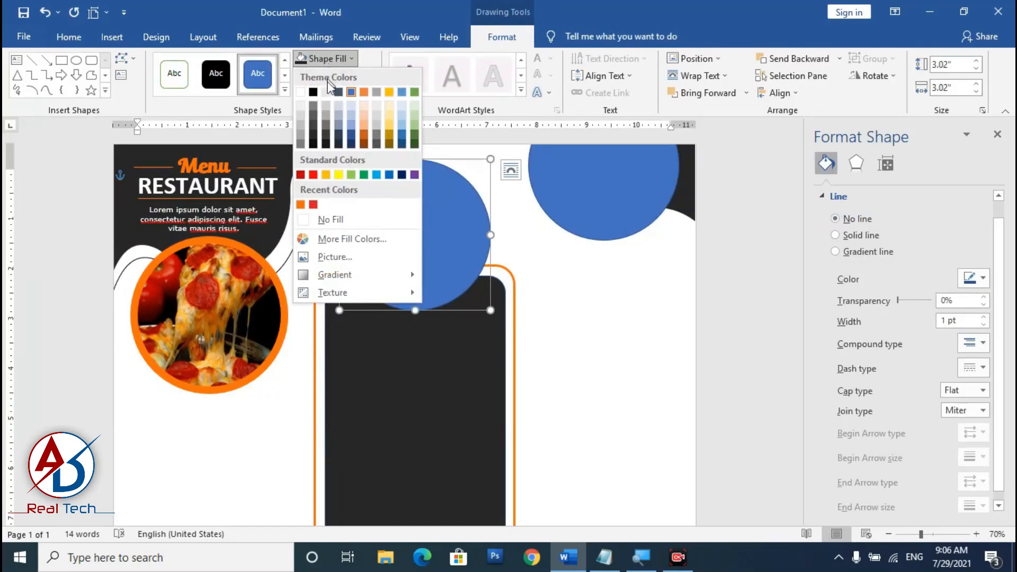
pyautogui.click(321, 256)
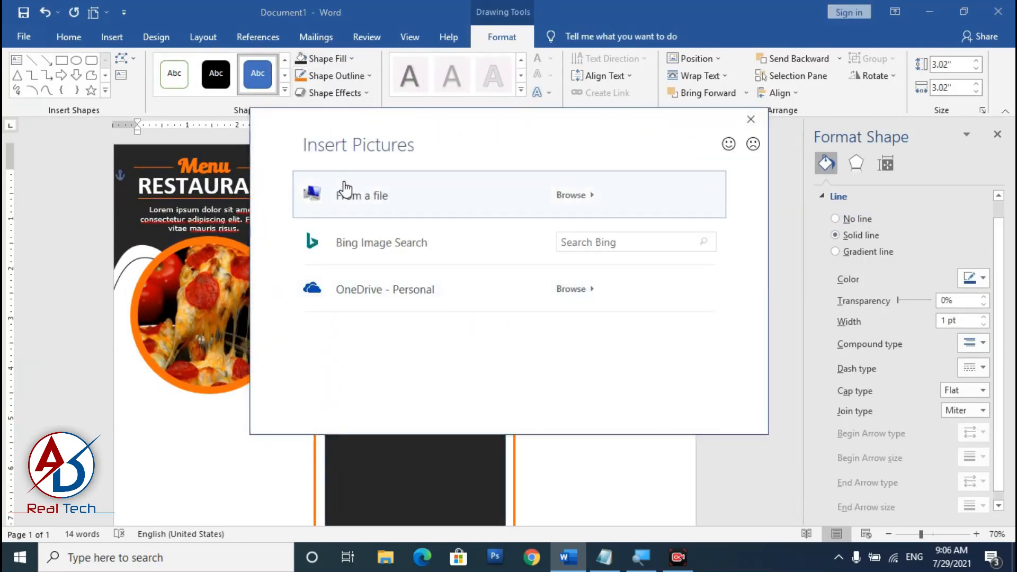
pyautogui.click(288, 159)
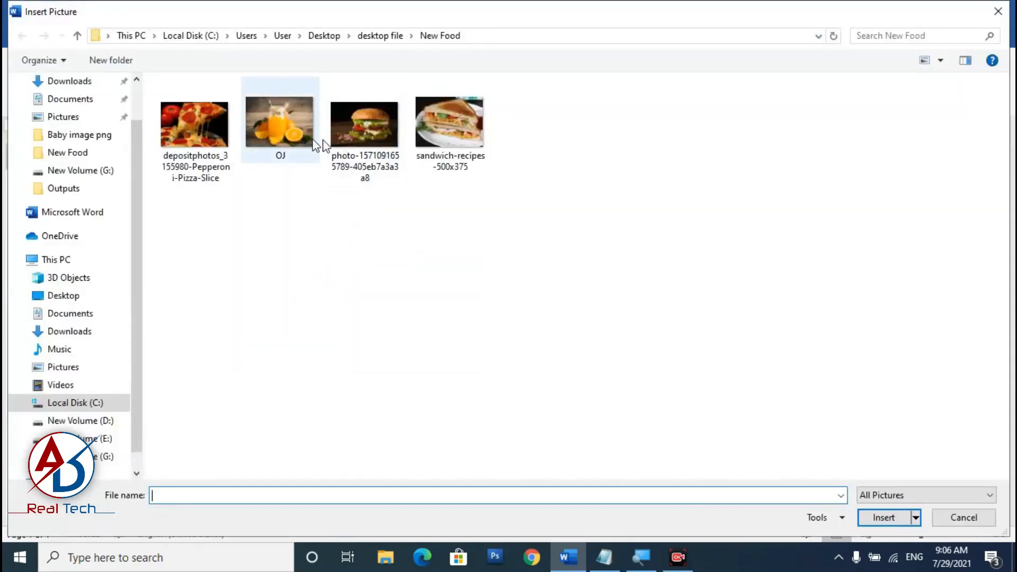
pyautogui.click(364, 127)
pyautogui.click(883, 518)
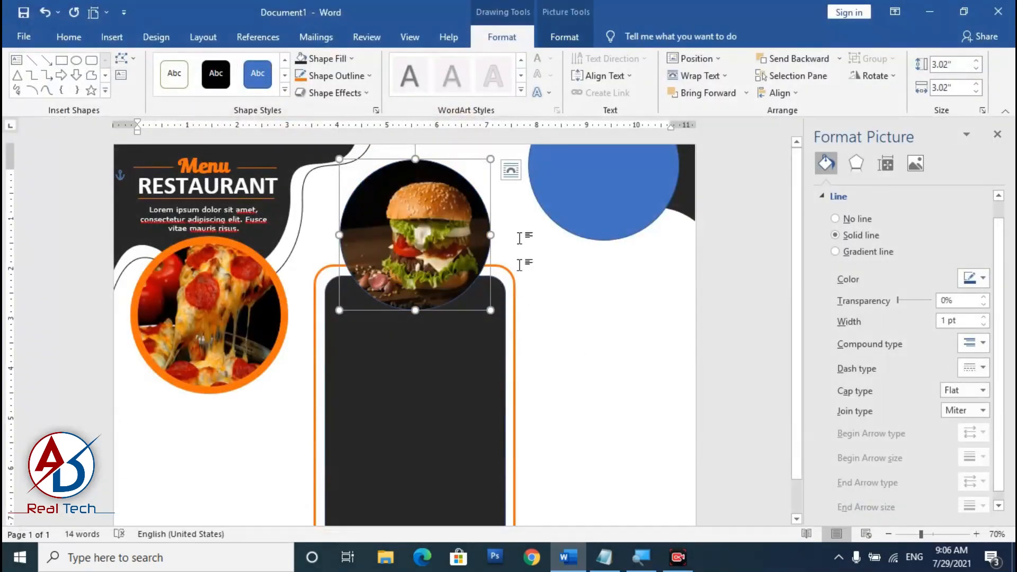
# Use Crop to widen the burger picture slightly inside its circle.
pyautogui.click(564, 37)
pyautogui.click(888, 74)
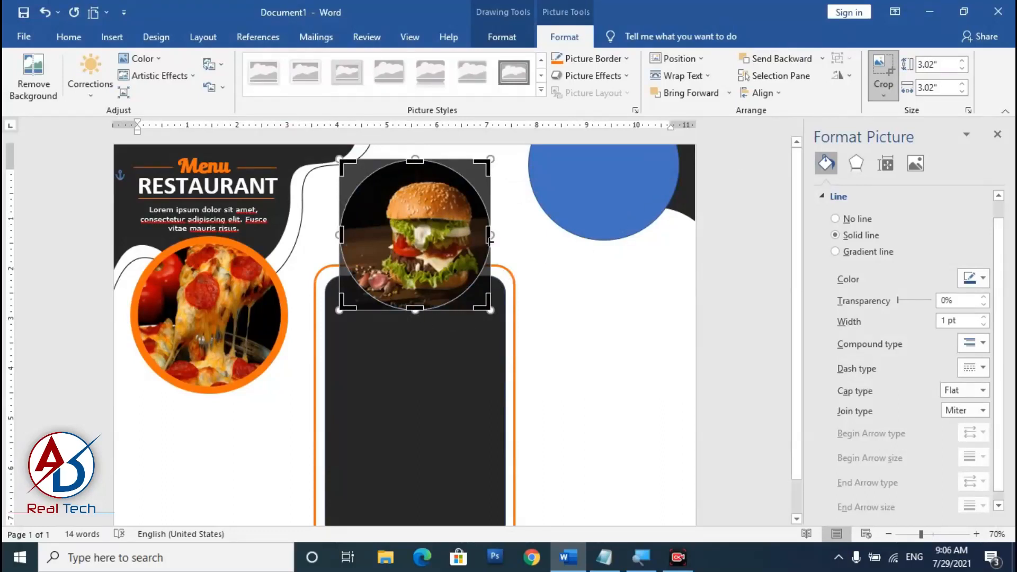
pyautogui.moveTo(496, 235); pyautogui.dragTo(438, 243)
pyautogui.click(609, 305)
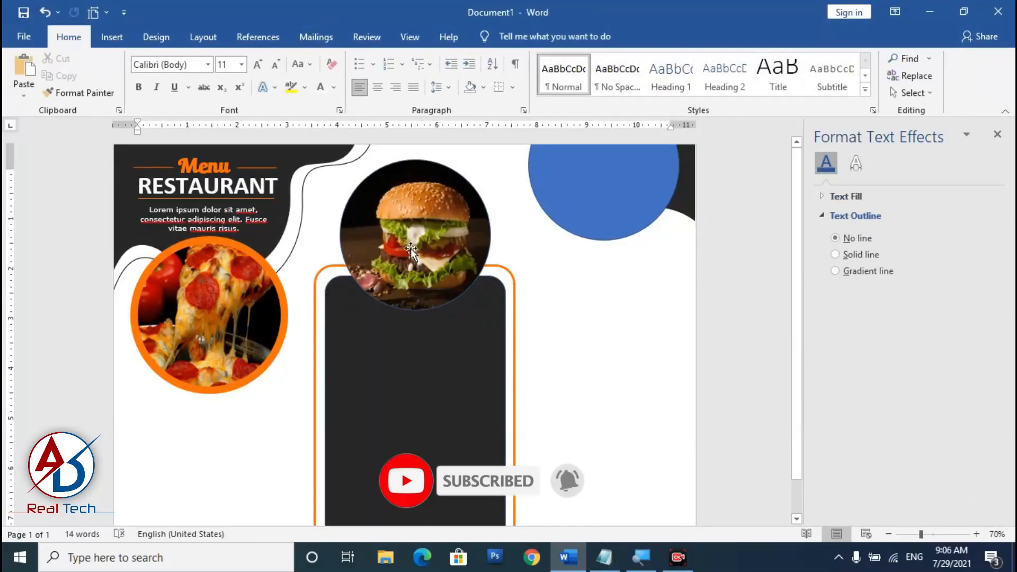
# Give the burger circle an 11 pt outline in the recently used orange.
pyautogui.click(443, 265)
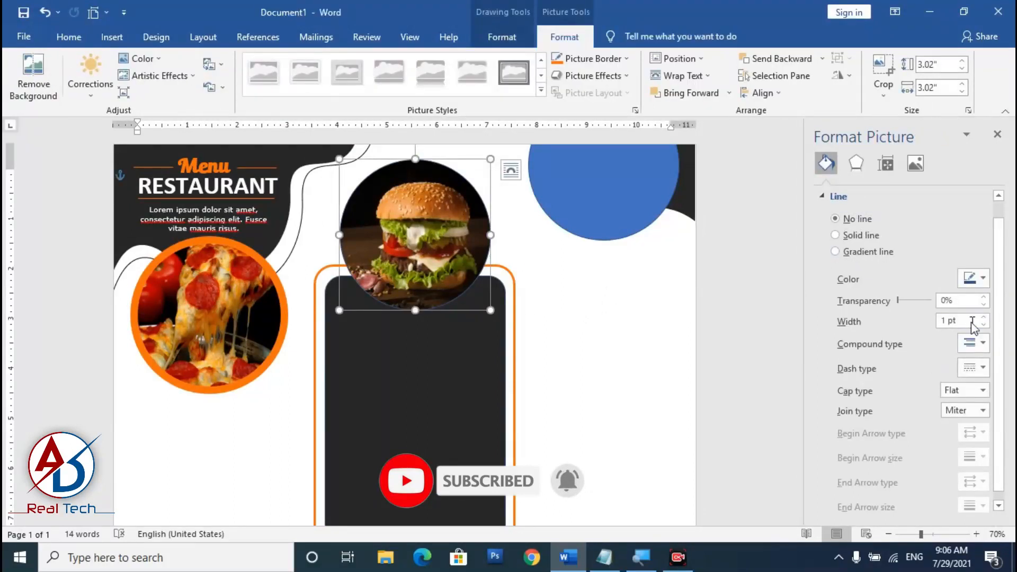
pyautogui.moveTo(972, 321); pyautogui.dragTo(835, 301)
pyautogui.write('11')
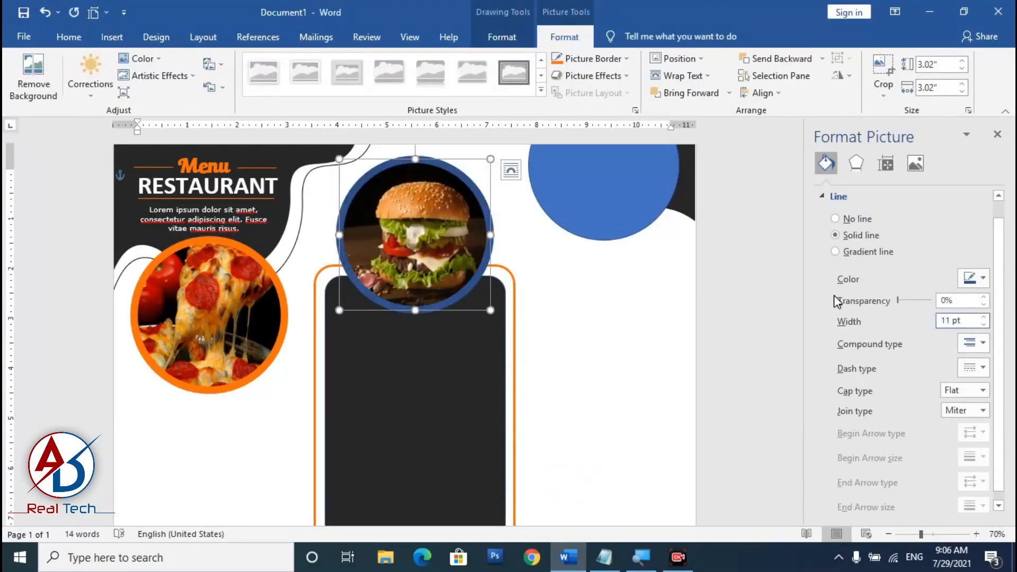
pyautogui.click(984, 281)
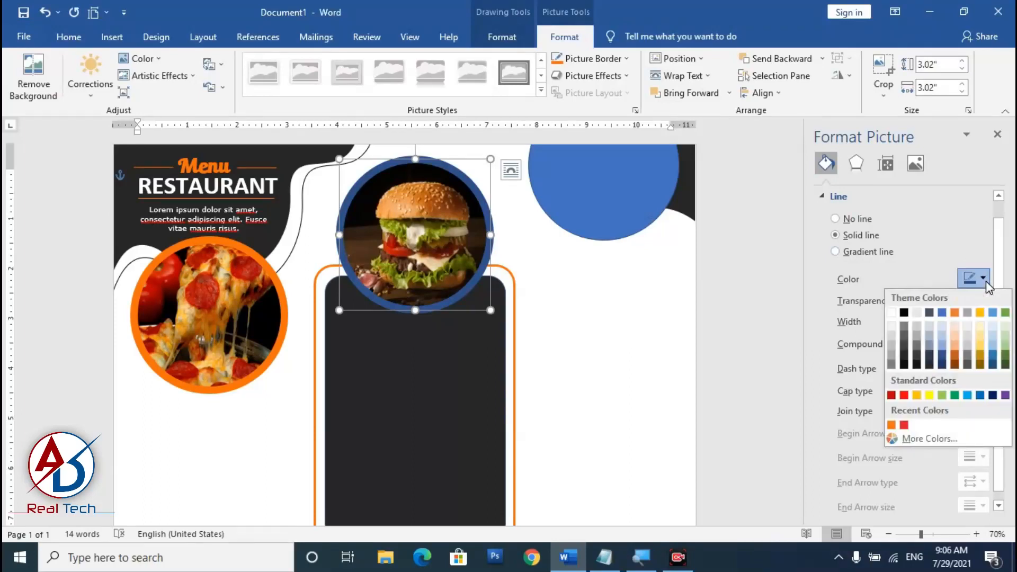
pyautogui.click(893, 425)
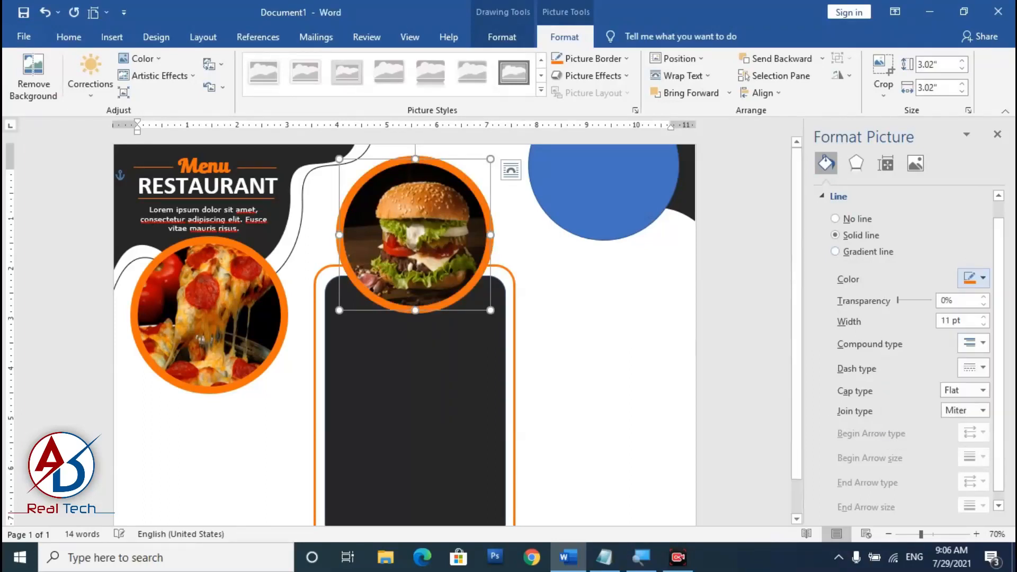
pyautogui.click(498, 284)
# Fill the remaining blue circle with the picture sandwich-recipes-500x375 from the New Food folder.
pyautogui.click(593, 212)
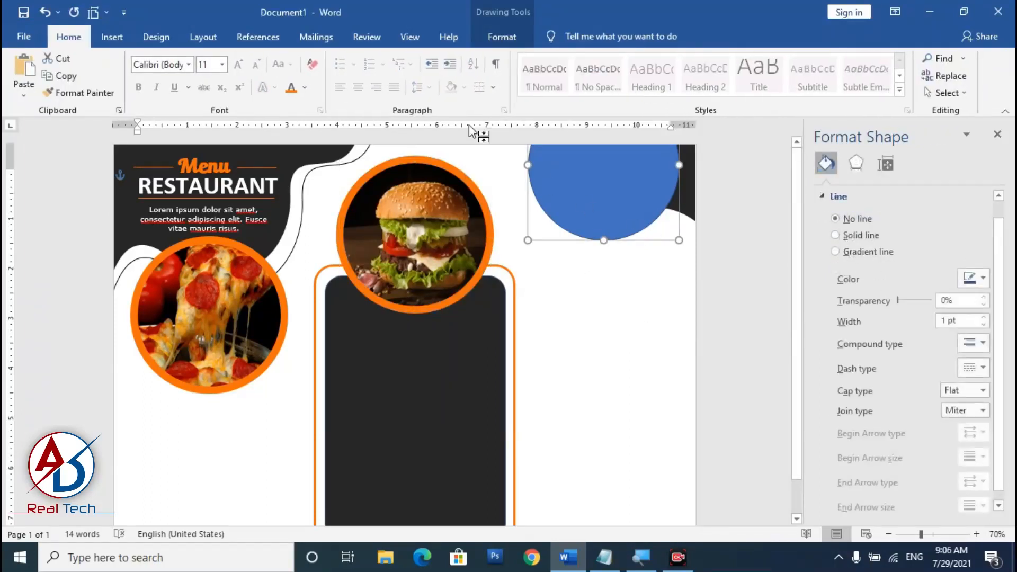
pyautogui.click(501, 39)
pyautogui.click(320, 59)
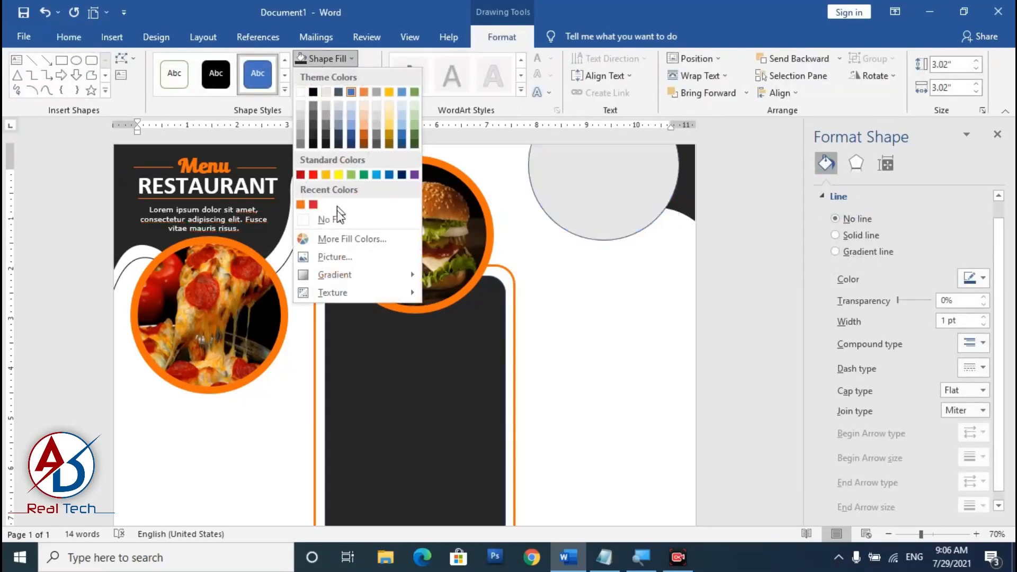
pyautogui.click(335, 257)
pyautogui.click(377, 198)
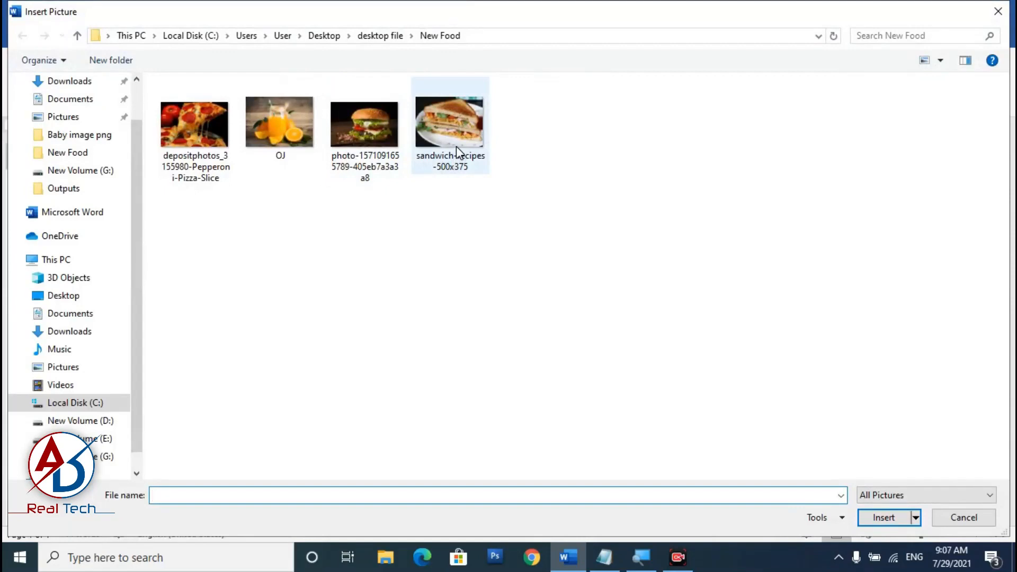
pyautogui.click(456, 146)
pyautogui.click(884, 518)
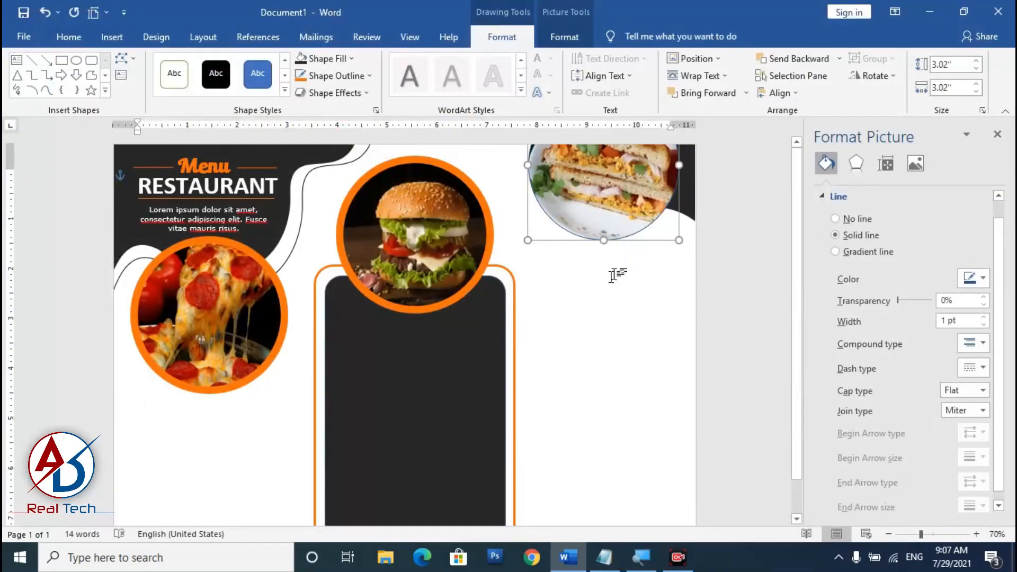
# Use Crop to enlarge and reposition the sandwich picture so that the sandwich fills its circle.
pyautogui.click(564, 36)
pyautogui.click(878, 74)
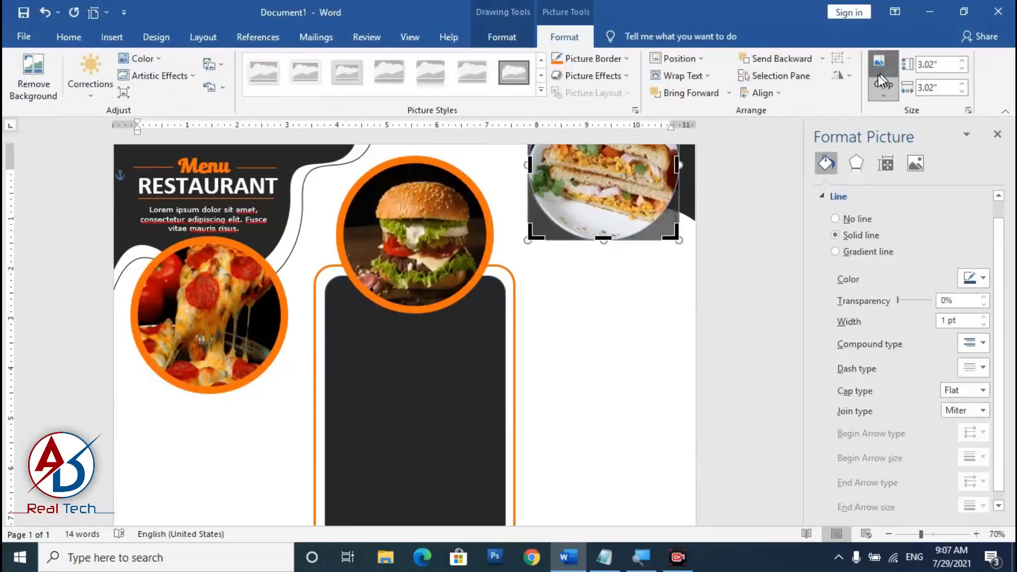
pyautogui.moveTo(683, 243); pyautogui.dragTo(722, 283)
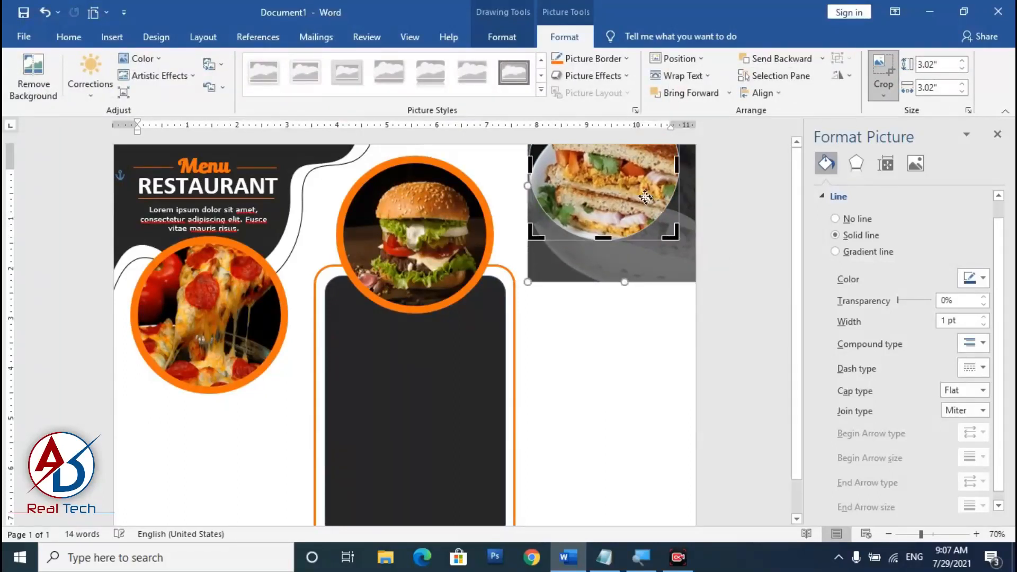
pyautogui.moveTo(635, 184)
pyautogui.mouseDown()
pyautogui.moveTo(621, 173)
pyautogui.moveTo(624, 192)
pyautogui.mouseUp()
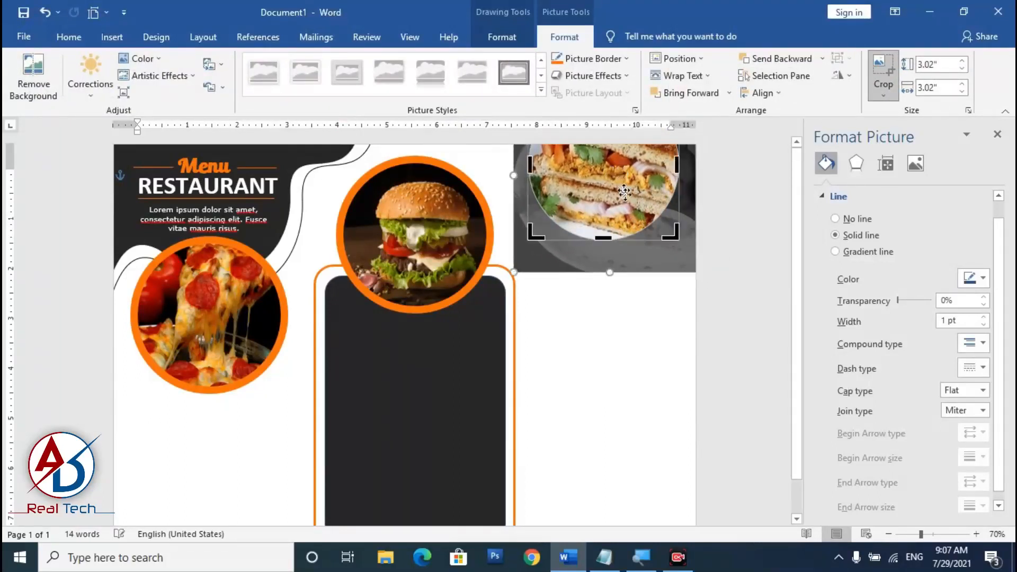
pyautogui.moveTo(610, 274); pyautogui.dragTo(612, 242)
pyautogui.moveTo(619, 195); pyautogui.dragTo(594, 207)
pyautogui.moveTo(682, 249)
pyautogui.mouseDown()
pyautogui.moveTo(662, 232)
pyautogui.moveTo(679, 246)
pyautogui.mouseUp()
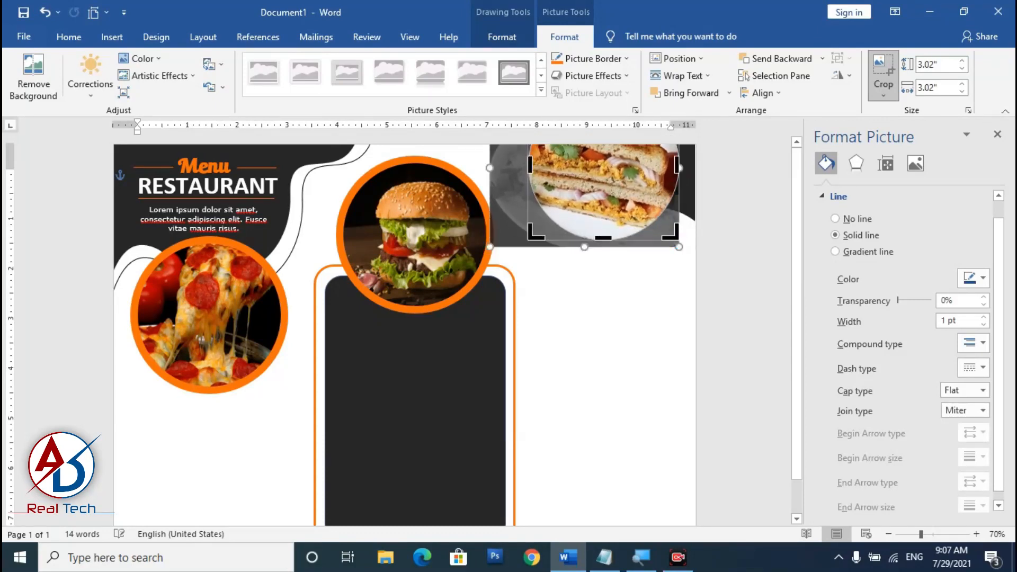
pyautogui.click(603, 284)
pyautogui.scroll(-3, 602, 284)
pyautogui.scroll(2, 583, 214)
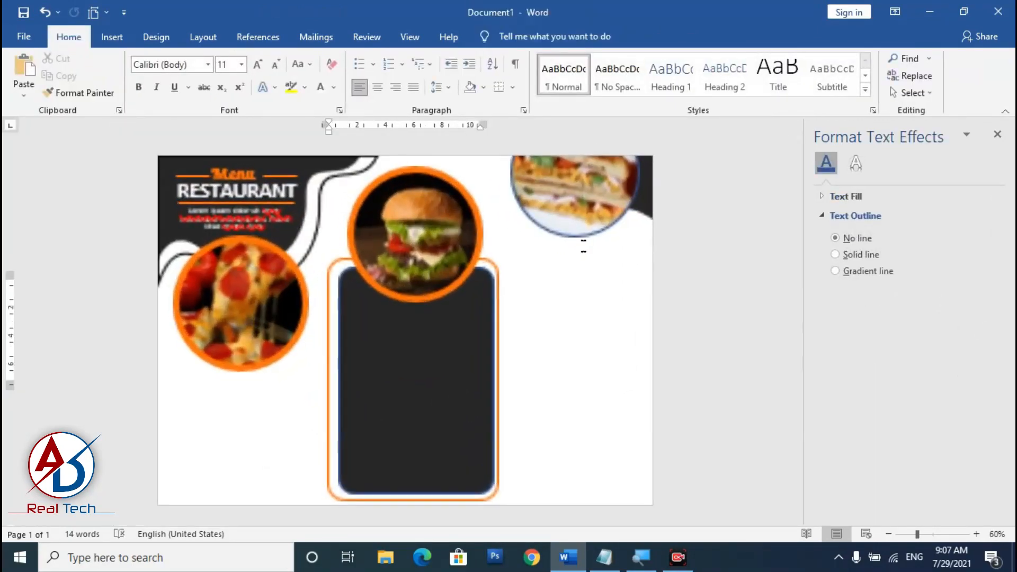
# Move the sandwich circle slightly down and to the right, and set its outline width to 11 pt.
pyautogui.click(583, 215)
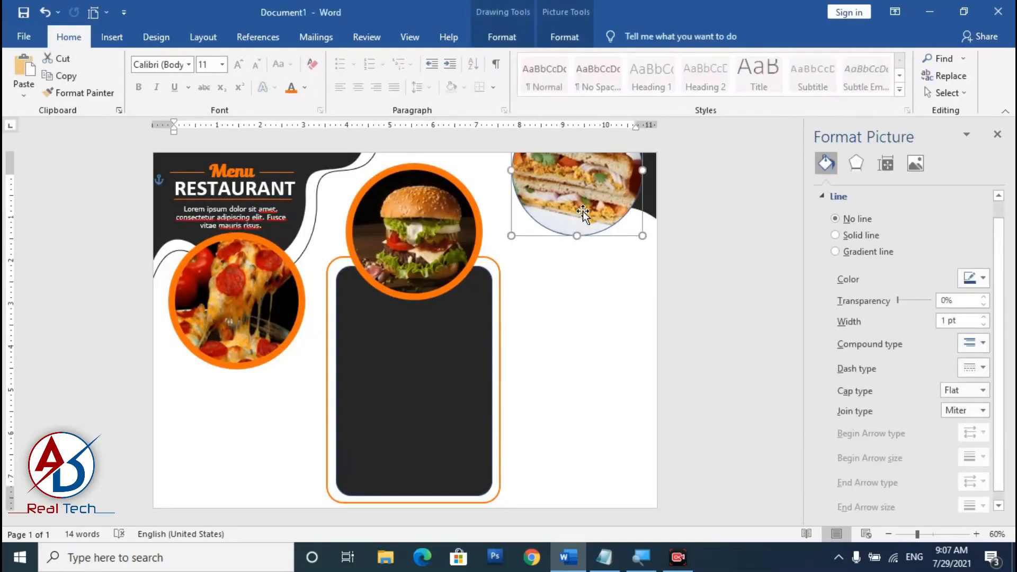
pyautogui.moveTo(592, 212); pyautogui.dragTo(598, 225)
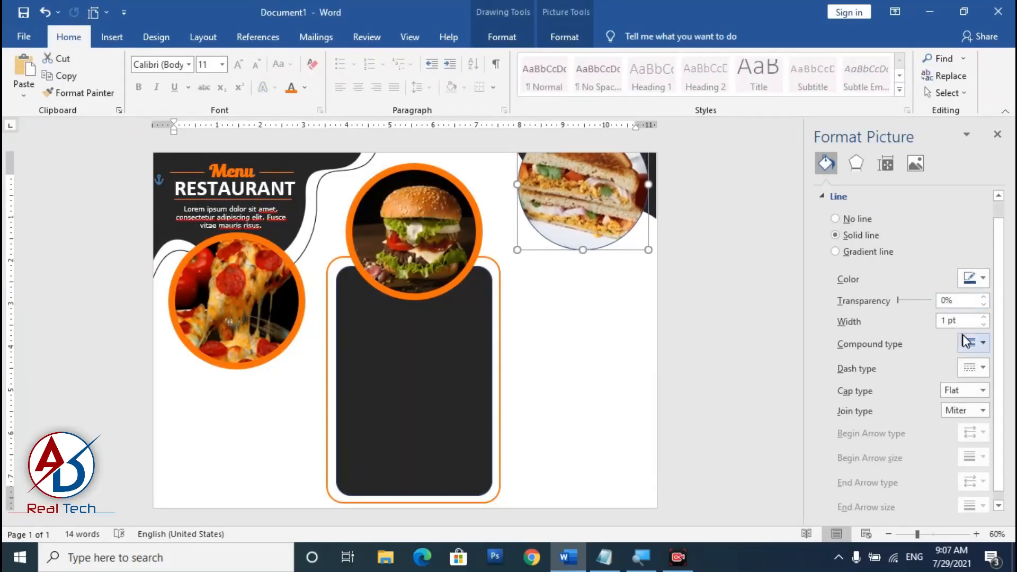
pyautogui.write('11')
pyautogui.press('Return')
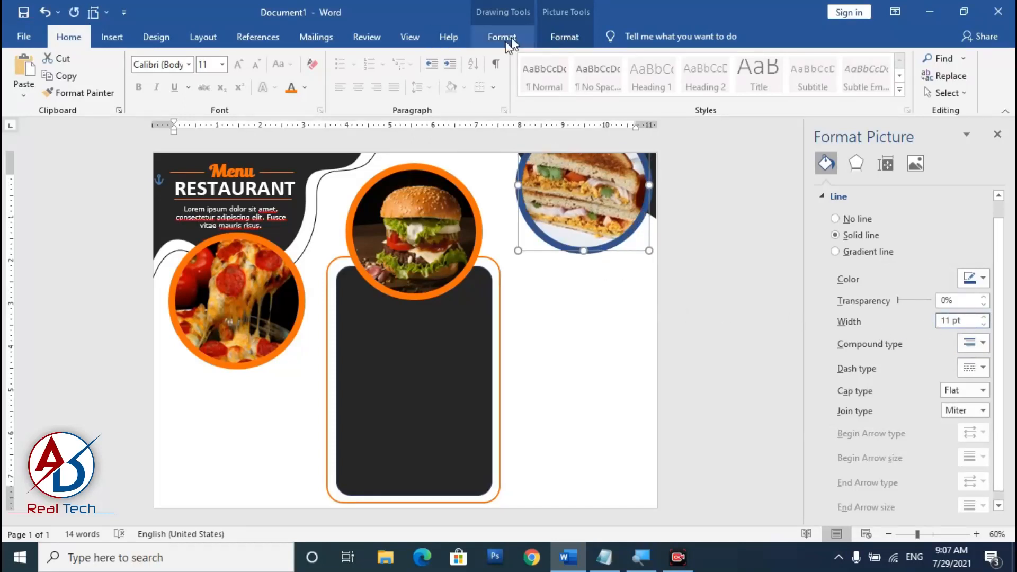
# Colour the sandwich circle's outline with the recently used orange.
pyautogui.click(505, 41)
pyautogui.click(296, 79)
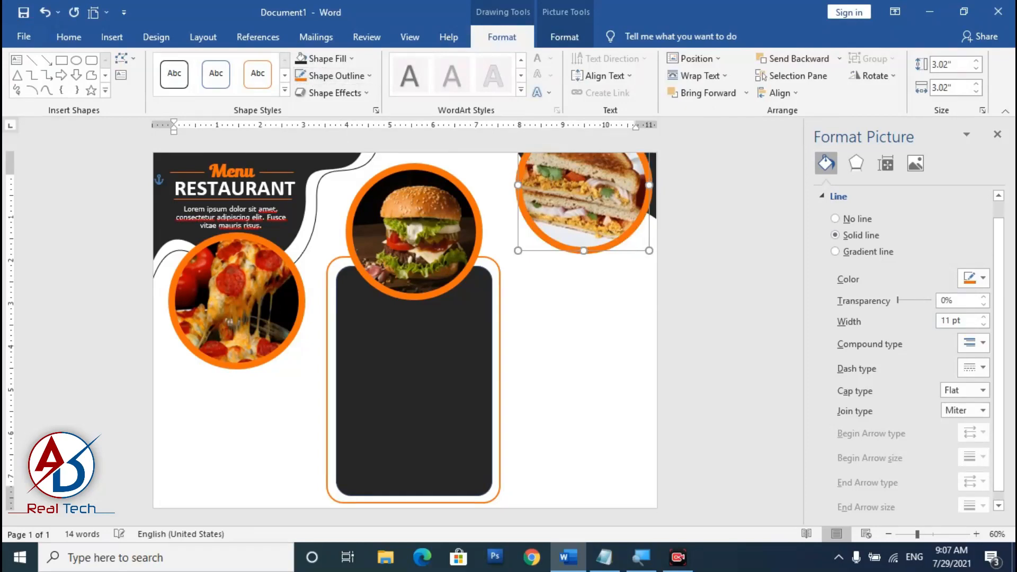
pyautogui.click(595, 380)
pyautogui.scroll(-5, 595, 380)
pyautogui.scroll(2, 595, 379)
pyautogui.scroll(2, 405, 329)
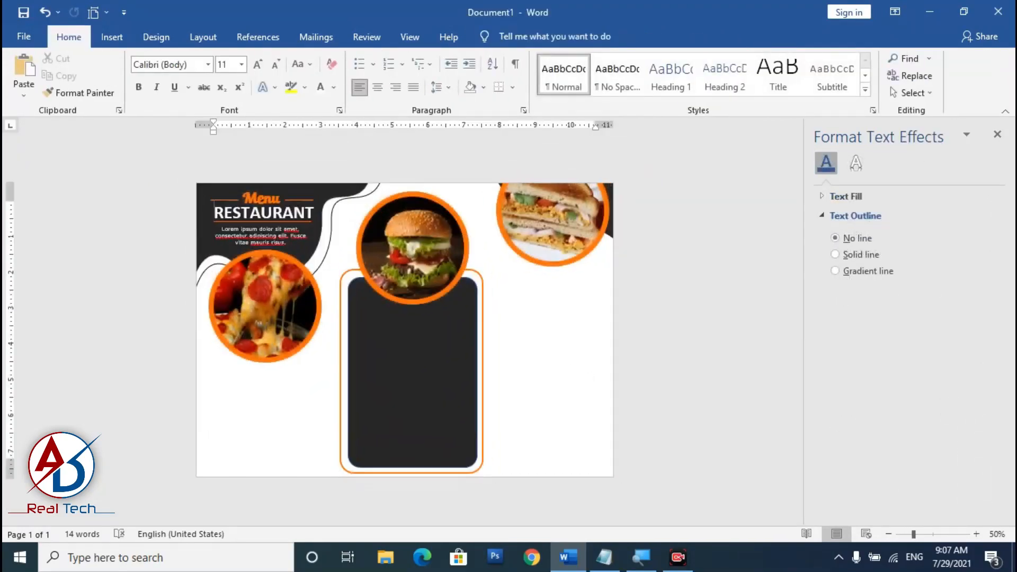
pyautogui.scroll(1, 383, 358)
pyautogui.scroll(1, 382, 358)
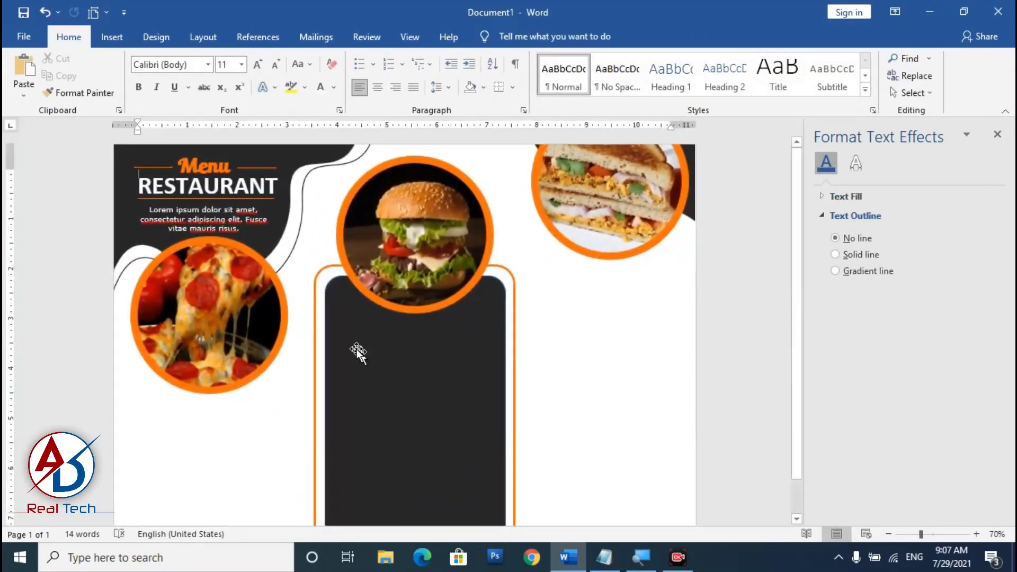
# Draw a rounded rectangle about 3.12" wide and 0.66" high across the pizza circle's lower edge and round its ends fully.
pyautogui.click(112, 37)
pyautogui.click(199, 58)
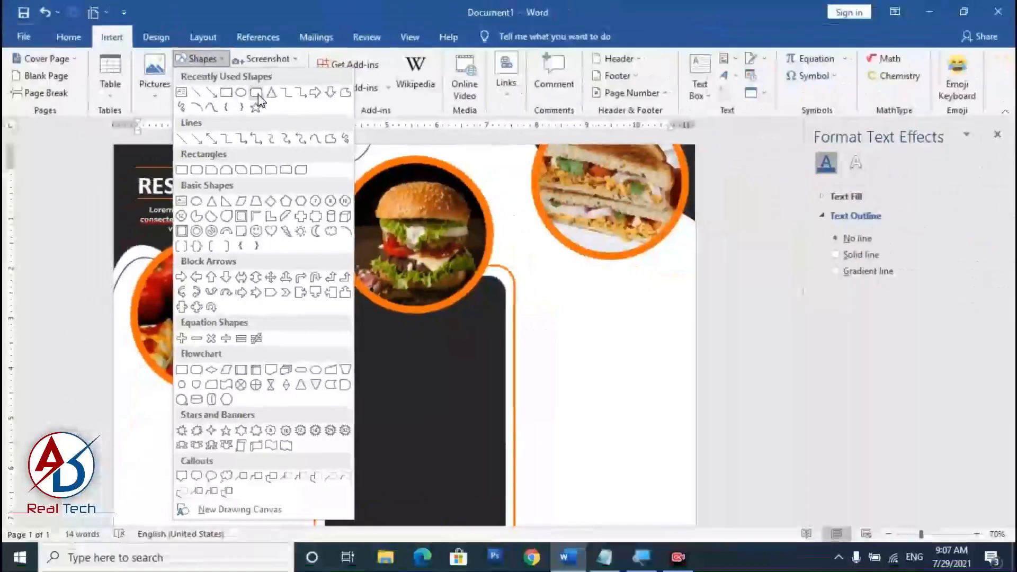
pyautogui.click(258, 94)
pyautogui.scroll(-1, 287, 424)
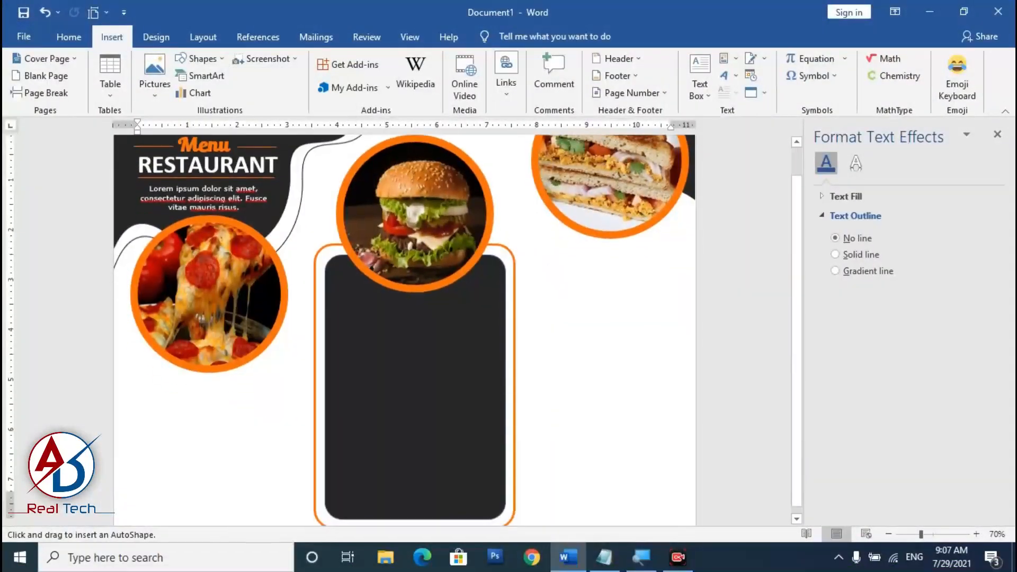
pyautogui.moveTo(129, 332); pyautogui.dragTo(285, 366)
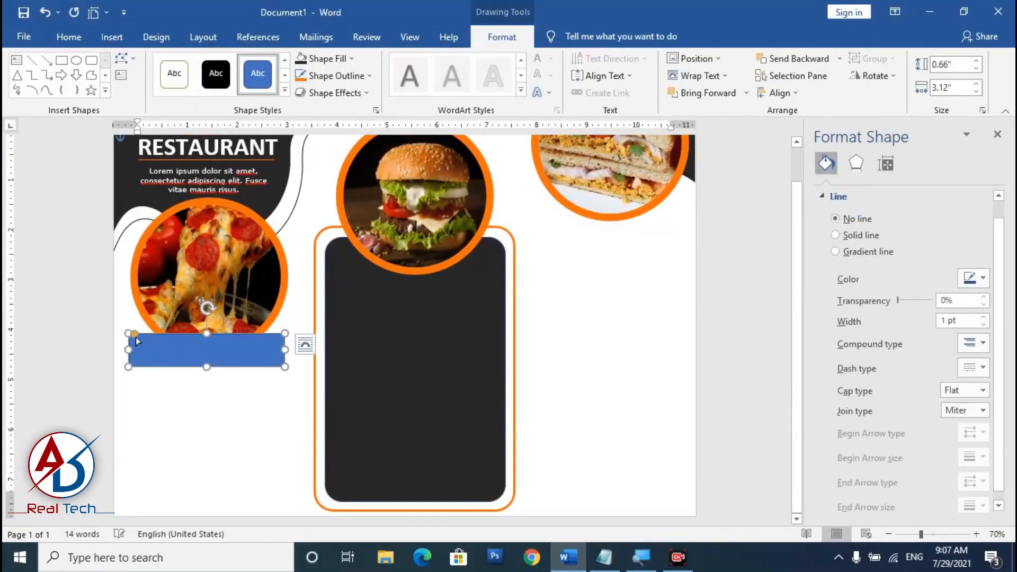
pyautogui.moveTo(135, 334); pyautogui.dragTo(155, 336)
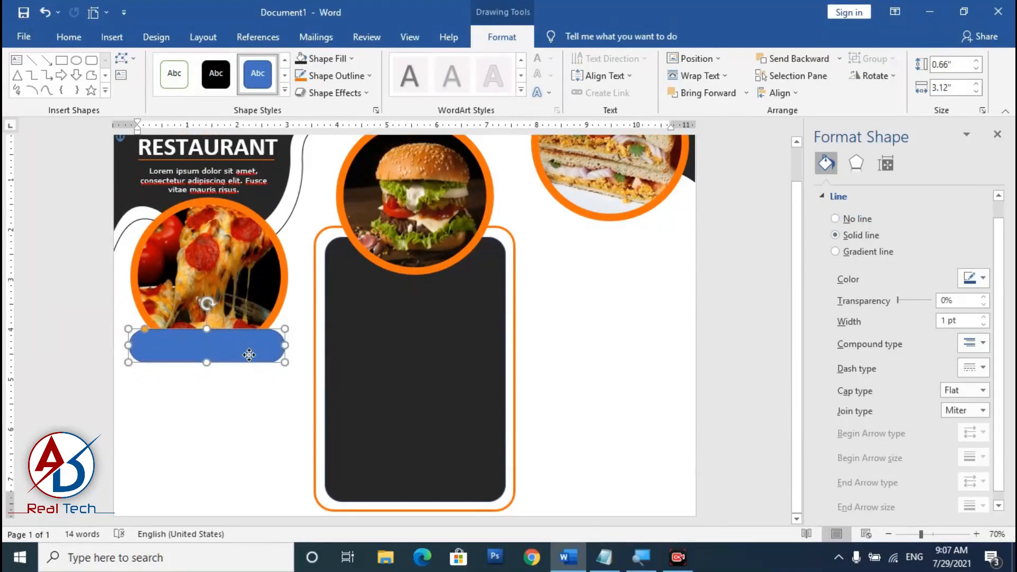
# Fill the rounded bar under the pizza picture with the same near-black shade as the menu panel.
pyautogui.scroll(-1, 263, 442)
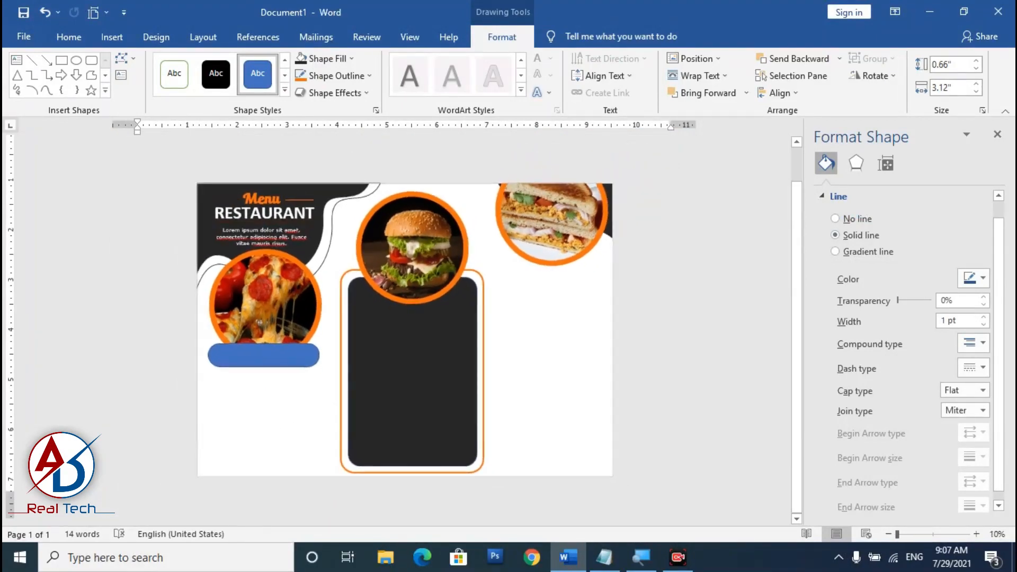
pyautogui.click(332, 55)
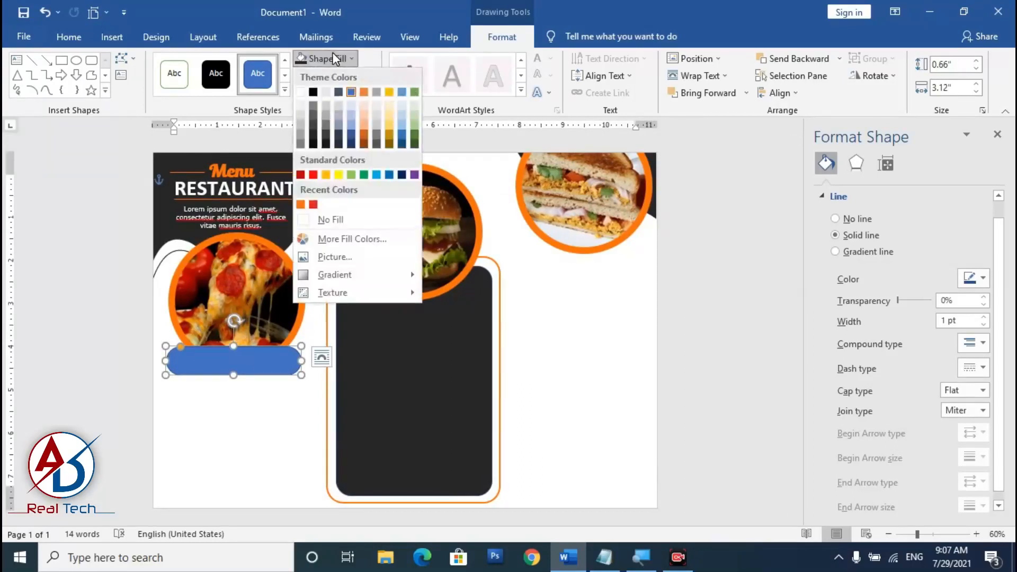
pyautogui.click(319, 144)
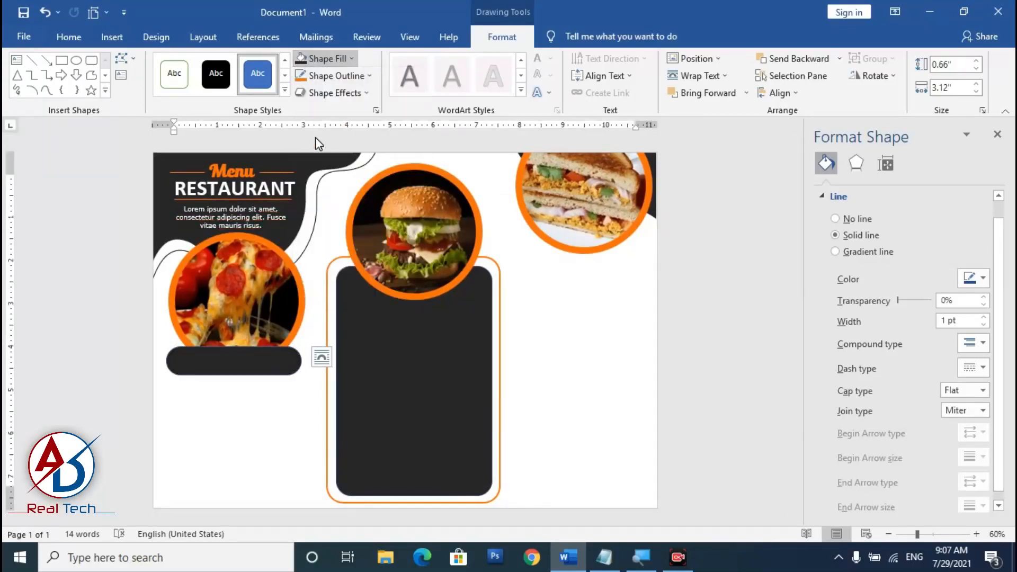
# Remove the outline from the rounded bar under the pizza picture.
pyautogui.click(332, 76)
pyautogui.click(324, 233)
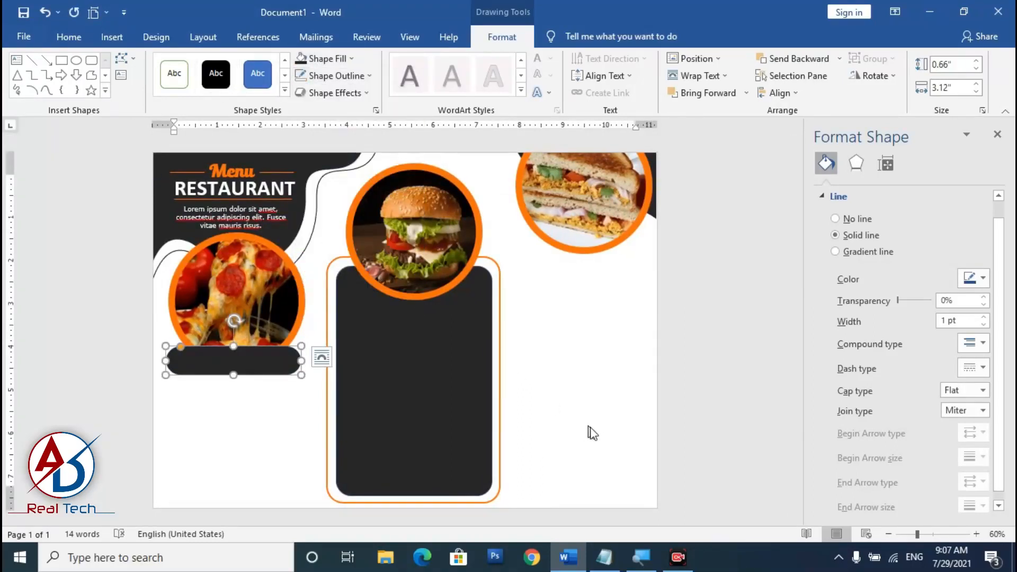
pyautogui.click(539, 431)
pyautogui.scroll(-5, 538, 432)
pyautogui.scroll(4, 525, 439)
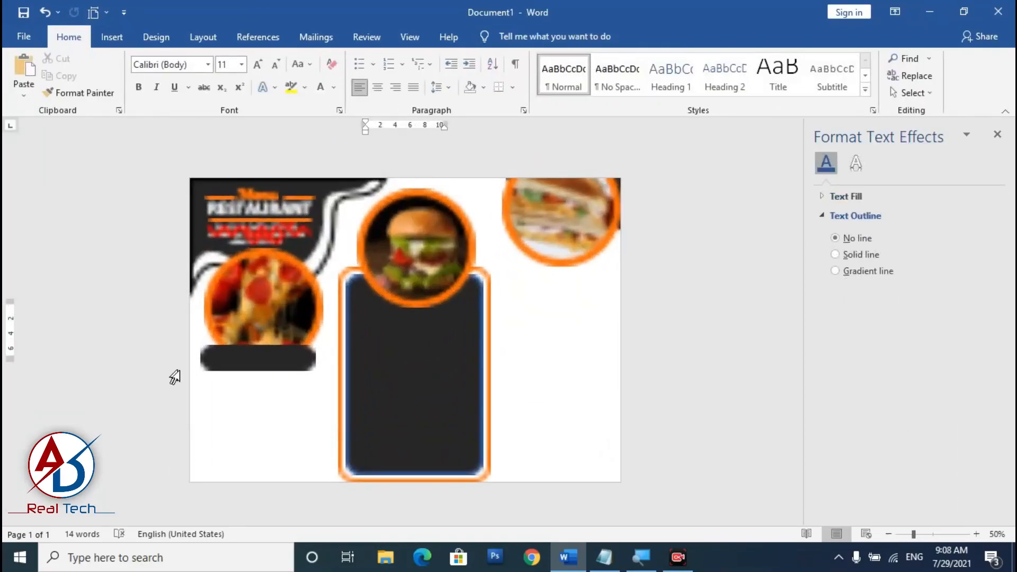
pyautogui.scroll(2, 175, 377)
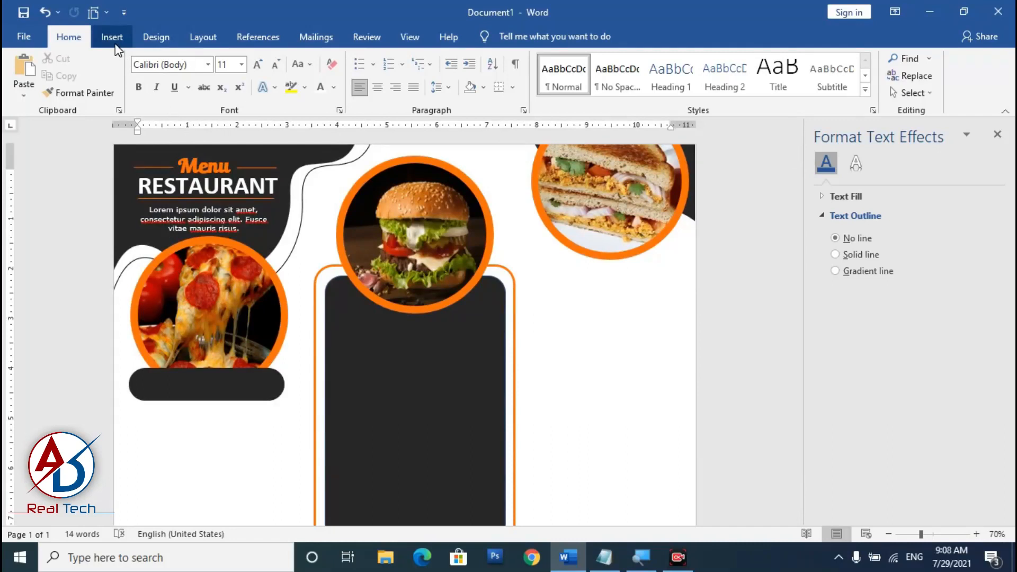
# Copy the RESTAURANT text box onto the bar under the pizza picture and change its text to "BEST PIZZA".
pyautogui.click(239, 182)
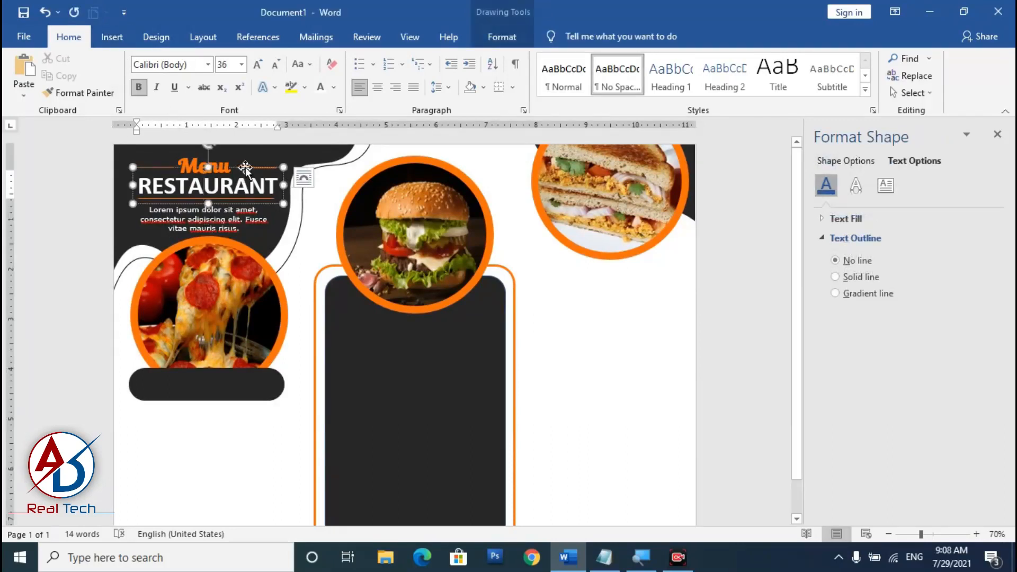
pyautogui.keyDown('ctrl'); pyautogui.moveTo(246, 167); pyautogui.dragTo(245, 371); pyautogui.keyUp('ctrl')
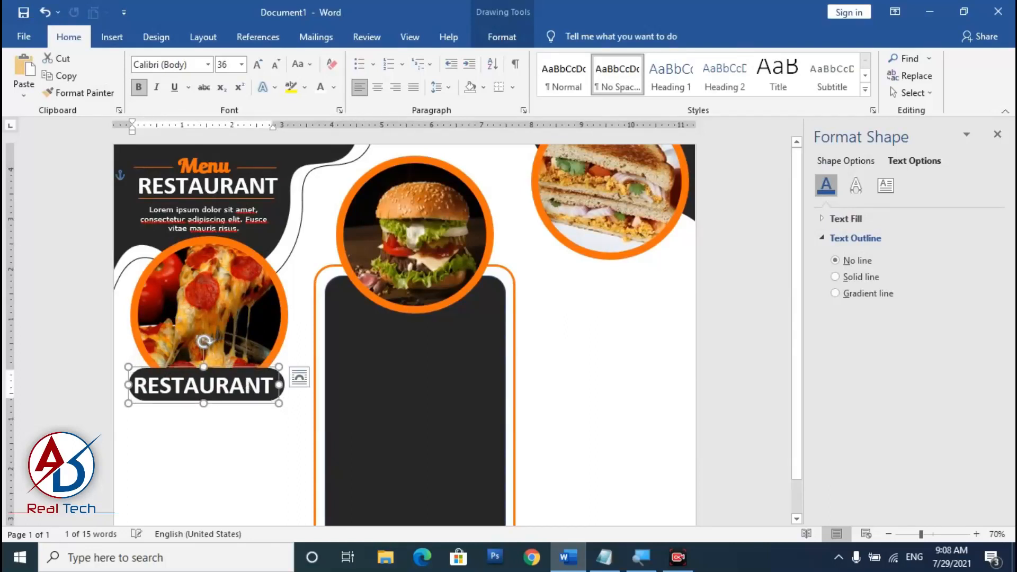
pyautogui.click(244, 386)
pyautogui.hotkey('ctrl', 'a')
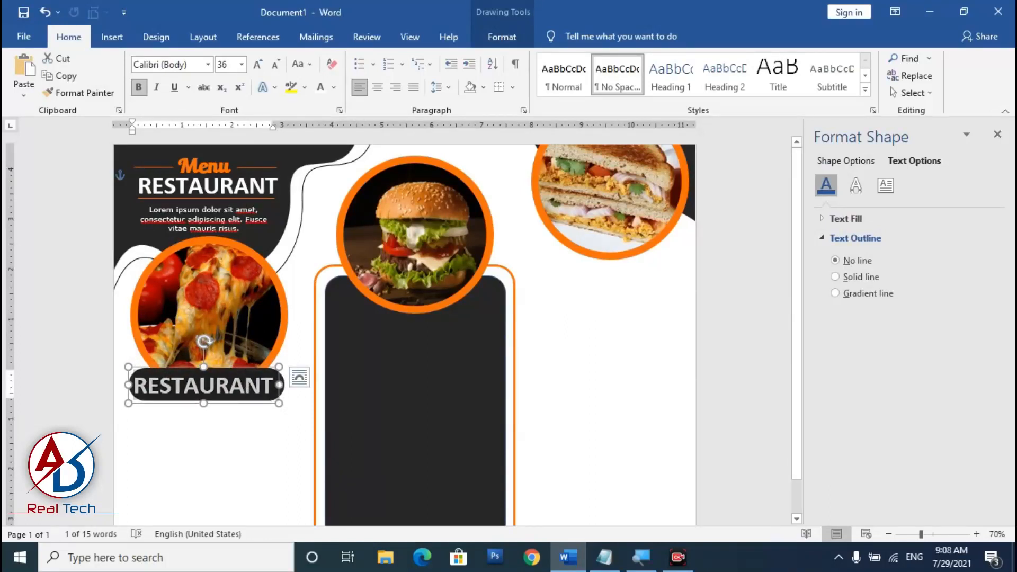
pyautogui.write('BES')
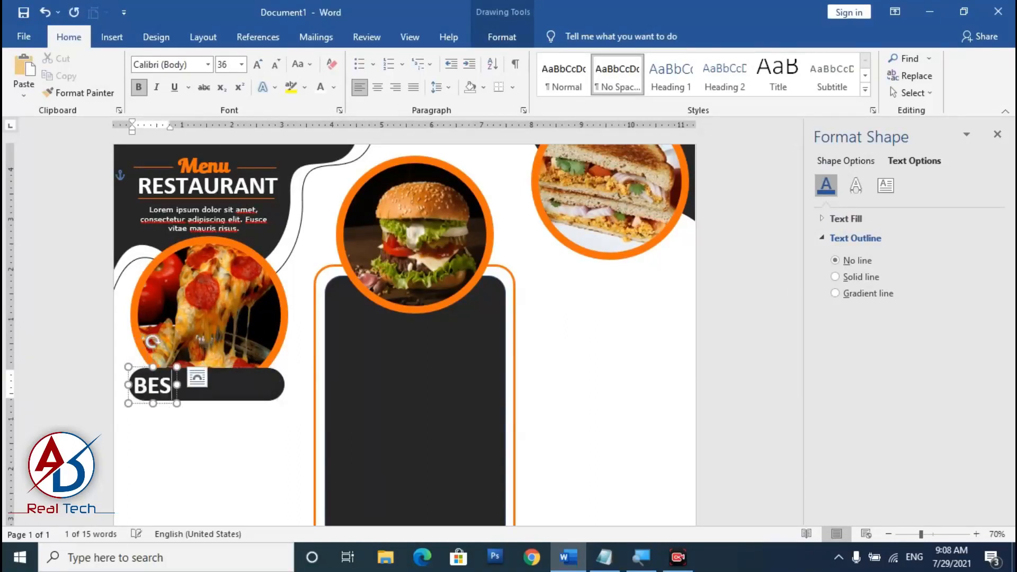
pyautogui.write('T PIZZA')
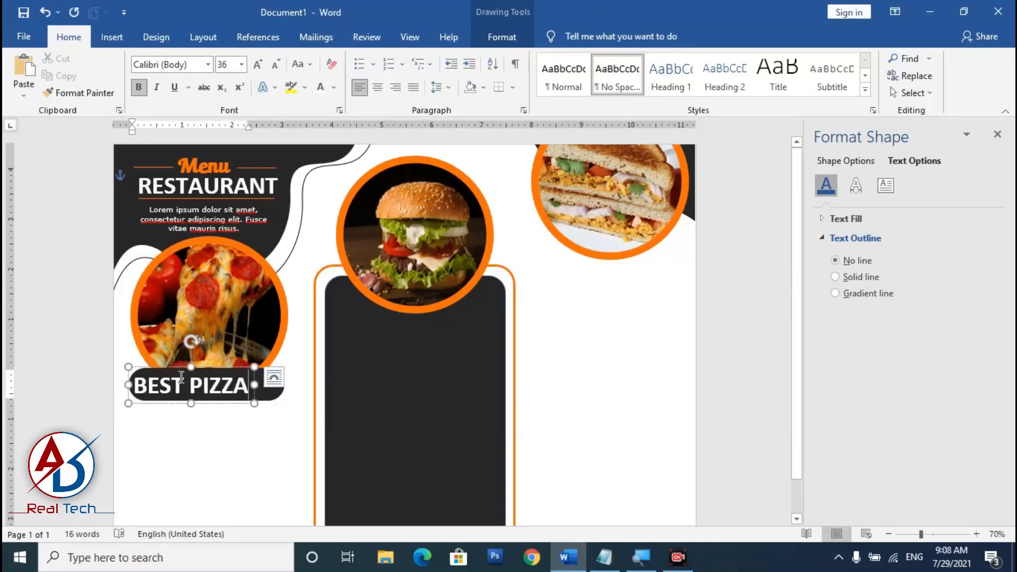
# Try the Bulletto Killa font on the word "PIZZA" in the bar heading.
pyautogui.moveTo(189, 385); pyautogui.dragTo(249, 385)
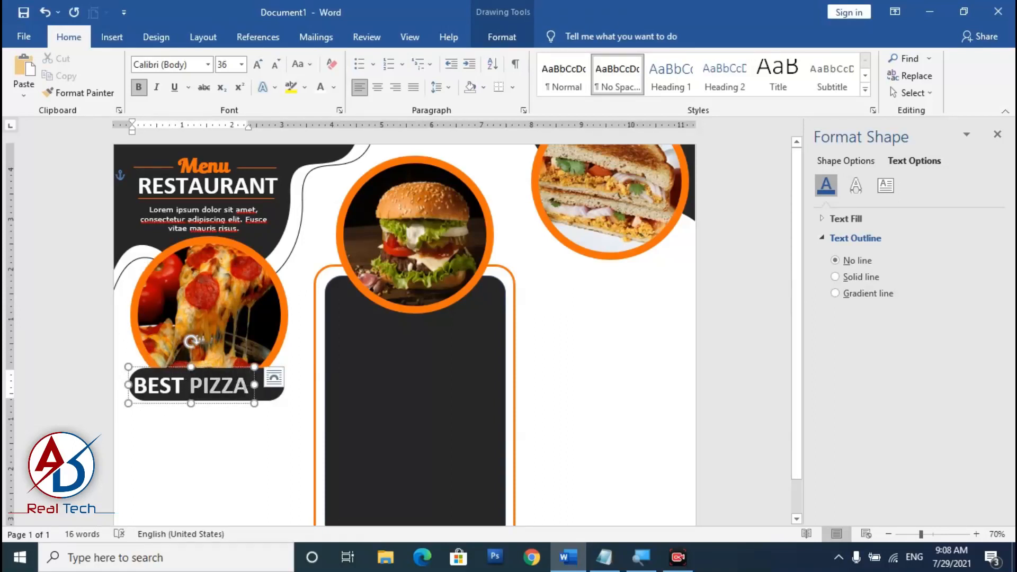
pyautogui.click(208, 64)
pyautogui.click(181, 207)
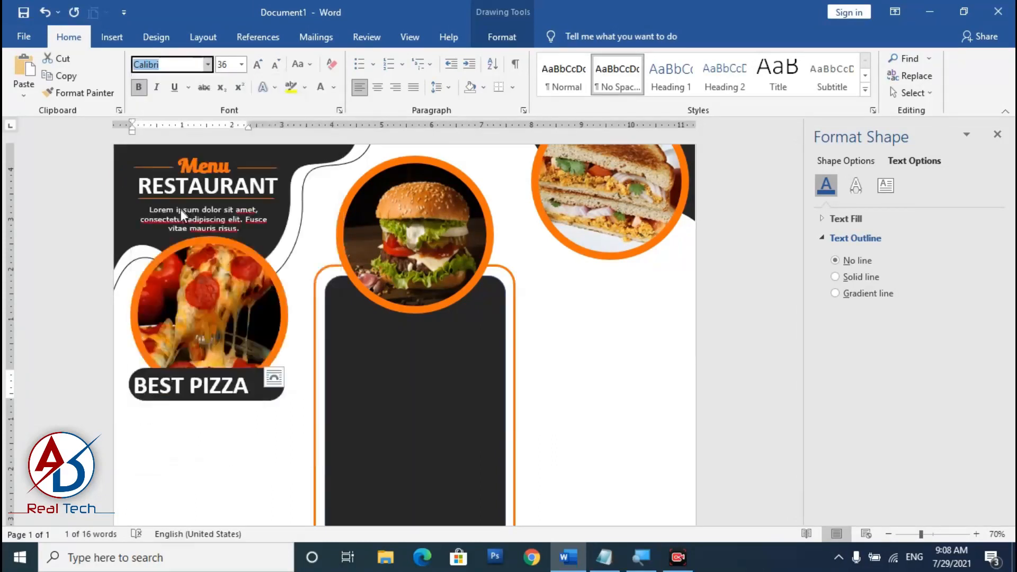
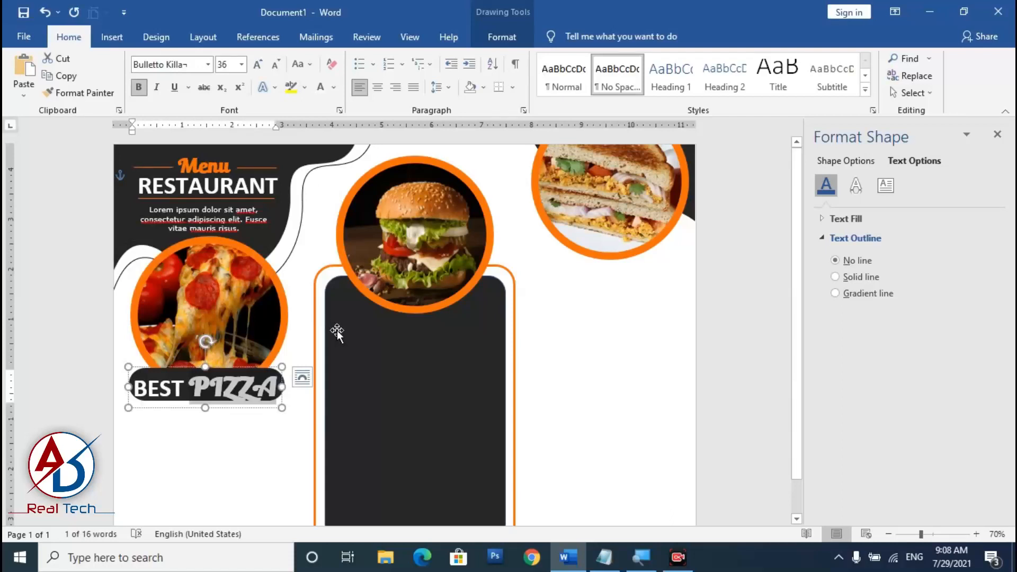
# Replace the word "PIZZA" with "Pizza" and format it in the Bulletto Killa font without bold.
pyautogui.hotkey('ctrl', 'x')
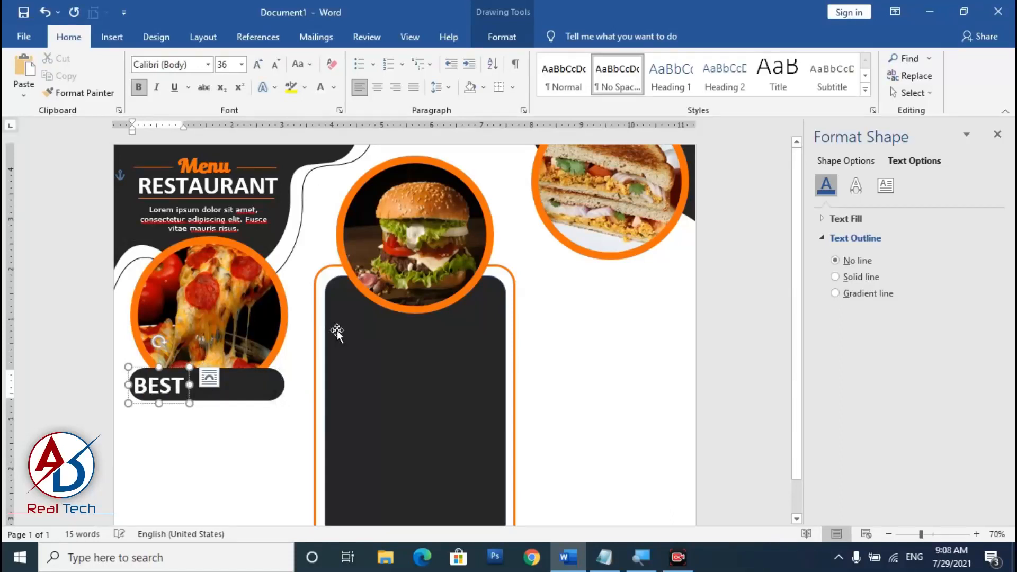
pyautogui.write('Pizza')
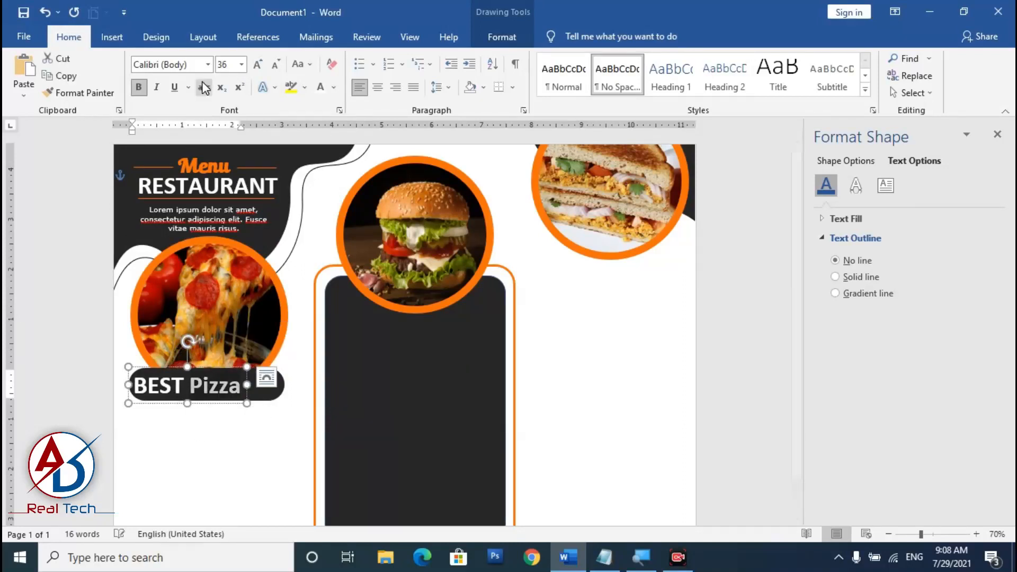
pyautogui.click(208, 64)
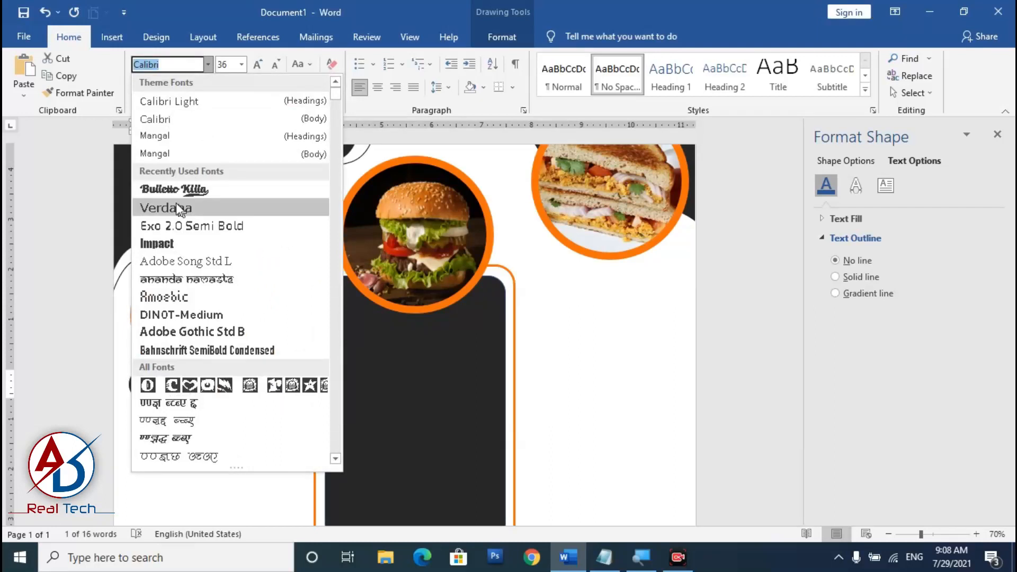
pyautogui.click(160, 192)
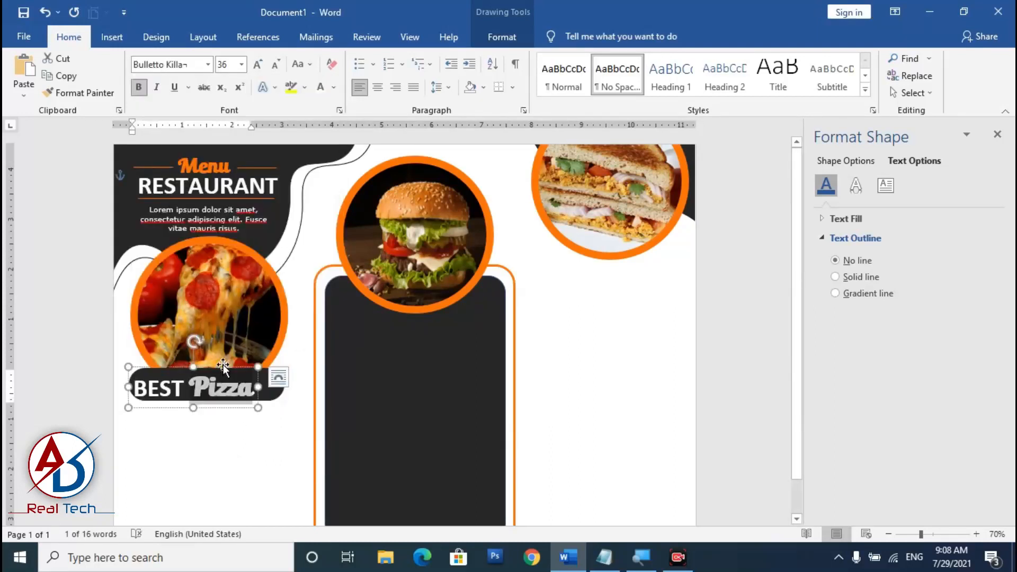
pyautogui.click(139, 89)
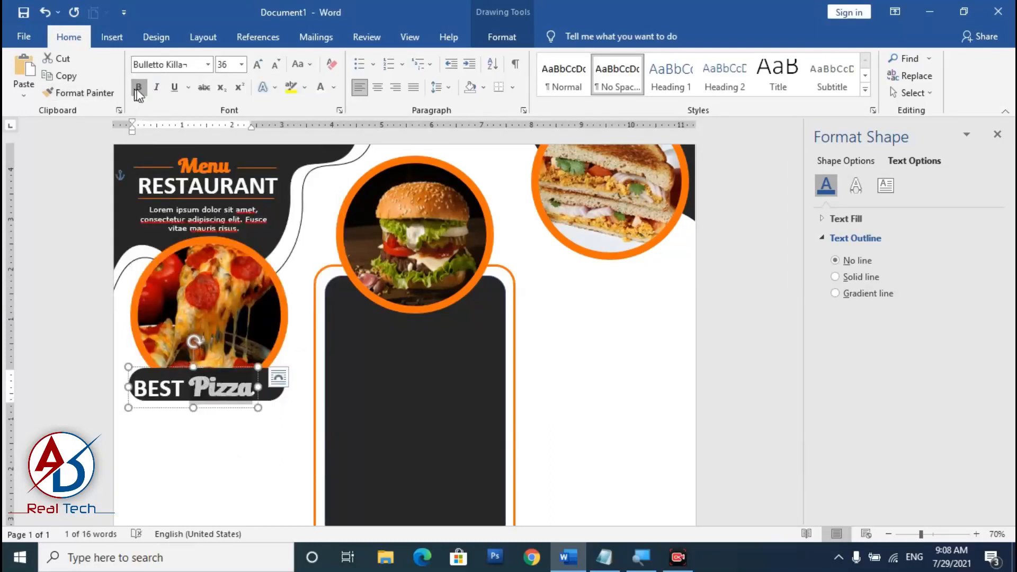
# Move the "BEST Pizza" text box slightly right and nudge it up to centre it on the dark bar.
pyautogui.moveTo(245, 364); pyautogui.dragTo(254, 364)
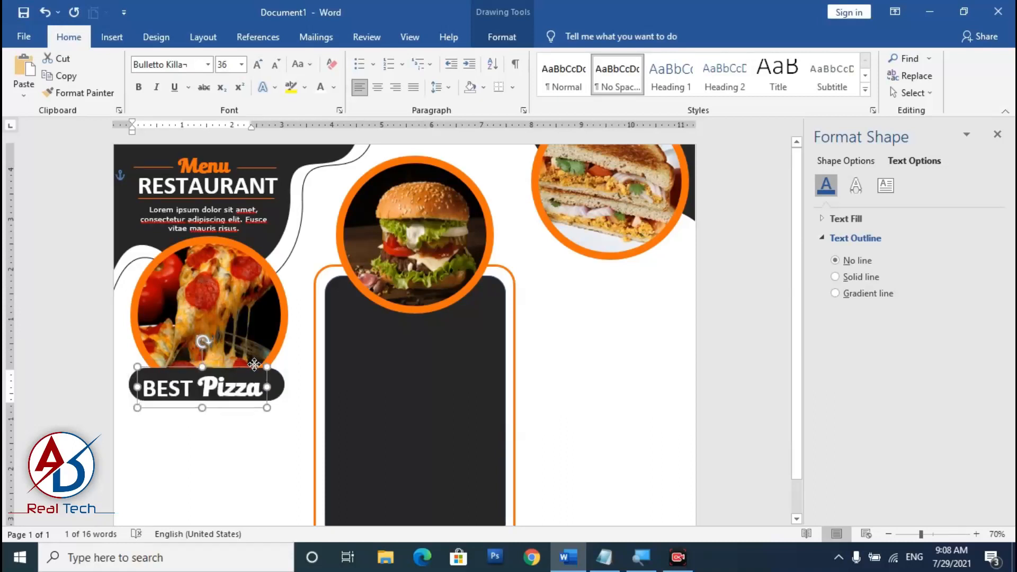
pyautogui.press('Up')
pyautogui.press('Up')
pyautogui.press('Up')
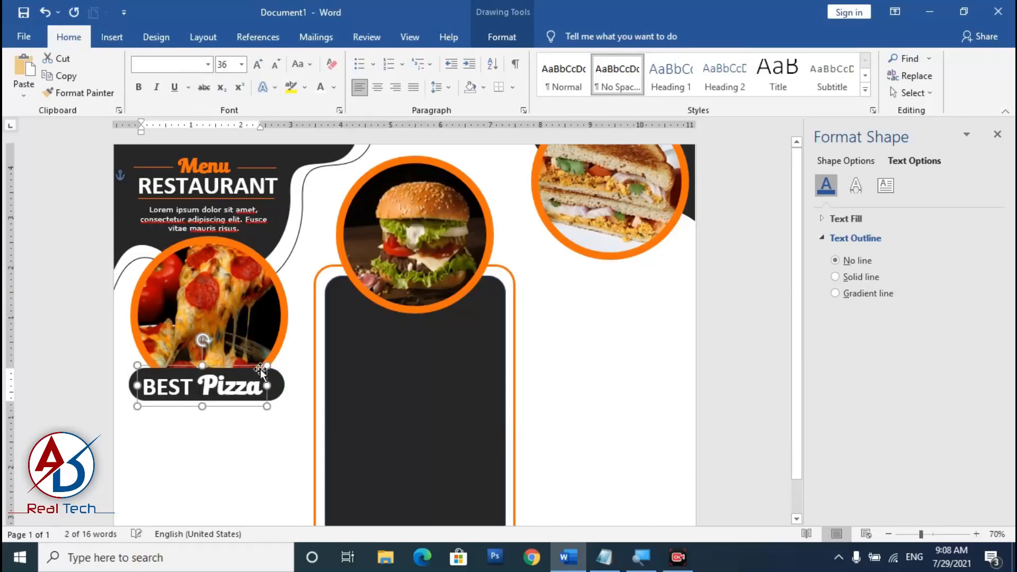
pyautogui.press('Right')
pyautogui.press('Up')
# Change the word "BEST" in the pizza heading to the Adobe Gothic Std B font.
pyautogui.moveTo(194, 385); pyautogui.dragTo(132, 380)
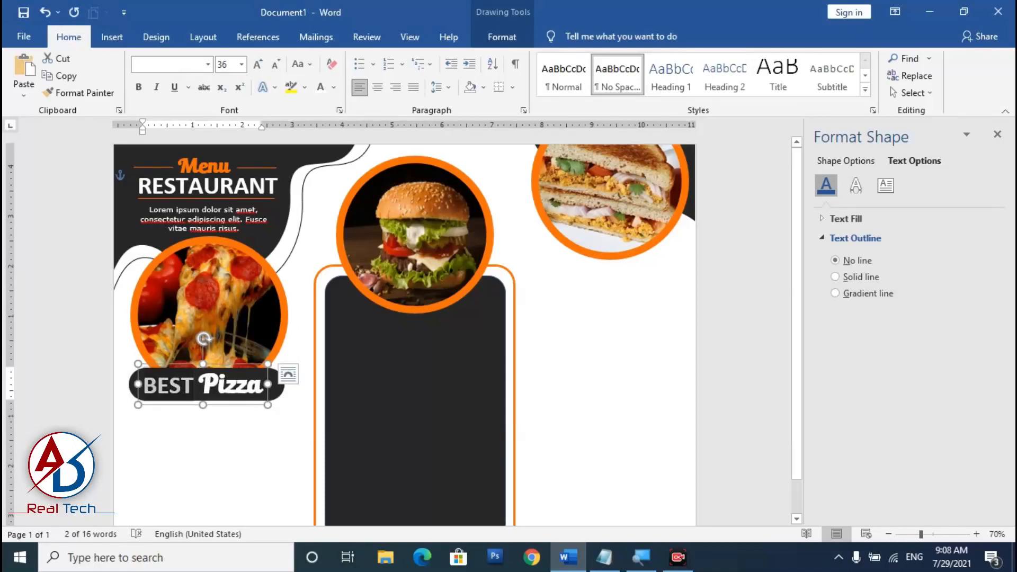
pyautogui.click(209, 64)
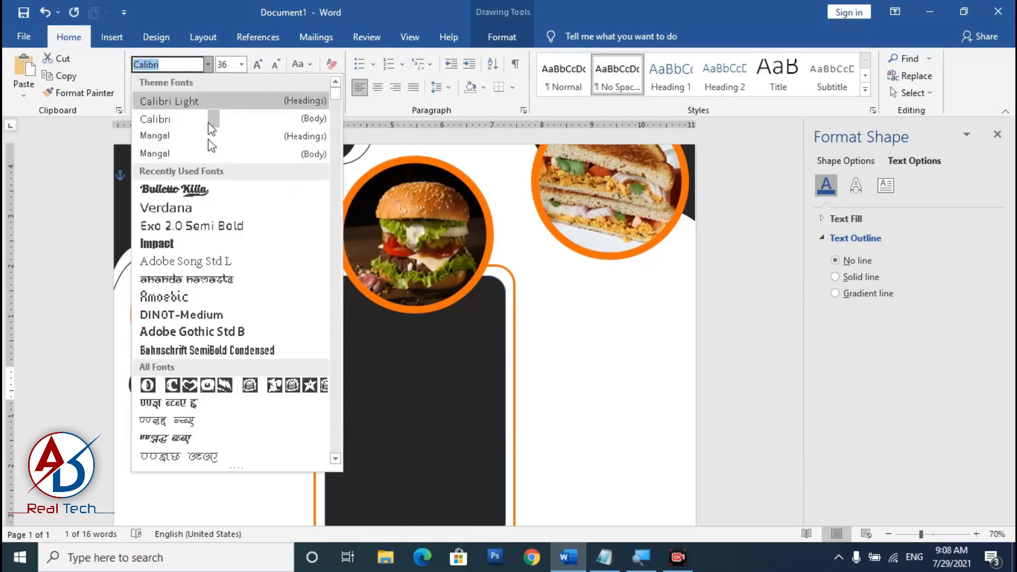
pyautogui.click(208, 331)
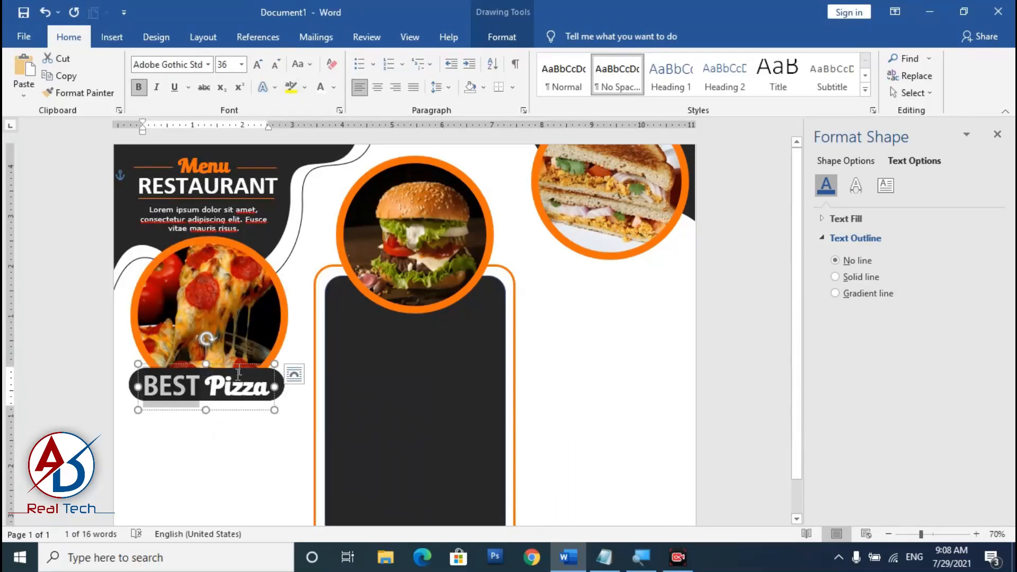
pyautogui.click(213, 367)
pyautogui.moveTo(202, 387); pyautogui.dragTo(142, 386)
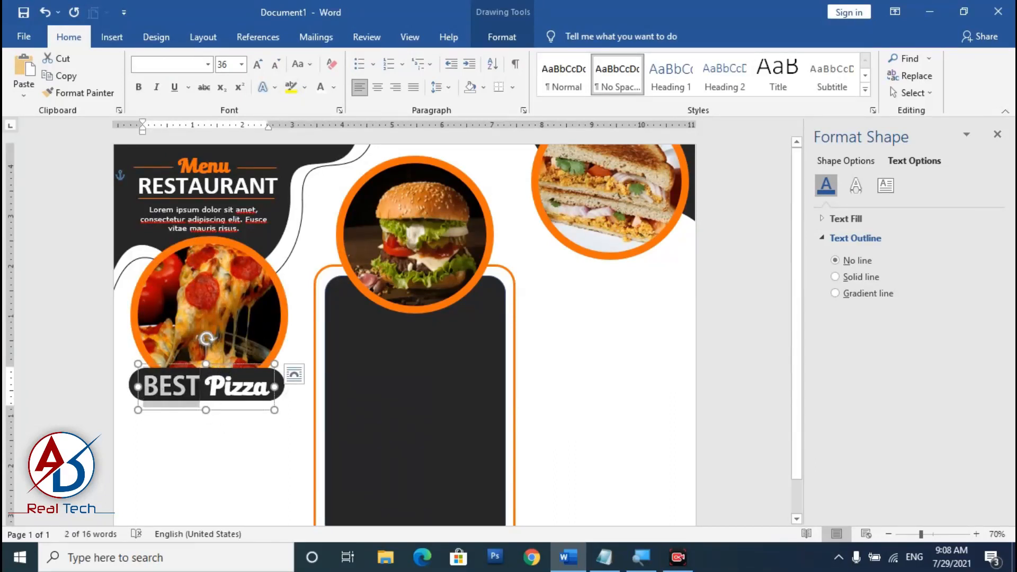
# Colour the word "BEST" in the pizza label orange and deselect the text box.
pyautogui.click(334, 93)
pyautogui.click(325, 249)
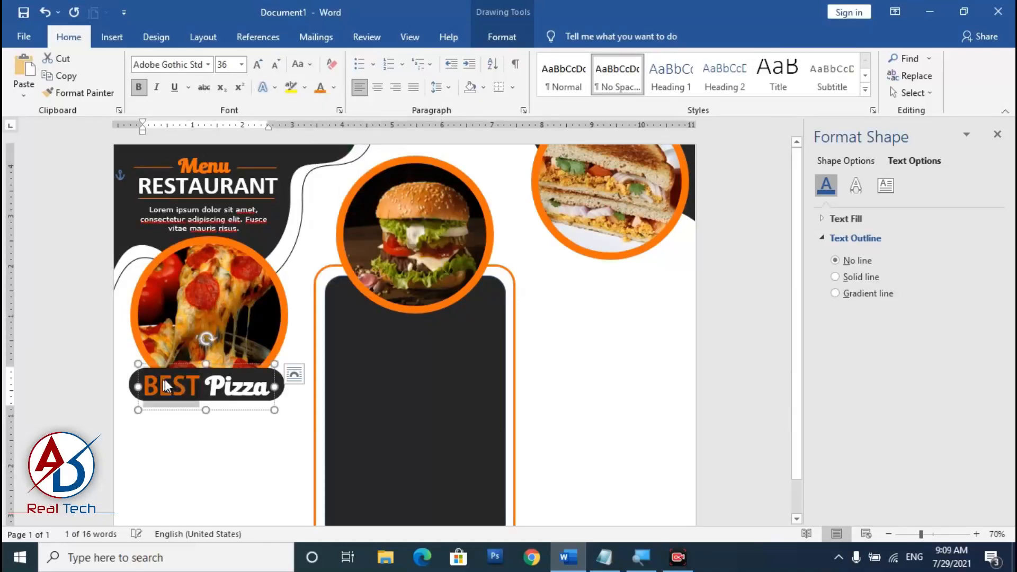
pyautogui.click(223, 368)
pyautogui.press('Escape')
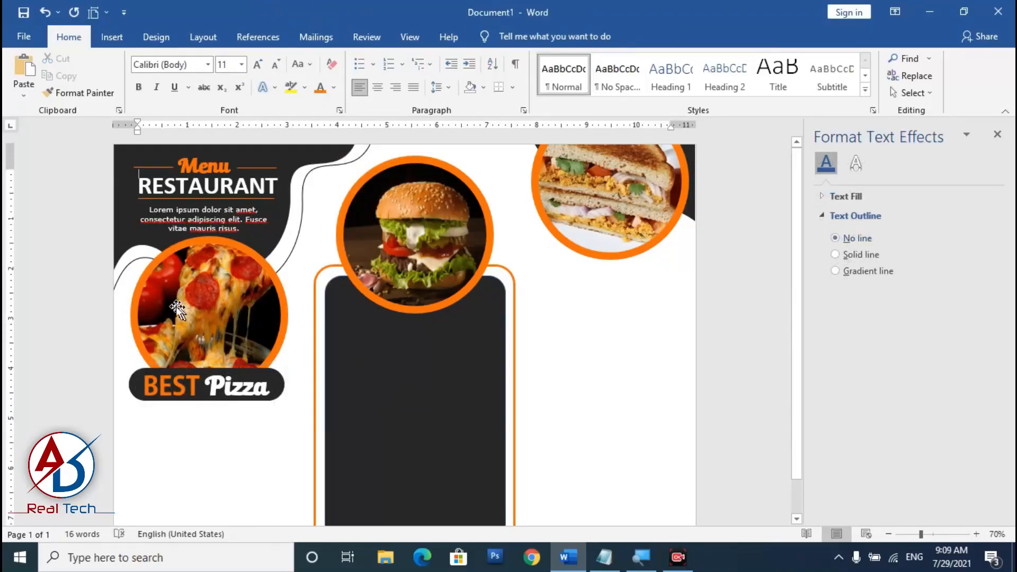
# Duplicate the dark rounded bar behind "BEST Pizza" and place the copy just beneath the sandwich picture.
pyautogui.click(284, 381)
pyautogui.press('Delete')
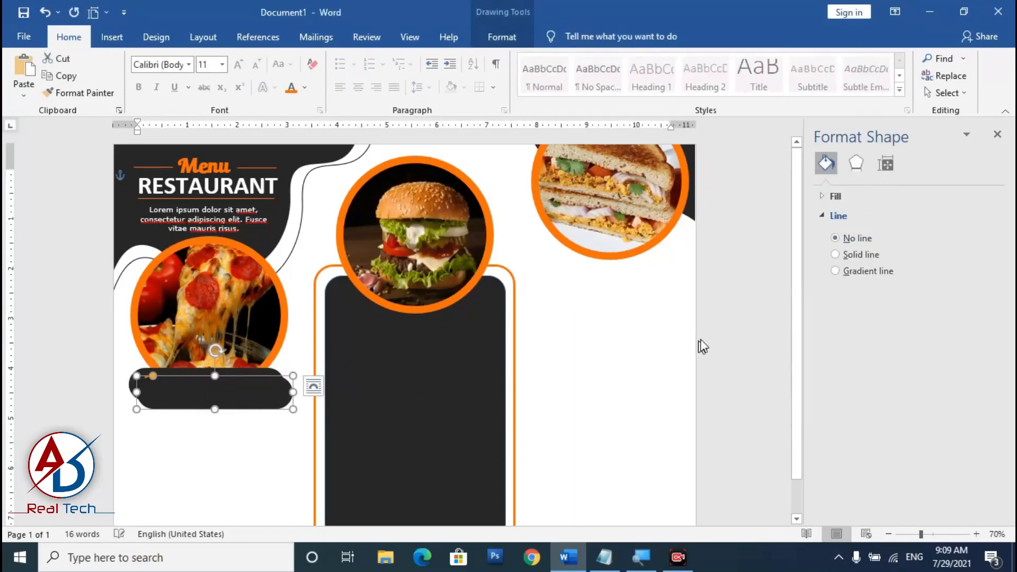
pyautogui.moveTo(300, 398); pyautogui.dragTo(646, 284)
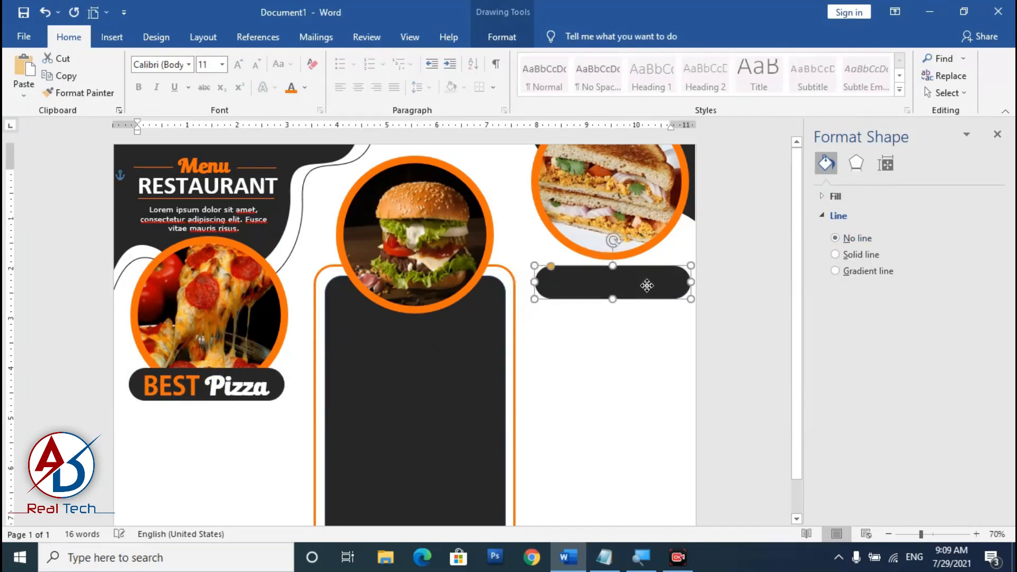
pyautogui.click(654, 304)
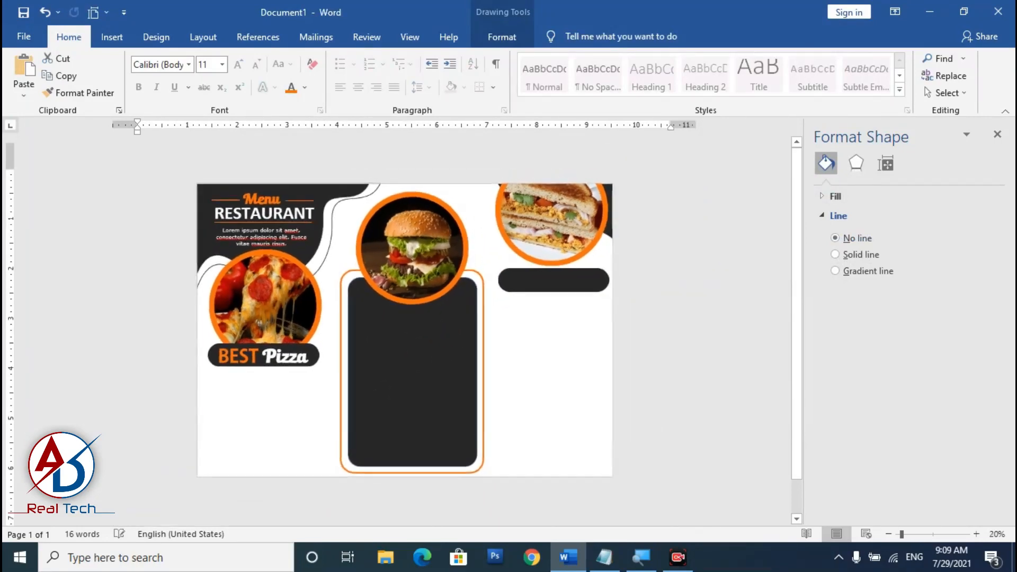
pyautogui.click(598, 277)
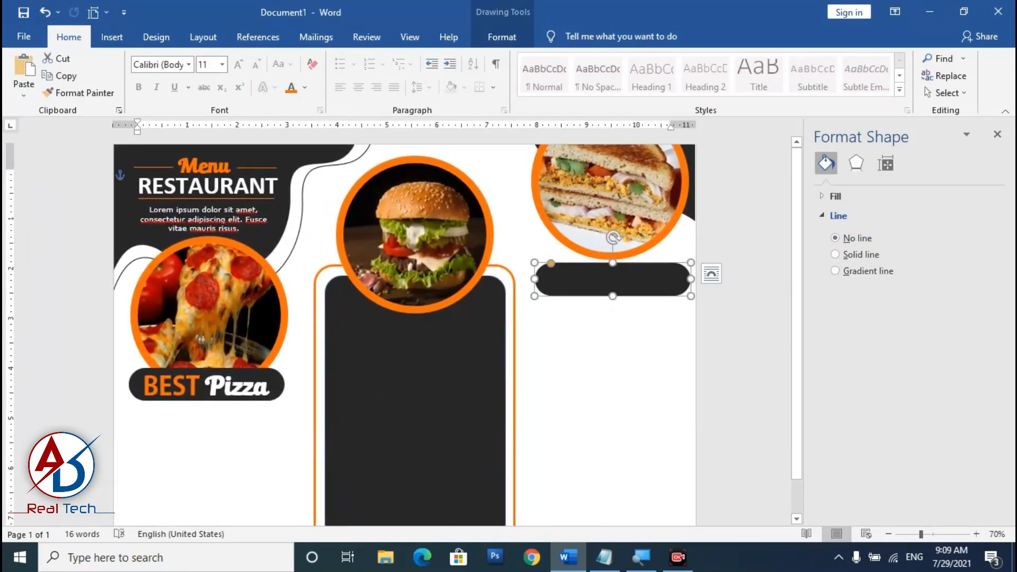
# Make the dark bar under the sandwich picture slightly shorter in height and narrower from both sides.
pyautogui.moveTo(611, 296); pyautogui.dragTo(611, 292)
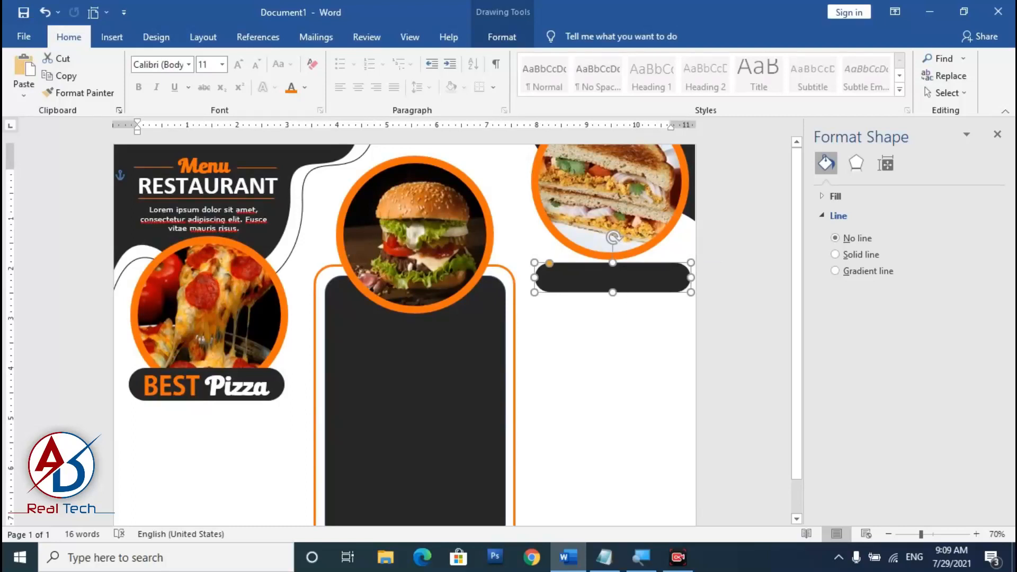
pyautogui.moveTo(694, 278)
pyautogui.mouseDown()
pyautogui.moveTo(651, 281)
pyautogui.moveTo(678, 277)
pyautogui.mouseUp()
pyautogui.click(649, 356)
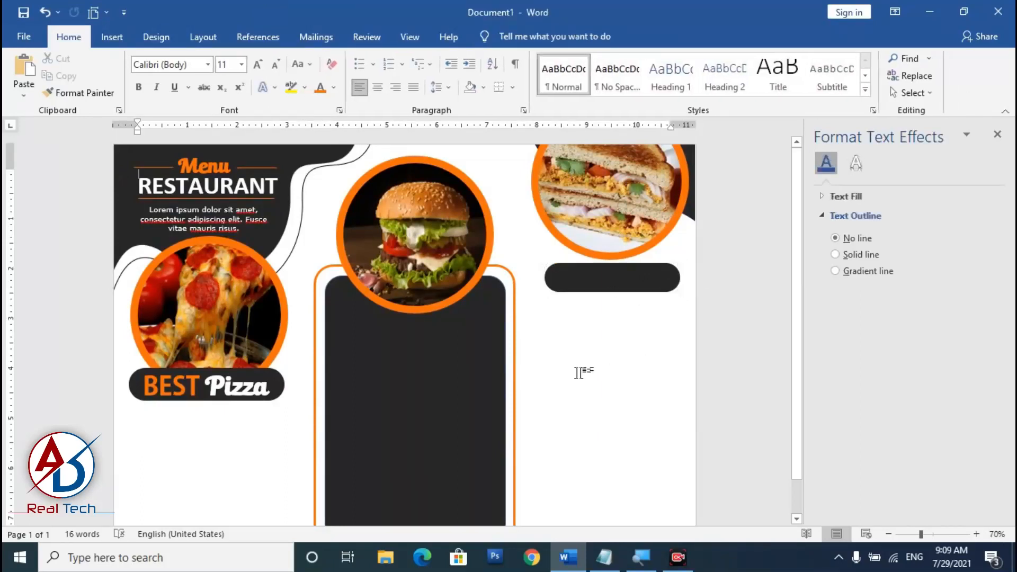
# Duplicate the "BEST Pizza" text box onto the bar under the sandwich picture and replace its text with "Sandwich".
pyautogui.click(242, 368)
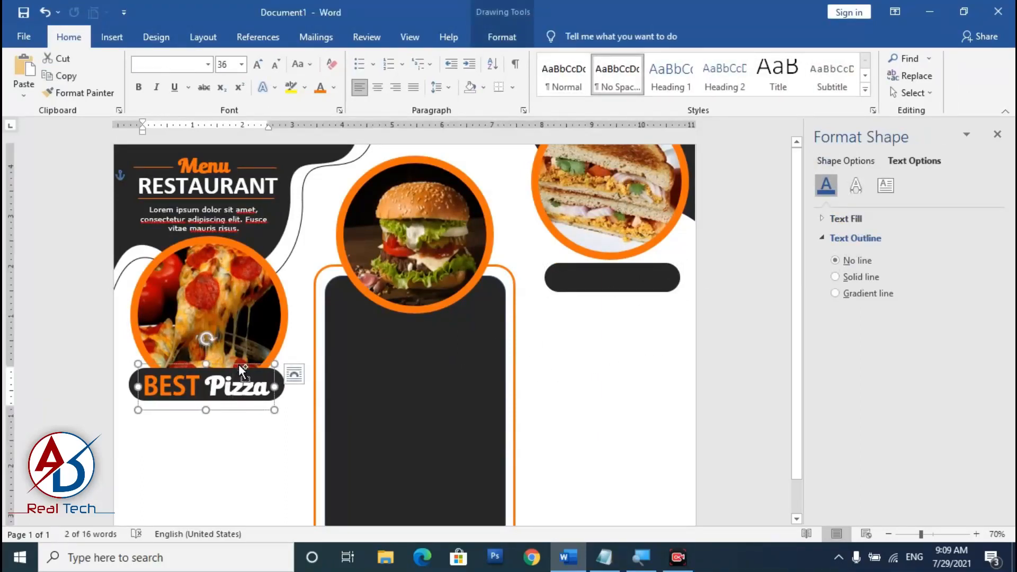
pyautogui.hotkey('ctrl', 'd')
pyautogui.moveTo(254, 373); pyautogui.dragTo(643, 257)
pyautogui.hotkey('ctrl', 'a')
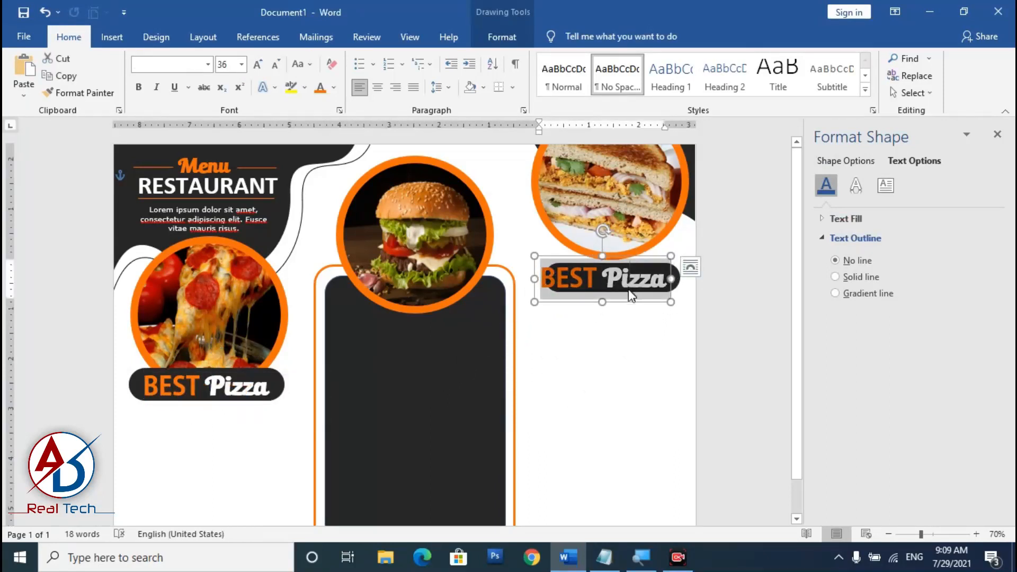
pyautogui.write('S')
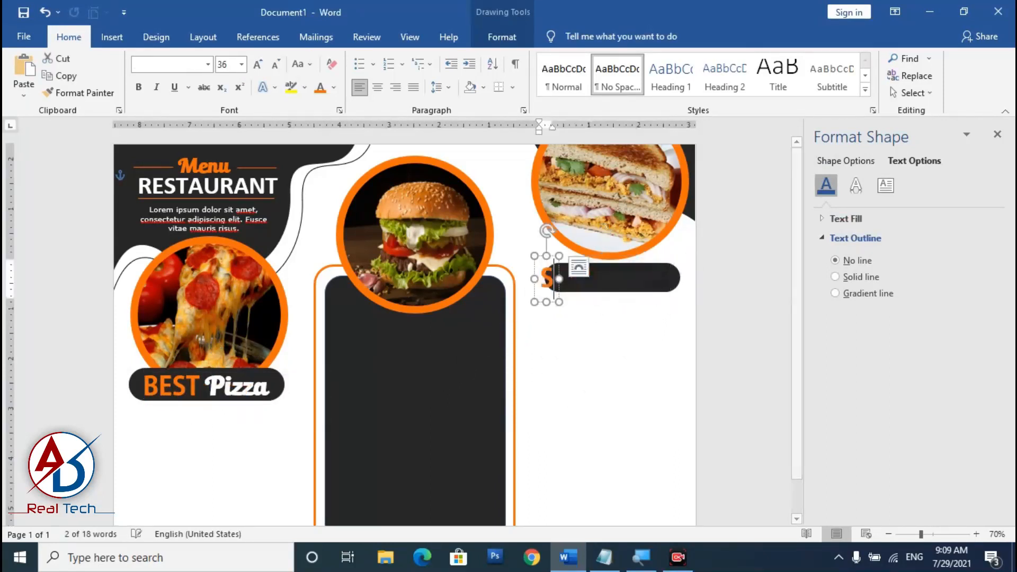
pyautogui.write('andwich')
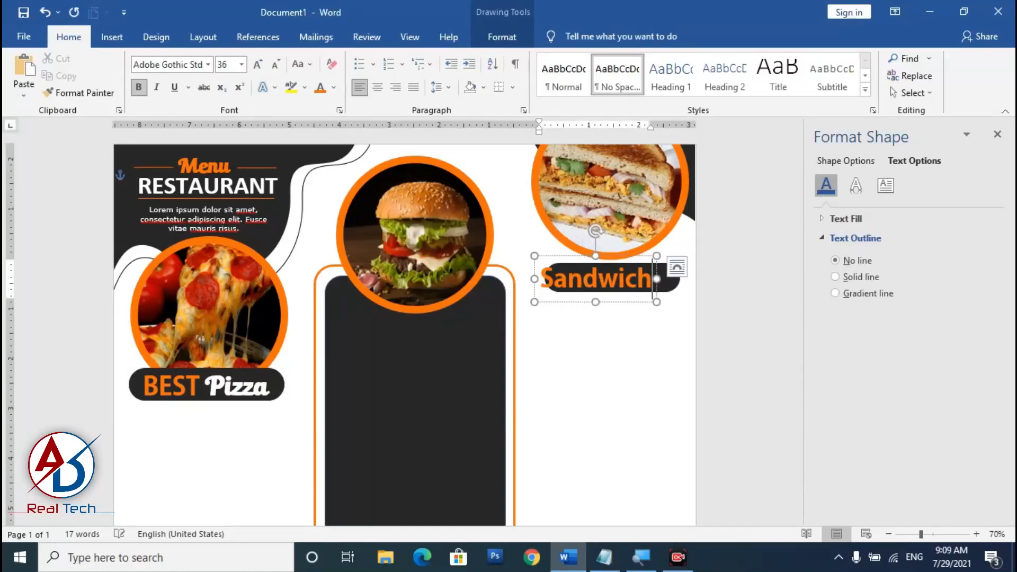
# Format the "Sandwich" text in white with the Bulletto Killa font.
pyautogui.hotkey('ctrl', 'a')
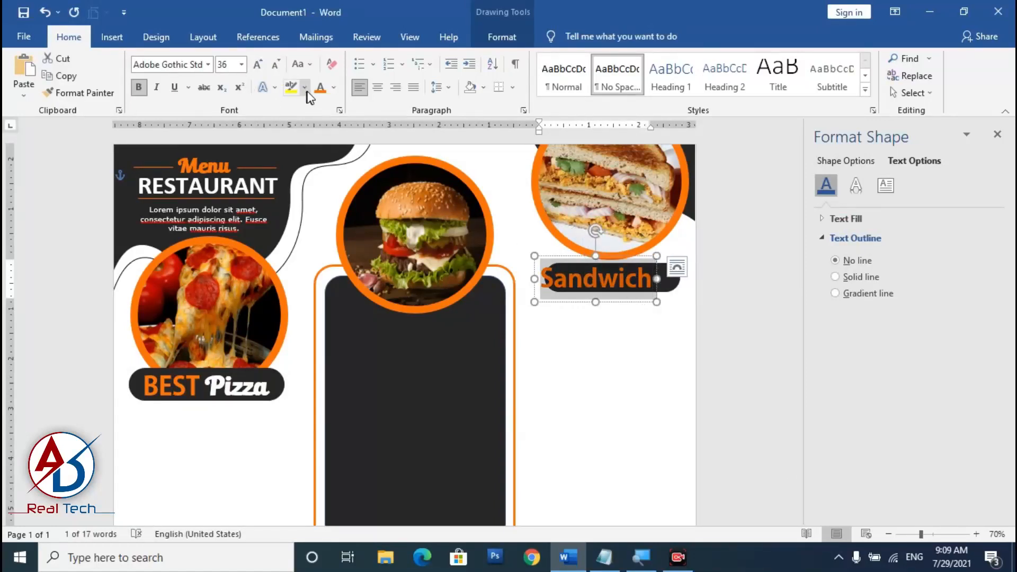
pyautogui.click(335, 88)
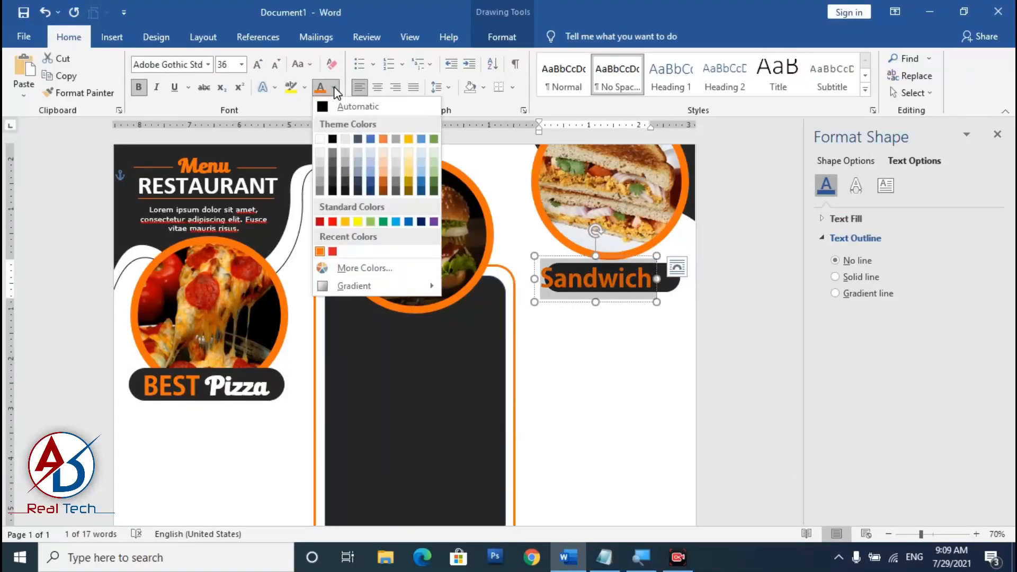
pyautogui.click(321, 138)
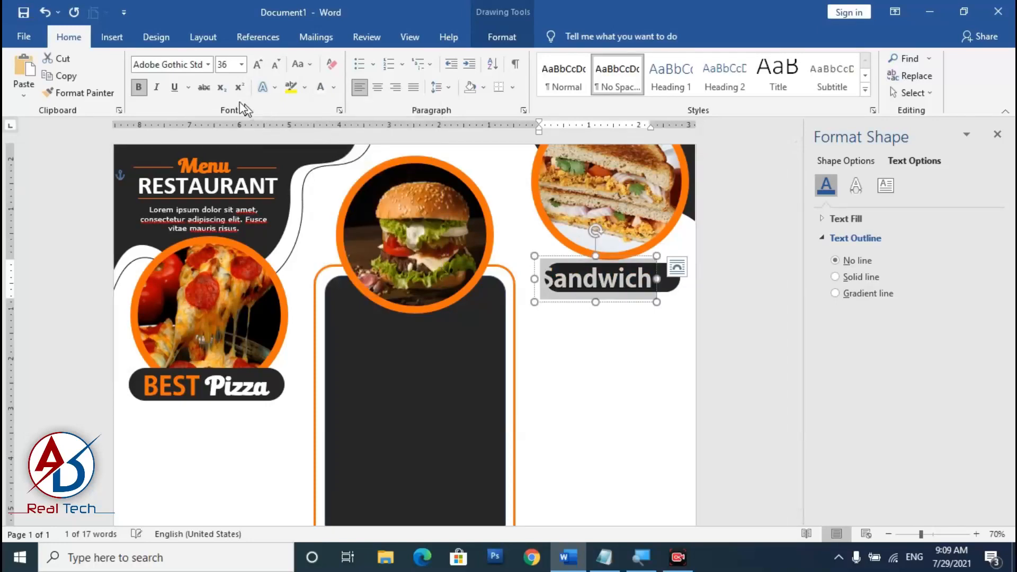
pyautogui.click(209, 66)
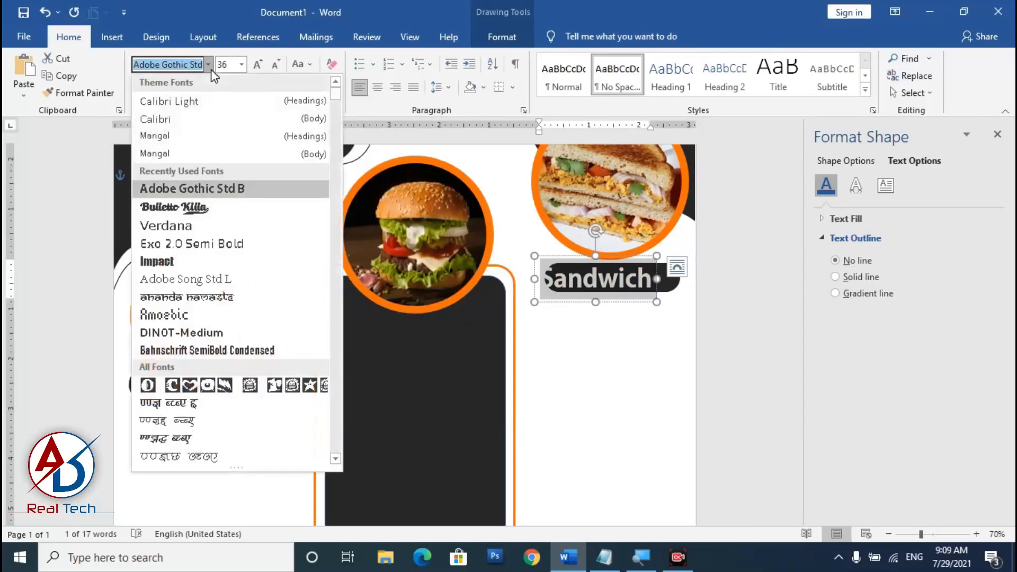
pyautogui.click(176, 207)
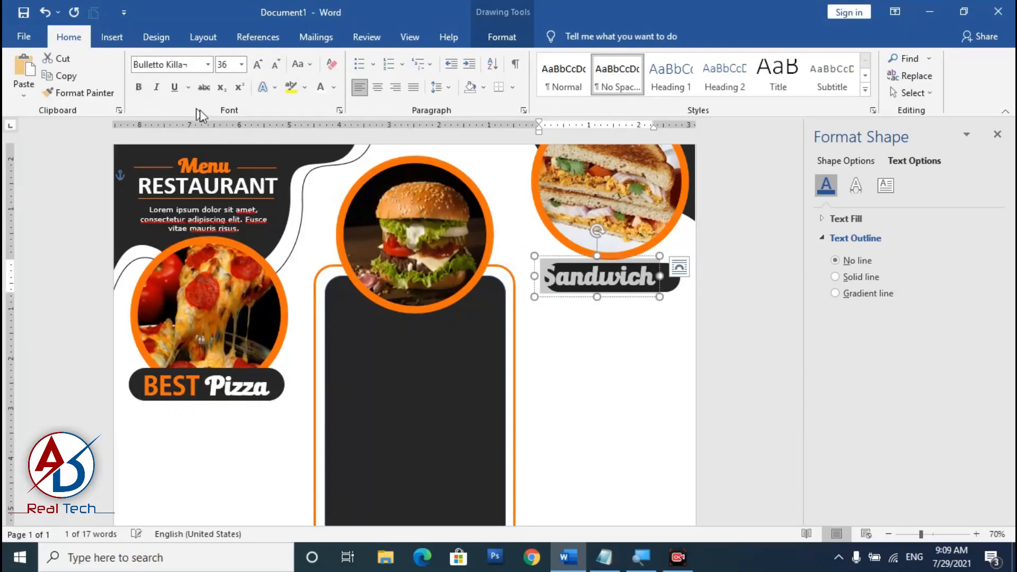
# Reduce the "Sandwich" text to 28 pt and centre its text box on the dark bar.
pyautogui.click(275, 70)
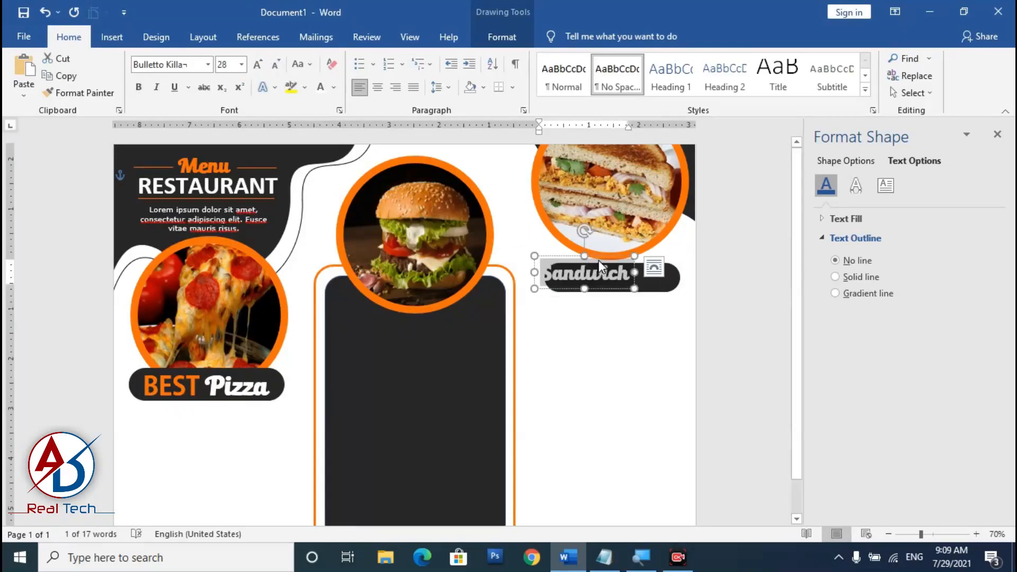
pyautogui.moveTo(600, 258); pyautogui.dragTo(626, 260)
pyautogui.click(355, 350)
# Draw a rectangle about 2.91" wide and 0.71" high across the upper part of the dark centre panel, below the burger.
pyautogui.scroll(-6, 385, 354)
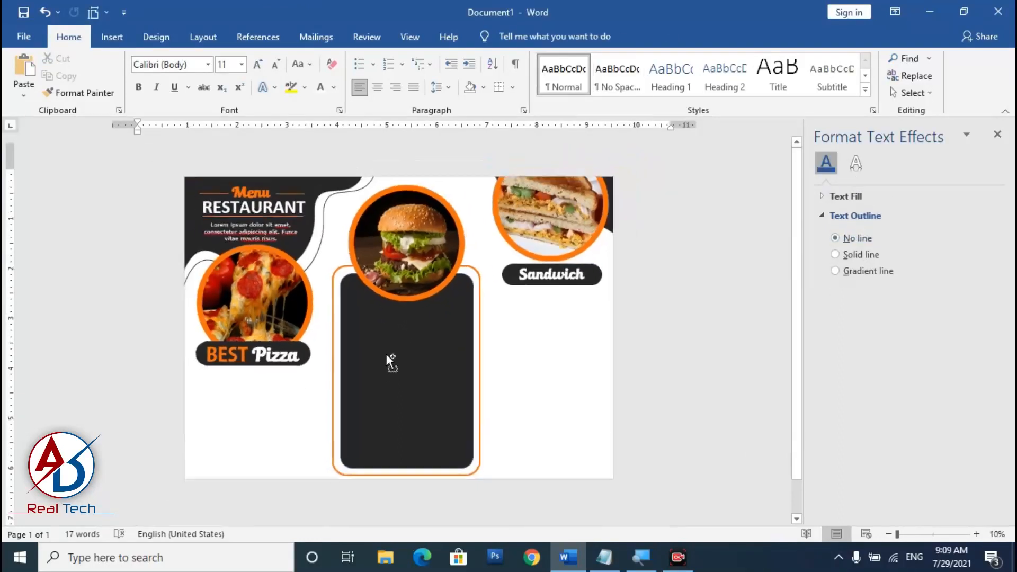
pyautogui.scroll(4, 368, 391)
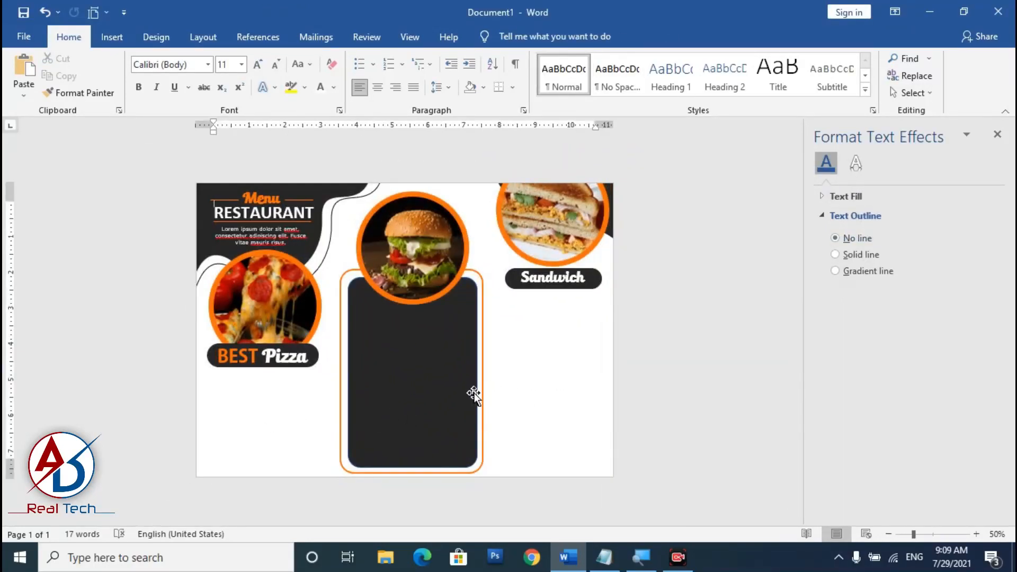
pyautogui.scroll(2, 474, 395)
pyautogui.scroll(-3, 475, 395)
pyautogui.scroll(2, 475, 395)
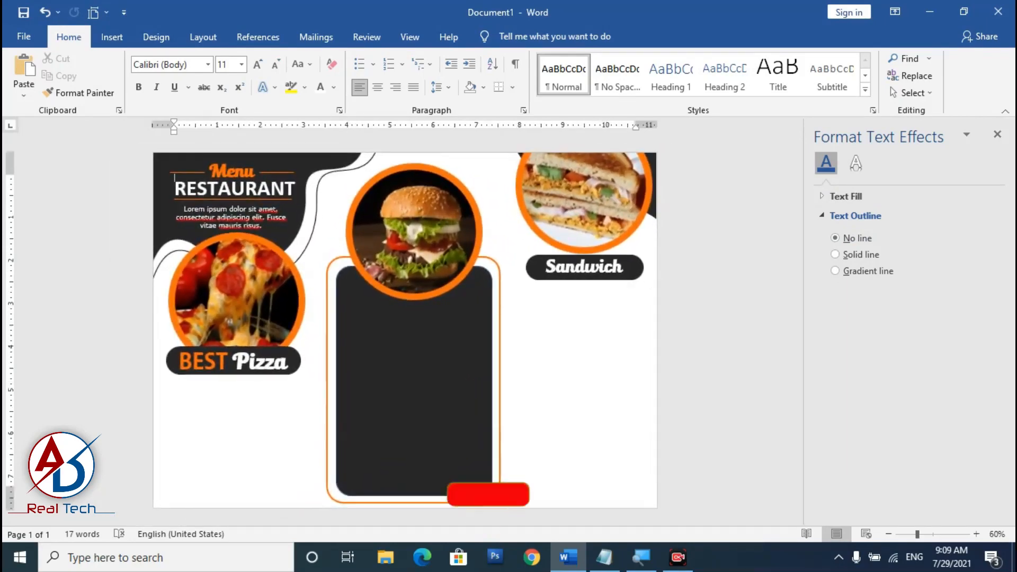
pyautogui.click(110, 41)
pyautogui.click(201, 60)
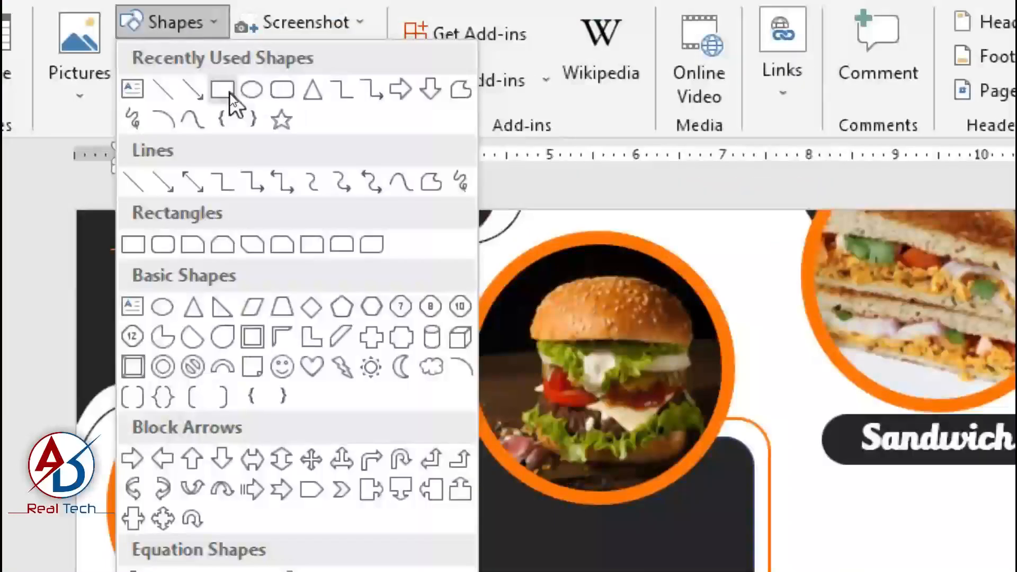
pyautogui.click(226, 93)
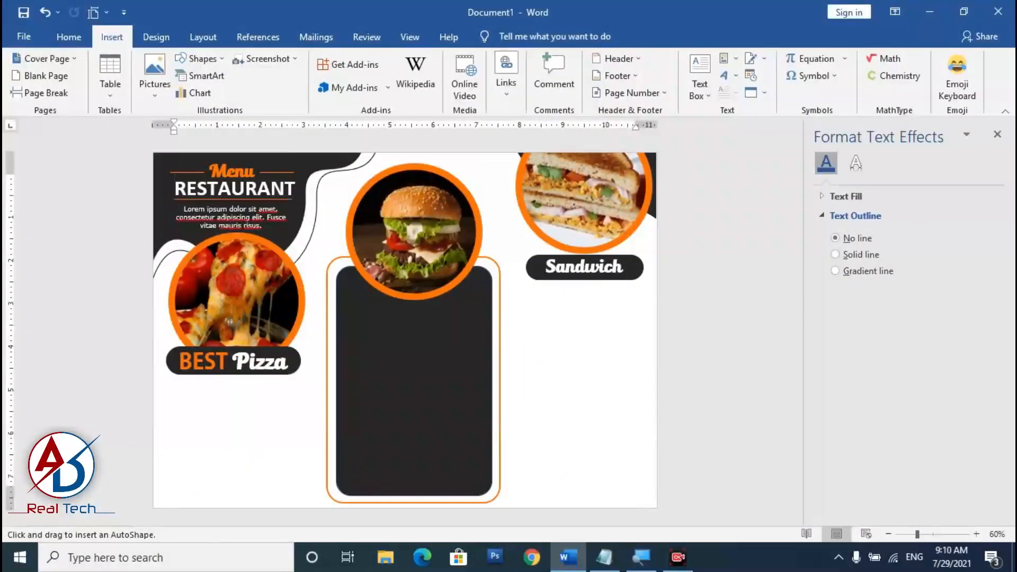
pyautogui.moveTo(353, 272)
pyautogui.mouseDown()
pyautogui.moveTo(476, 319)
pyautogui.moveTo(480, 302)
pyautogui.mouseUp()
pyautogui.scroll(3, 402, 318)
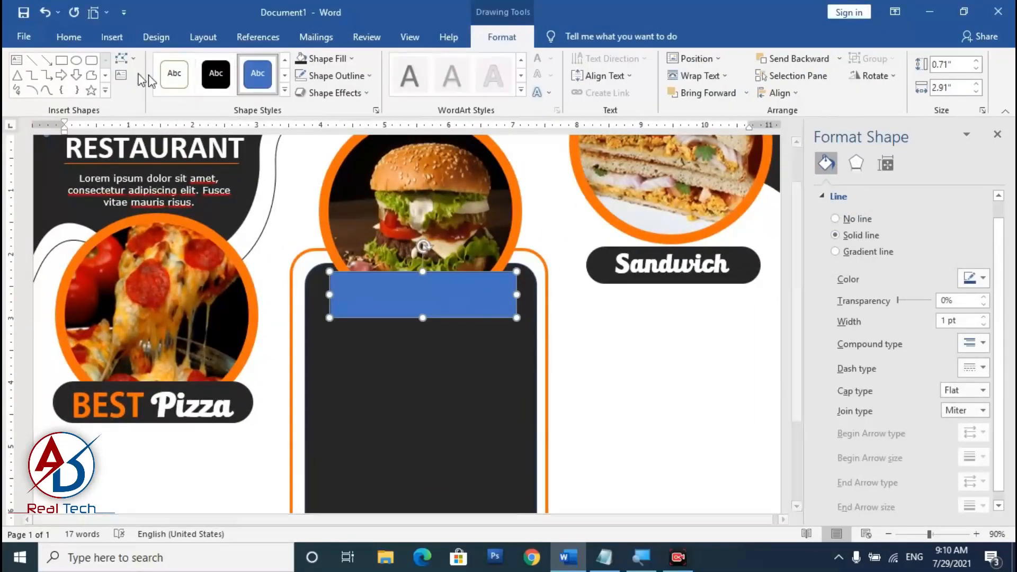
# Edit the rectangle's points, adding one midway on each short edge and pulling both inward to form notched ribbon ends.
pyautogui.click(123, 63)
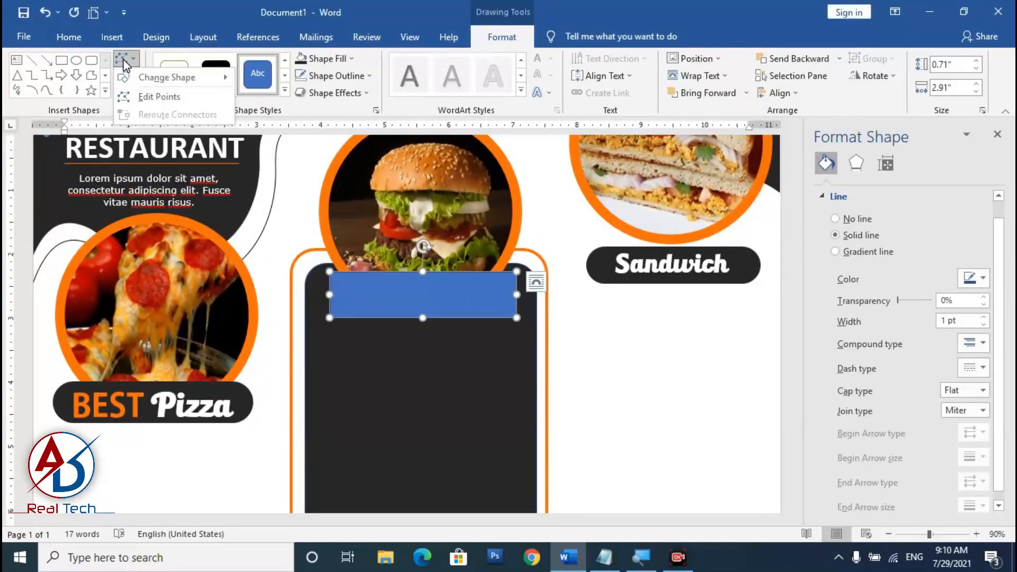
pyautogui.click(146, 96)
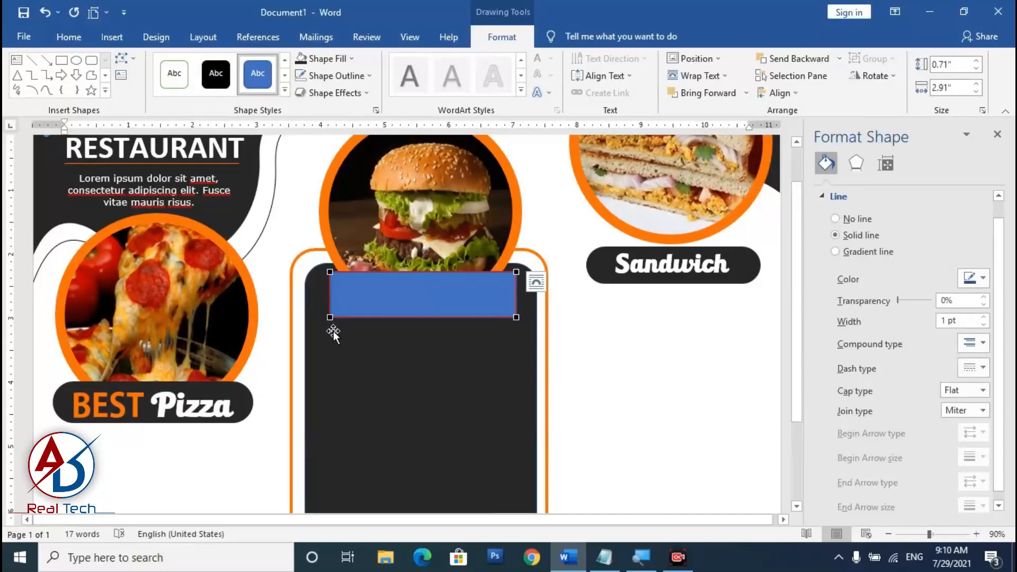
pyautogui.rightClick(330, 294)
pyautogui.click(369, 305)
pyautogui.rightClick(516, 295)
pyautogui.click(540, 305)
pyautogui.moveTo(516, 295); pyautogui.dragTo(498, 294)
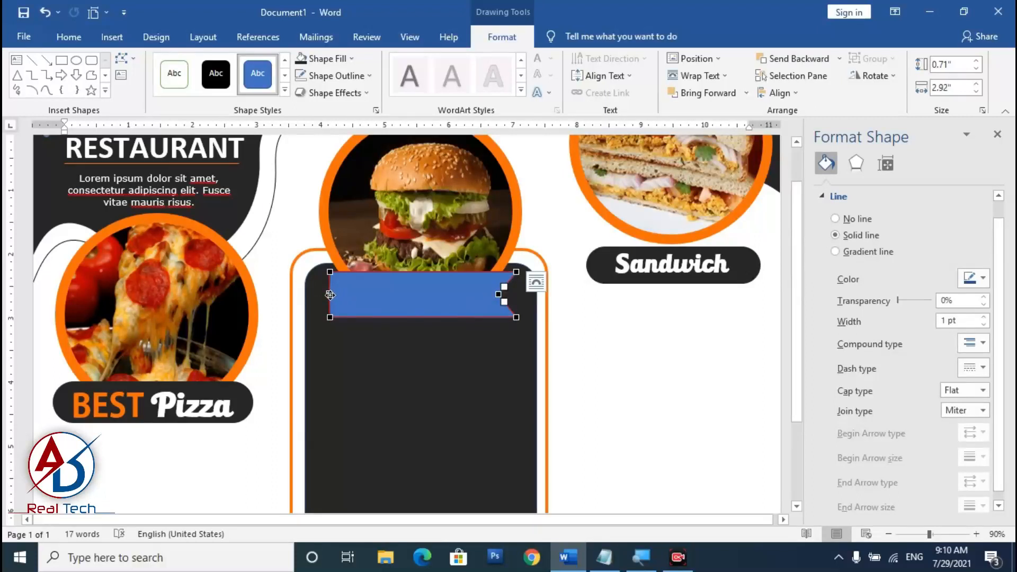
pyautogui.moveTo(330, 295); pyautogui.dragTo(350, 296)
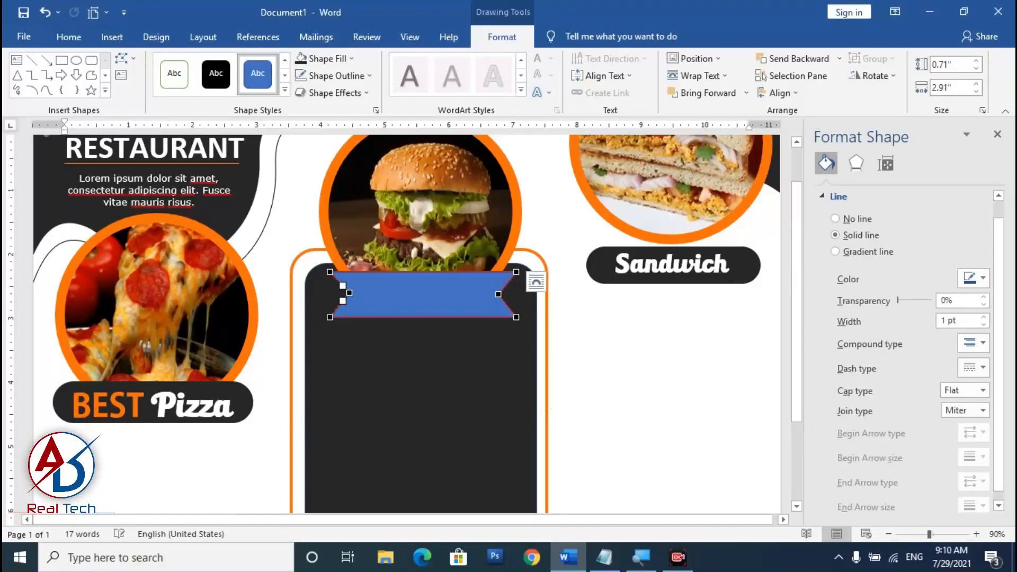
# Reduce the blue ribbon's height to about 0.63", keeping it at the burger circle's lower edge.
pyautogui.click(422, 340)
pyautogui.moveTo(414, 325)
pyautogui.mouseDown()
pyautogui.moveTo(423, 337)
pyautogui.moveTo(431, 328)
pyautogui.mouseUp()
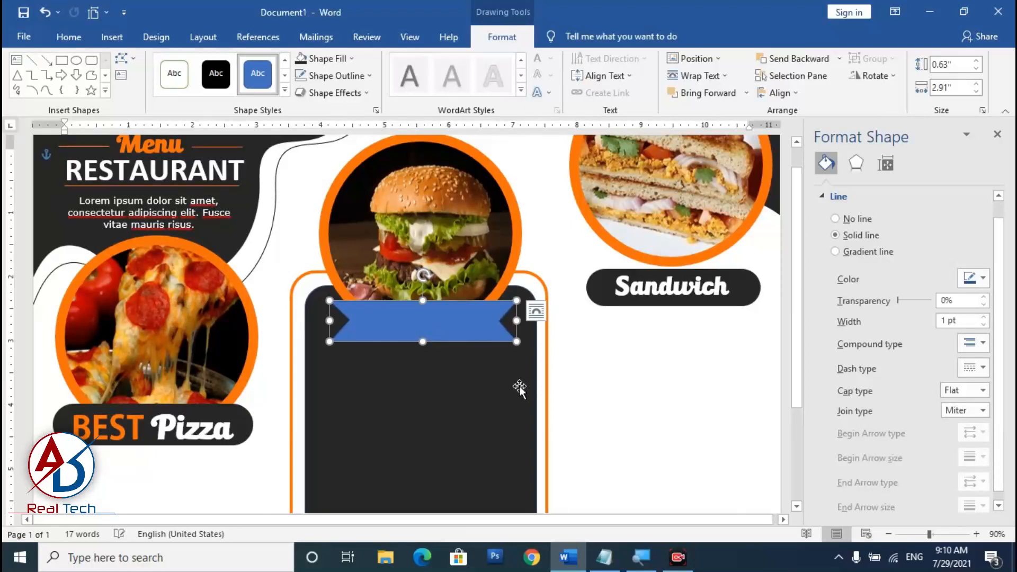
pyautogui.scroll(-4, 519, 386)
pyautogui.scroll(3, 583, 318)
# Duplicate the "Sandwich" text box onto the blue ribbon and replace its text with "Special".
pyautogui.click(653, 234)
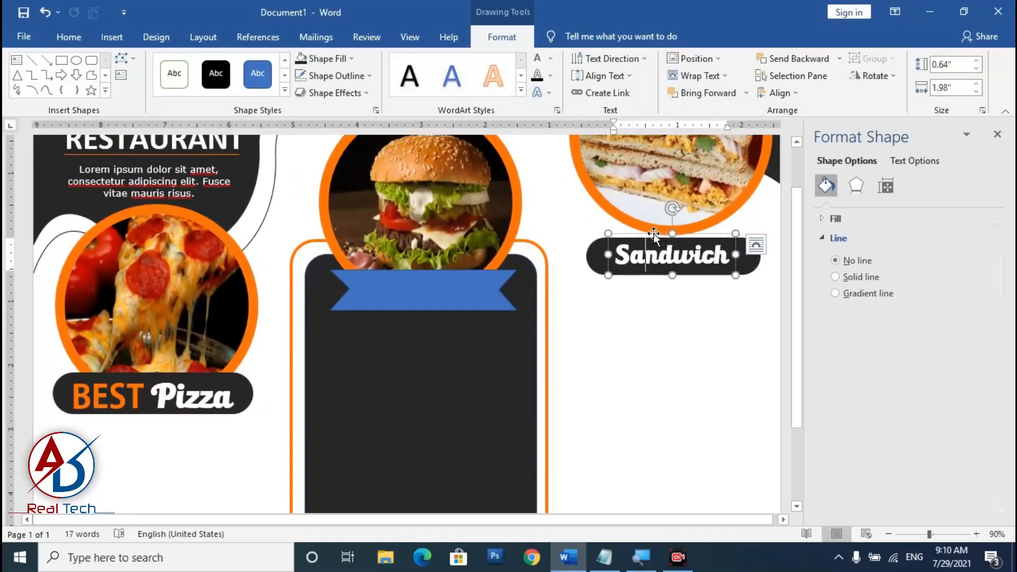
pyautogui.click(654, 234)
pyautogui.hotkey('ctrl', 'd')
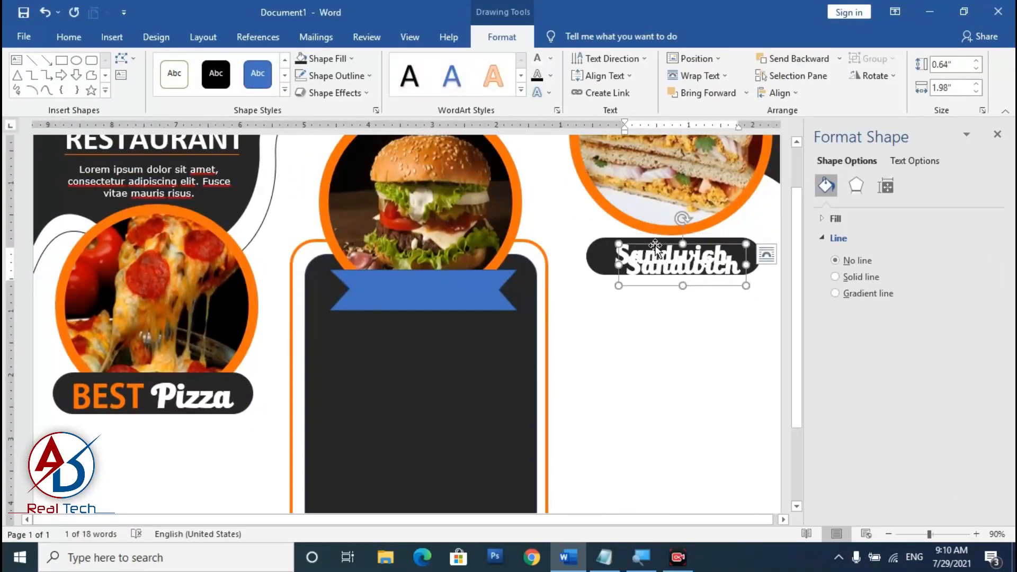
pyautogui.moveTo(655, 247); pyautogui.dragTo(415, 308)
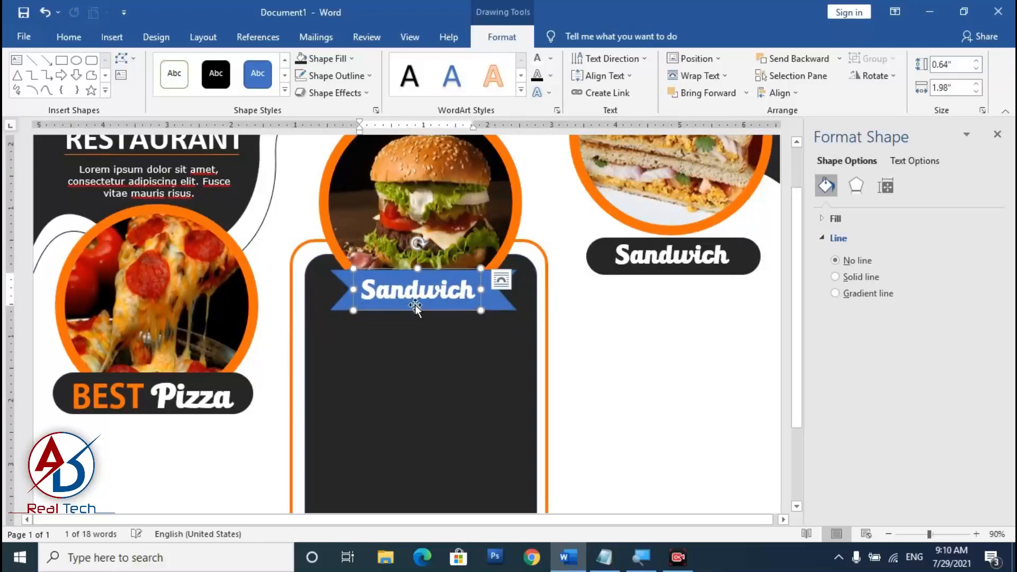
pyautogui.doubleClick(423, 300)
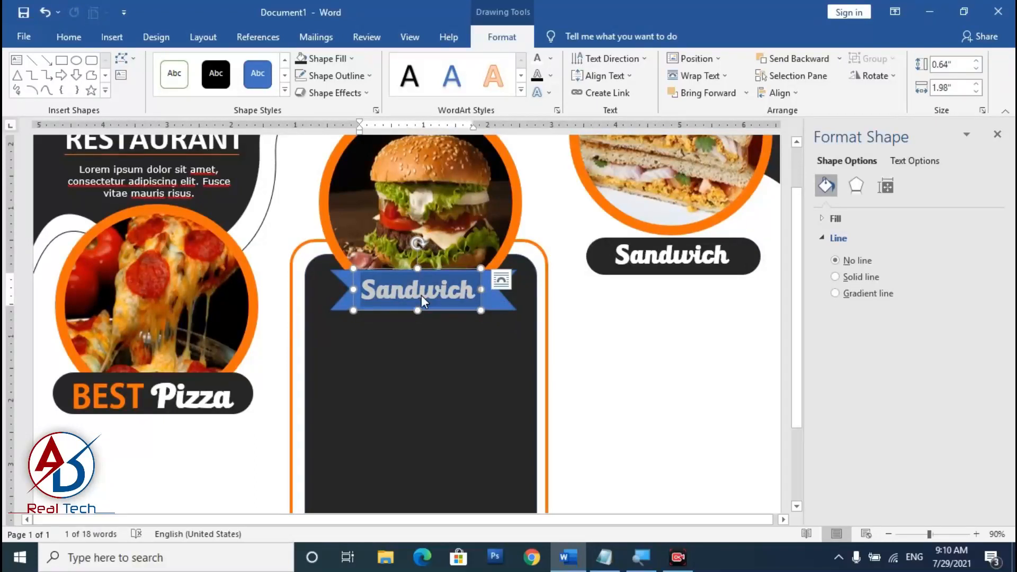
pyautogui.write('Sp')
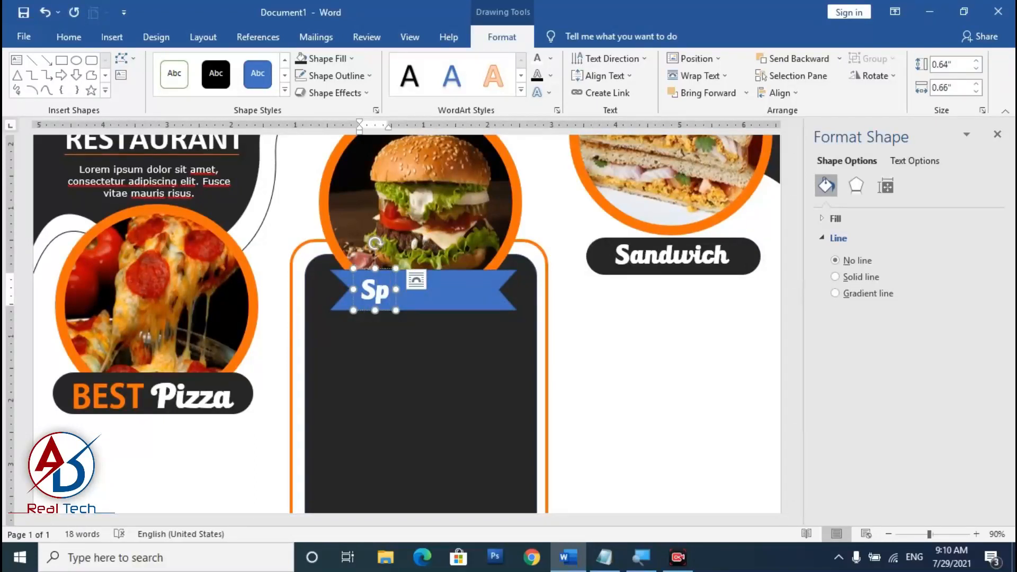
pyautogui.write('ecial')
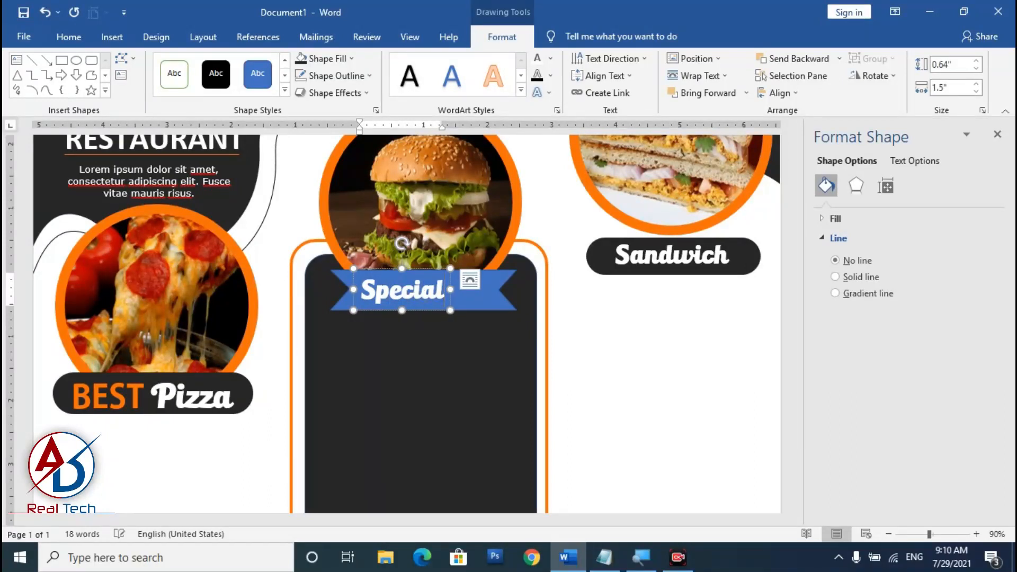
# Set the "Special" text to 36 pt and centre its text box on the blue ribbon.
pyautogui.hotkey('ctrl', 'a')
pyautogui.click(68, 36)
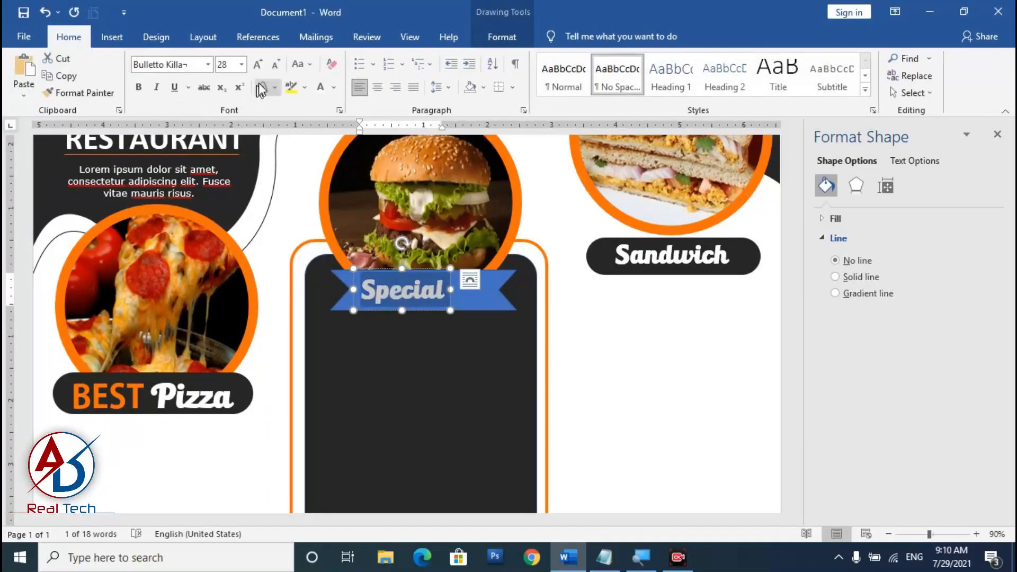
pyautogui.click(258, 64)
pyautogui.click(258, 64)
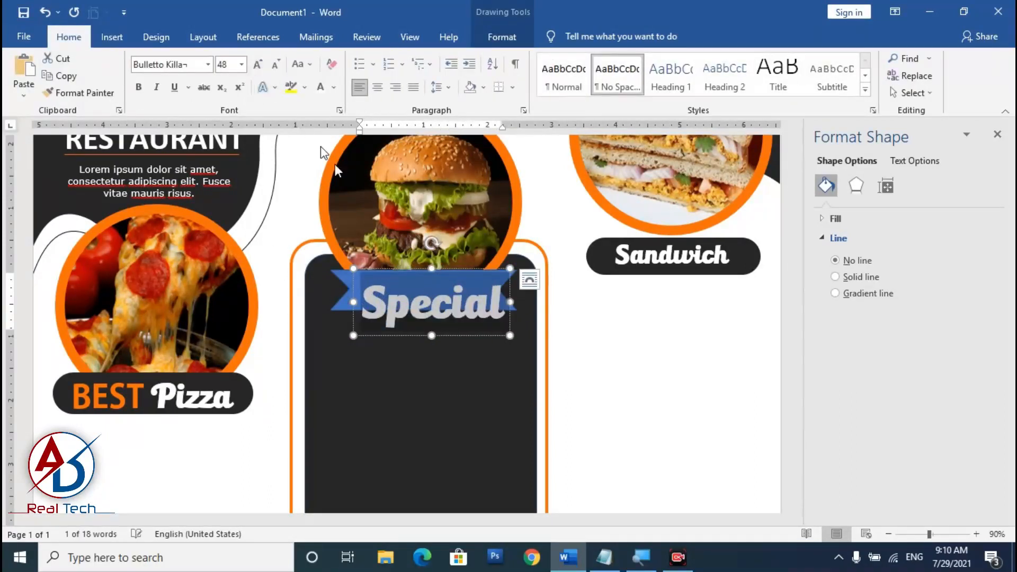
pyautogui.click(275, 66)
pyautogui.moveTo(448, 266); pyautogui.dragTo(460, 260)
pyautogui.press('Down')
pyautogui.press('Down')
pyautogui.press('Down')
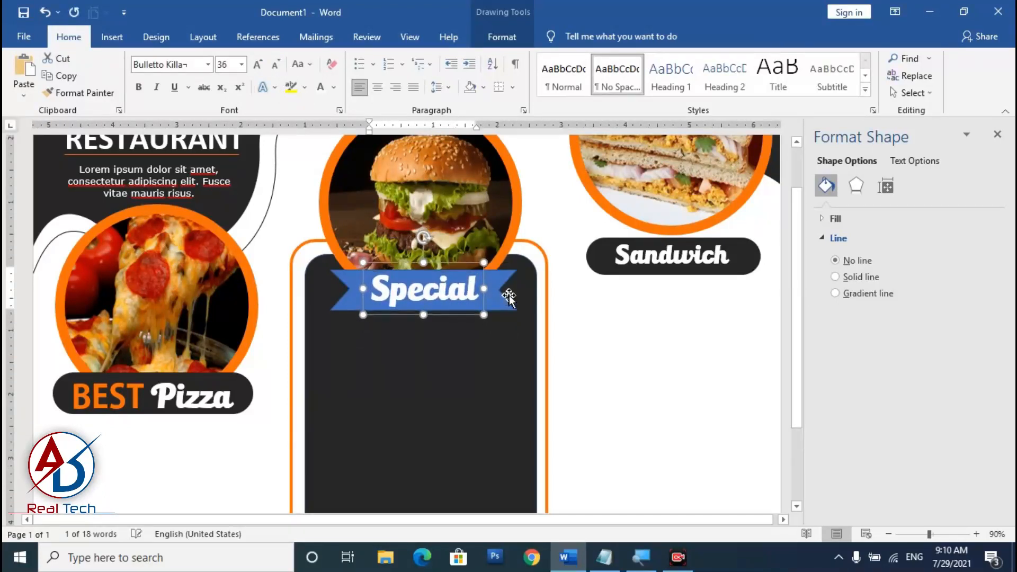
# Fill the ribbon behind "Special" with the recent orange and remove its outline.
pyautogui.click(497, 293)
pyautogui.click(502, 36)
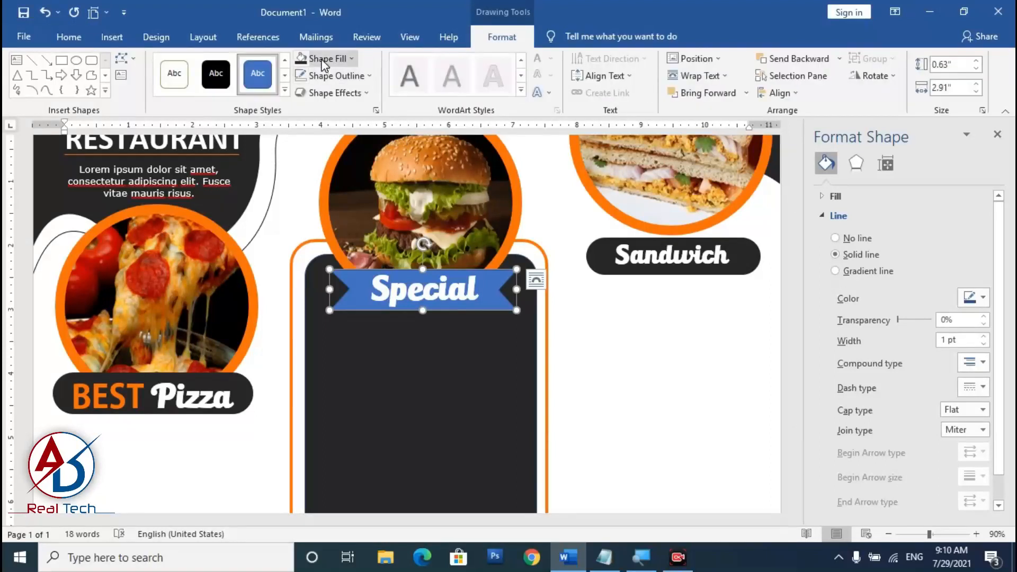
pyautogui.click(324, 58)
pyautogui.click(301, 205)
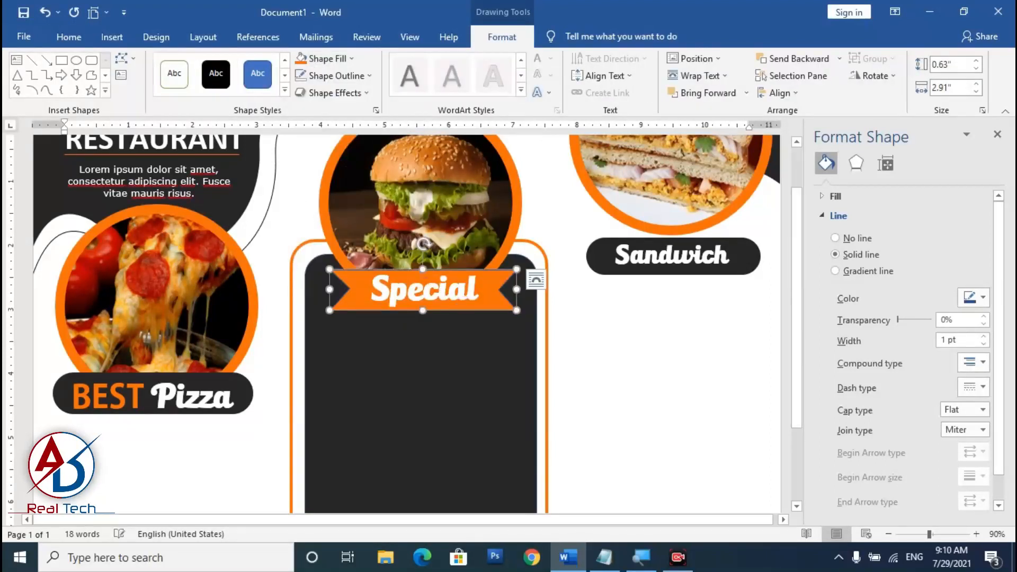
pyautogui.click(334, 76)
pyautogui.click(348, 240)
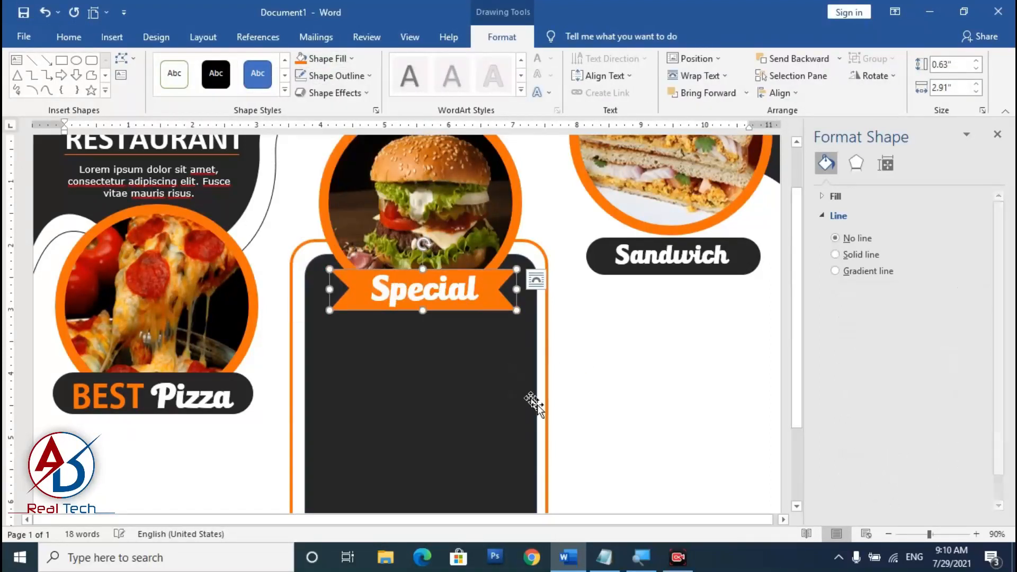
# Duplicate the "Special" text box just below the ribbon and replace its text with "BURGUR".
pyautogui.click(448, 272)
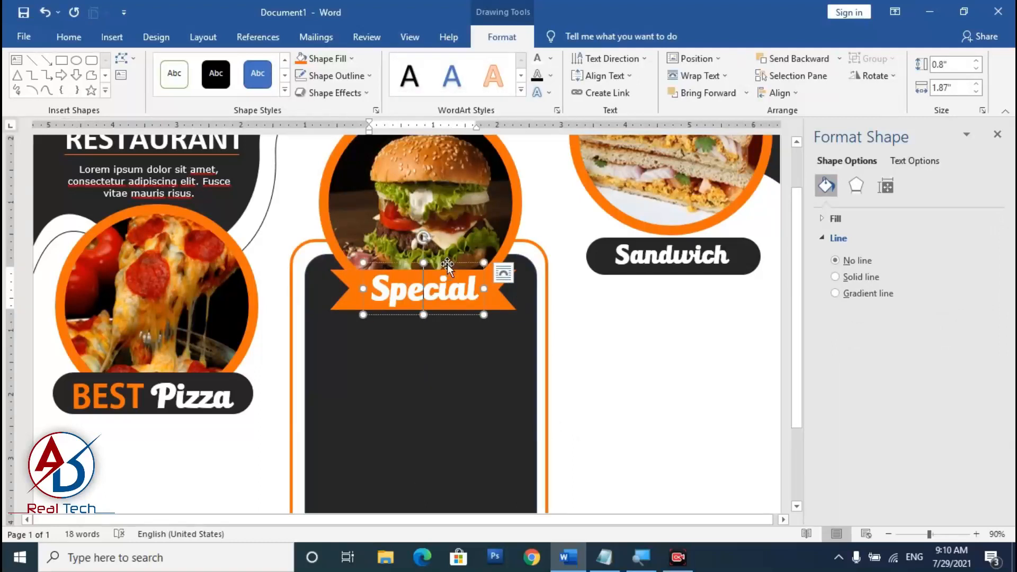
pyautogui.hotkey('ctrl', 'd')
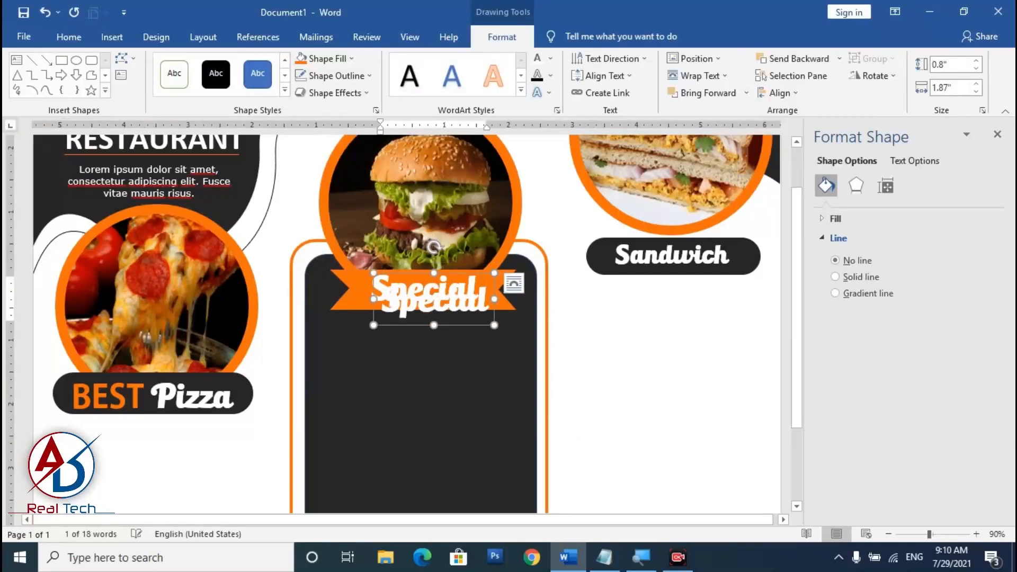
pyautogui.moveTo(473, 276); pyautogui.dragTo(469, 306)
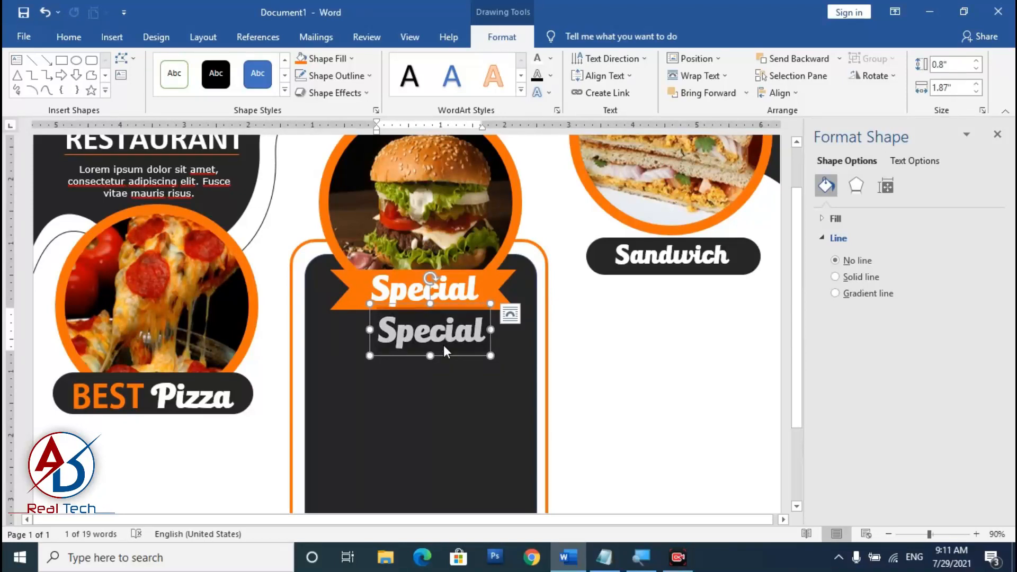
pyautogui.write('BURG')
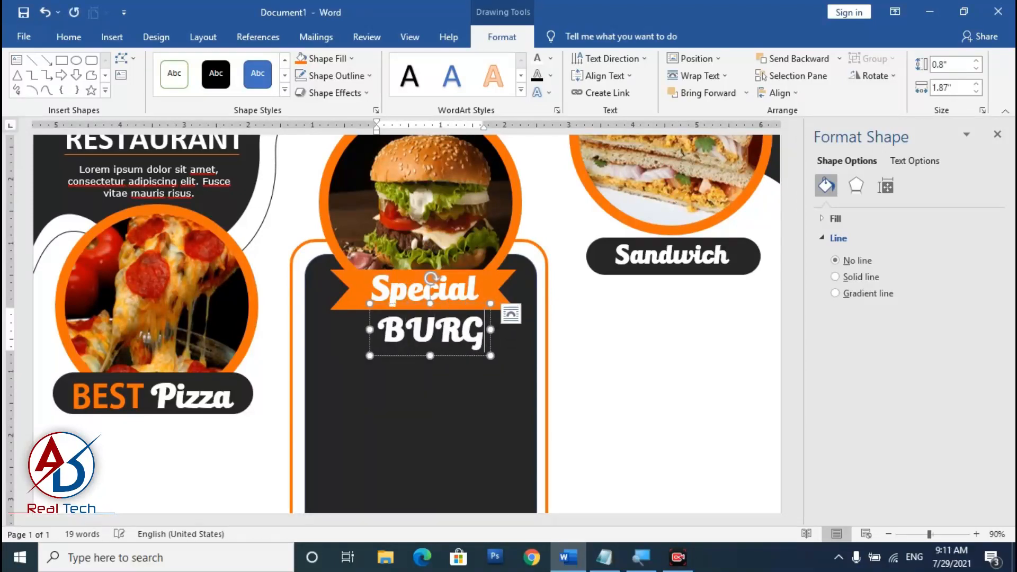
pyautogui.write('UER')
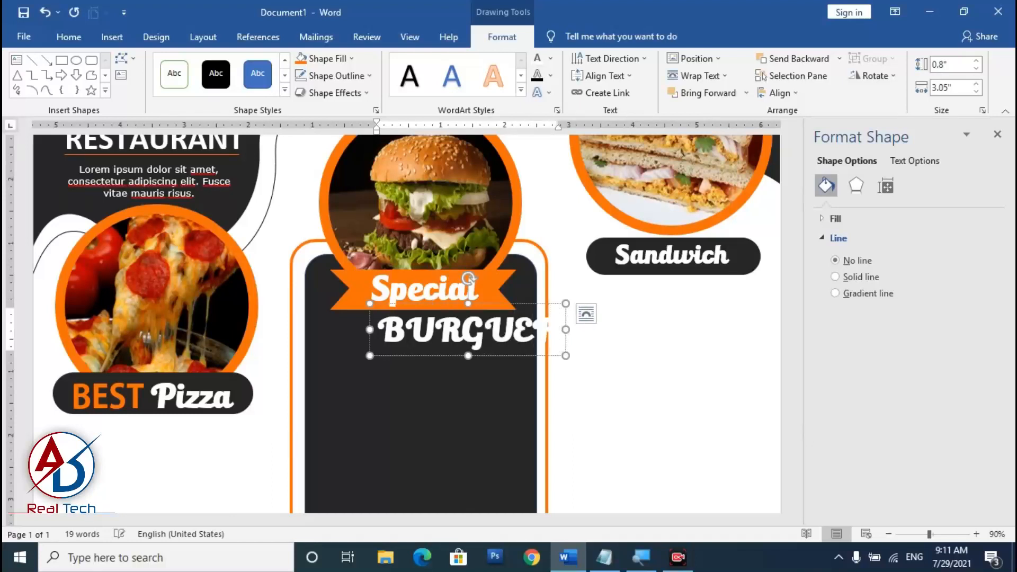
pyautogui.doubleClick(444, 345)
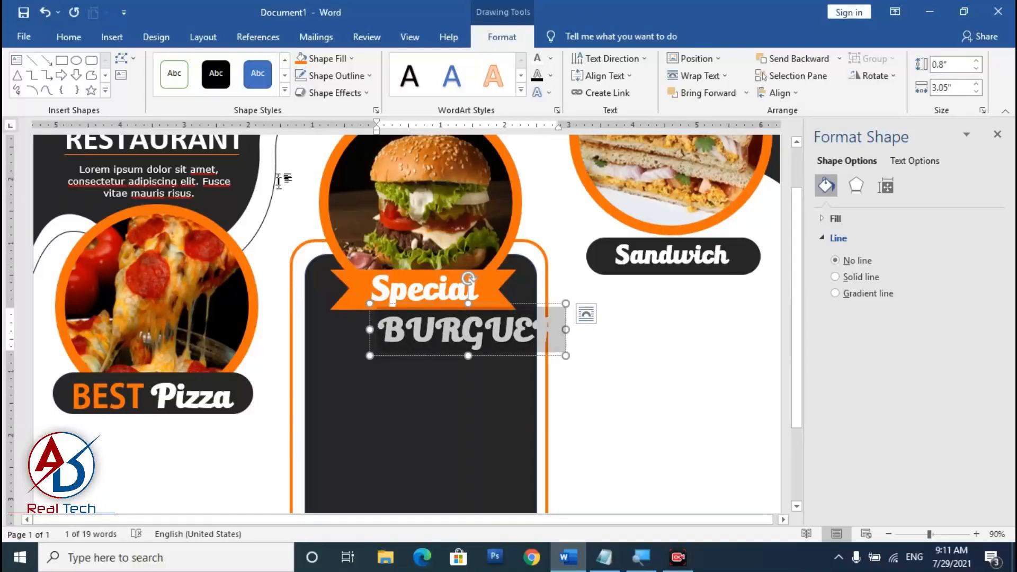
pyautogui.click(68, 38)
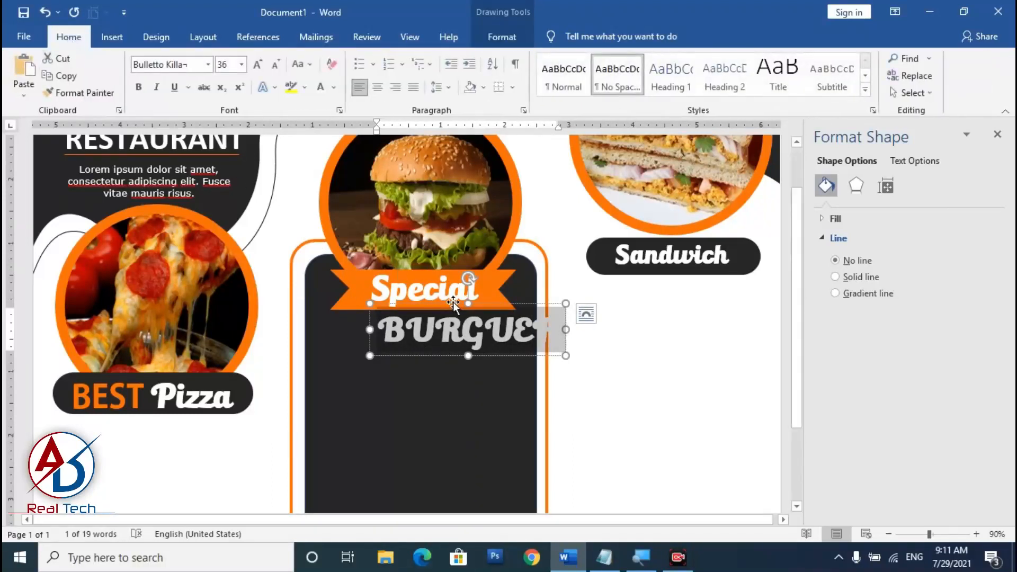
pyautogui.click(532, 330)
pyautogui.press('BackSpace')
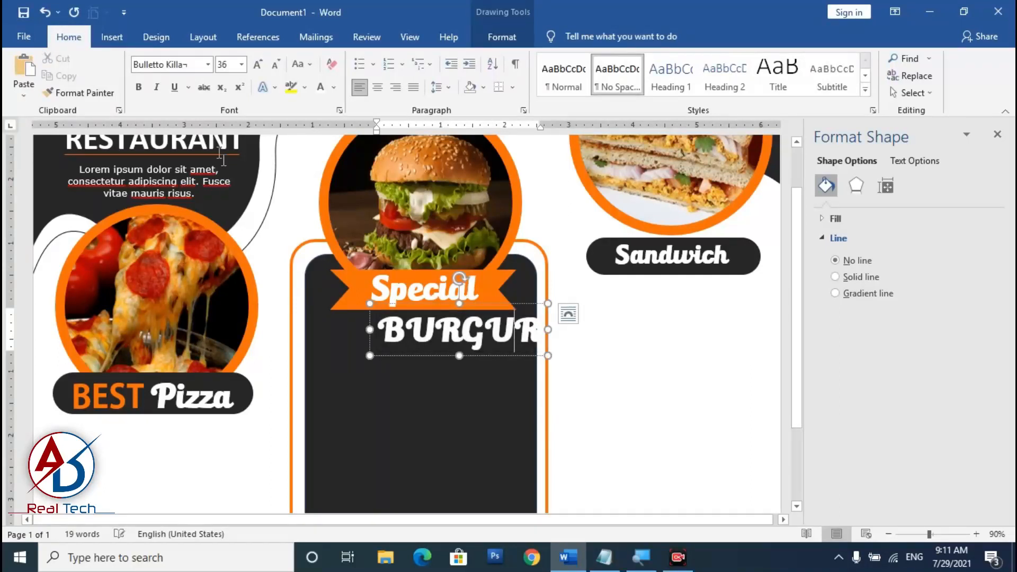
# Change the "BURGUR" font to Kozuka Gothic Pro H and centre its text box beneath the ribbon.
pyautogui.hotkey('ctrl', 'a')
pyautogui.click(199, 64)
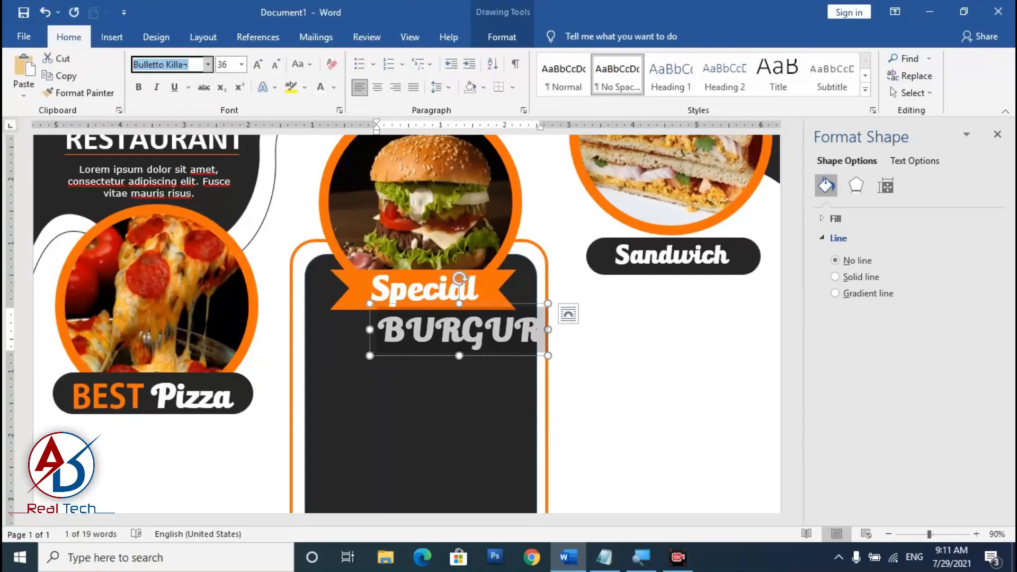
pyautogui.click(208, 64)
pyautogui.moveTo(339, 95); pyautogui.dragTo(348, 283)
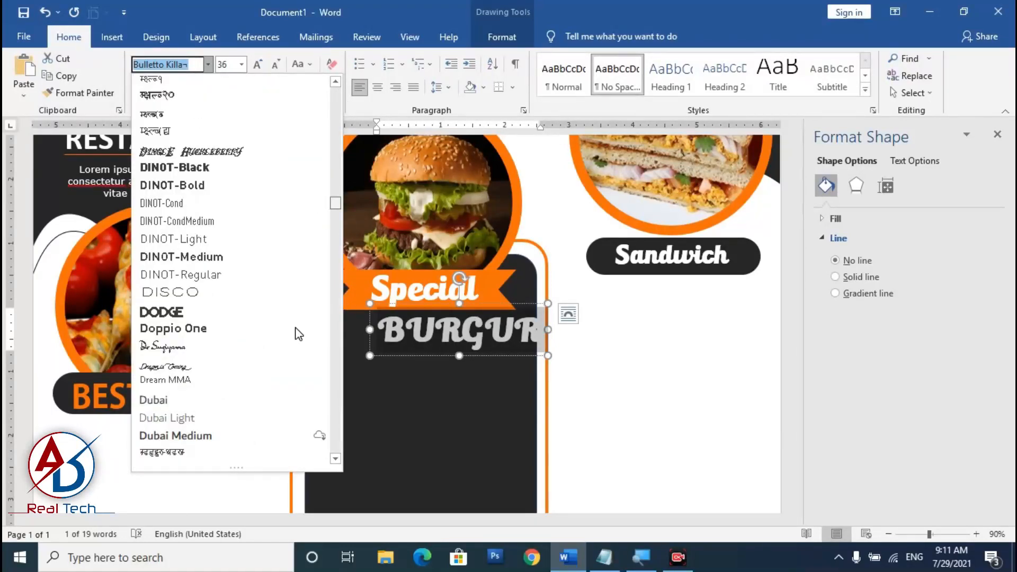
pyautogui.scroll(-20, 295, 334)
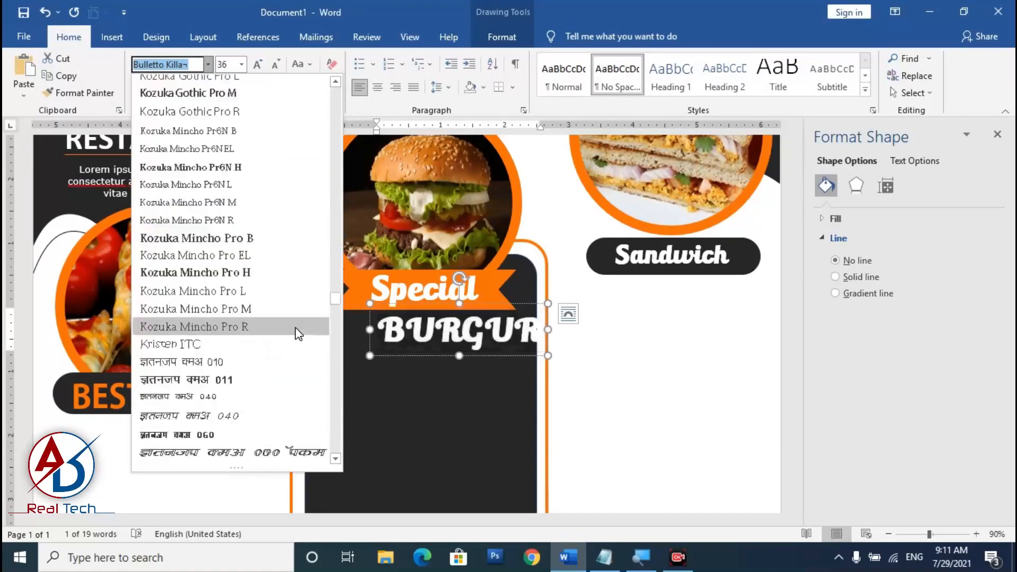
pyautogui.scroll(3, 229, 249)
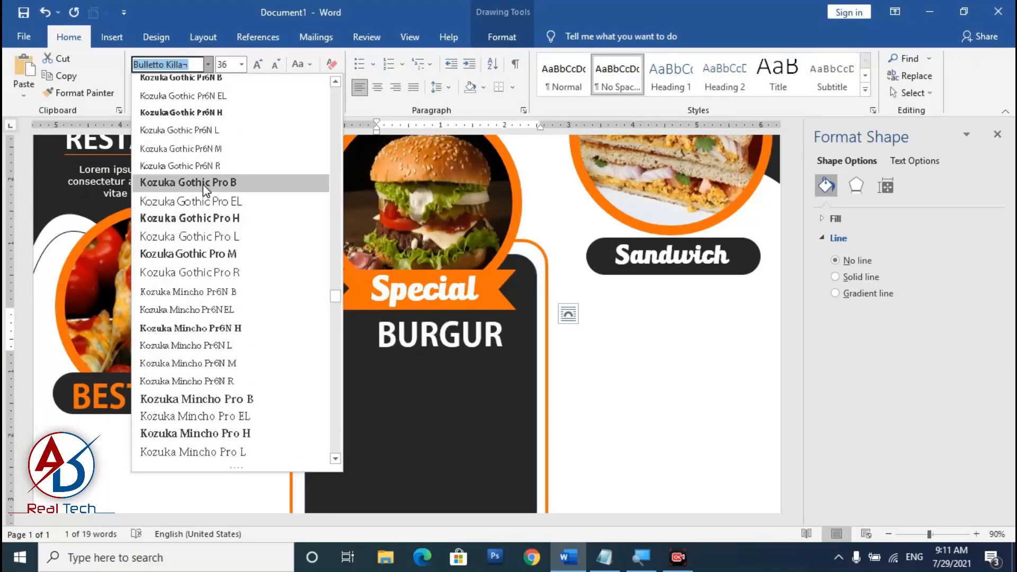
pyautogui.click(205, 217)
pyautogui.click(415, 313)
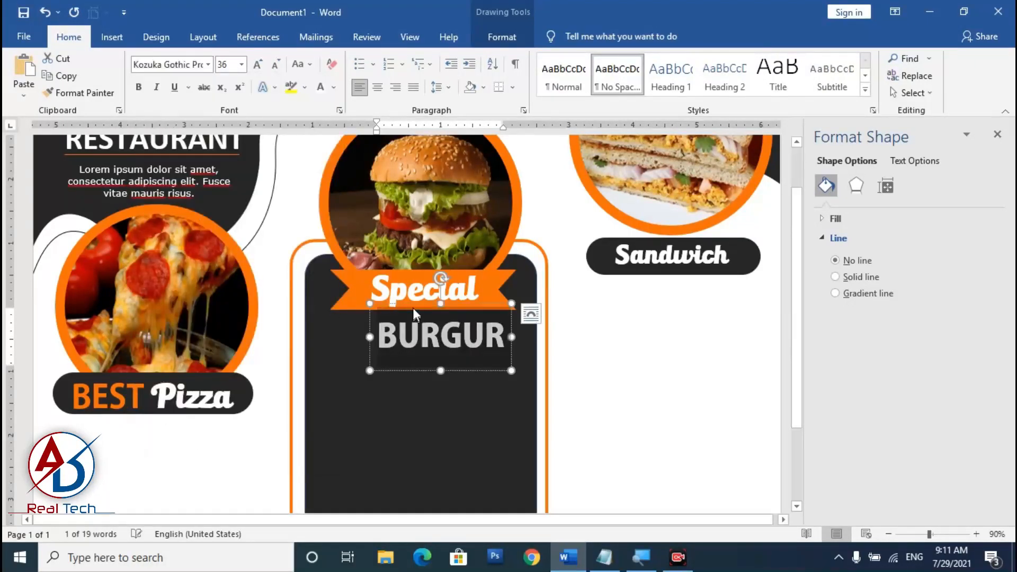
pyautogui.moveTo(410, 303); pyautogui.dragTo(394, 300)
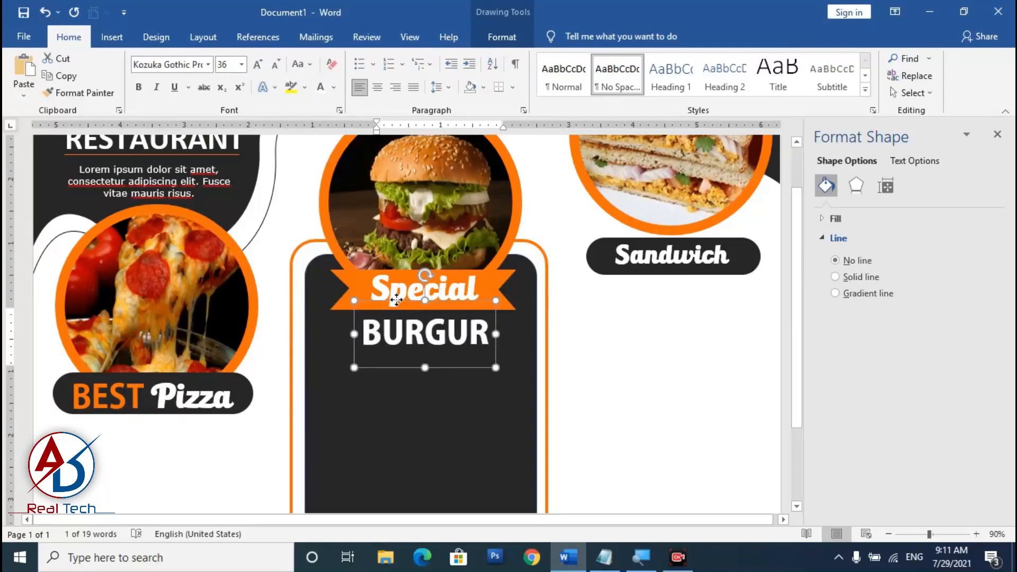
pyautogui.click(645, 390)
# Draw a 0.33" circle below the "BEST Pizza" label, filled dark grey with no outline.
pyautogui.scroll(-3, 411, 402)
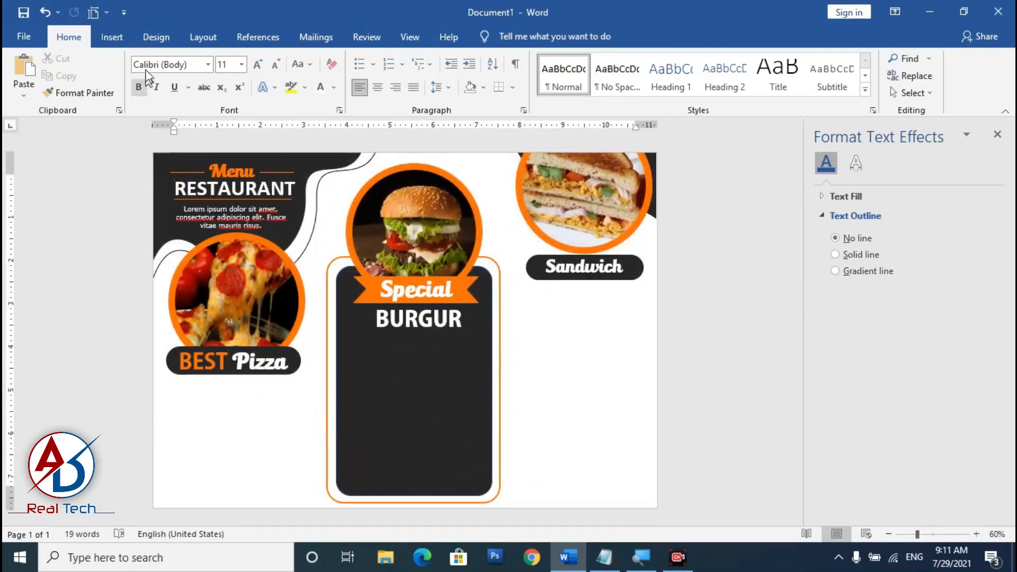
pyautogui.click(112, 36)
pyautogui.click(203, 60)
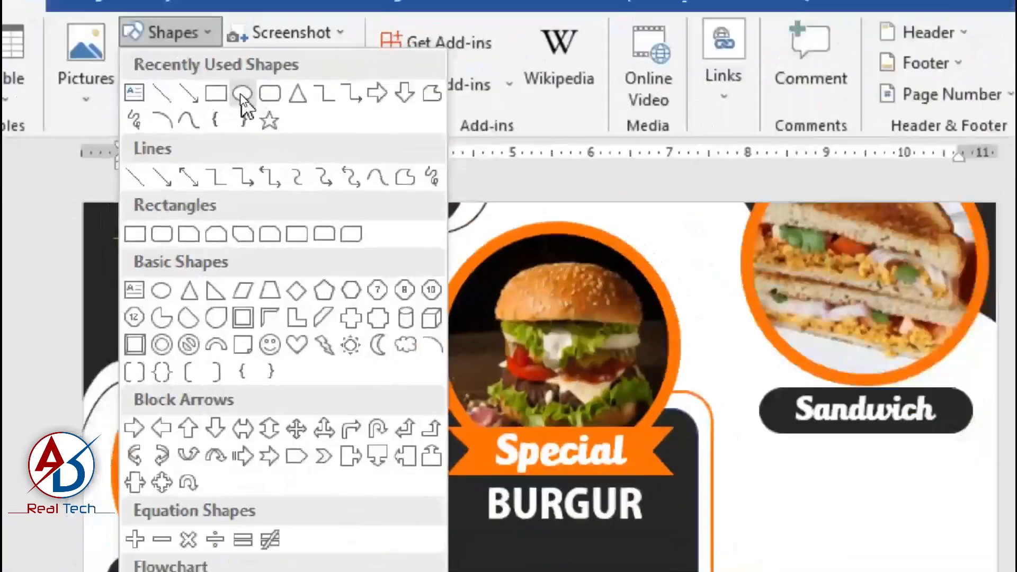
pyautogui.click(241, 95)
pyautogui.moveTo(199, 422)
pyautogui.mouseDown()
pyautogui.moveTo(213, 441)
pyautogui.moveTo(204, 433)
pyautogui.mouseUp()
pyautogui.click(325, 58)
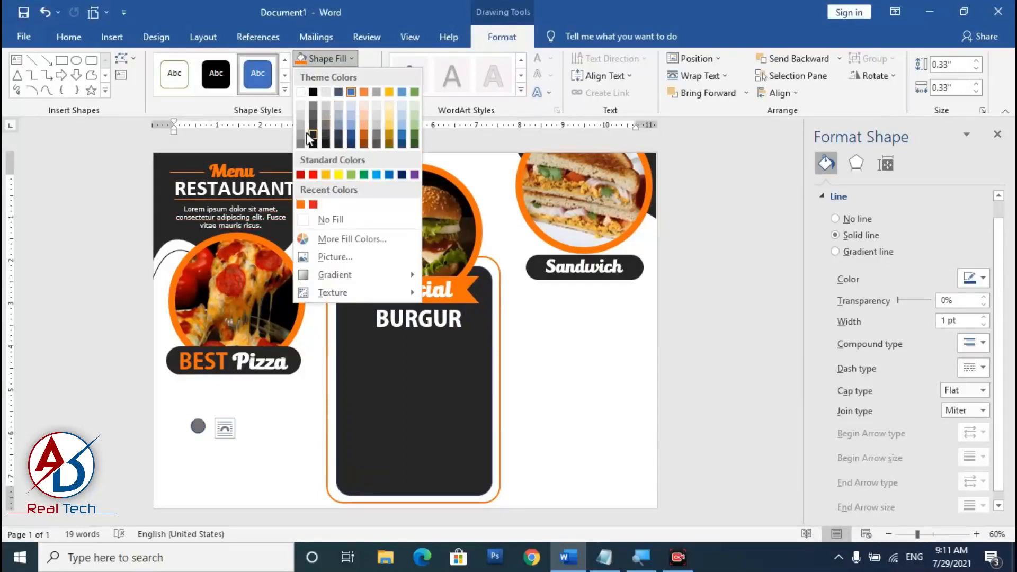
pyautogui.click(312, 139)
pyautogui.click(331, 76)
pyautogui.click(346, 236)
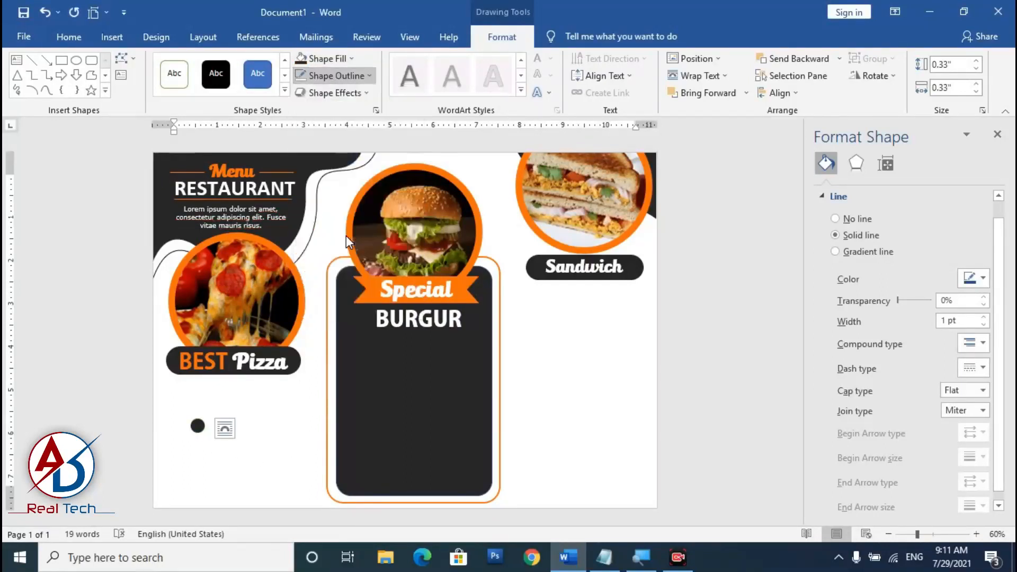
# Place dark circles around the pizza picture: one at its lower left, one at its upper right and one beside the label's right end.
pyautogui.moveTo(198, 426); pyautogui.dragTo(313, 262)
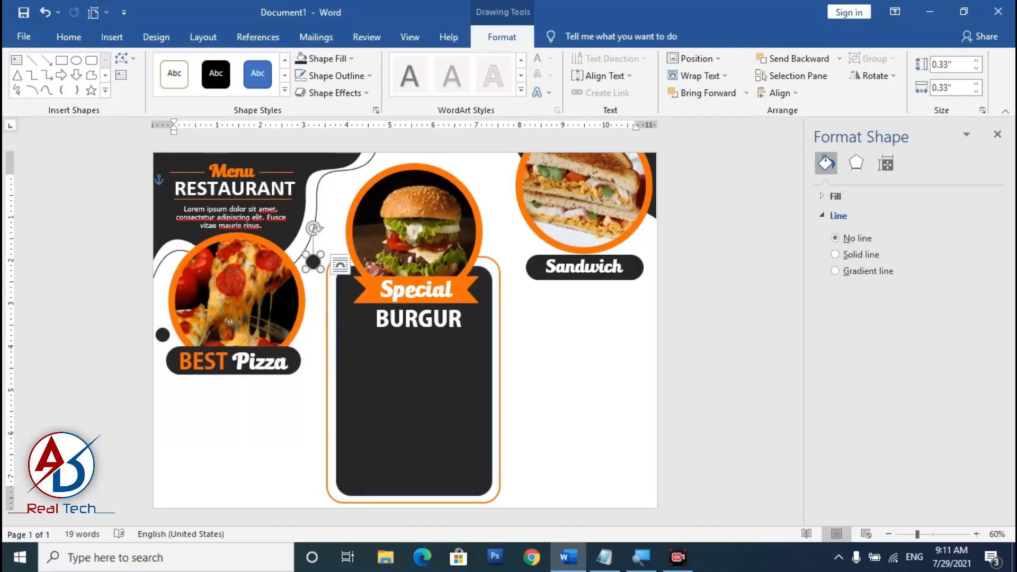
pyautogui.hotkey('ctrl', 'd')
pyautogui.moveTo(319, 271); pyautogui.dragTo(313, 359)
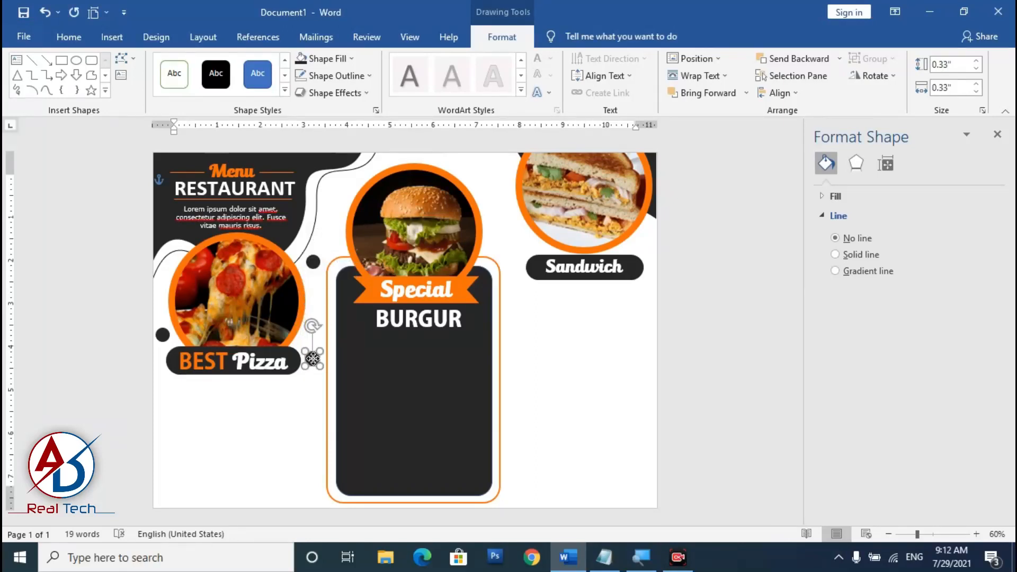
# Fill the two small circles on the right side of the pizza picture with the recent orange.
pyautogui.click(320, 58)
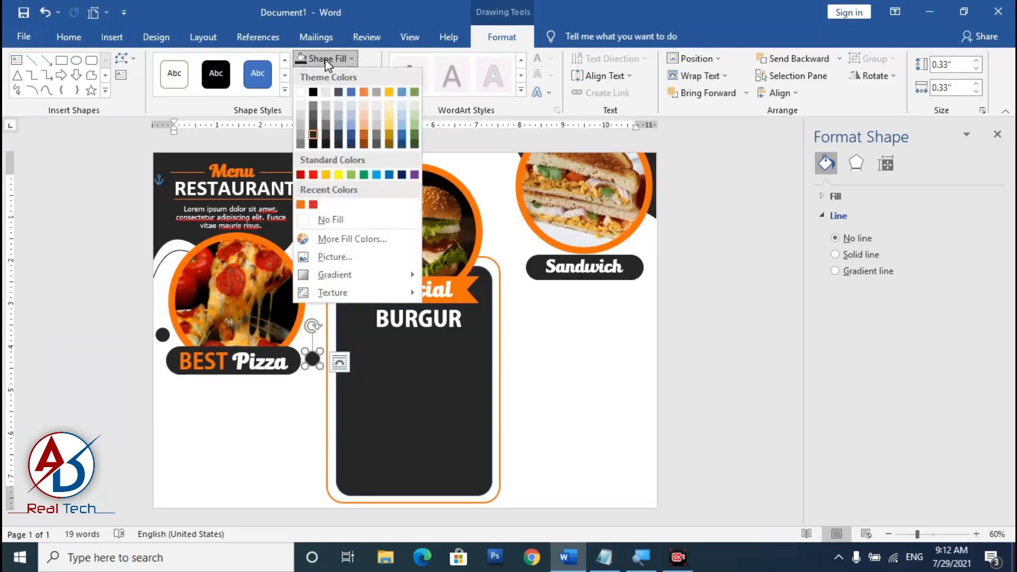
pyautogui.click(300, 205)
pyautogui.click(313, 261)
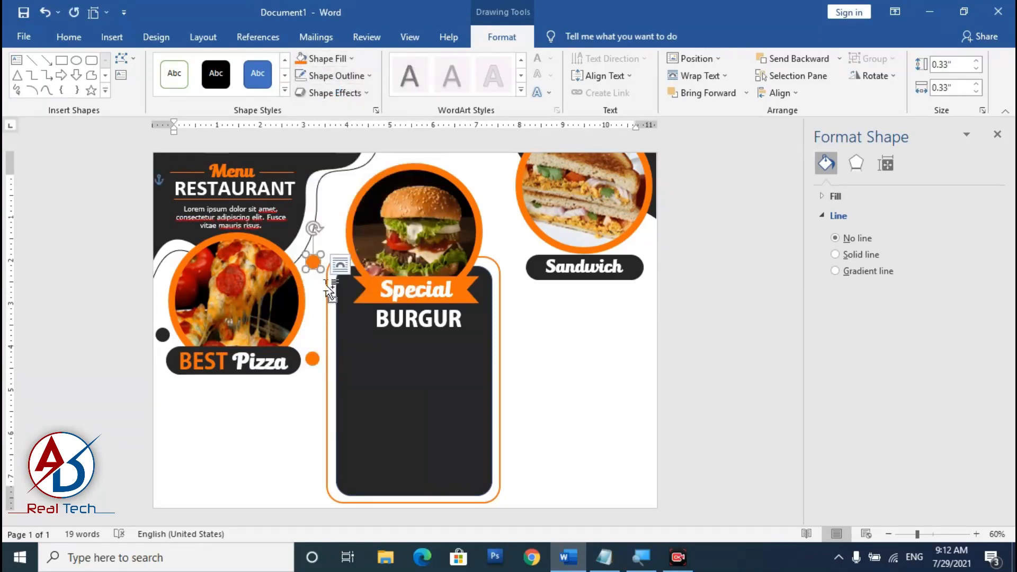
# Duplicate the upper orange circle and place two copies, one above the other, between the burger and sandwich pictures.
pyautogui.moveTo(314, 262); pyautogui.dragTo(319, 267)
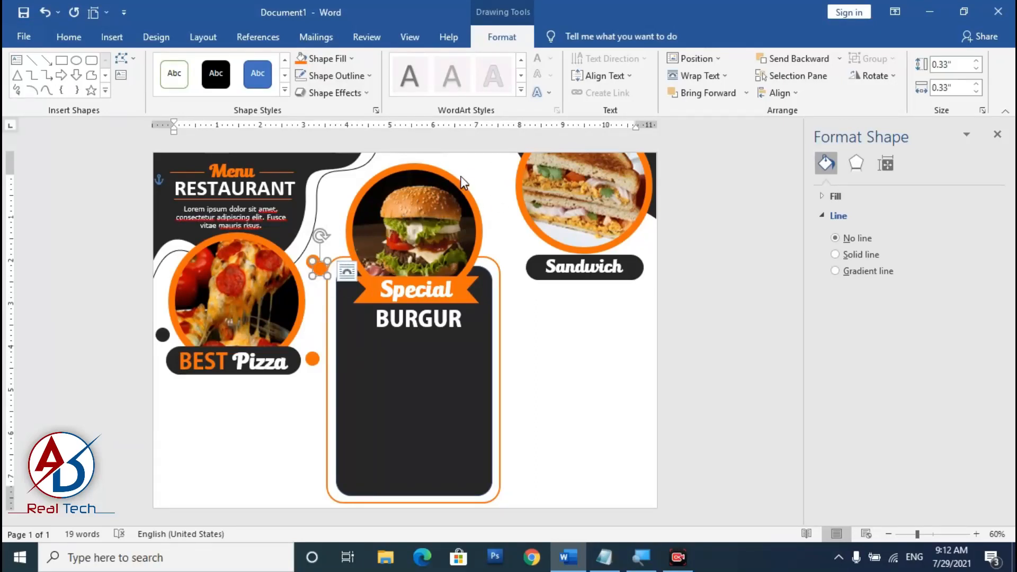
pyautogui.keyDown('ctrl'); pyautogui.scroll(2, 460, 175); pyautogui.keyUp('ctrl')
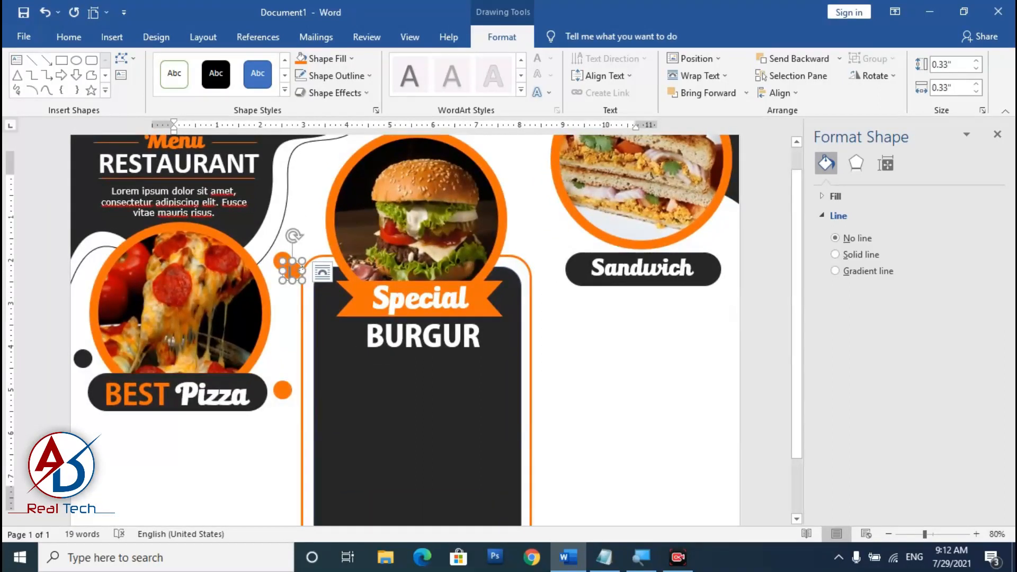
pyautogui.click(295, 335)
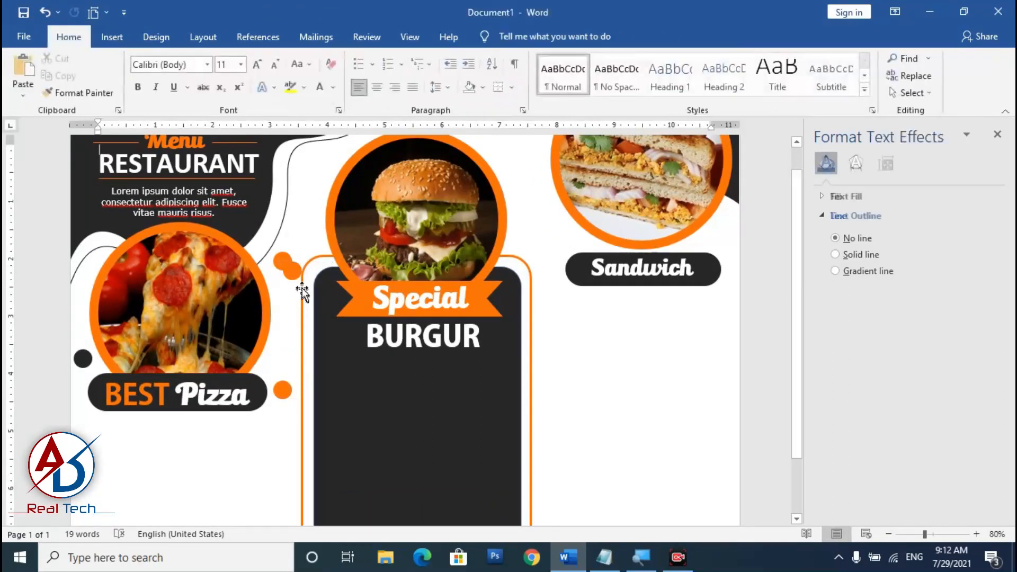
pyautogui.moveTo(297, 270)
pyautogui.mouseDown()
pyautogui.moveTo(519, 150)
pyautogui.moveTo(539, 247)
pyautogui.mouseUp()
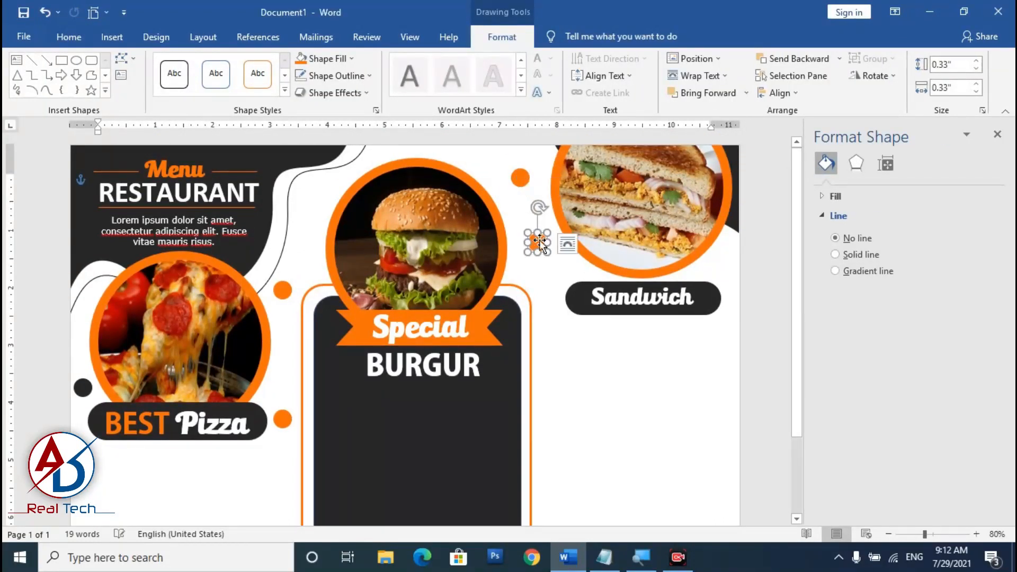
# Fill the lower orange circle between the burger and sandwich pictures dark grey and place a copy at the sandwich picture's lower right.
pyautogui.click(301, 62)
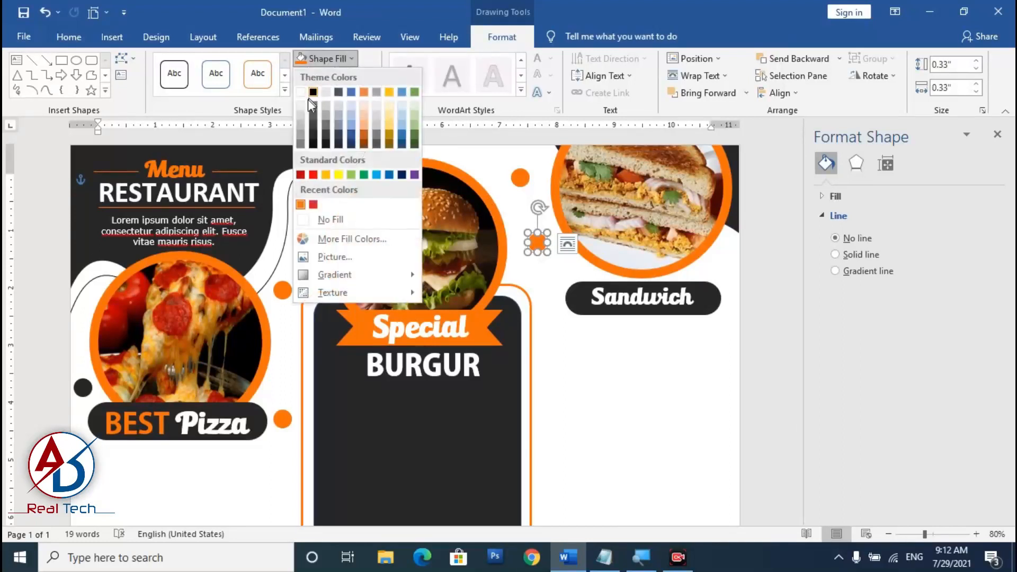
pyautogui.click(314, 136)
pyautogui.keyDown('ctrl'); pyautogui.moveTo(537, 242); pyautogui.dragTo(548, 252); pyautogui.keyUp('ctrl')
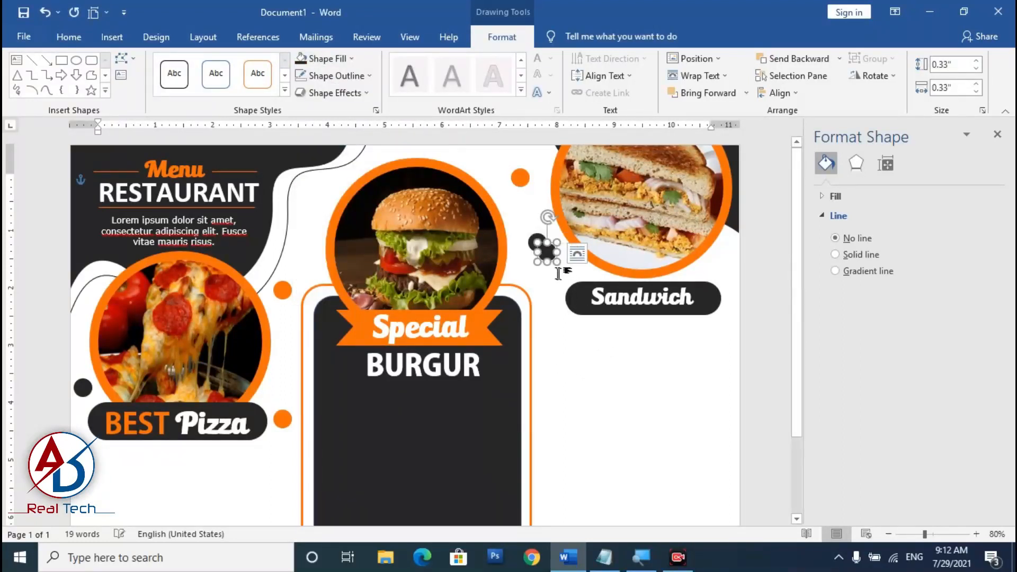
pyautogui.click(736, 211)
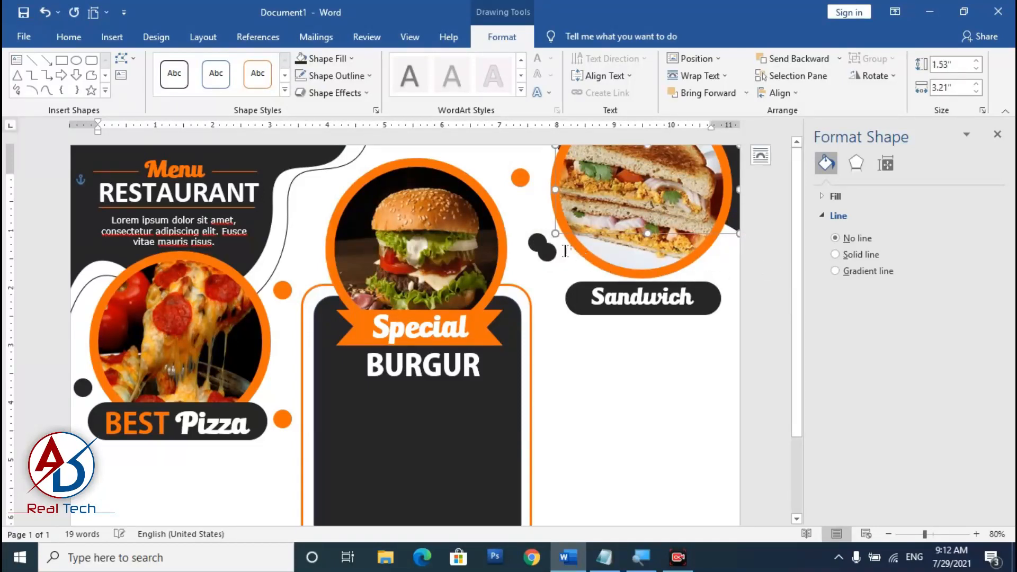
pyautogui.moveTo(549, 254); pyautogui.dragTo(723, 260)
# Duplicate the dark circle and place the copy just outside the lower right corner of the burger panel.
pyautogui.scroll(-4, 590, 400)
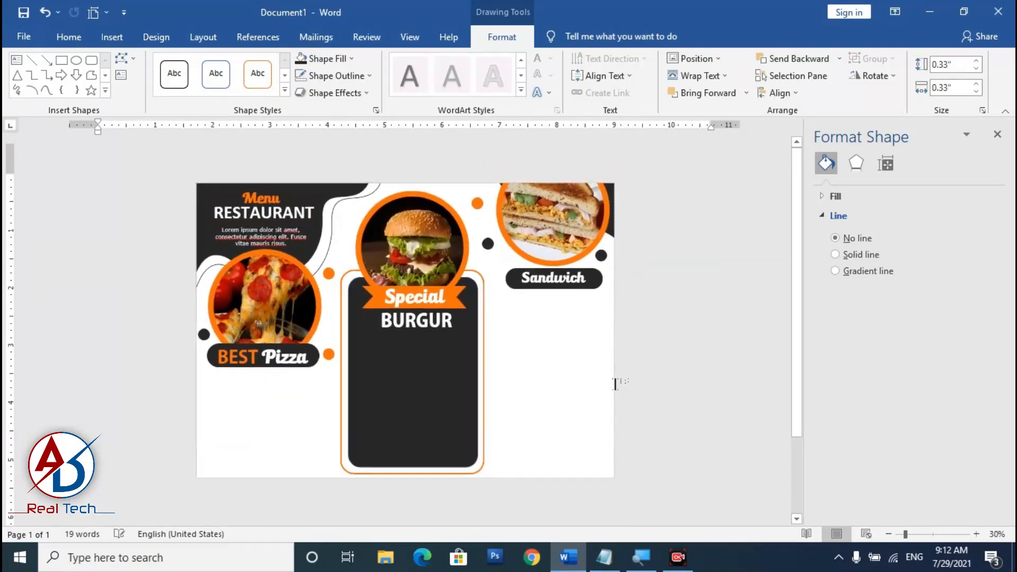
pyautogui.scroll(2, 590, 400)
pyautogui.scroll(-2, 464, 402)
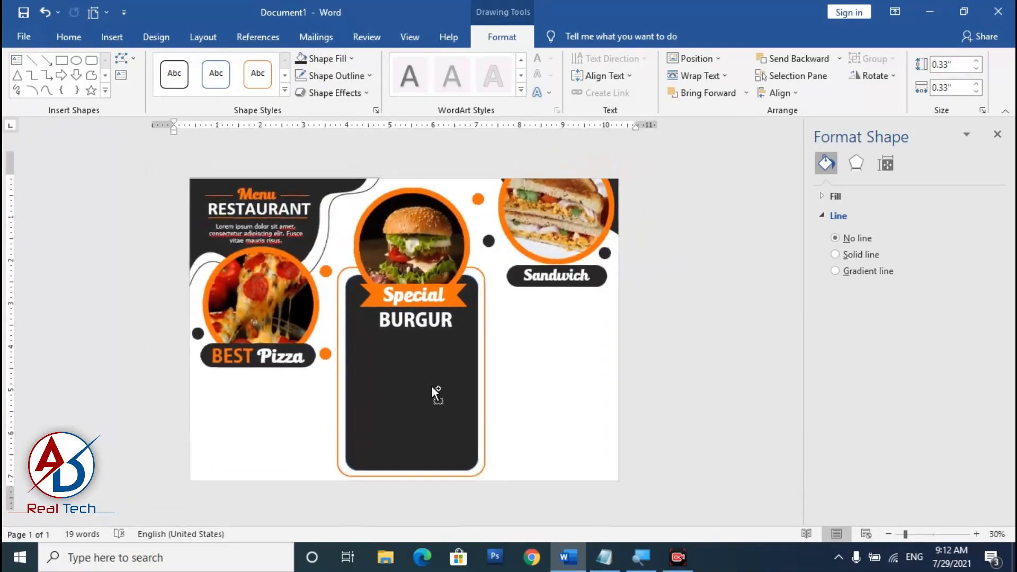
pyautogui.scroll(3, 430, 392)
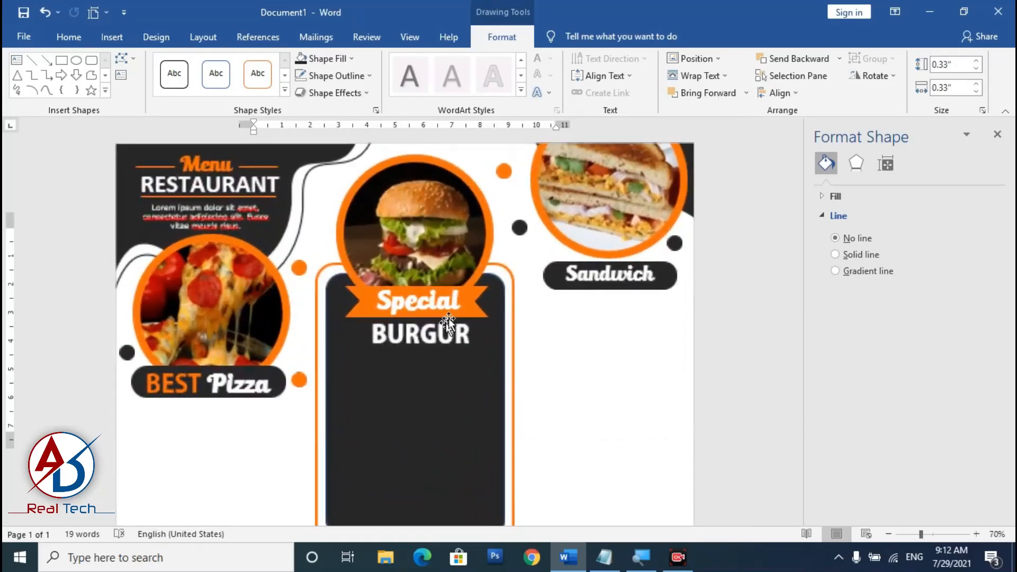
pyautogui.hotkey('ctrl', 'd')
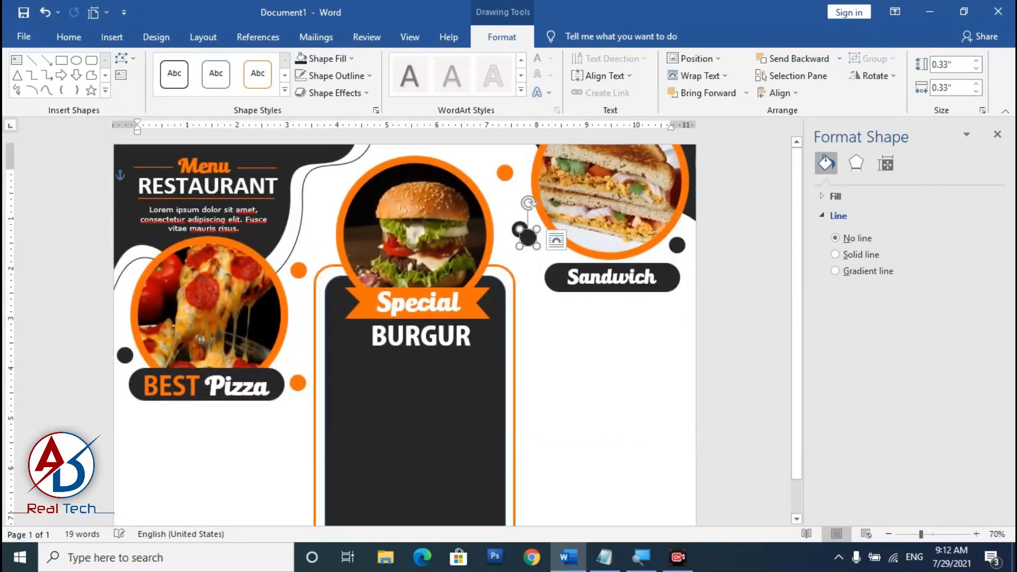
pyautogui.moveTo(530, 241); pyautogui.dragTo(533, 497)
pyautogui.scroll(-1, 534, 497)
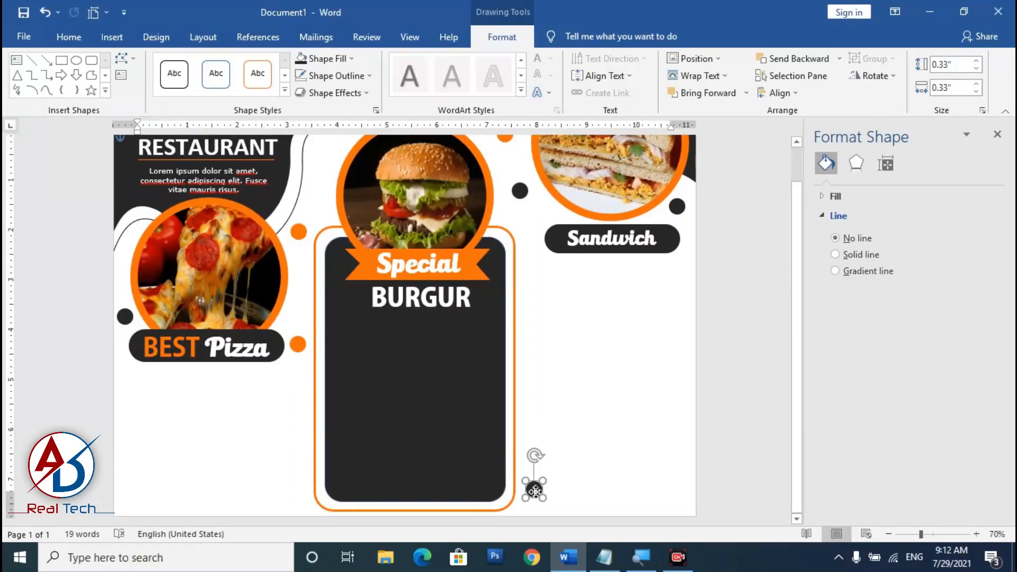
pyautogui.scroll(1, 517, 193)
# Duplicate the orange circle beside the burger picture and place the copy just above the dark circle at the panel's lower right.
pyautogui.click(504, 173)
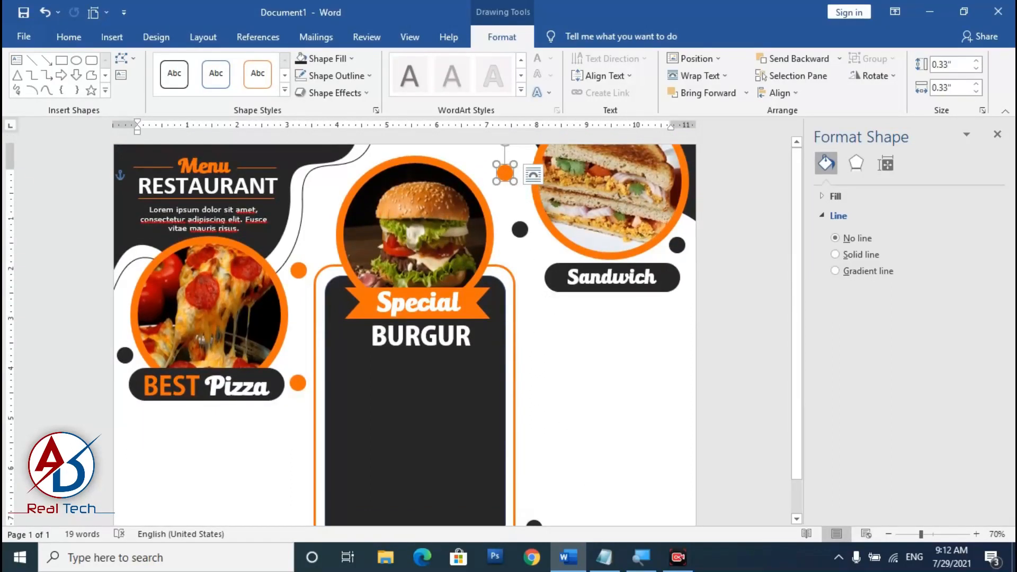
pyautogui.moveTo(504, 173); pyautogui.dragTo(547, 466)
pyautogui.scroll(-2, 731, 427)
pyautogui.click(728, 429)
pyautogui.click(647, 483)
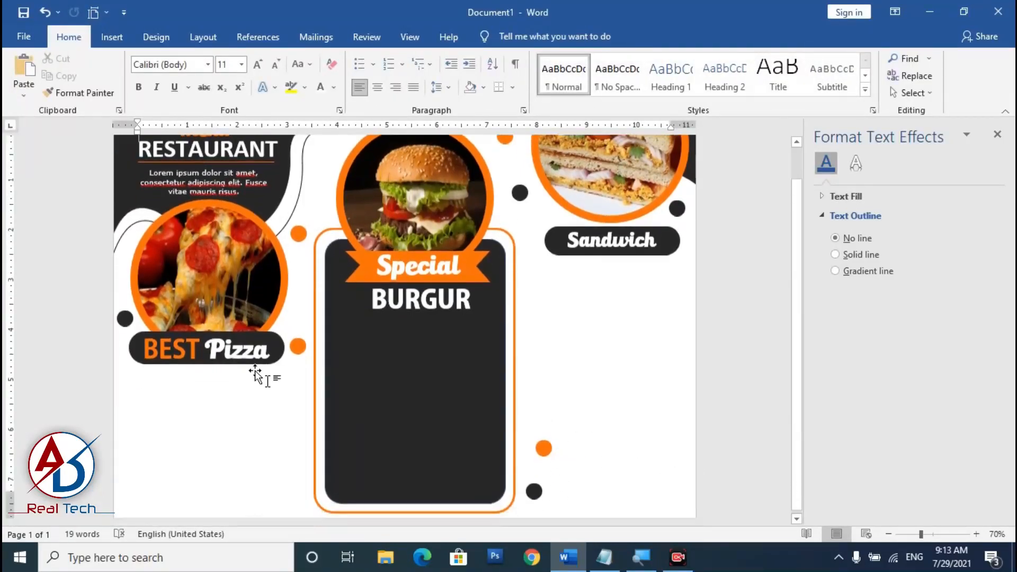
# Switch to Notepad and copy the first OPTION 1 block with the text "Lorem ipsum dolor sit".
pyautogui.click(607, 565)
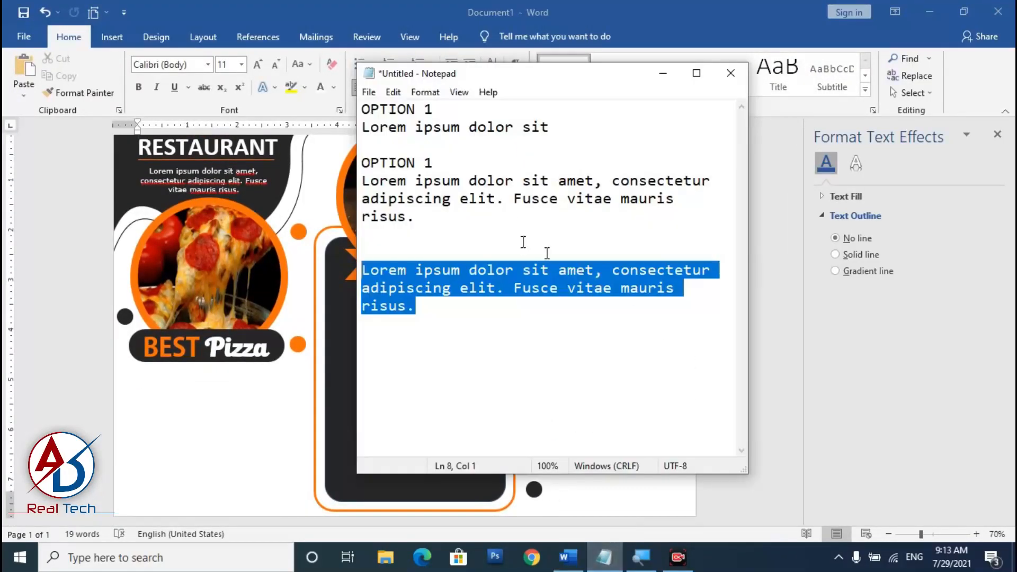
pyautogui.moveTo(551, 125); pyautogui.dragTo(363, 108)
pyautogui.hotkey('ctrl', 'c')
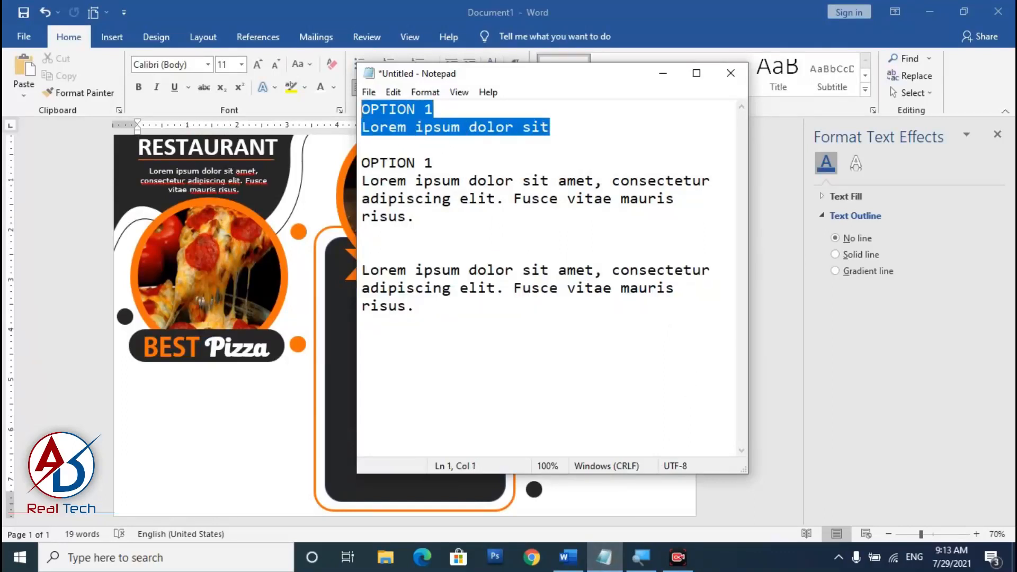
pyautogui.rightClick(418, 116)
pyautogui.click(424, 183)
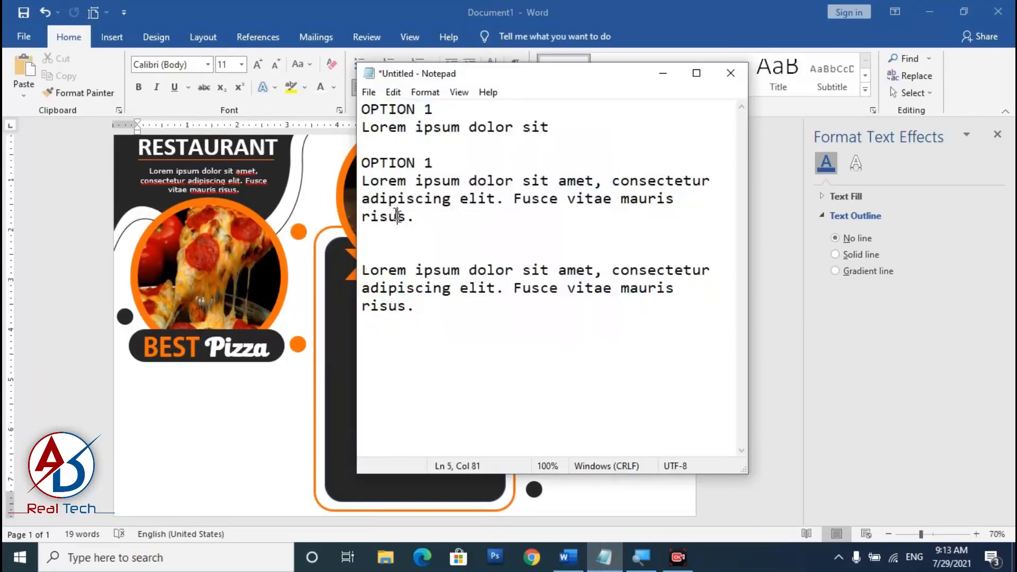
# Copy the second OPTION 1 block with its longer Lorem ipsum text and switch back to Word.
pyautogui.moveTo(417, 217); pyautogui.dragTo(364, 164)
pyautogui.rightClick(408, 206)
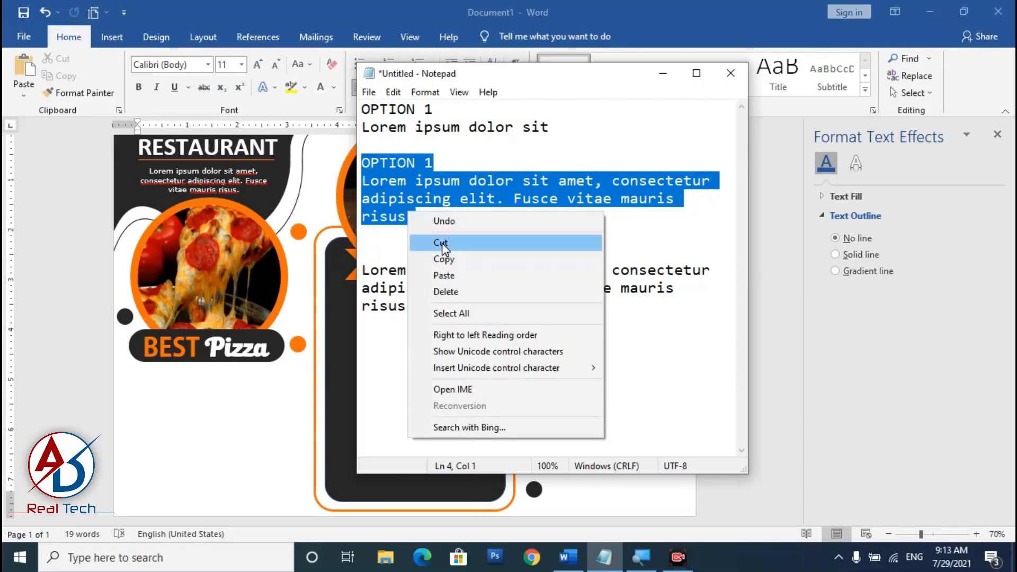
pyautogui.click(442, 243)
pyautogui.hotkey('ctrl', 'z')
pyautogui.rightClick(438, 192)
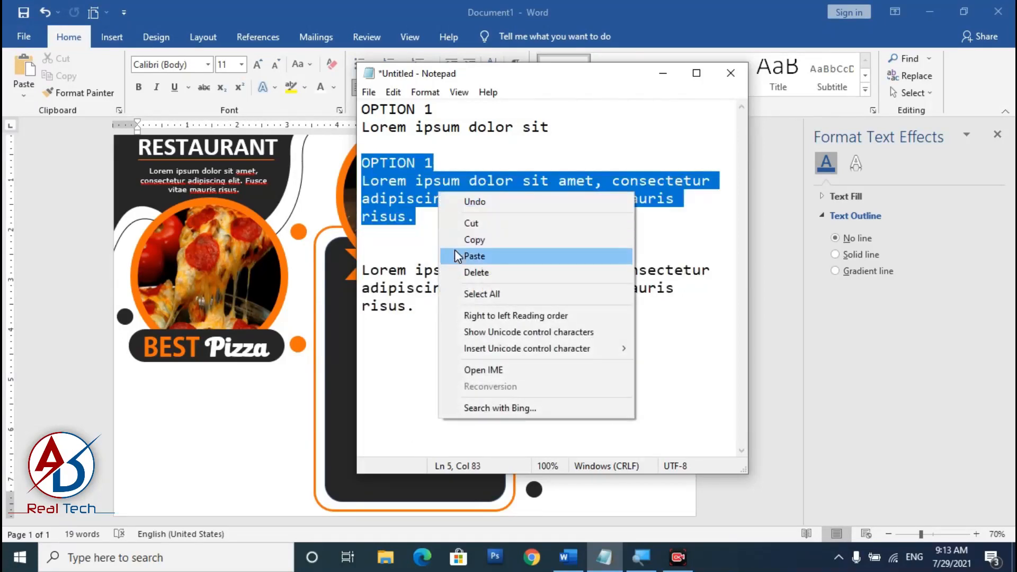
pyautogui.click(454, 236)
pyautogui.click(339, 20)
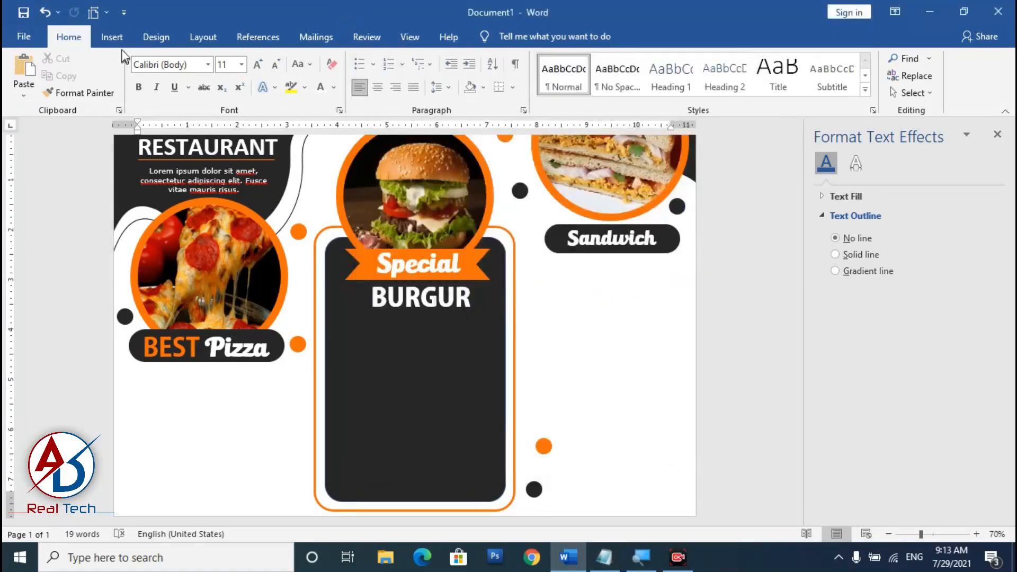
# Draw a text box about 2.79" high and 3.45" wide below the "BEST Pizza" label and paste the copied option text.
pyautogui.click(112, 37)
pyautogui.click(202, 59)
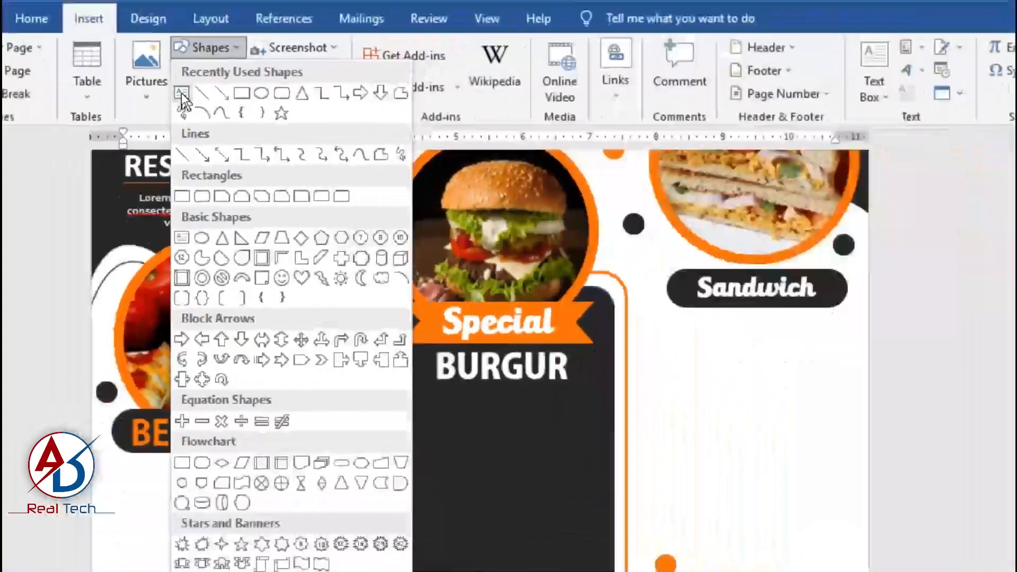
pyautogui.click(182, 94)
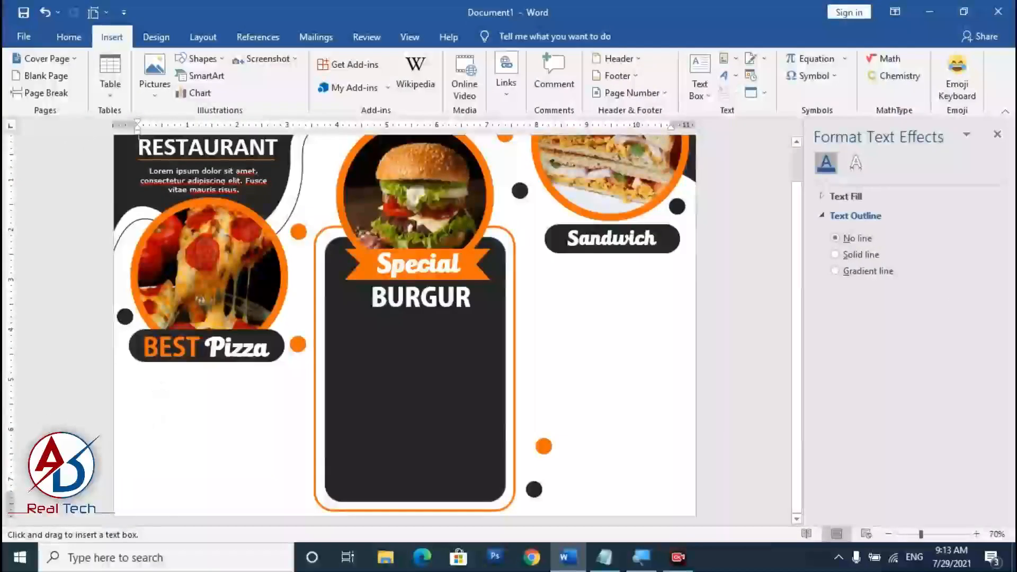
pyautogui.moveTo(125, 371); pyautogui.dragTo(297, 510)
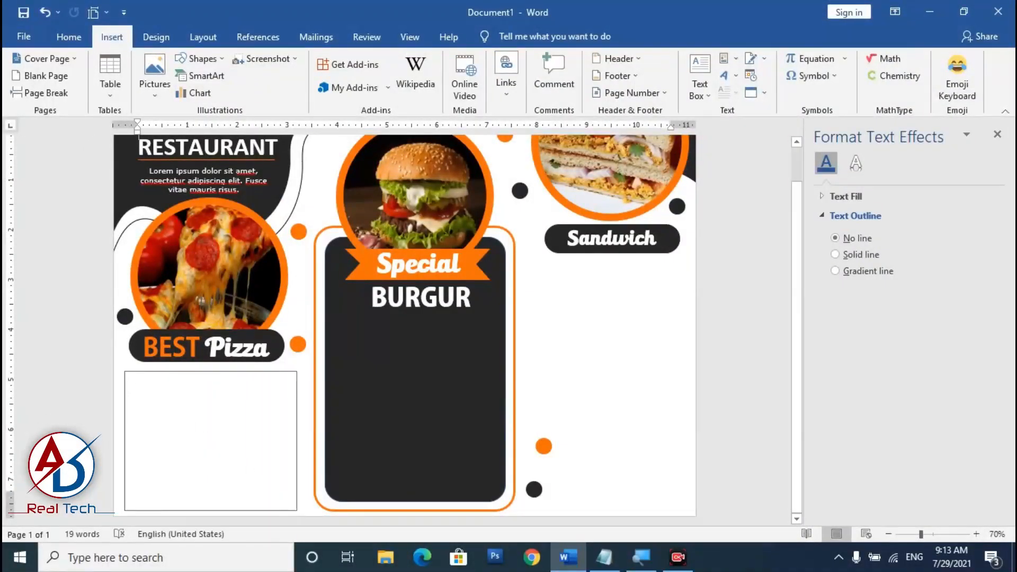
pyautogui.hotkey('ctrl', 'v')
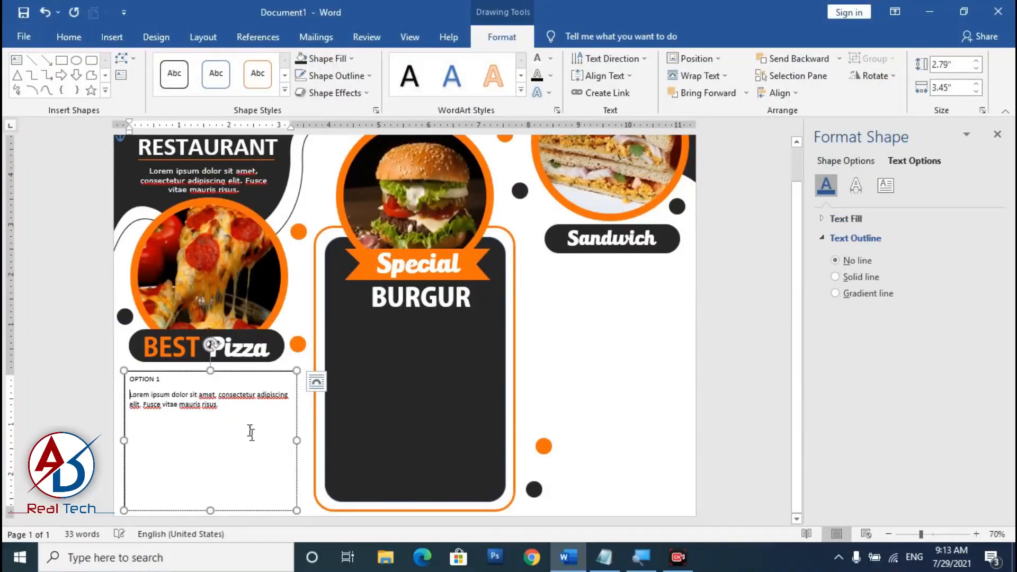
# Set the option text's line spacing to 1.0 and remove the space after its paragraphs.
pyautogui.hotkey('ctrl', 'a')
pyautogui.click(69, 37)
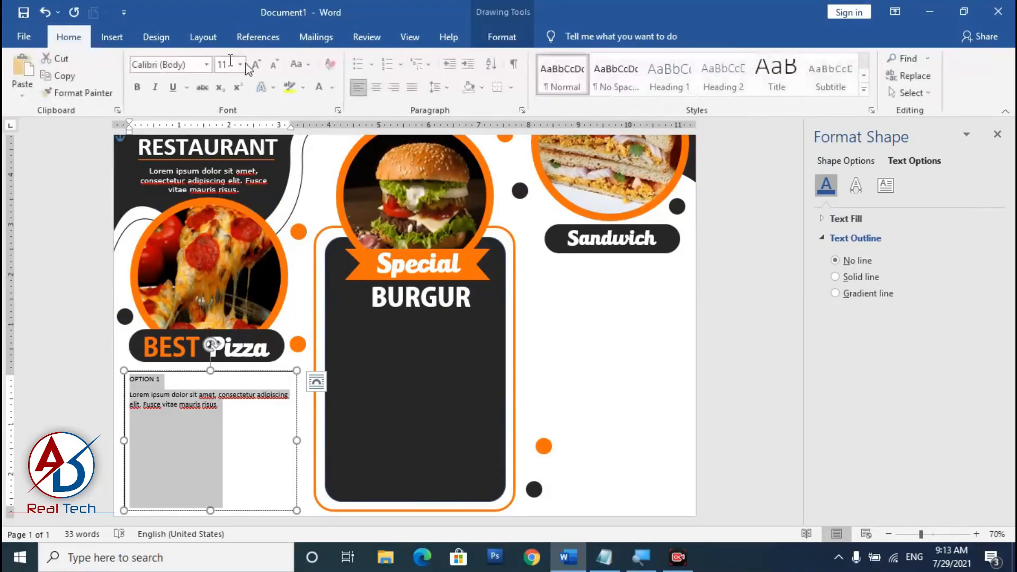
pyautogui.click(440, 87)
pyautogui.click(461, 112)
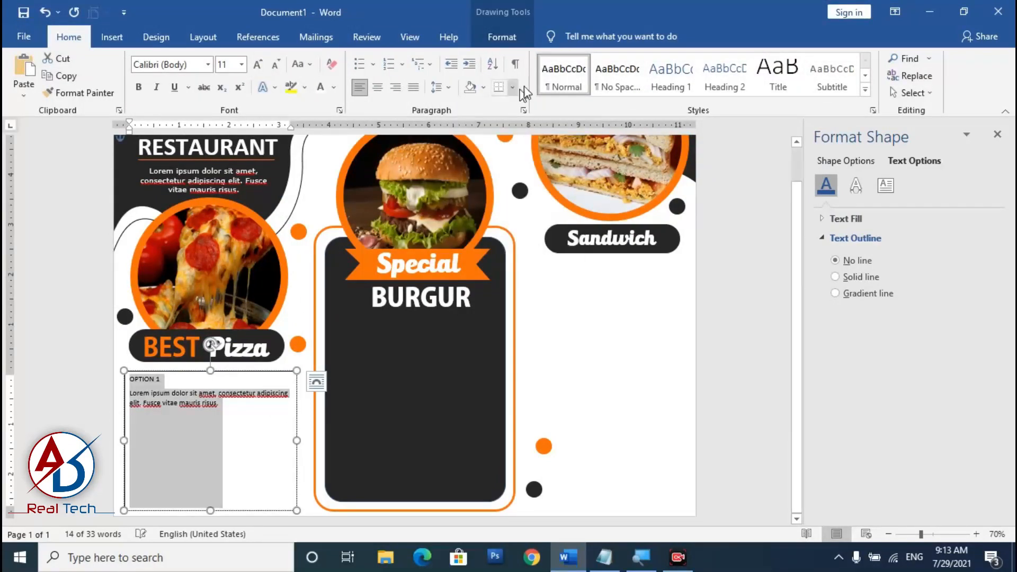
pyautogui.click(436, 87)
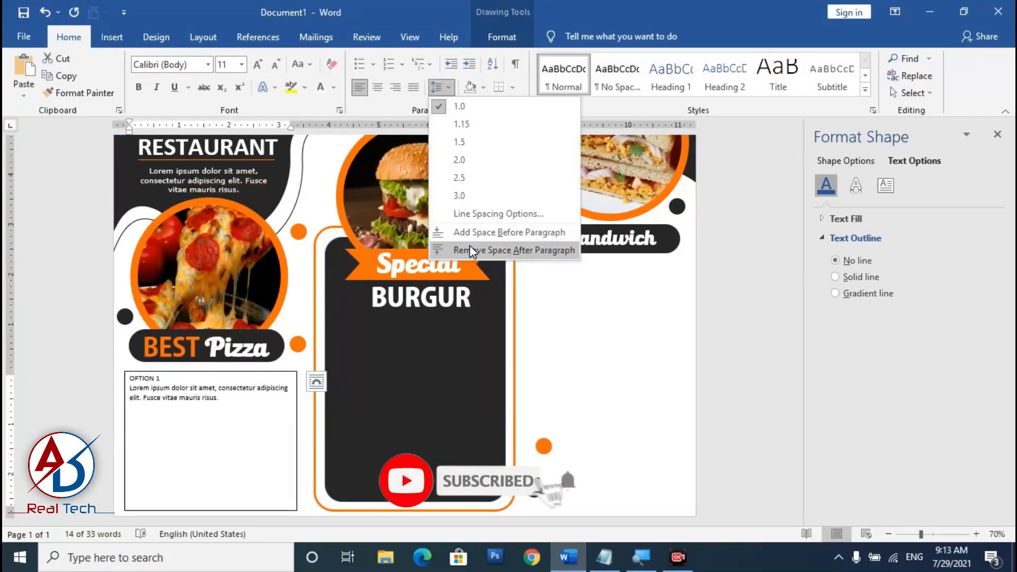
pyautogui.click(470, 246)
# Narrow the option text box from its right side and make the "OPTION 1" heading bold.
pyautogui.scroll(5, 236, 427)
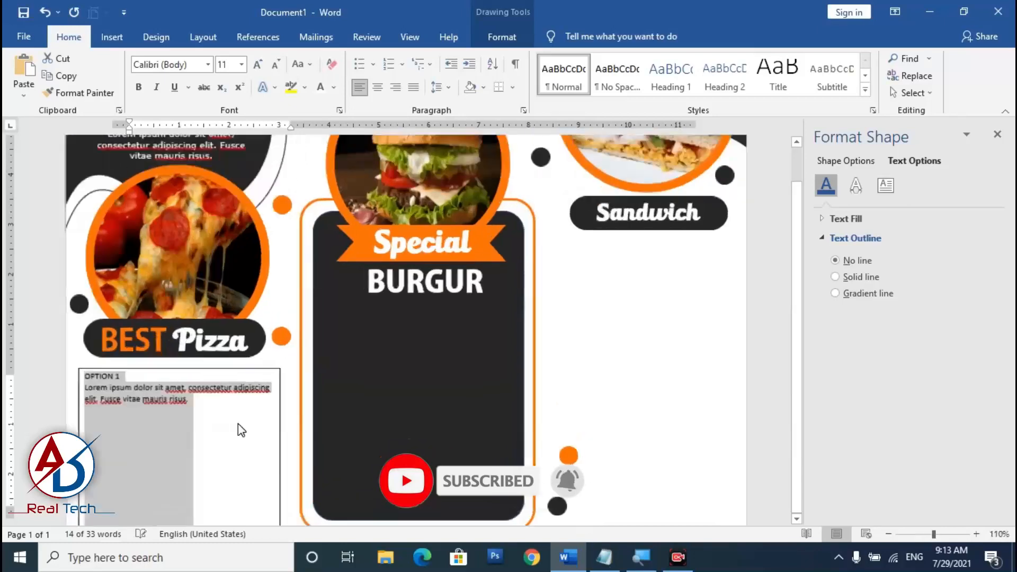
pyautogui.click(249, 404)
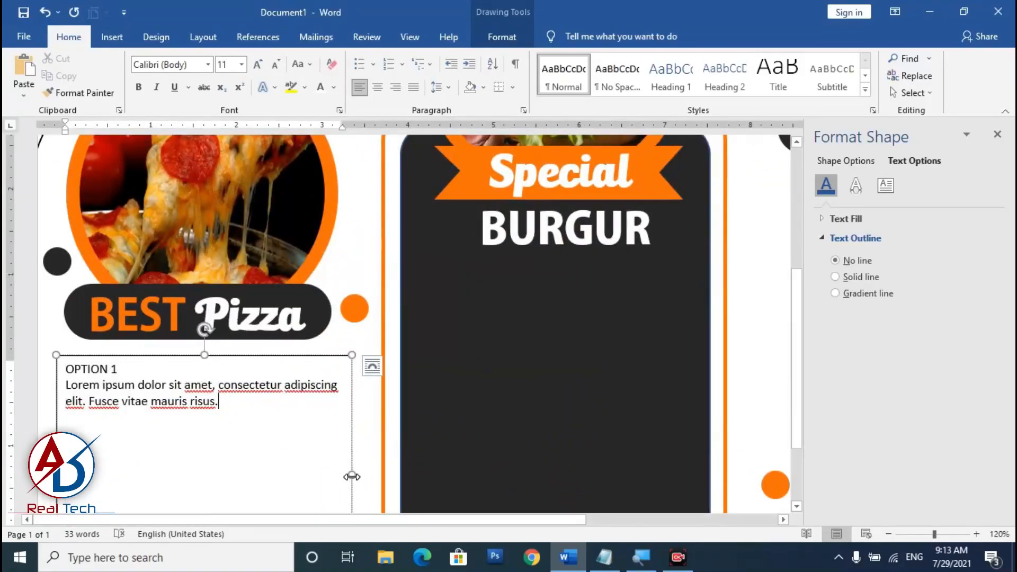
pyautogui.moveTo(352, 477); pyautogui.dragTo(313, 475)
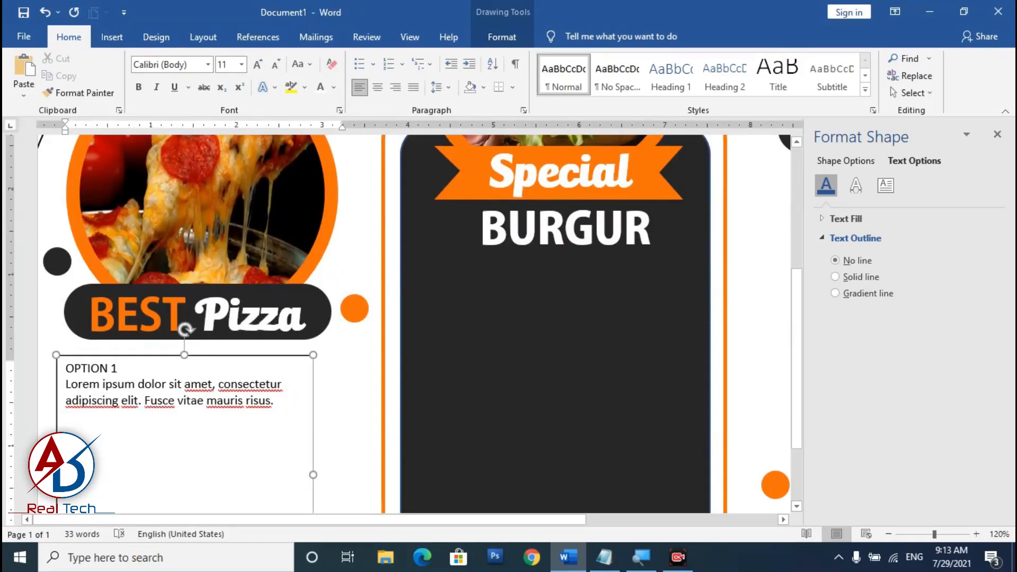
pyautogui.scroll(-3, 320, 470)
pyautogui.tripleClick(129, 265)
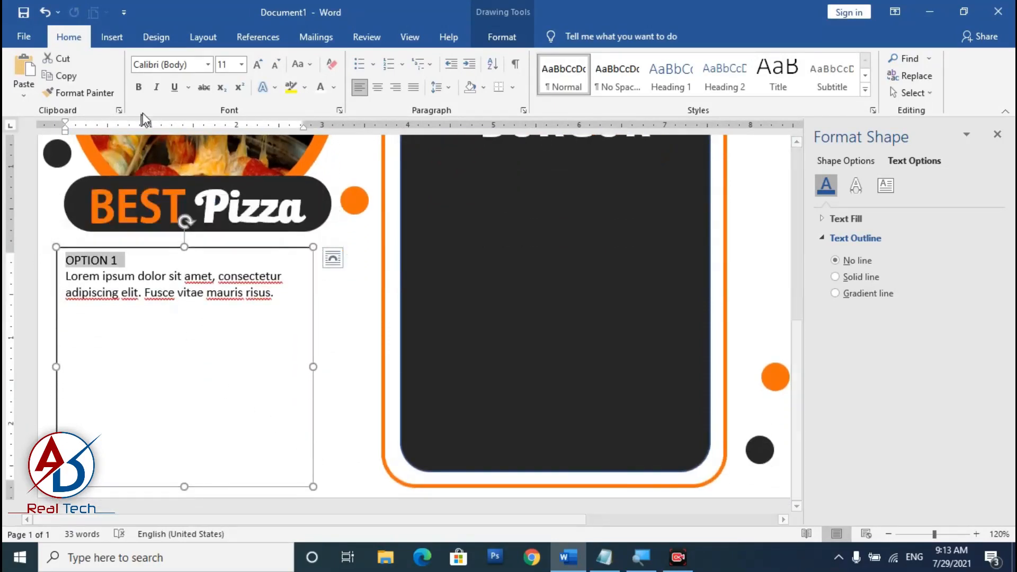
pyautogui.click(138, 87)
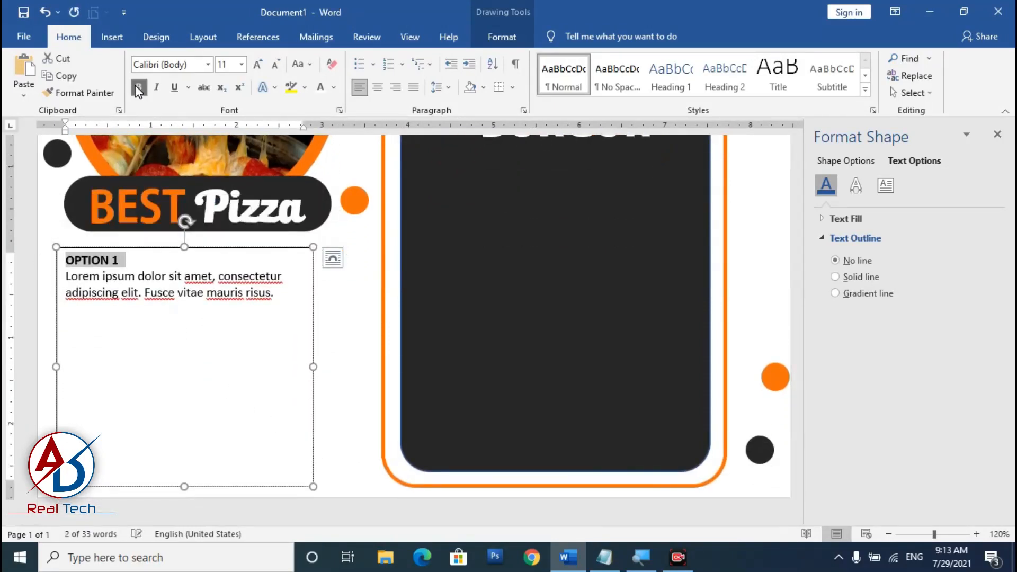
# Paste three more copies of the option text below the first, separated by blank lines, and extend the text box slightly upward.
pyautogui.click(170, 335)
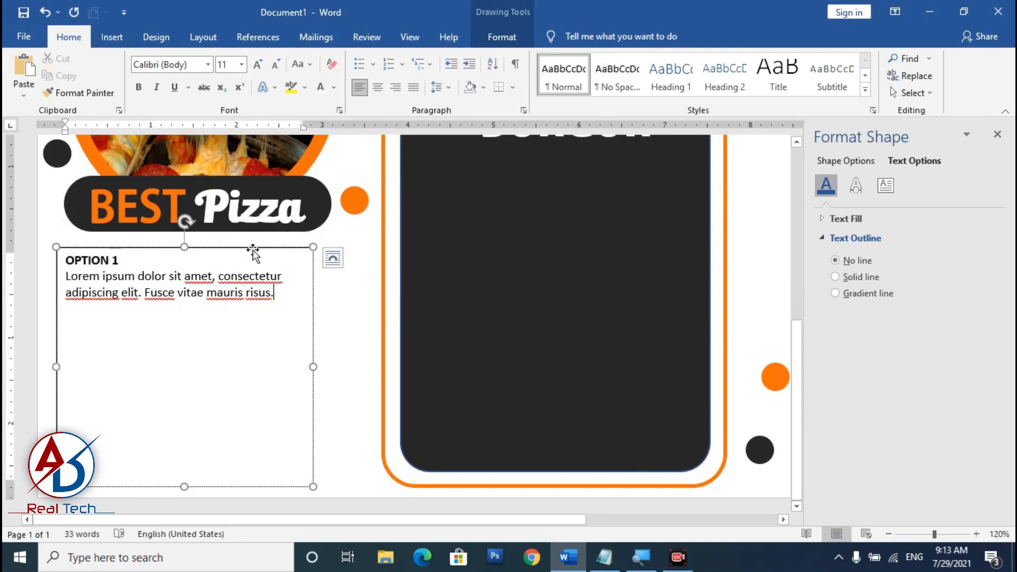
pyautogui.hotkey('ctrl', 'a')
pyautogui.hotkey('ctrl', 'c')
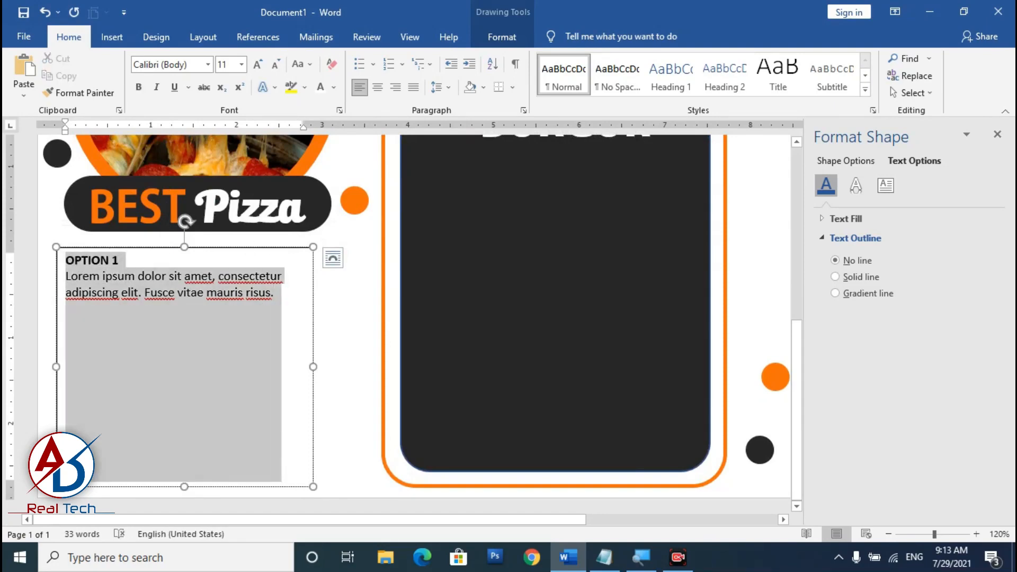
pyautogui.click(276, 303)
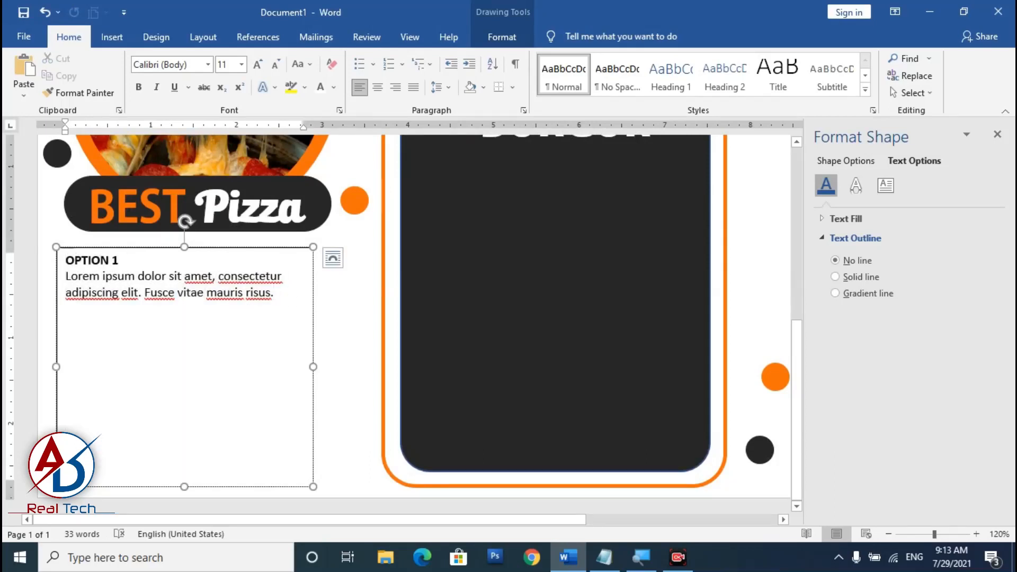
pyautogui.press('Return')
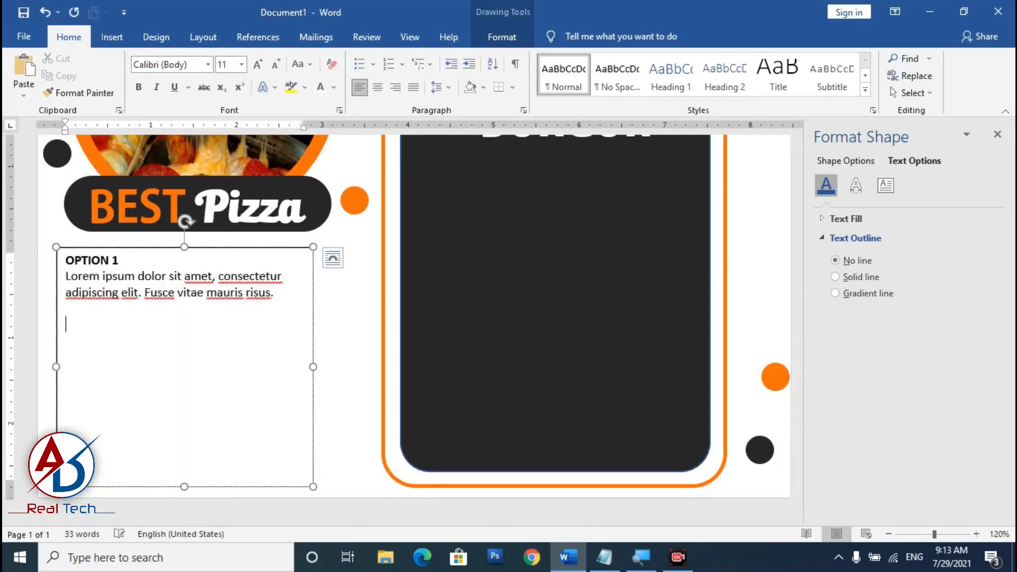
pyautogui.hotkey('ctrl', 'v')
pyautogui.press('Return')
pyautogui.hotkey('ctrl', 'v')
pyautogui.press('Return')
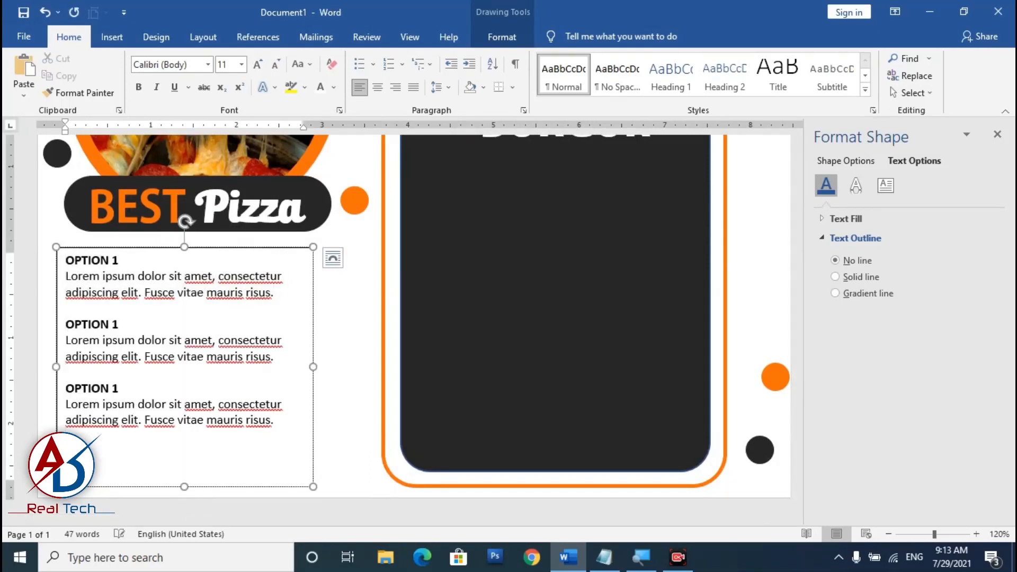
pyautogui.hotkey('ctrl', 'v')
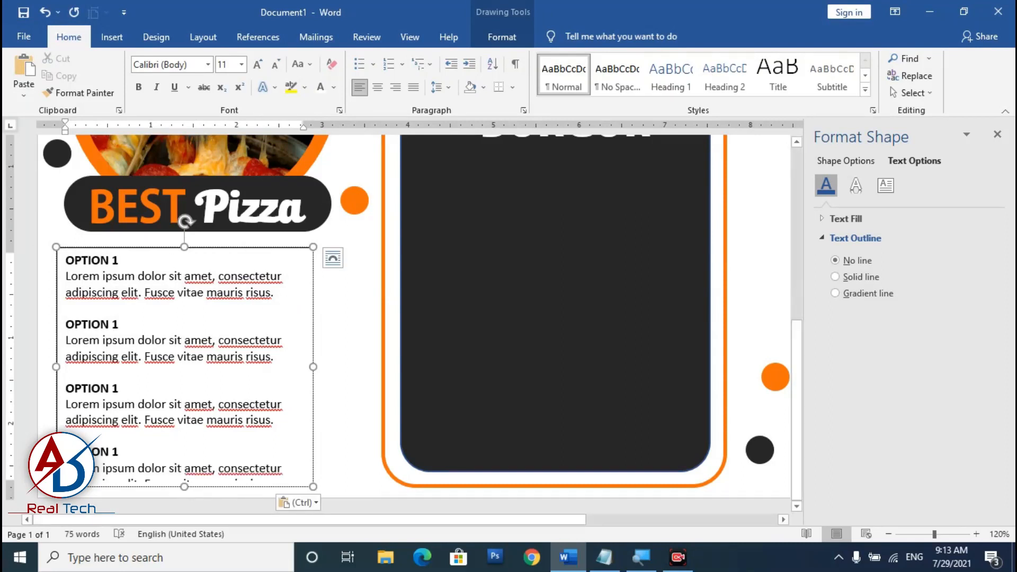
pyautogui.moveTo(182, 247); pyautogui.dragTo(182, 238)
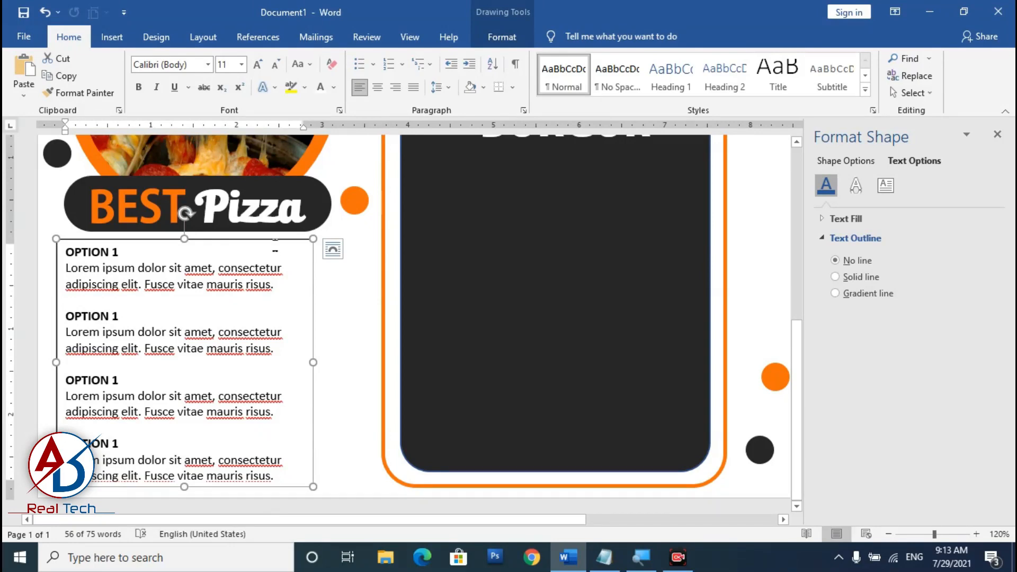
# Shift the option text box slightly right under the "BEST Pizza" label and remove its fill and outline.
pyautogui.moveTo(275, 249); pyautogui.dragTo(294, 249)
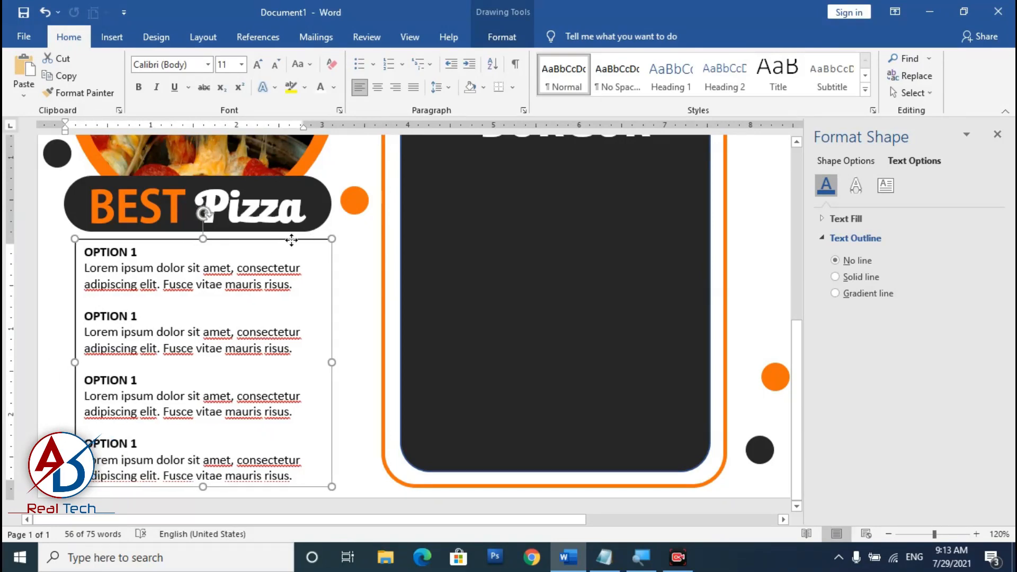
pyautogui.click(506, 39)
pyautogui.click(339, 59)
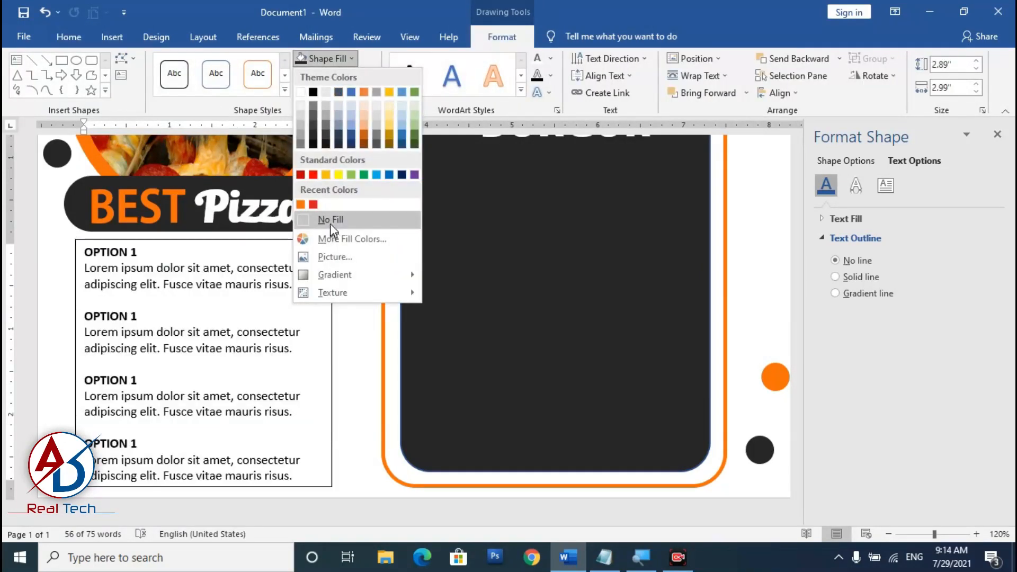
pyautogui.click(329, 220)
pyautogui.click(337, 76)
pyautogui.click(345, 237)
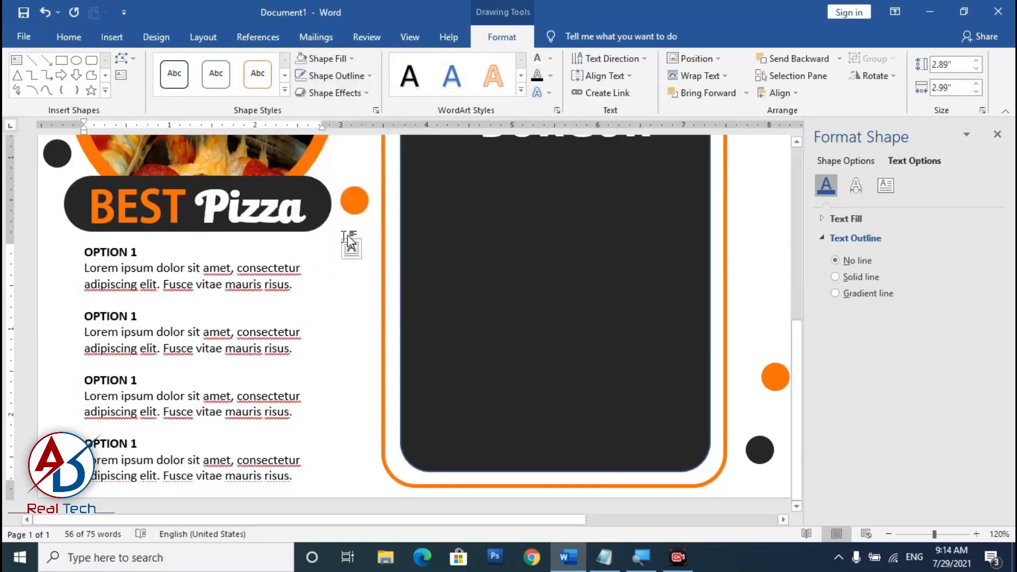
pyautogui.click(340, 336)
pyautogui.scroll(-6, 310, 345)
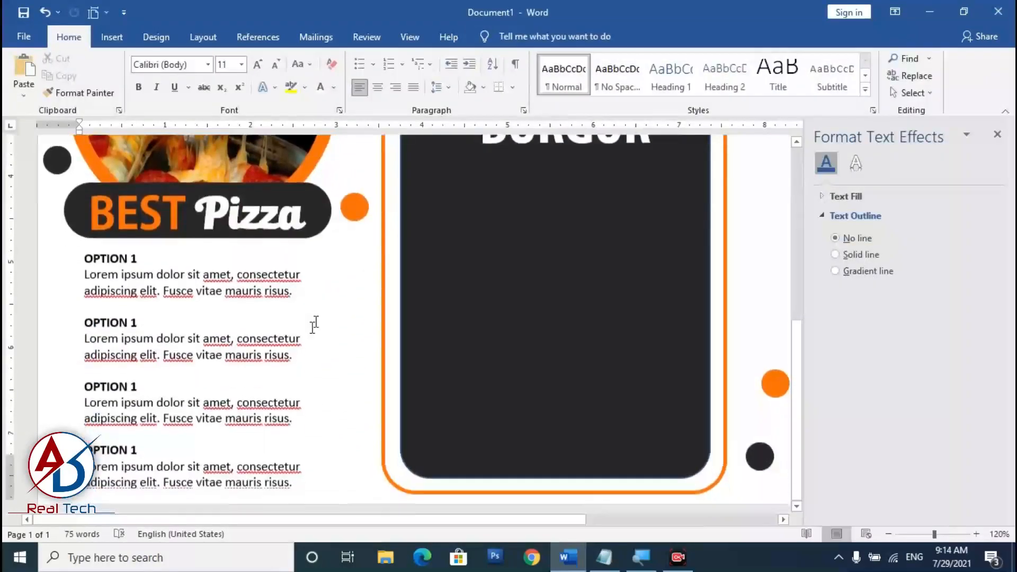
# Copy the orange circle by the "BEST Pizza" label beside the first option, enlarge it, and place a duplicate beside the second option.
pyautogui.click(354, 201)
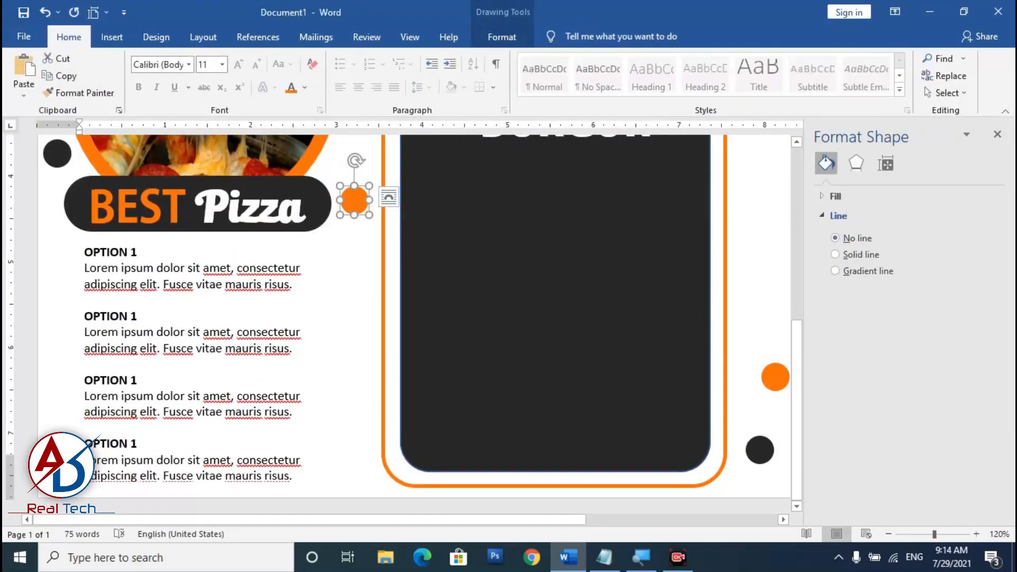
pyautogui.keyDown('ctrl'); pyautogui.moveTo(369, 212); pyautogui.dragTo(359, 277); pyautogui.keyUp('ctrl')
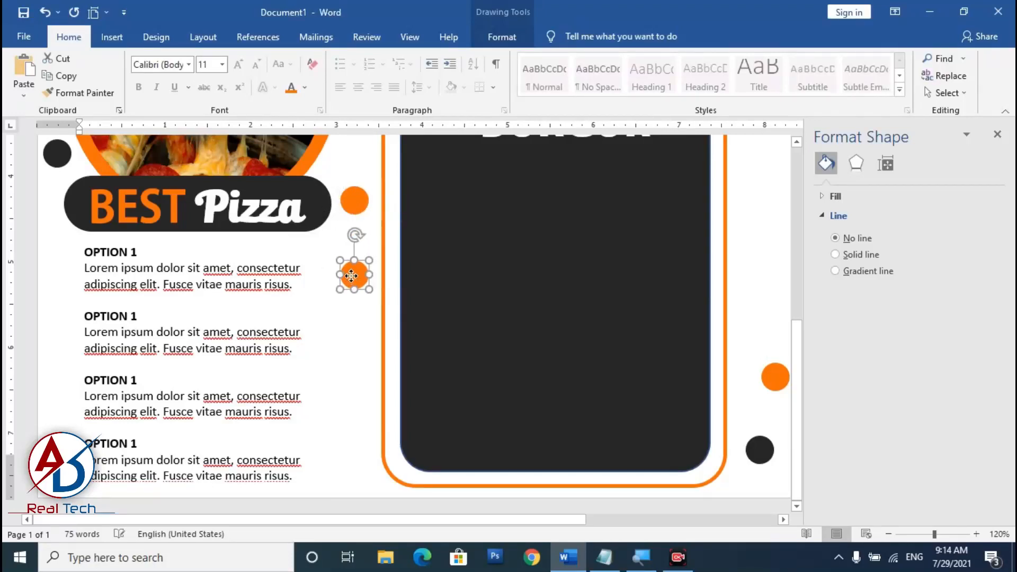
pyautogui.click(379, 297)
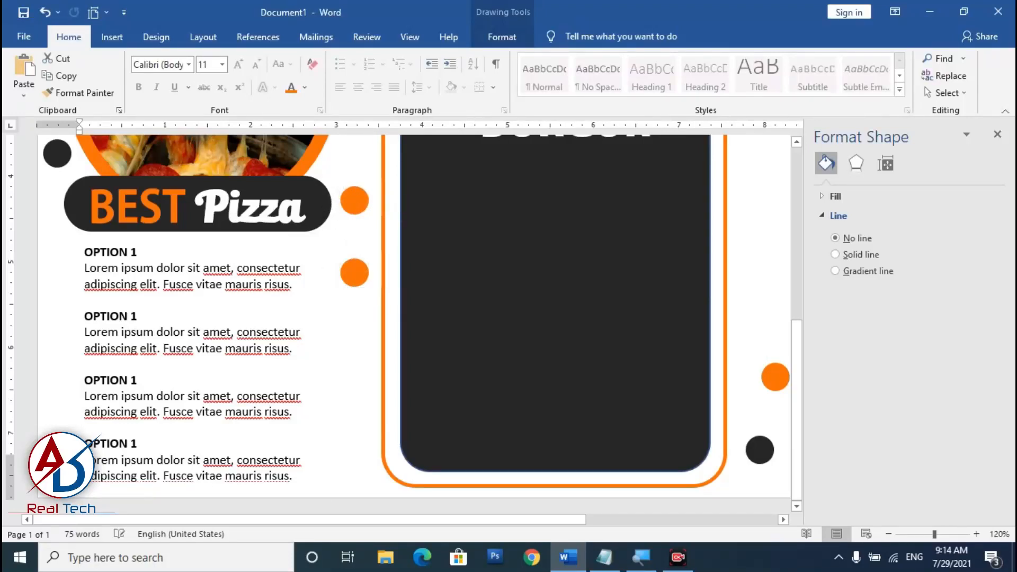
pyautogui.scroll(6, 374, 295)
pyautogui.click(358, 345)
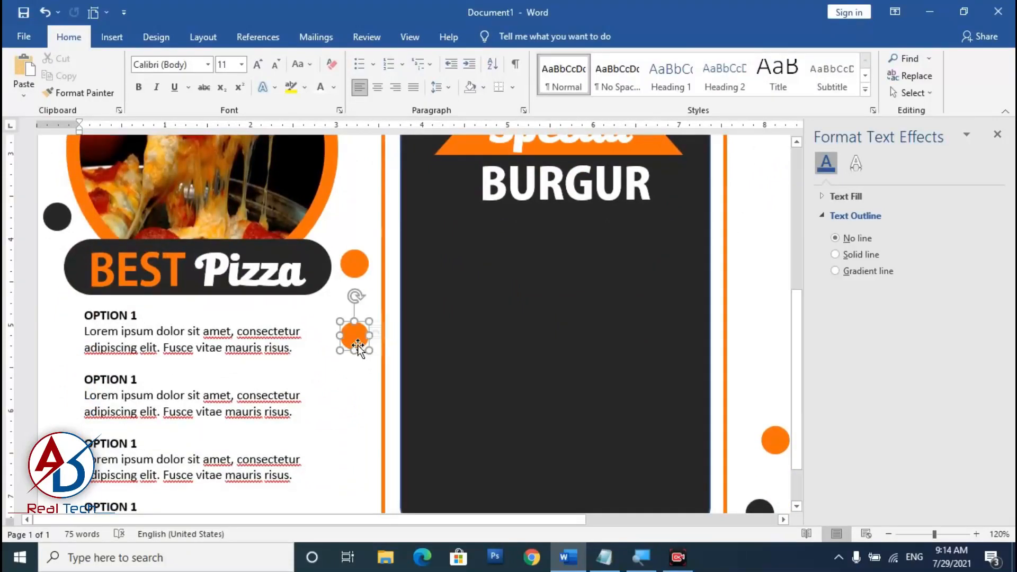
pyautogui.moveTo(370, 351); pyautogui.dragTo(342, 412)
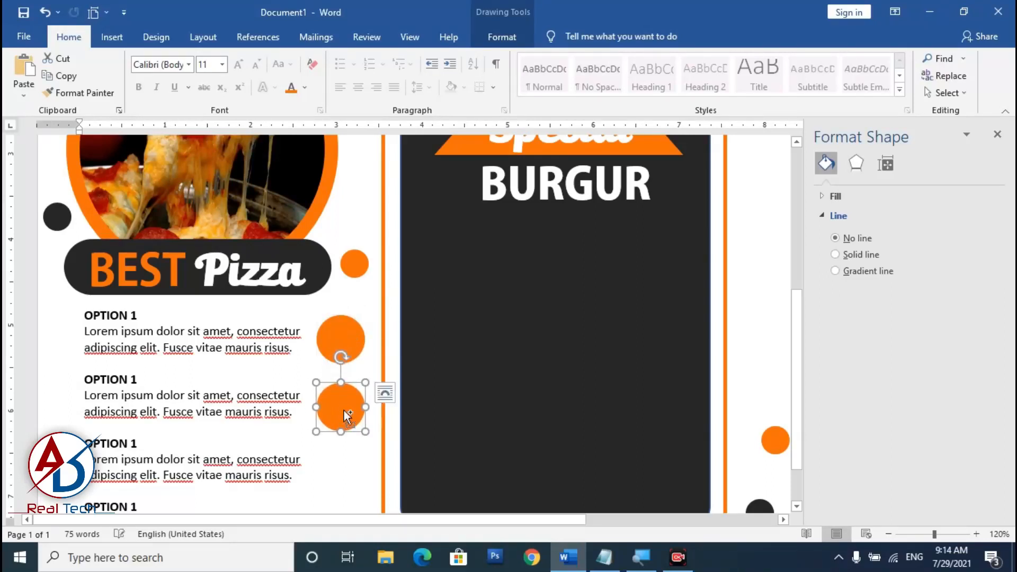
# Duplicate the large orange circle beside the third and fourth pizza options.
pyautogui.hotkey('ctrl', 'd')
pyautogui.scroll(-2, 355, 426)
pyautogui.moveTo(351, 375)
pyautogui.mouseDown()
pyautogui.moveTo(339, 414)
pyautogui.moveTo(348, 474)
pyautogui.mouseUp()
pyautogui.hotkey('ctrl', 'd')
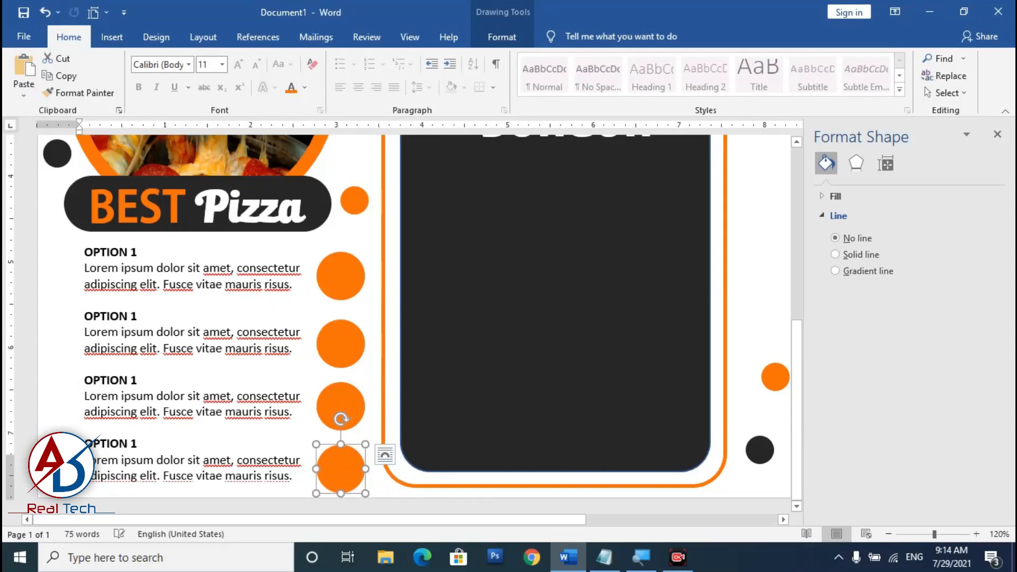
pyautogui.click(395, 455)
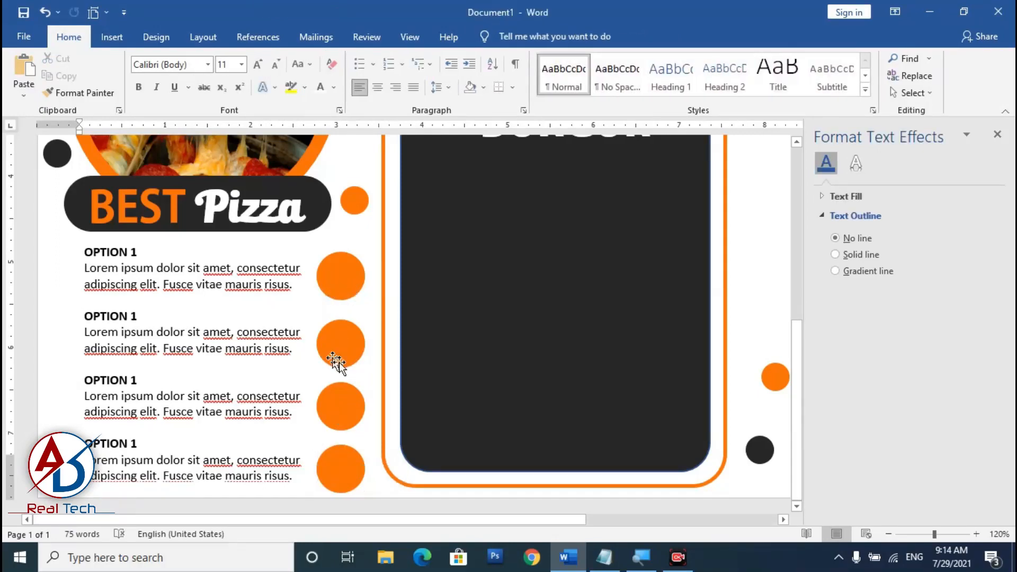
# Nudge the four large orange circles so they line up evenly with the pizza options.
pyautogui.keyDown('ctrl'); pyautogui.scroll(-6, 335, 363); pyautogui.keyUp('ctrl')
pyautogui.keyDown('ctrl'); pyautogui.scroll(5, 335, 362); pyautogui.keyUp('ctrl')
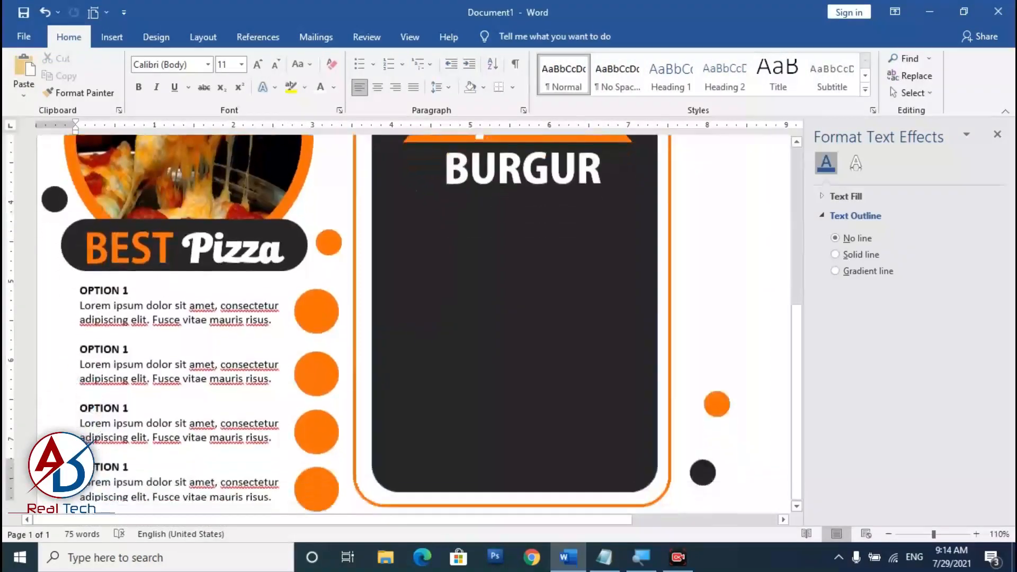
pyautogui.scroll(-1, 405, 325)
pyautogui.click(317, 352)
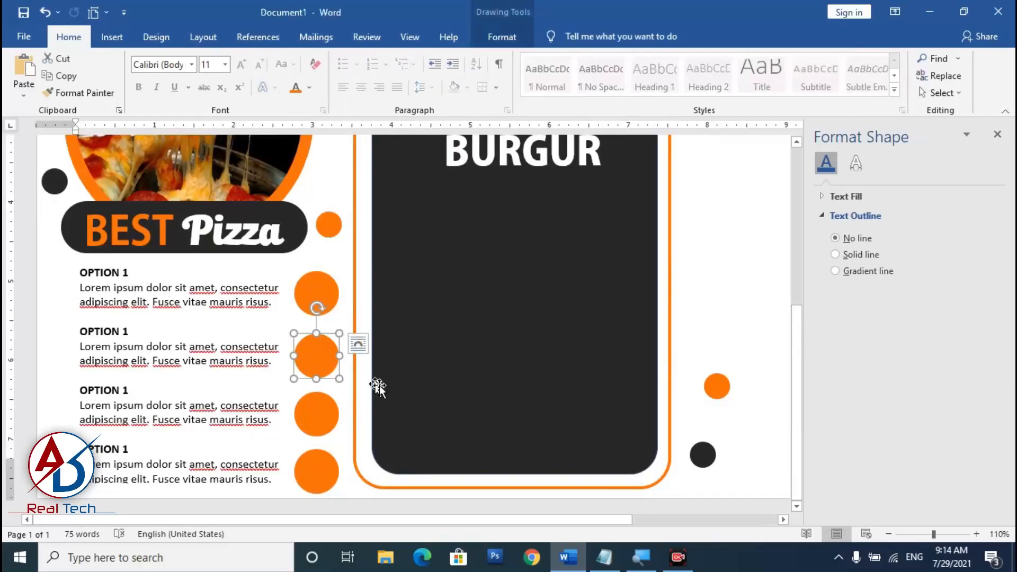
pyautogui.click(324, 412)
pyautogui.click(332, 474)
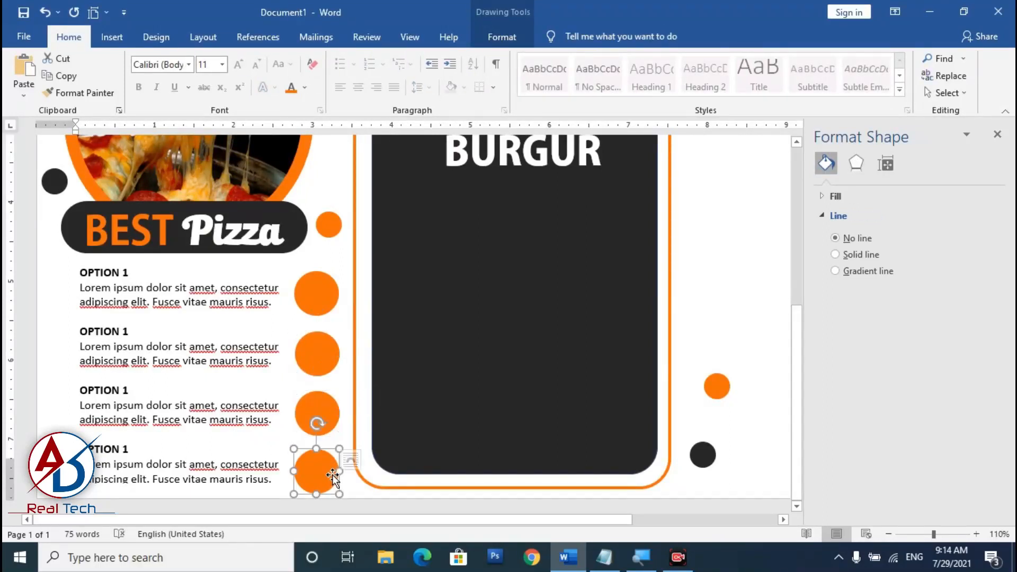
pyautogui.click(322, 412)
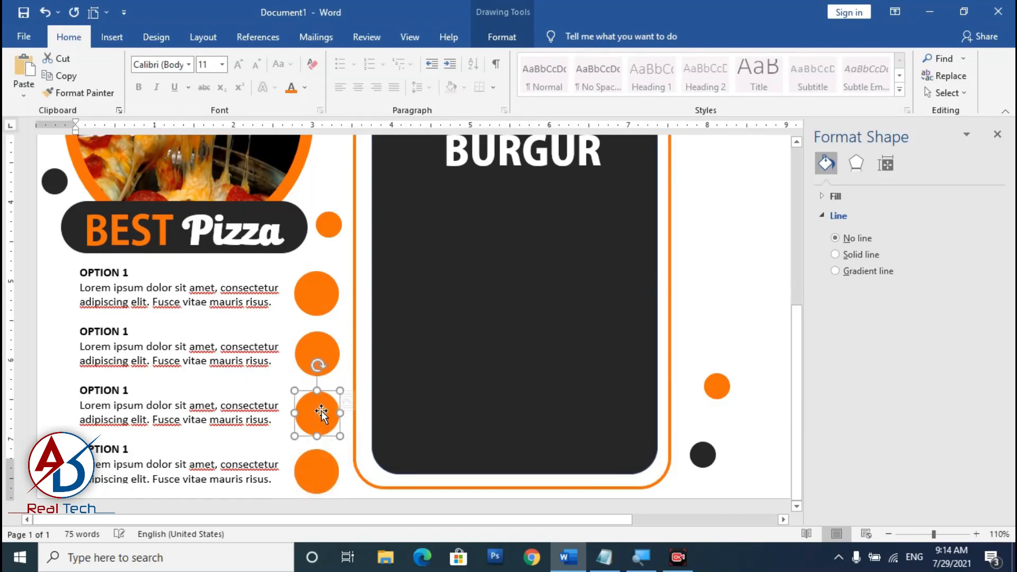
pyautogui.click(328, 359)
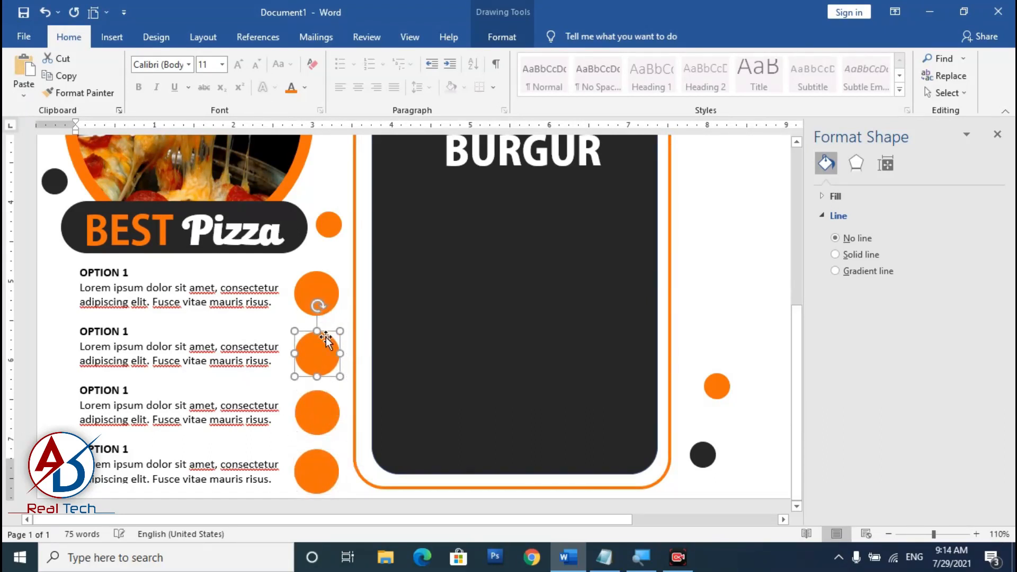
pyautogui.click(324, 298)
pyautogui.click(323, 358)
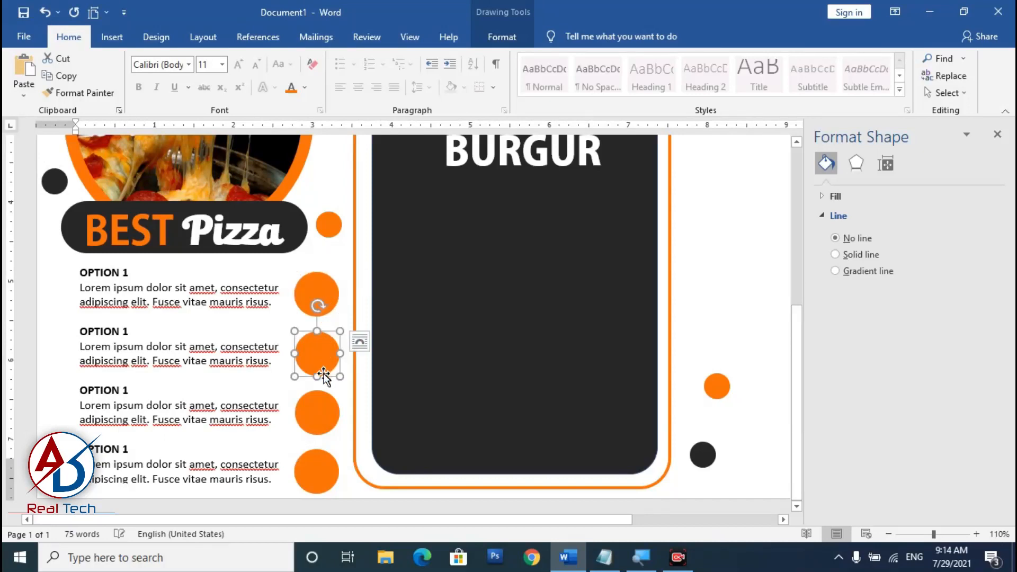
pyautogui.keyDown('ctrl'); pyautogui.scroll(-6, 355, 394); pyautogui.keyUp('ctrl')
pyautogui.click(561, 408)
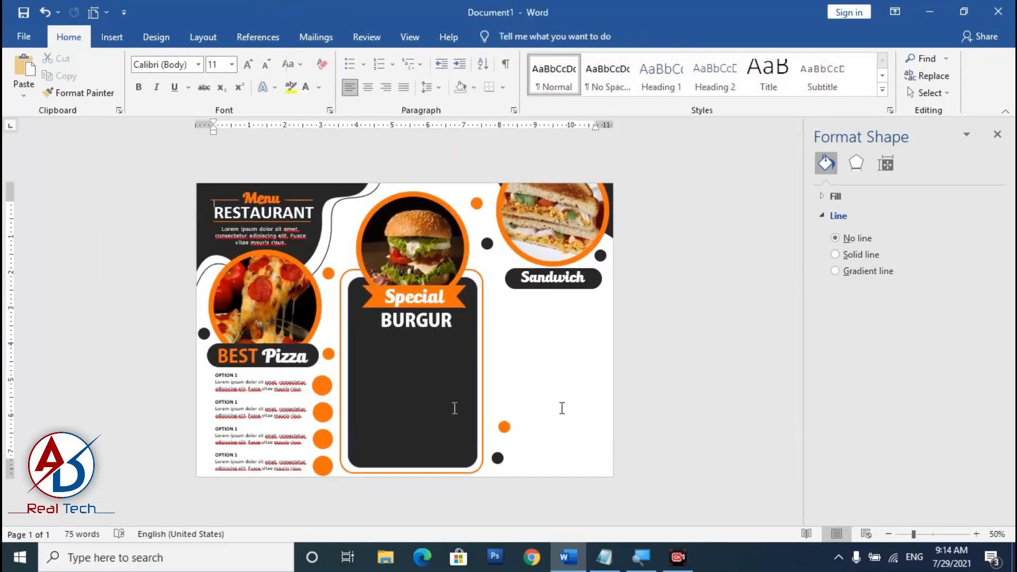
# Insert a WordArt object, move it near the burger panel, and replace its text with "$10".
pyautogui.keyDown('ctrl'); pyautogui.scroll(5, 320, 369); pyautogui.keyUp('ctrl')
pyautogui.scroll(-1, 320, 369)
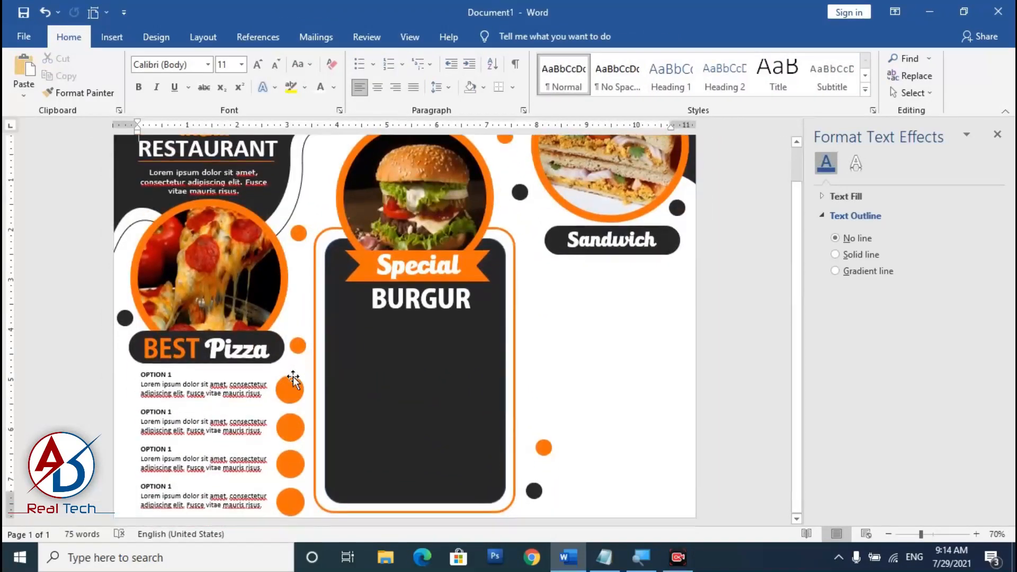
pyautogui.click(106, 41)
pyautogui.click(731, 74)
pyautogui.click(744, 111)
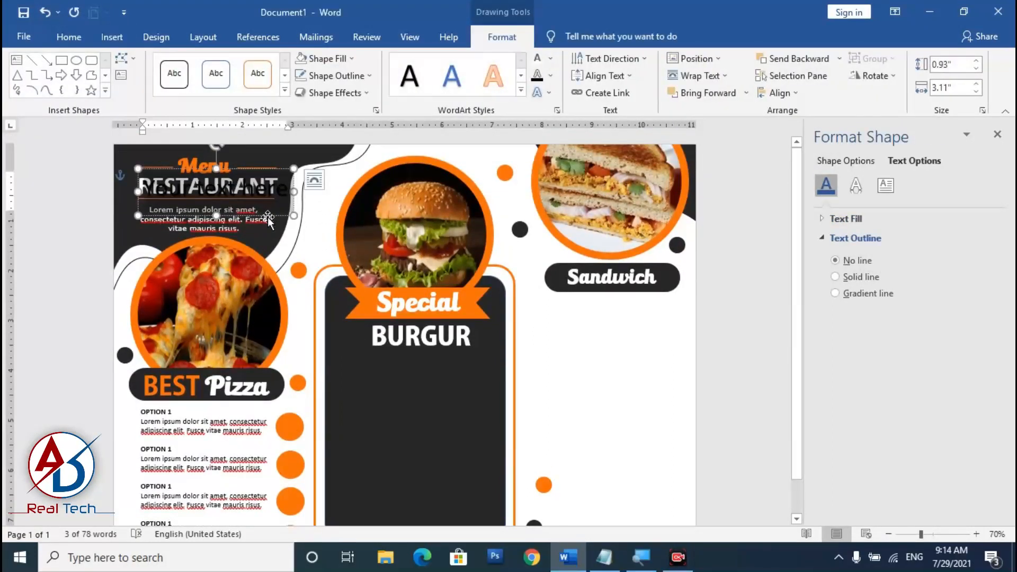
pyautogui.moveTo(268, 217); pyautogui.dragTo(587, 399)
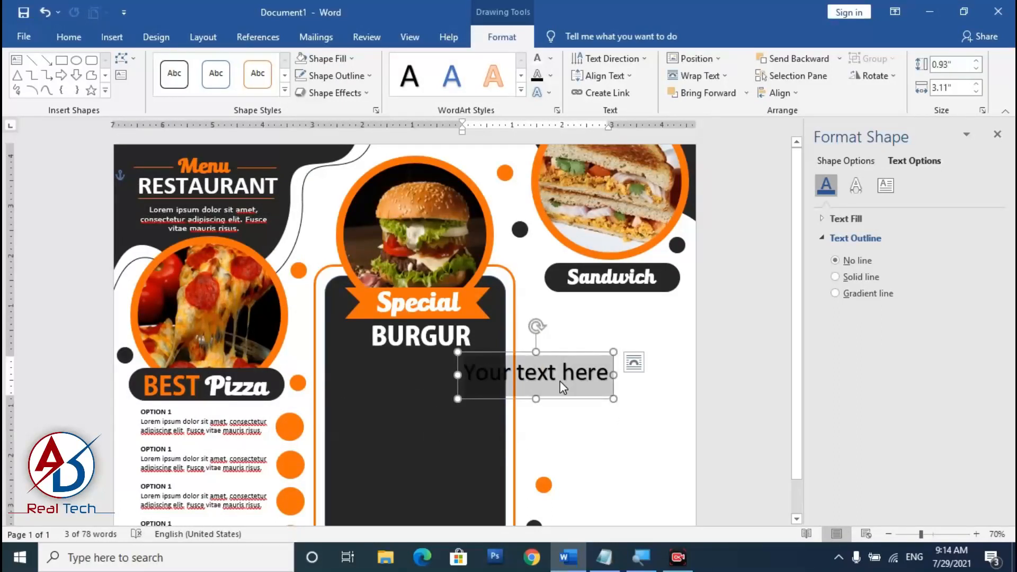
pyautogui.press('BackSpace')
pyautogui.write('$10')
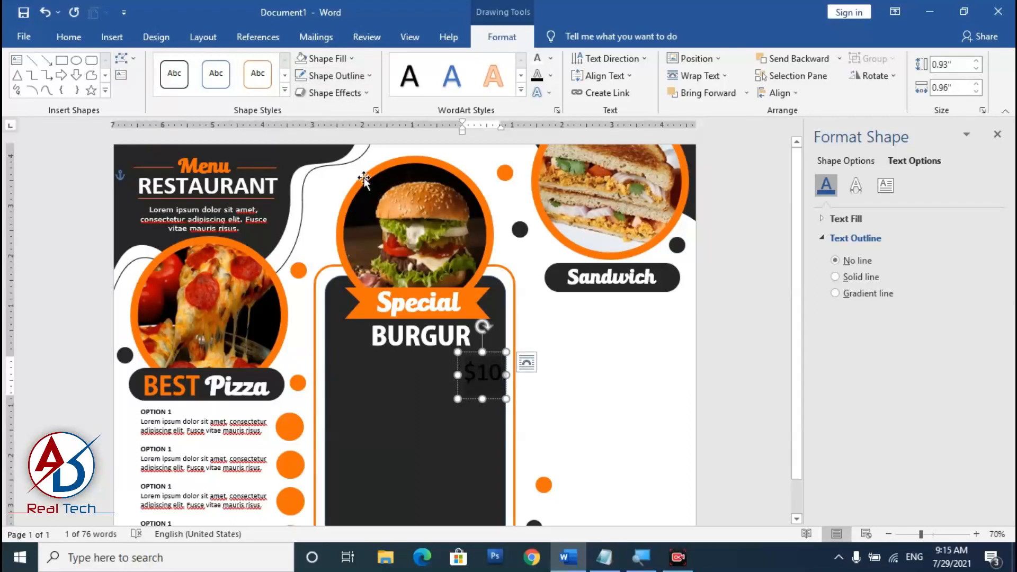
# Clear the formatting of the "$10" text and apply the No Spacing style.
pyautogui.click(550, 59)
pyautogui.click(548, 100)
pyautogui.click(69, 36)
pyautogui.click(331, 64)
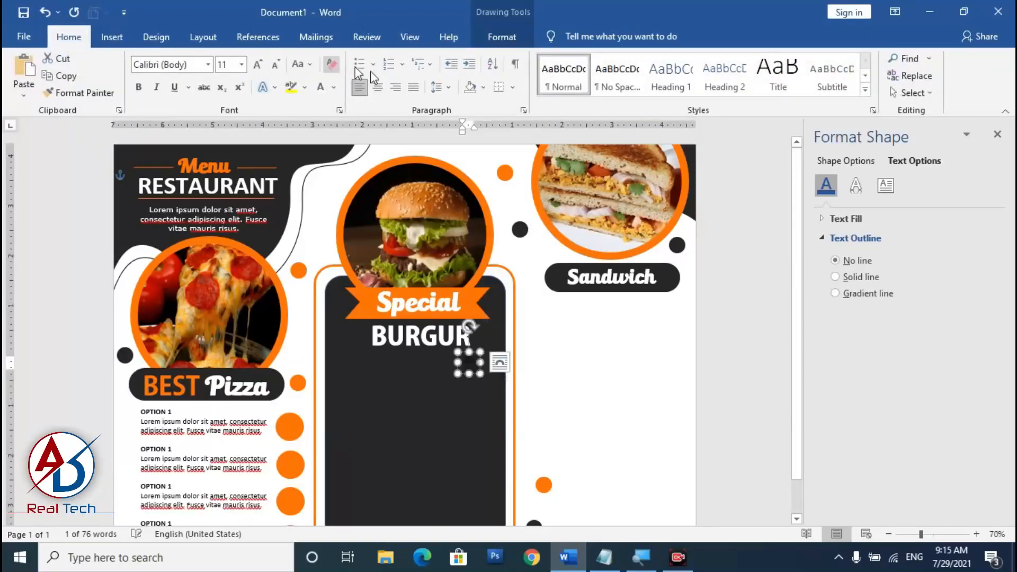
pyautogui.click(614, 80)
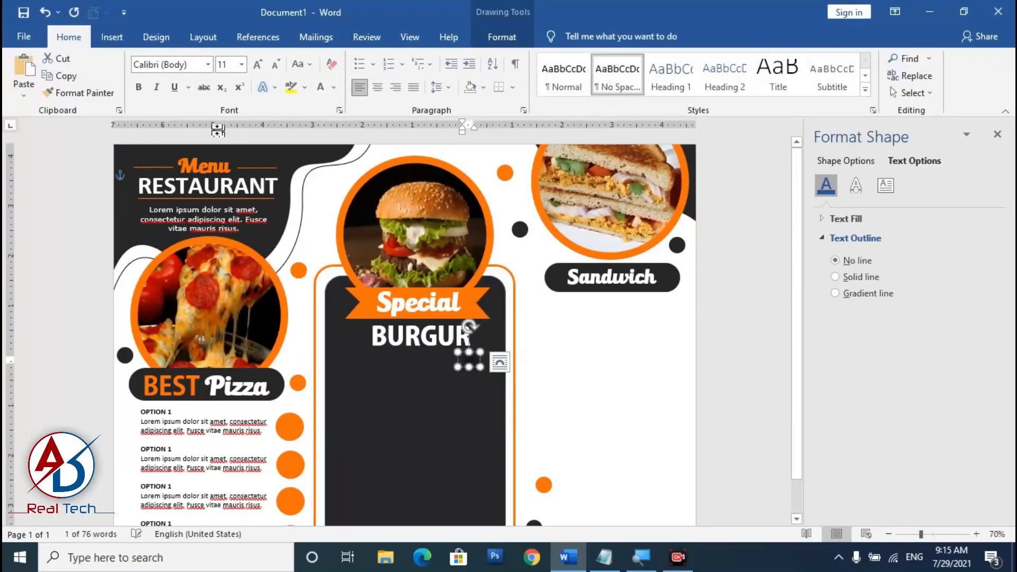
# Set the "$10" text to font size 20 and make it bold.
pyautogui.click(264, 66)
pyautogui.click(263, 66)
pyautogui.click(264, 66)
pyautogui.click(264, 65)
pyautogui.click(264, 65)
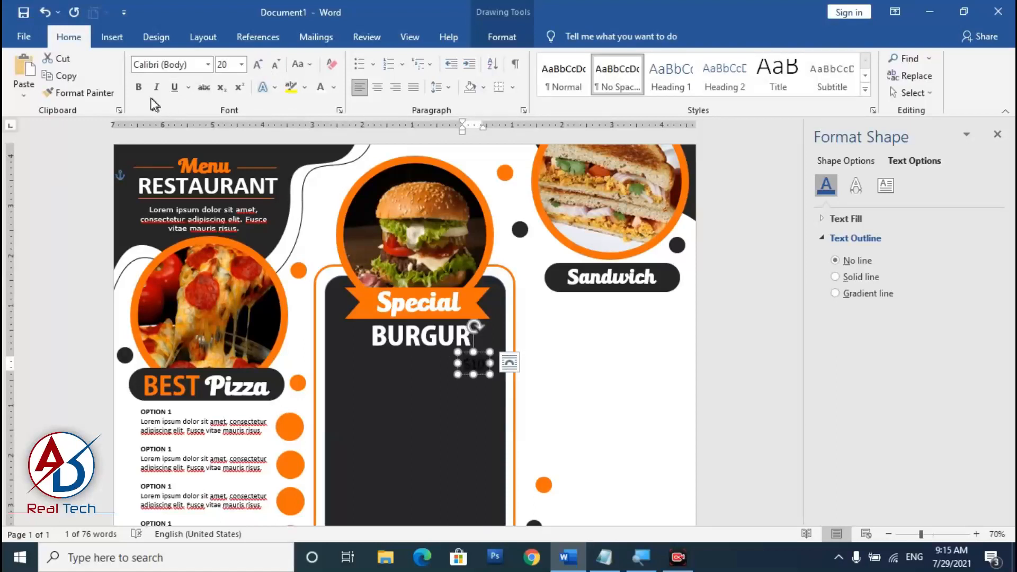
pyautogui.click(139, 87)
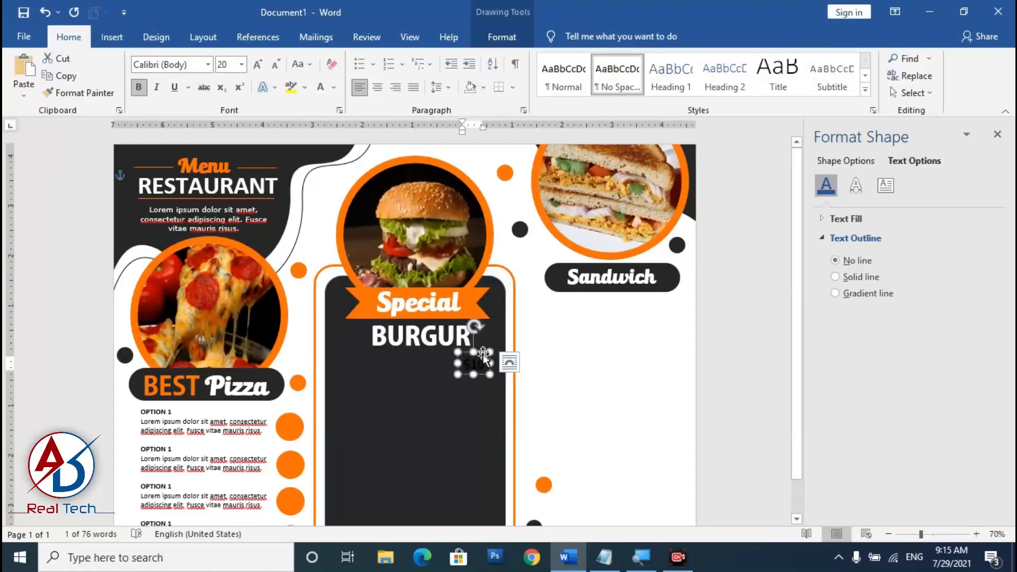
# Center the "$10" text on the large orange circle beside the first pizza option.
pyautogui.moveTo(483, 352); pyautogui.dragTo(299, 412)
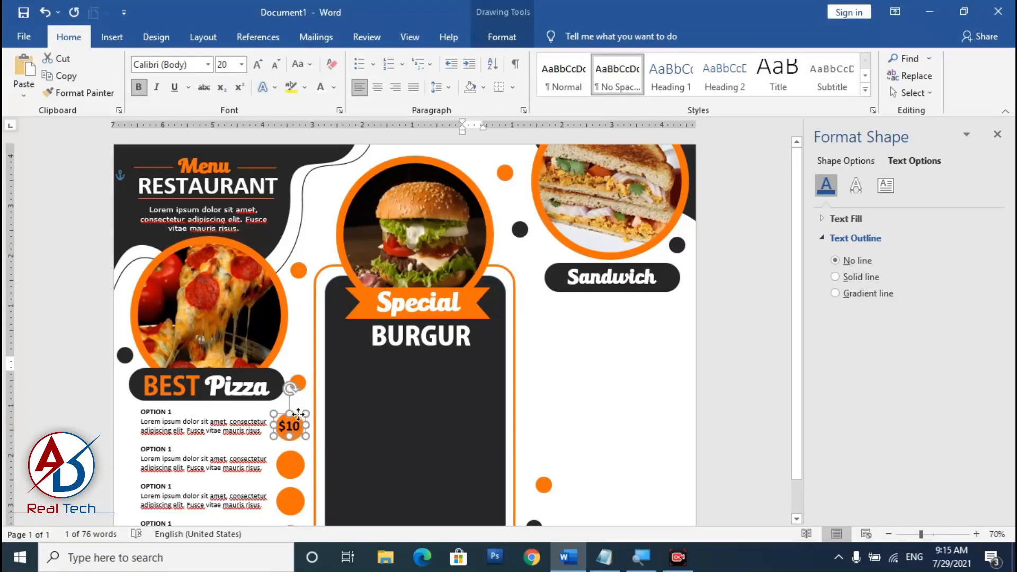
pyautogui.press('Down')
pyautogui.press('Down')
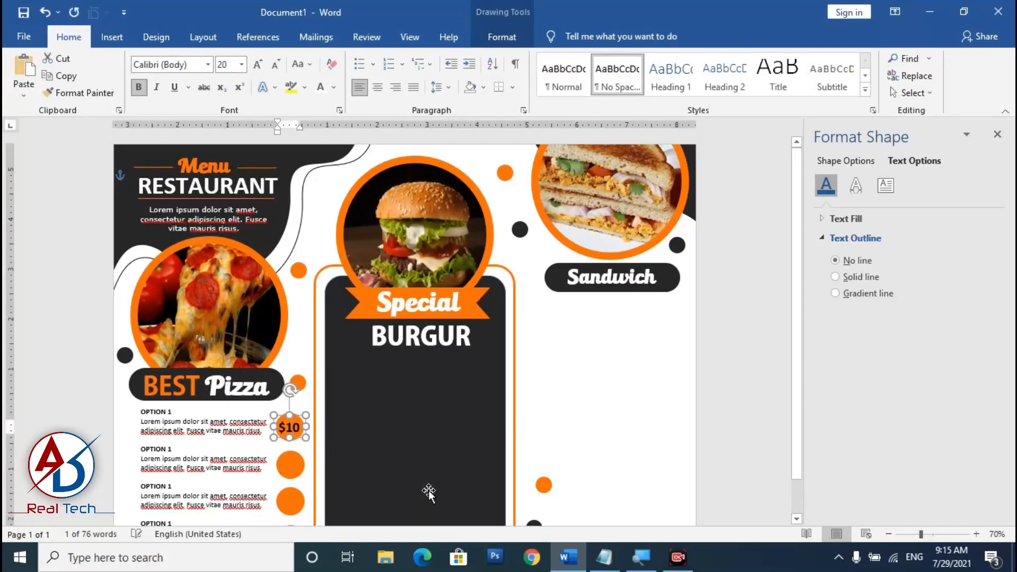
# Duplicate the "$10" text onto the orange circles beside the second, third and fourth pizza options.
pyautogui.hotkey('ctrl', 'd')
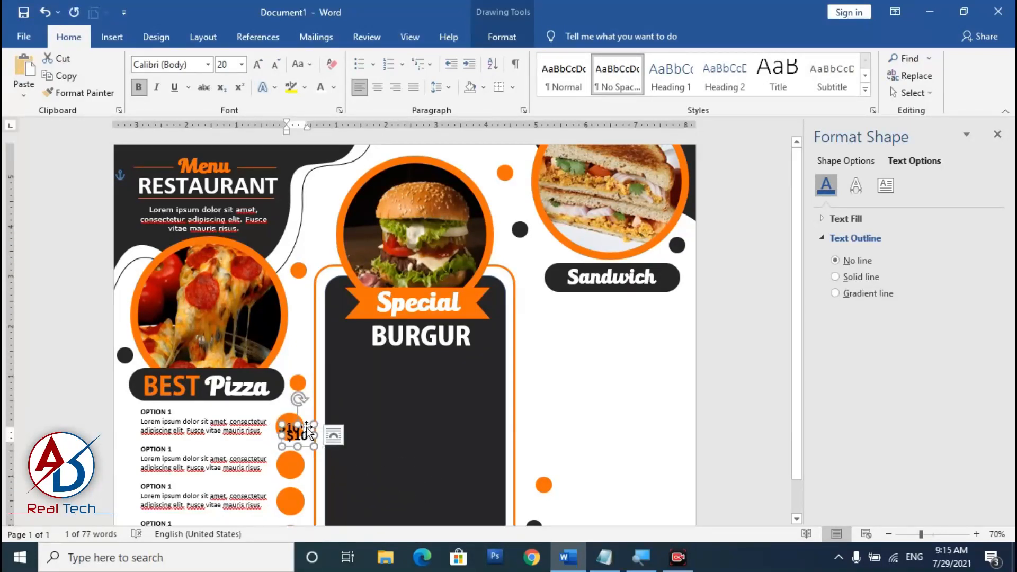
pyautogui.moveTo(306, 428); pyautogui.dragTo(299, 456)
pyautogui.scroll(-2, 299, 456)
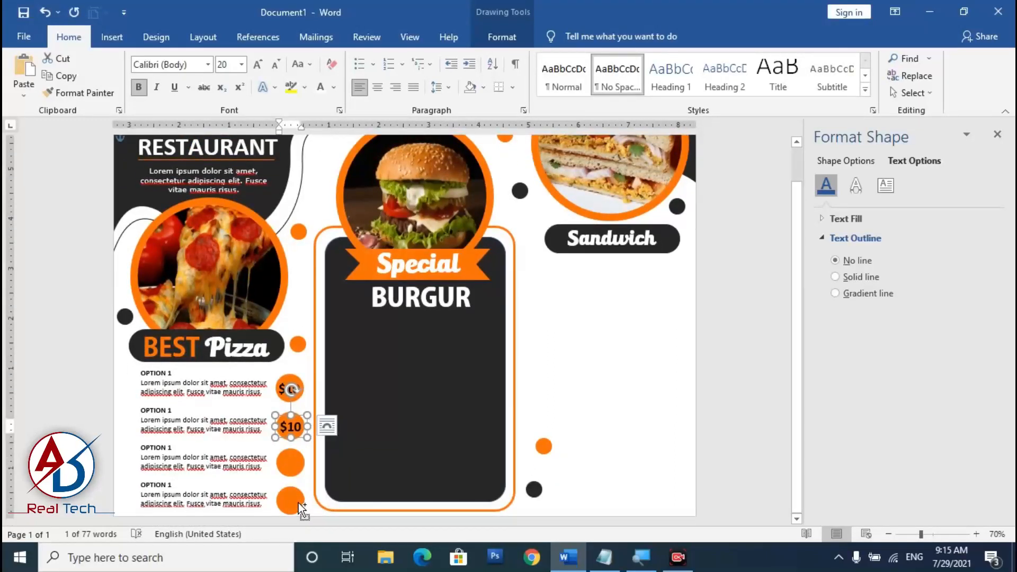
pyautogui.hotkey('ctrl', 'd')
pyautogui.moveTo(310, 424); pyautogui.dragTo(299, 449)
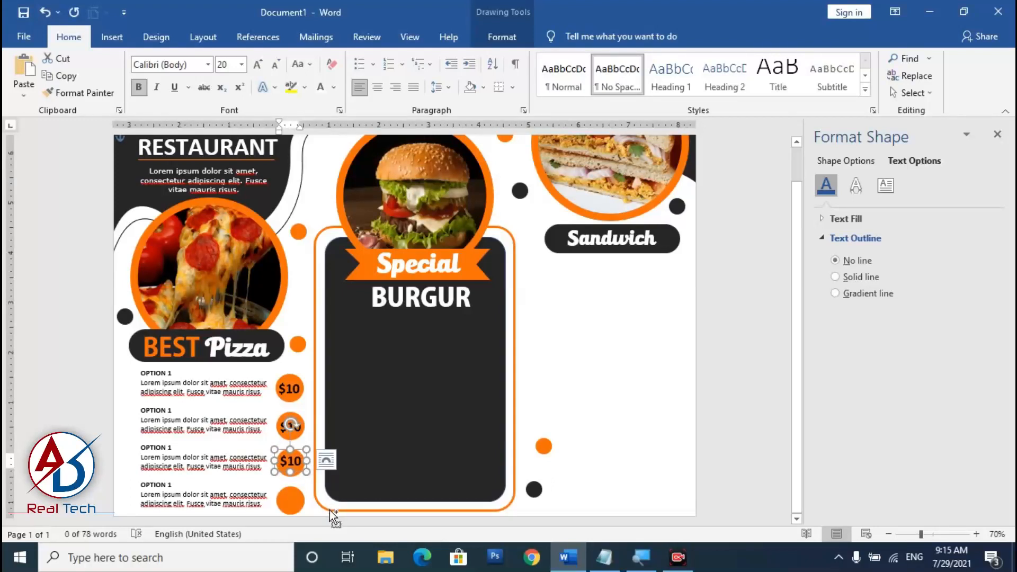
pyautogui.hotkey('ctrl', 'd')
pyautogui.moveTo(309, 462); pyautogui.dragTo(302, 492)
pyautogui.click(608, 454)
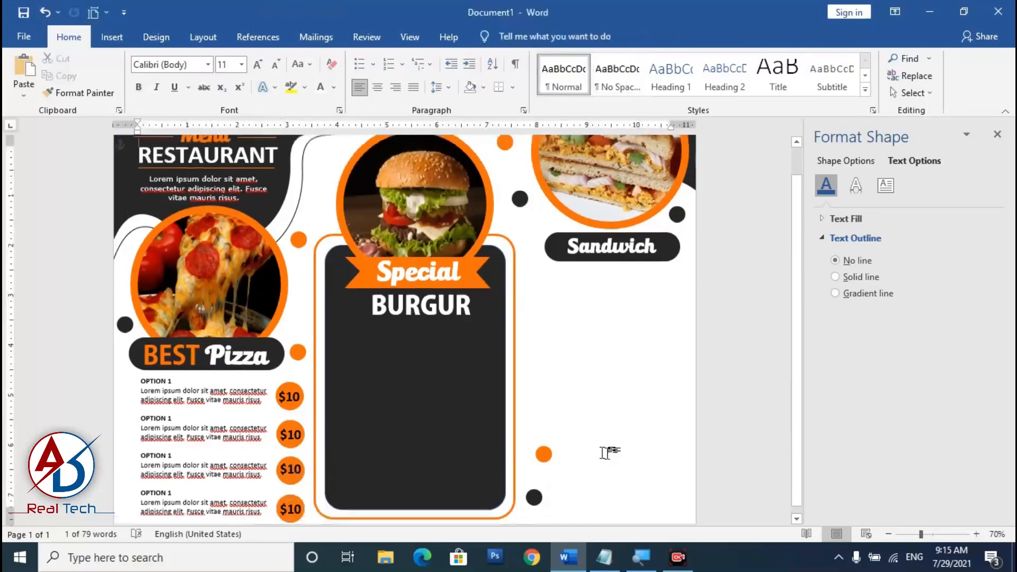
# Duplicate the pizza option list and place the copy below the Sandwich label.
pyautogui.keyDown('ctrl'); pyautogui.scroll(-6, 609, 454); pyautogui.keyUp('ctrl')
pyautogui.keyDown('ctrl'); pyautogui.scroll(4, 511, 441); pyautogui.keyUp('ctrl')
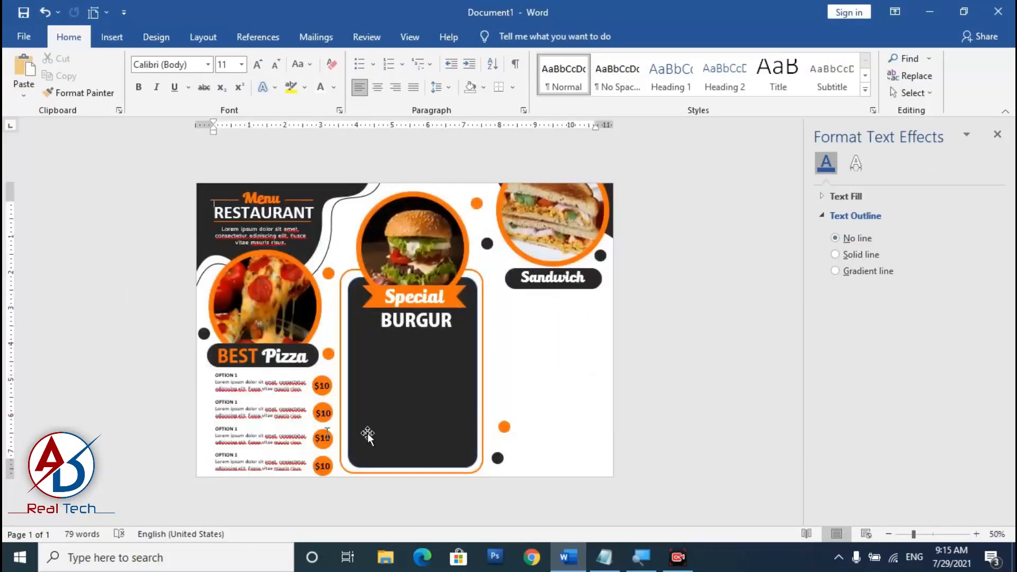
pyautogui.keyDown('ctrl'); pyautogui.scroll(2, 212, 423); pyautogui.keyUp('ctrl')
pyautogui.click(212, 422)
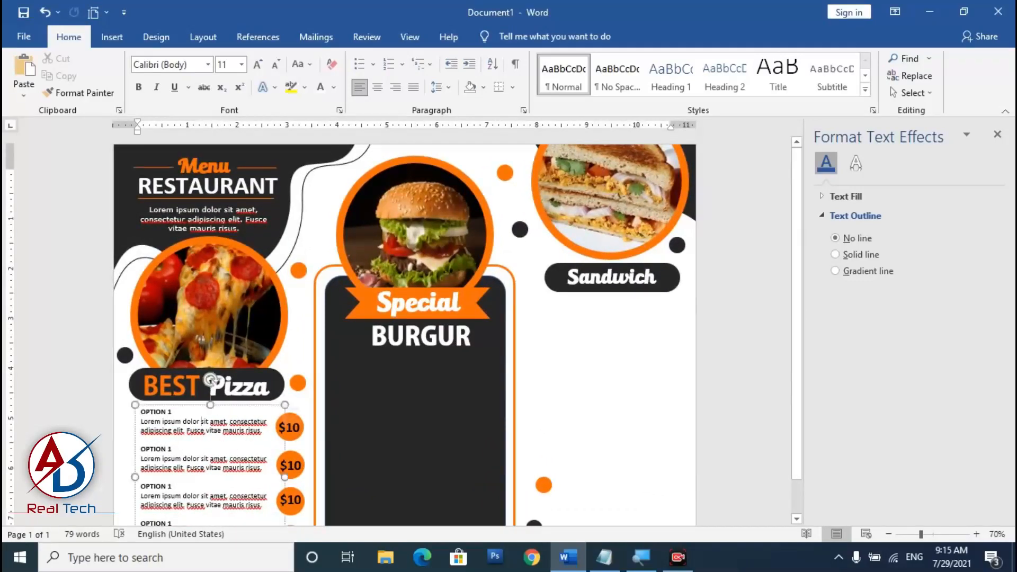
pyautogui.click(221, 406)
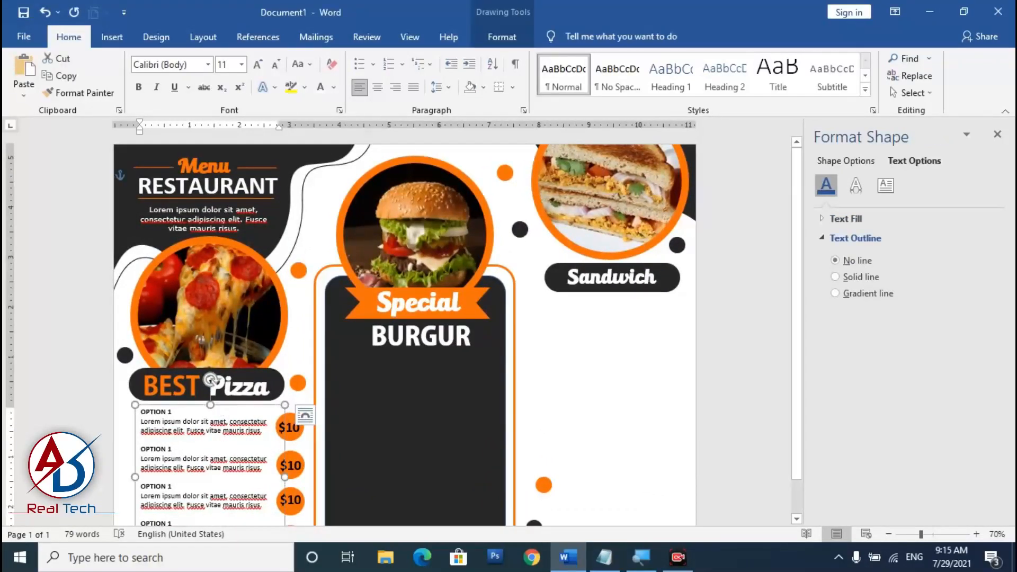
pyautogui.hotkey('ctrl', 'd')
pyautogui.moveTo(246, 415); pyautogui.dragTo(626, 301)
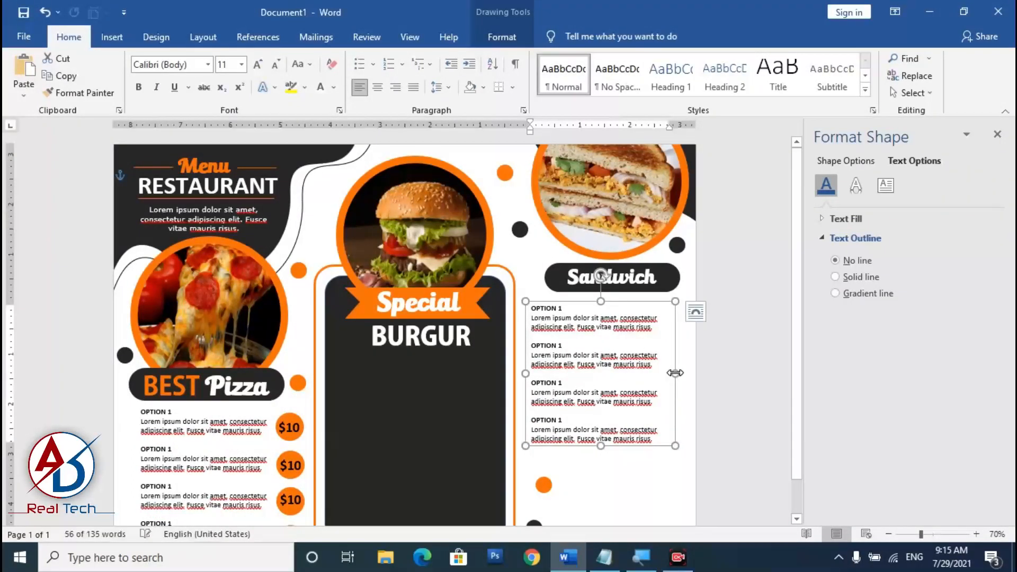
# Make the Sandwich option list's text box slightly narrower and taller, and shift it a little up and left under the label.
pyautogui.moveTo(675, 373); pyautogui.dragTo(669, 373)
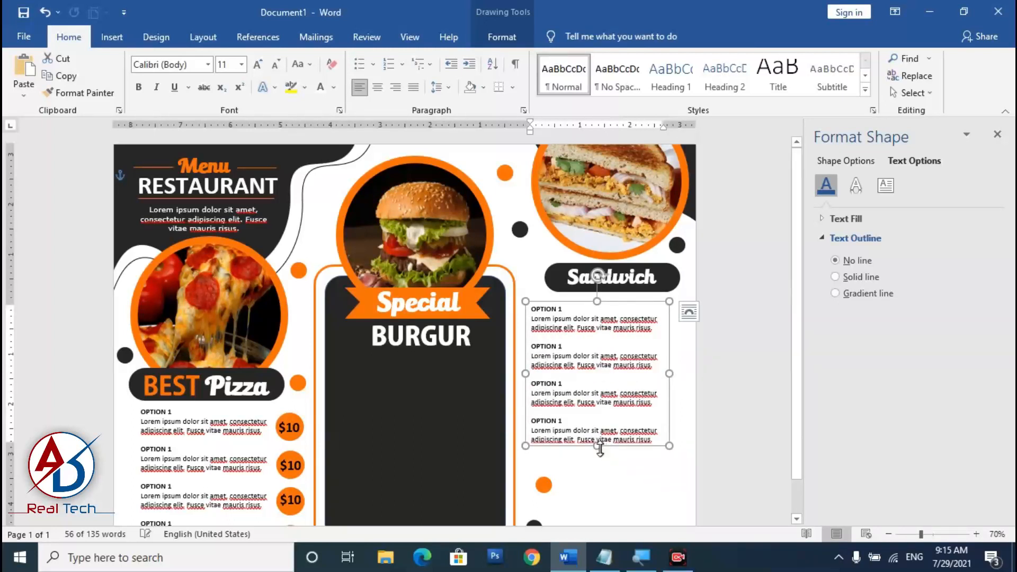
pyautogui.moveTo(598, 450); pyautogui.dragTo(597, 457)
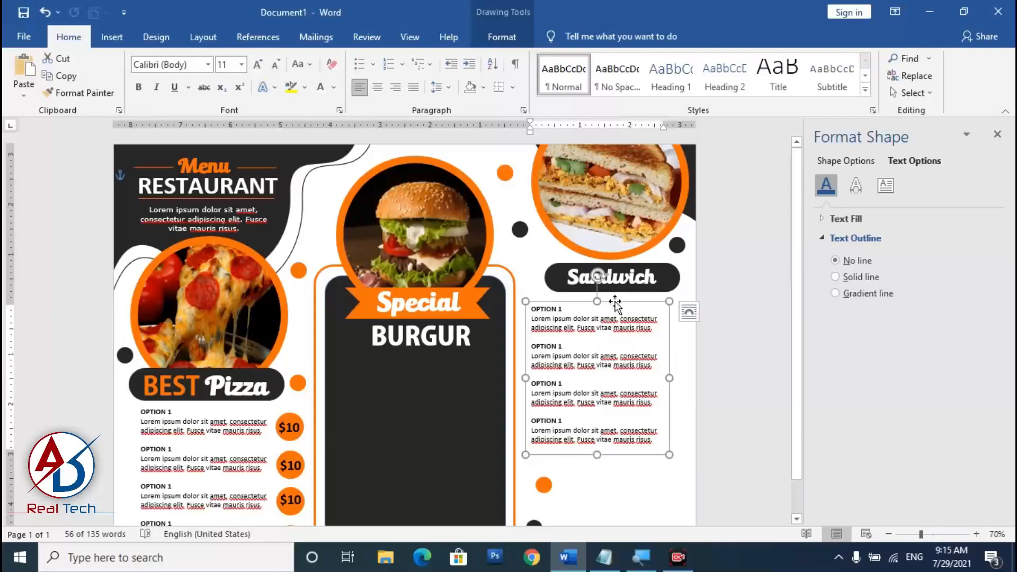
pyautogui.moveTo(615, 303); pyautogui.dragTo(610, 301)
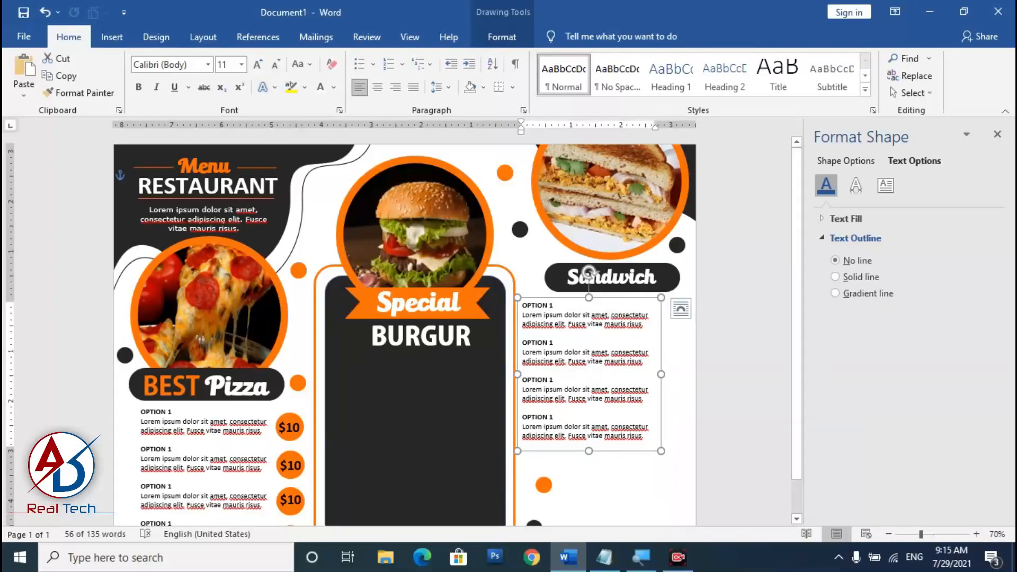
pyautogui.press('Right')
pyautogui.press('Right')
pyautogui.press('Right')
pyautogui.press('Right')
pyautogui.press('Right')
pyautogui.press('Right')
pyautogui.press('Escape')
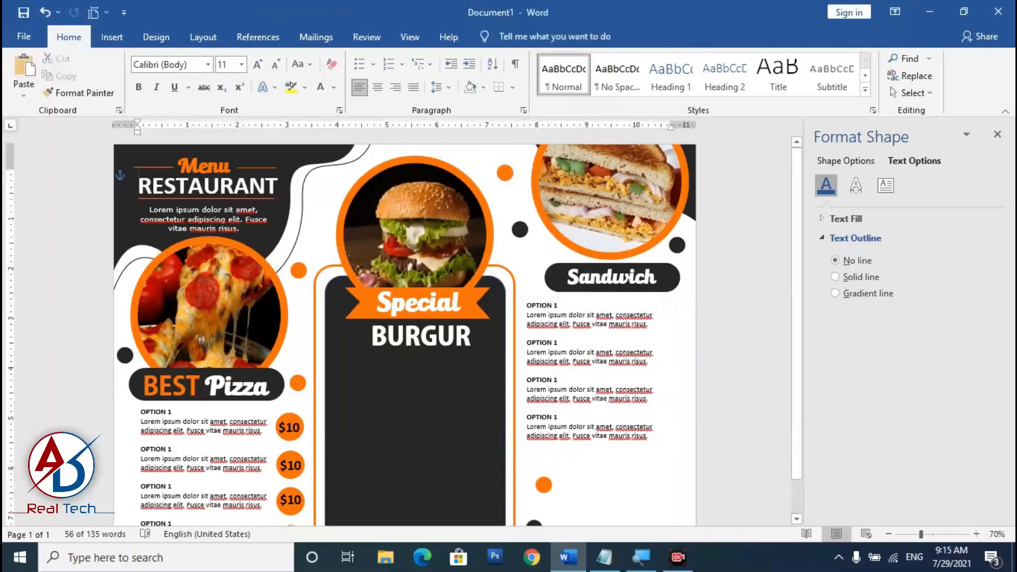
# Group the orange circle beside the first pizza option with its "$10" text.
pyautogui.scroll(-2, 344, 413)
pyautogui.scroll(6, 352, 415)
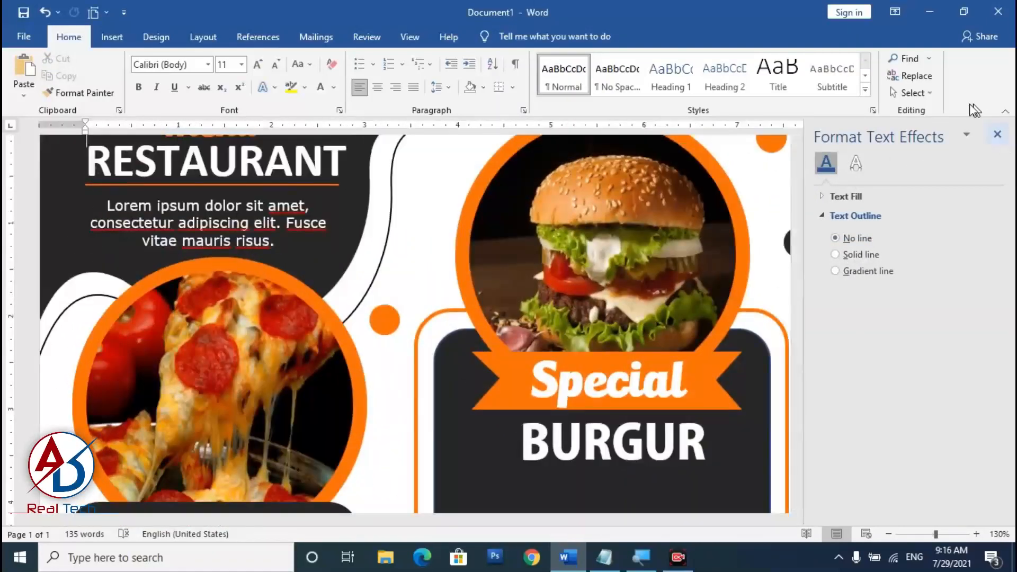
pyautogui.click(912, 93)
pyautogui.click(859, 132)
pyautogui.scroll(-5, 402, 313)
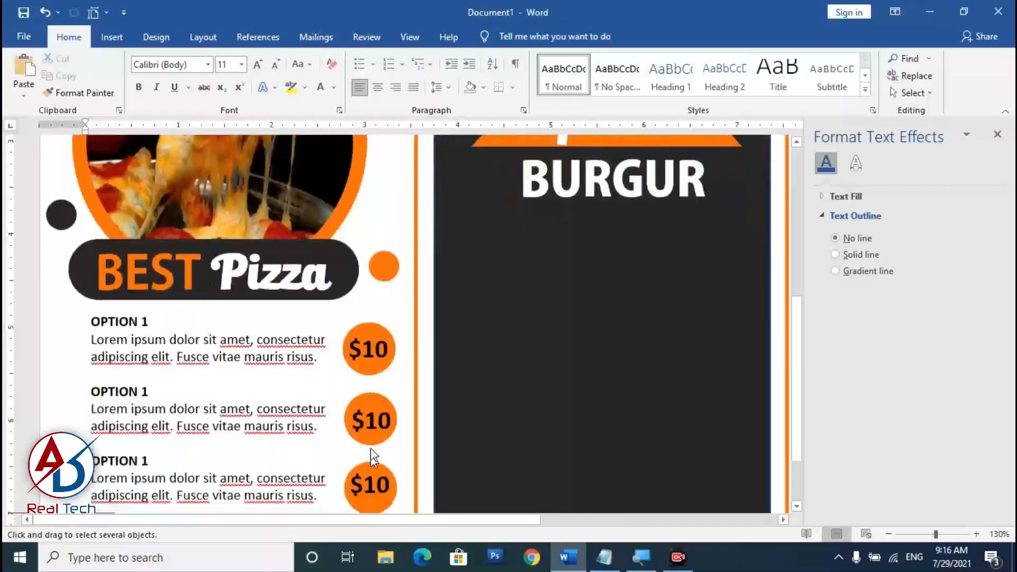
pyautogui.moveTo(390, 373); pyautogui.dragTo(320, 399)
pyautogui.rightClick(382, 318)
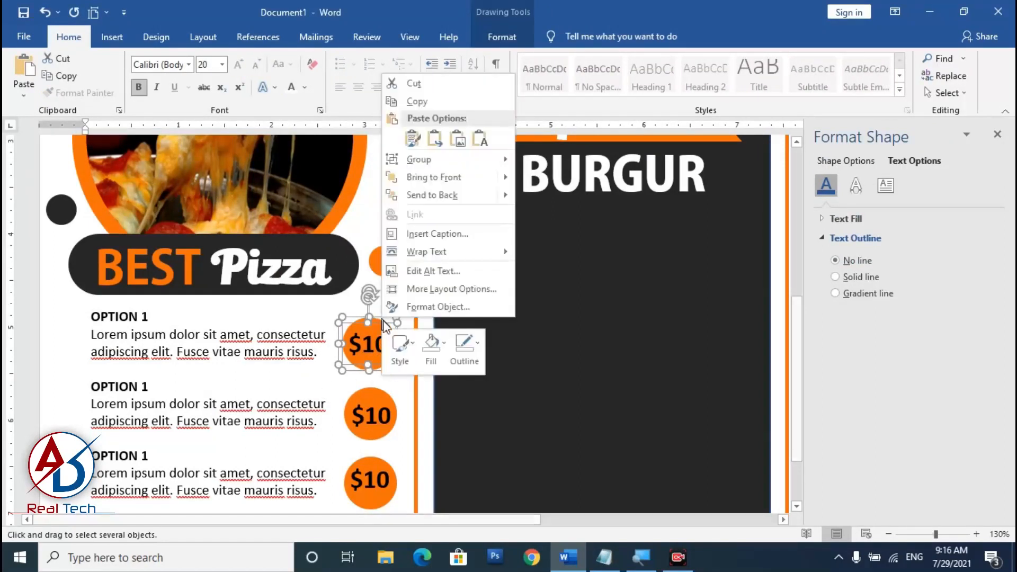
pyautogui.moveTo(434, 160)
pyautogui.click(550, 161)
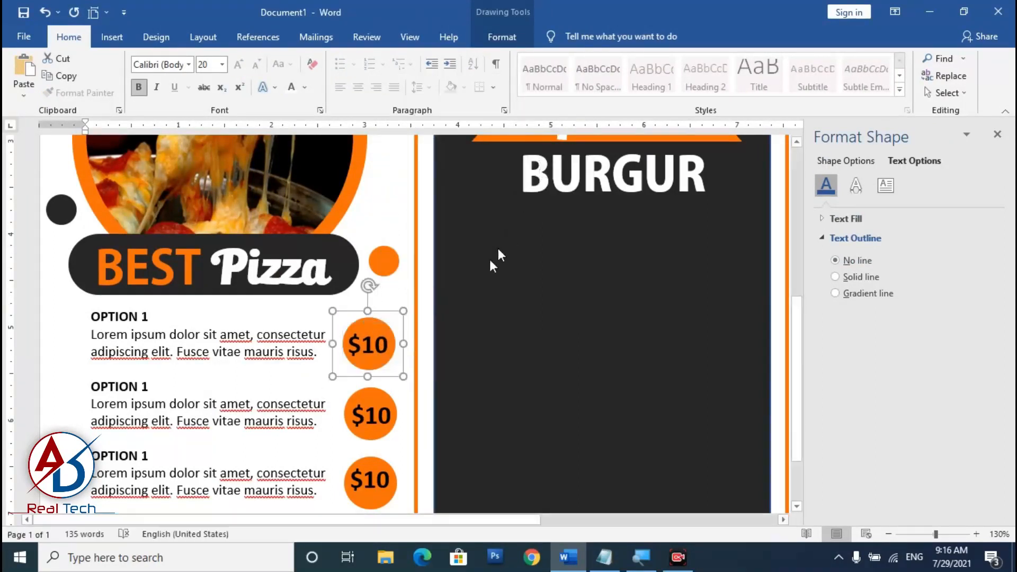
# Place a copy of the grouped "$10" price circle beside the first Sandwich option.
pyautogui.moveTo(387, 327); pyautogui.dragTo(644, 364)
pyautogui.scroll(-1, 645, 364)
pyautogui.scroll(-4, 645, 364)
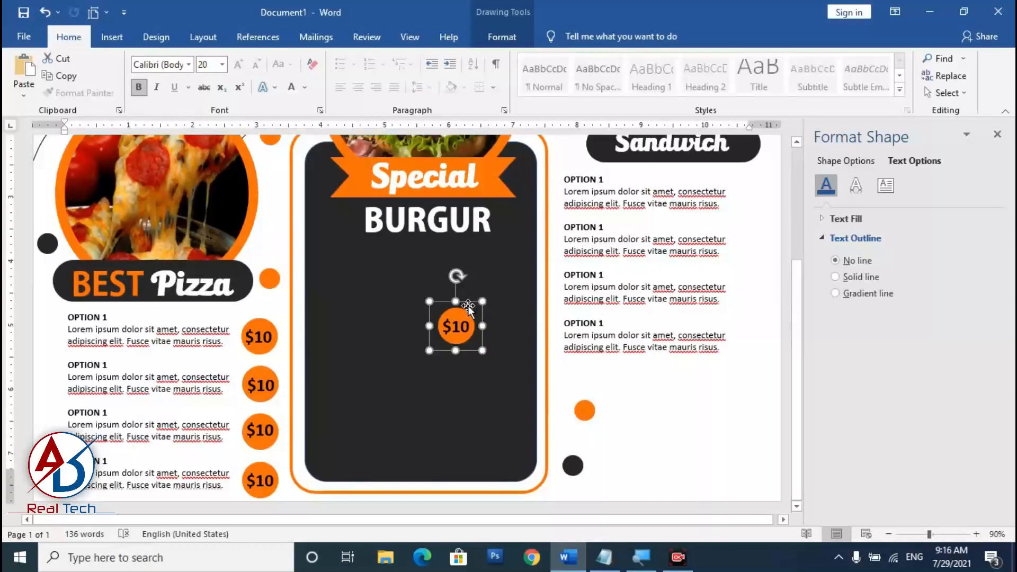
pyautogui.click(469, 306)
pyautogui.moveTo(468, 304); pyautogui.dragTo(764, 173)
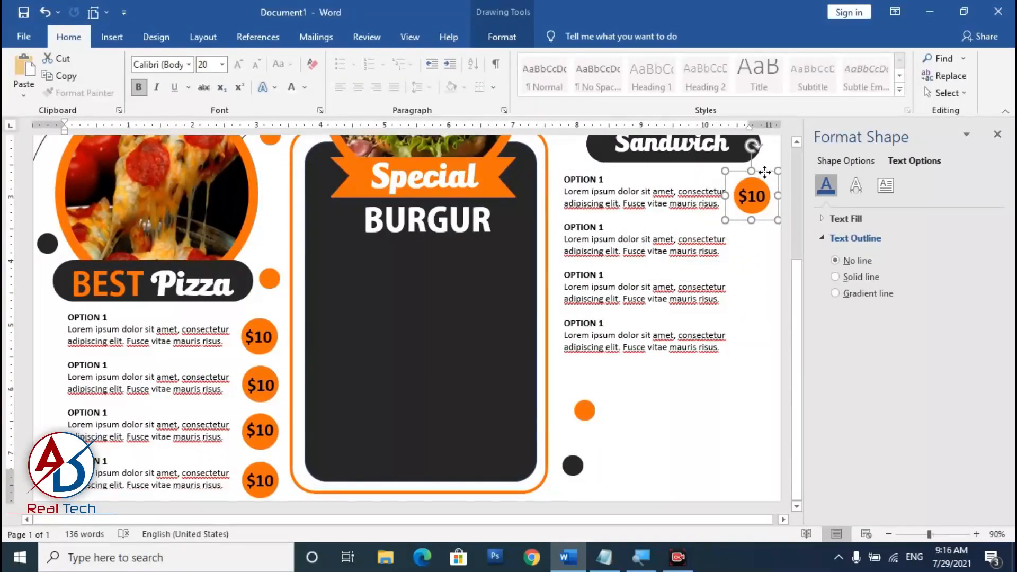
# Duplicate the grouped "$10" price circle beside the second, third and fourth Sandwich options.
pyautogui.hotkey('ctrl', 'z')
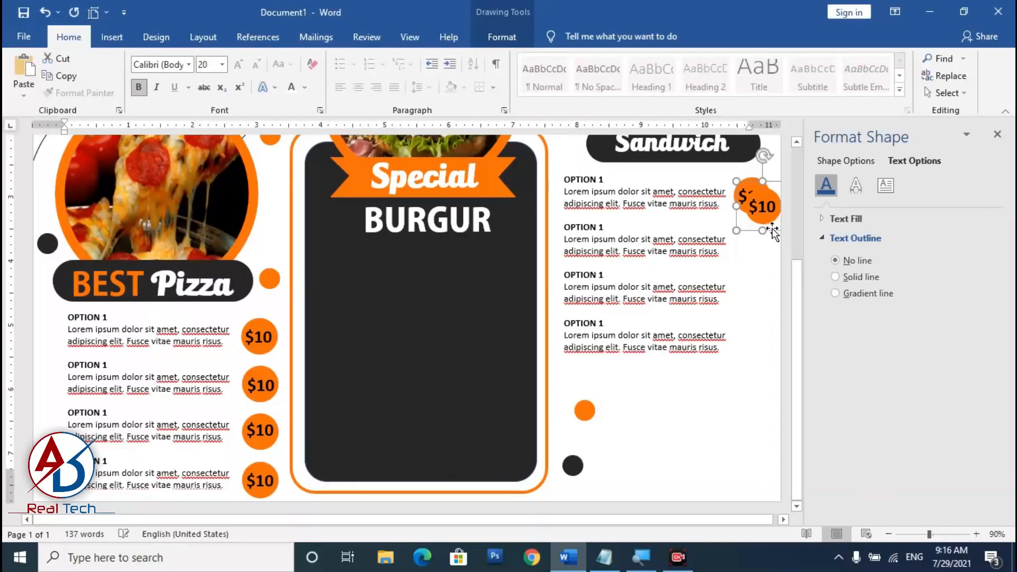
pyautogui.moveTo(773, 231); pyautogui.dragTo(761, 269)
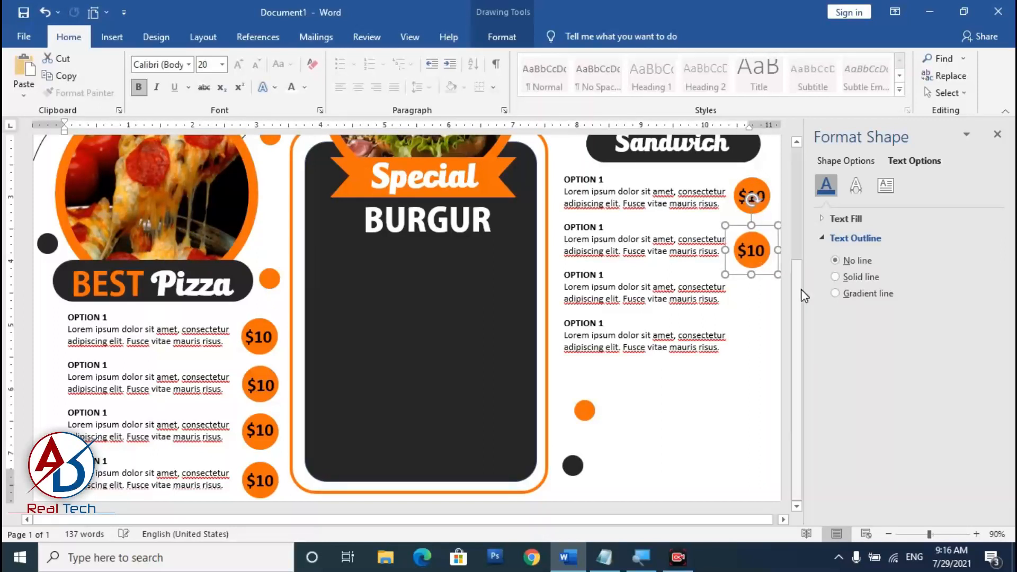
pyautogui.press('Up')
pyautogui.press('Up')
pyautogui.press('Up')
pyautogui.press('Up')
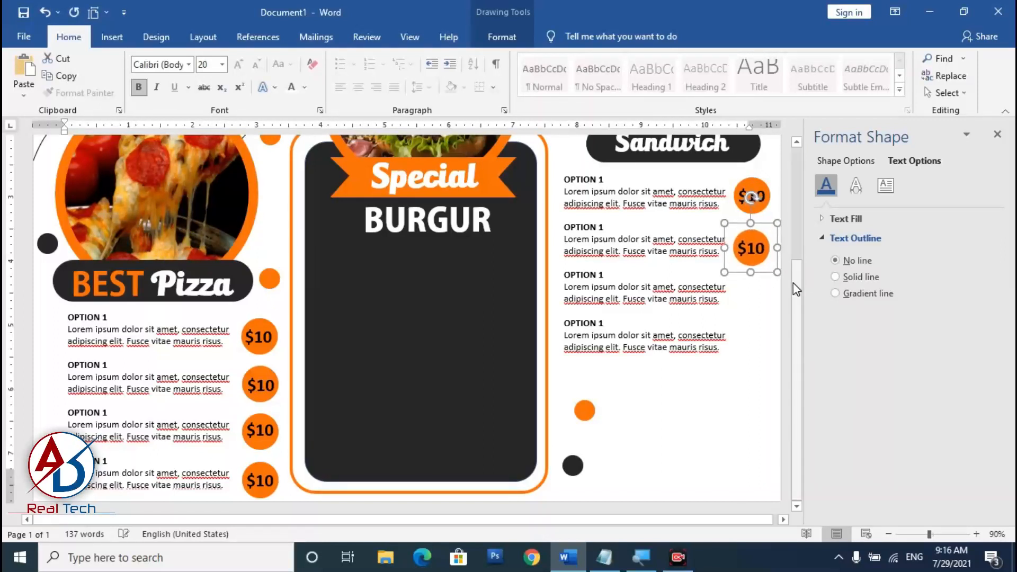
pyautogui.hotkey('ctrl', 'd')
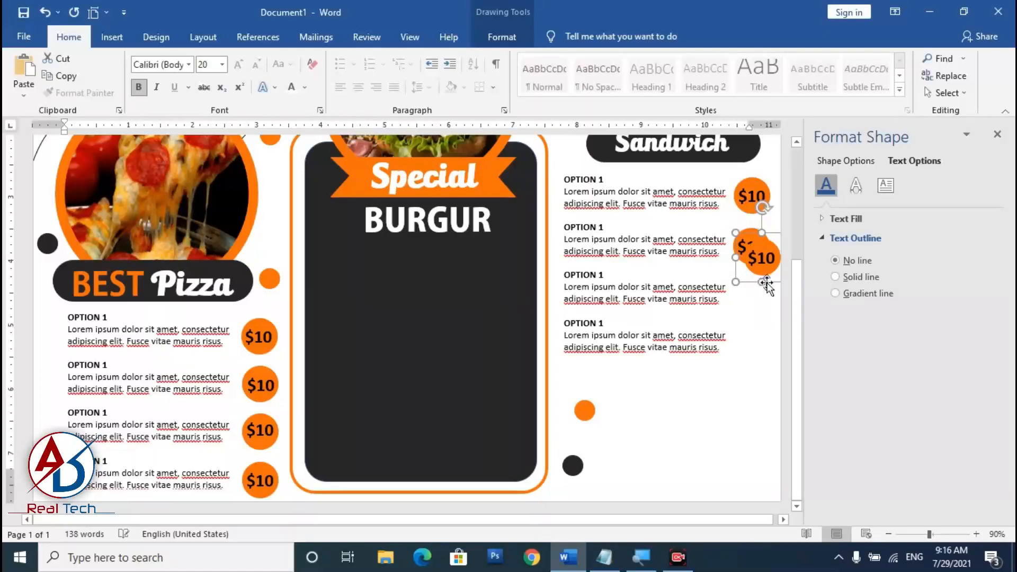
pyautogui.moveTo(775, 288); pyautogui.dragTo(766, 370)
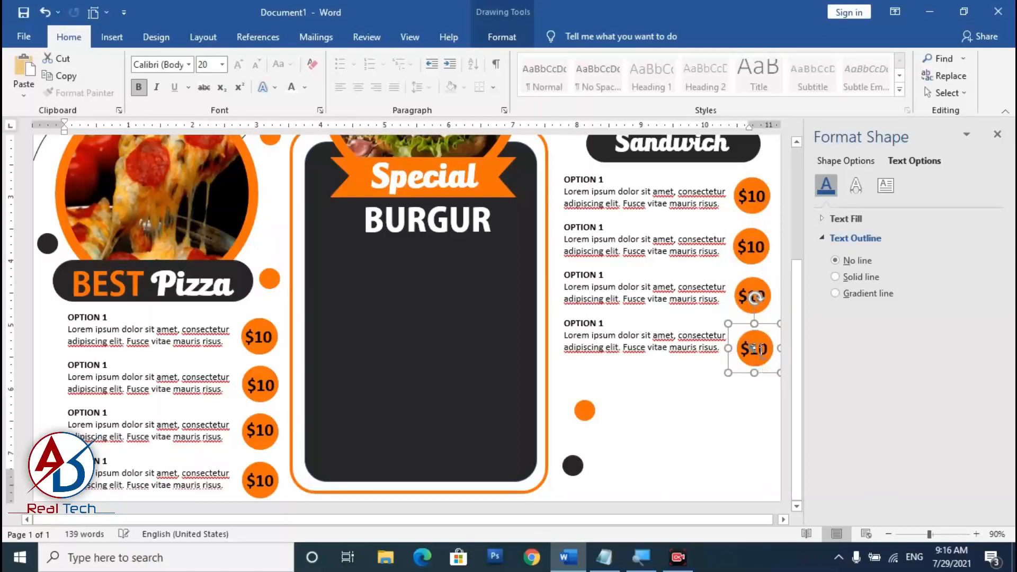
# Fine-tune the vertical positions of the lower three Sandwich price circles so they line up with their options.
pyautogui.scroll(1, 758, 351)
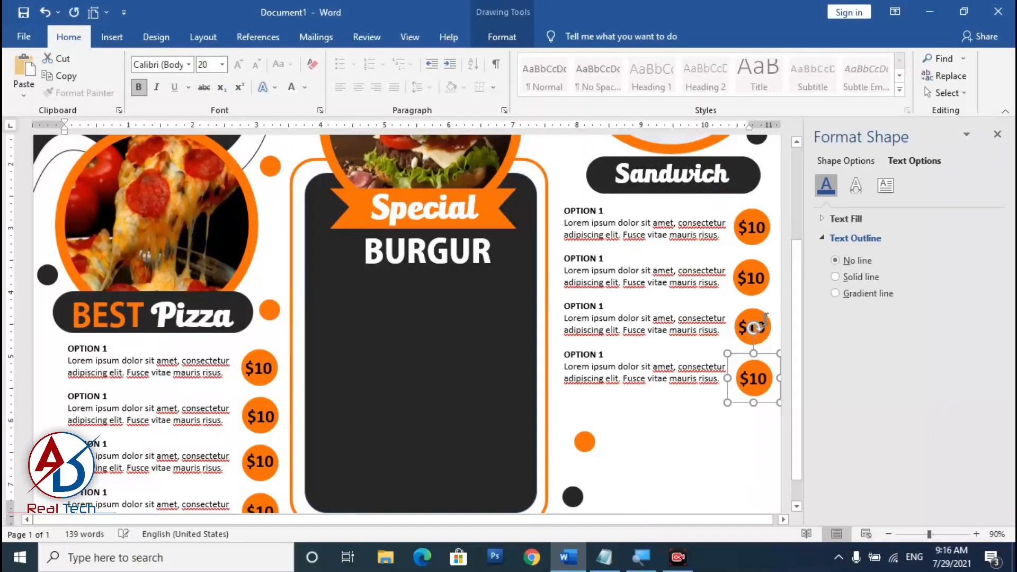
pyautogui.click(764, 320)
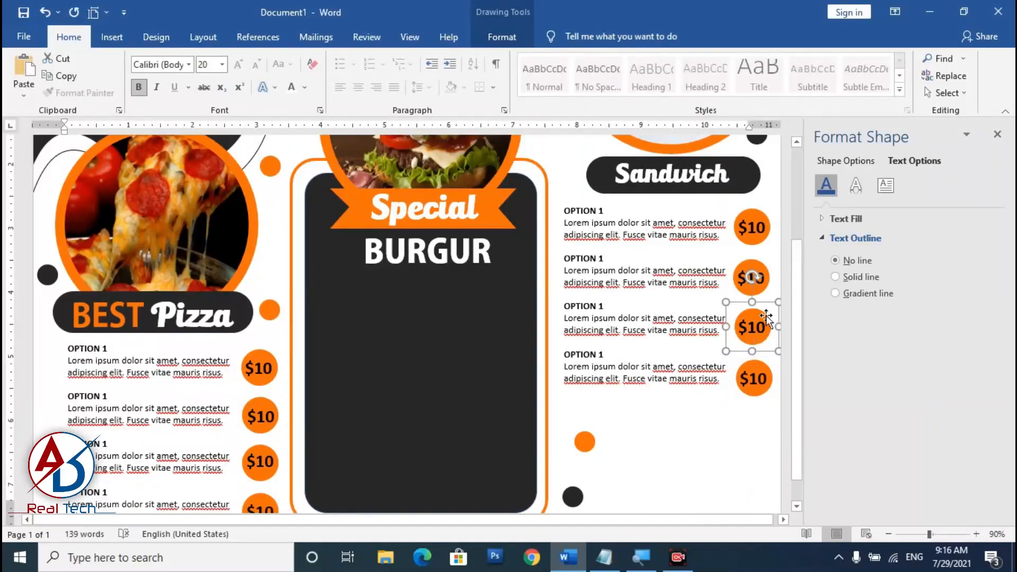
pyautogui.click(762, 272)
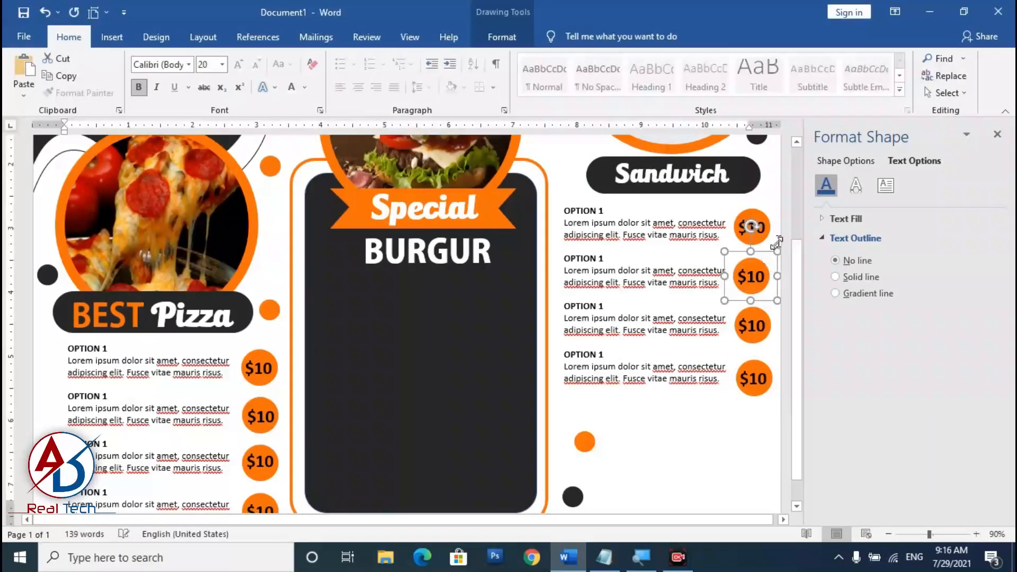
pyautogui.click(768, 410)
pyautogui.scroll(-5, 771, 401)
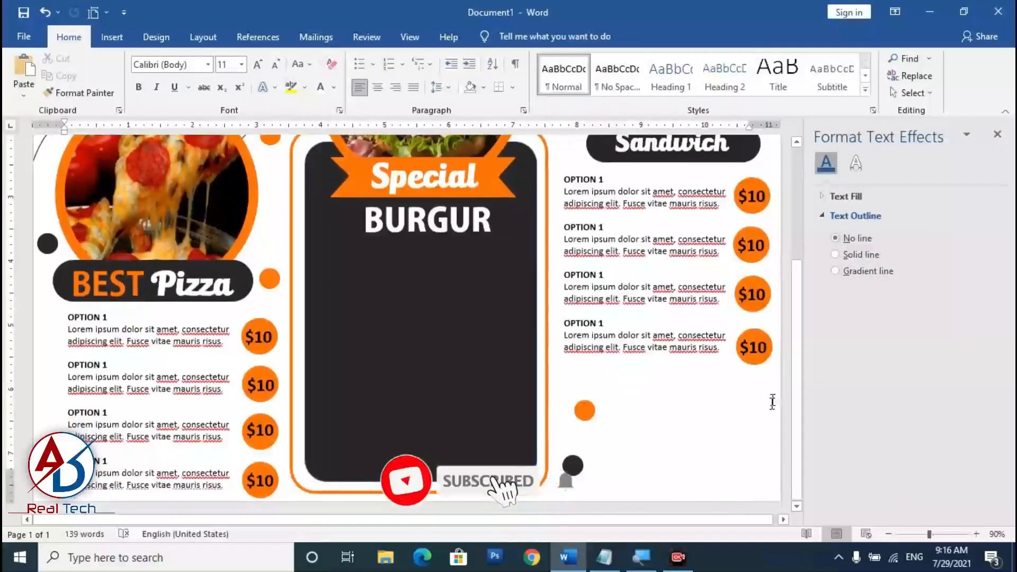
pyautogui.click(767, 324)
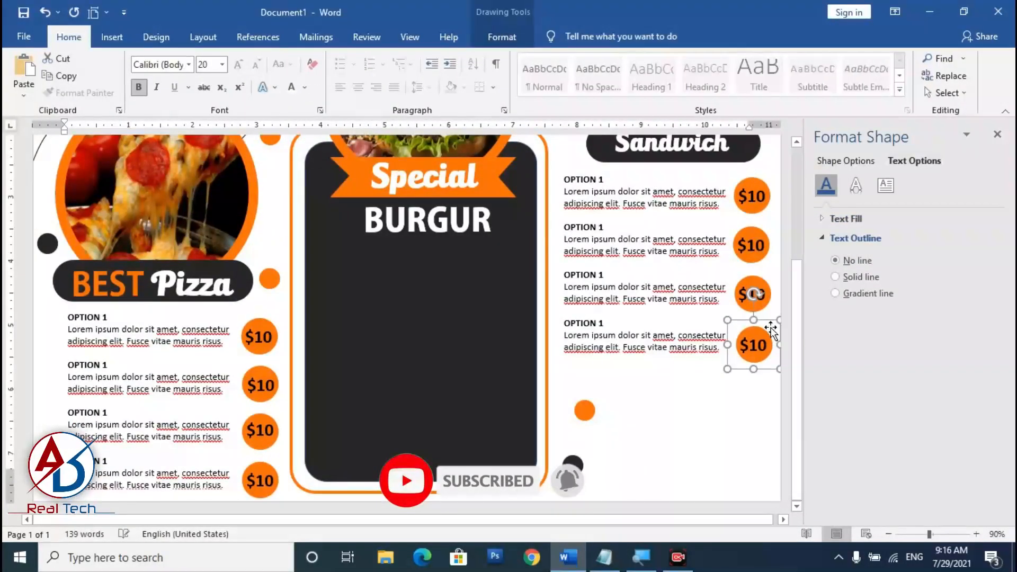
pyautogui.click(753, 392)
pyautogui.scroll(-5, 752, 392)
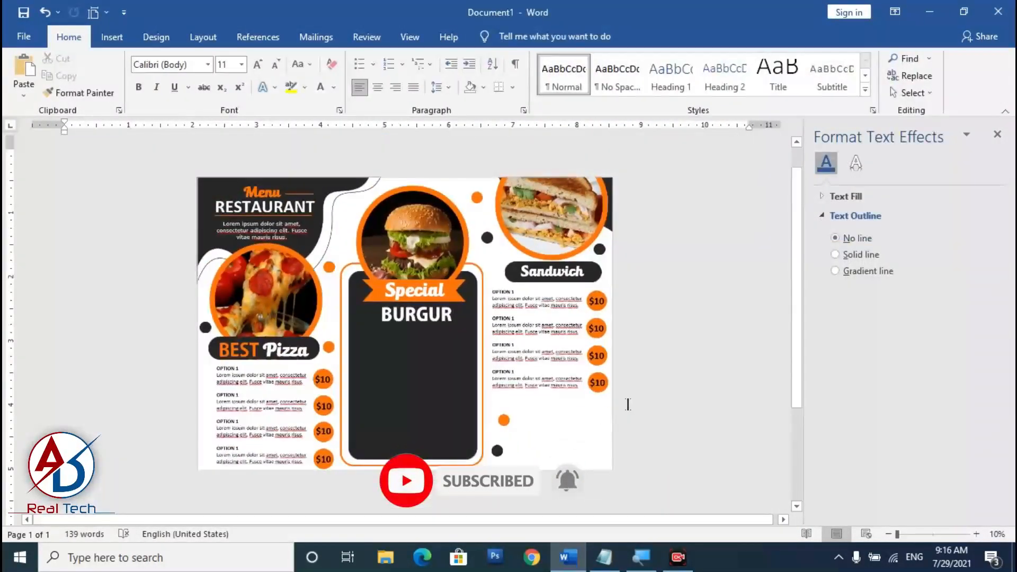
pyautogui.scroll(3, 519, 403)
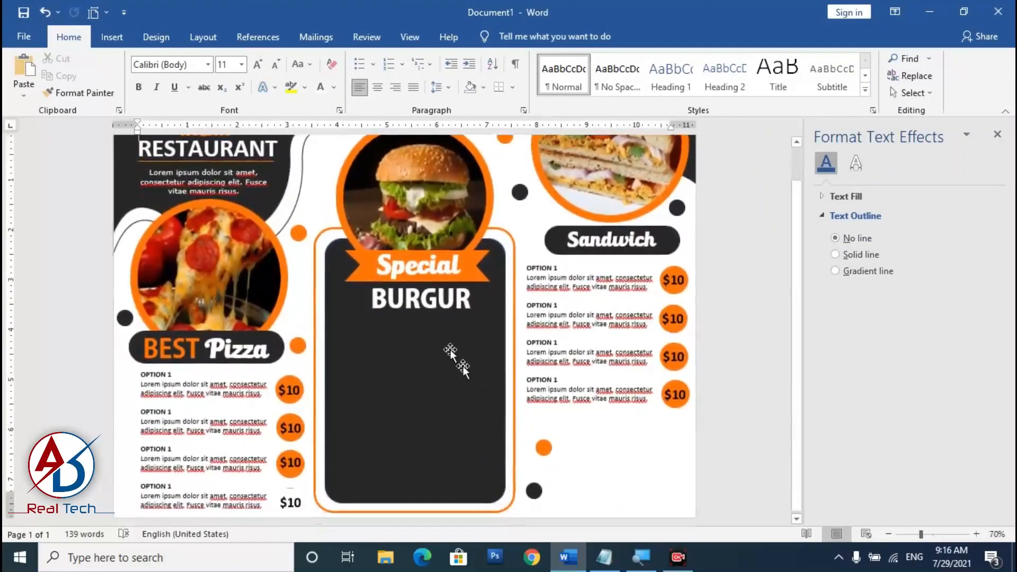
# Draw a text box about 3.5" high and 3.15" wide on the dark panel below the BURGUR heading.
pyautogui.click(112, 37)
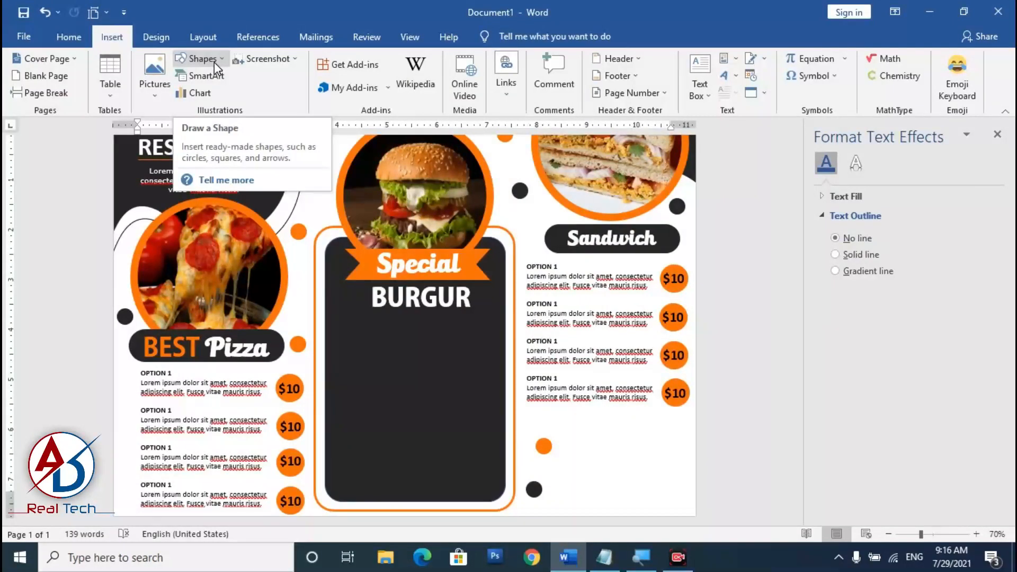
pyautogui.click(214, 59)
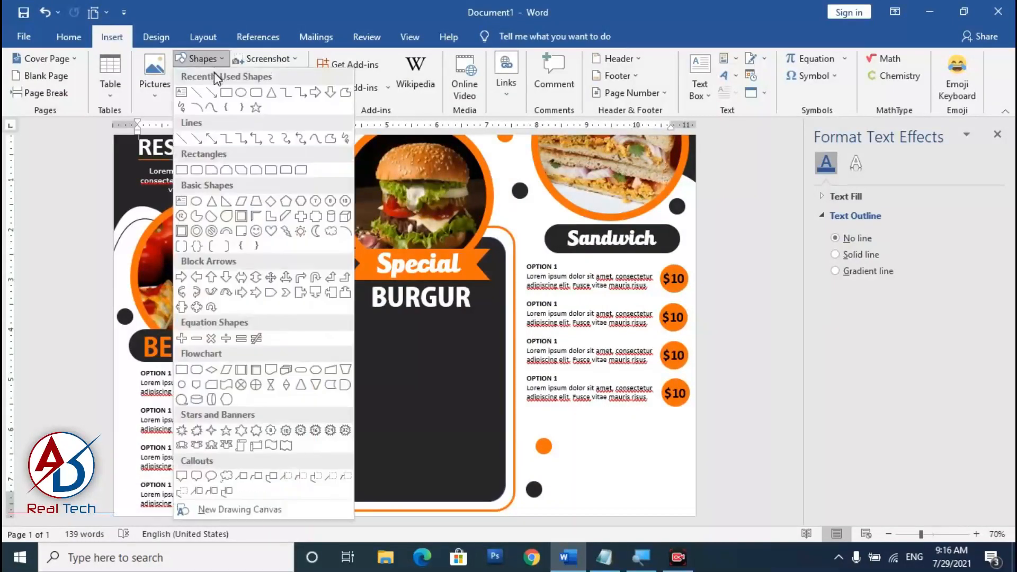
pyautogui.click(181, 93)
pyautogui.moveTo(341, 319); pyautogui.dragTo(445, 438)
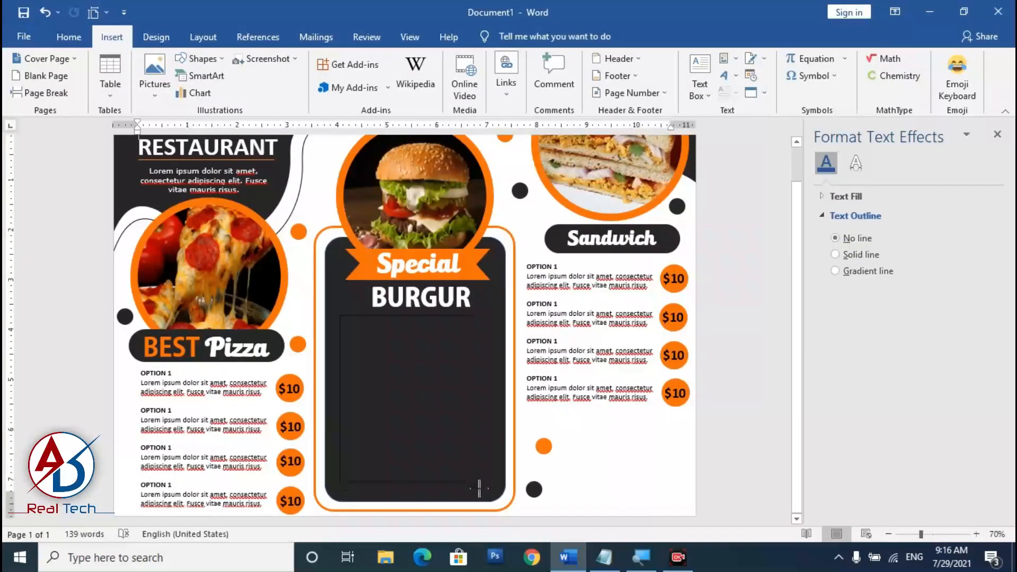
pyautogui.moveTo(498, 491); pyautogui.dragTo(497, 490)
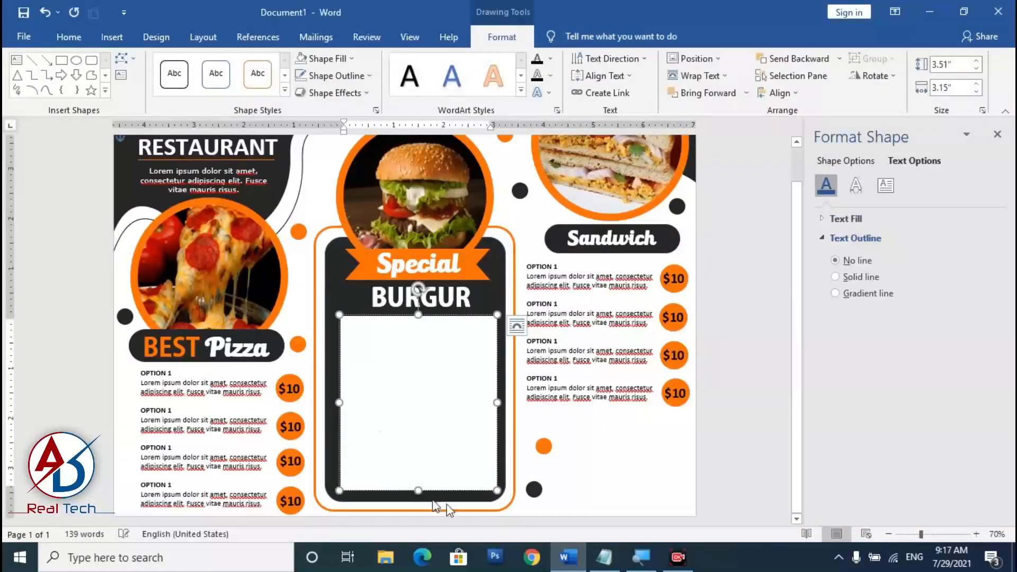
# Copy "OPTION 1" and "Lorem ipsum dolor sit" from the Notepad file into the new text box in Word.
pyautogui.click(614, 565)
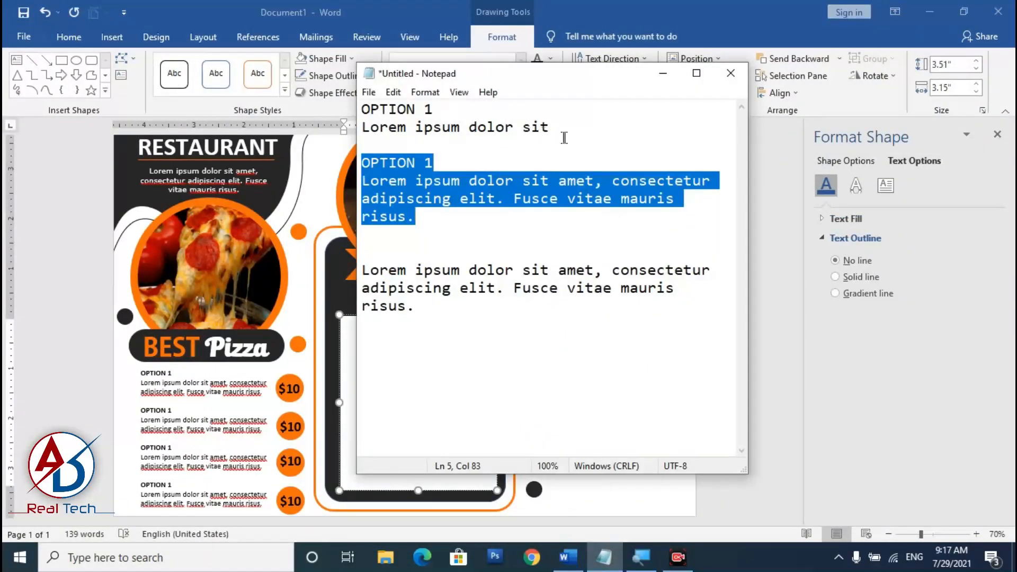
pyautogui.moveTo(564, 138); pyautogui.dragTo(388, 108)
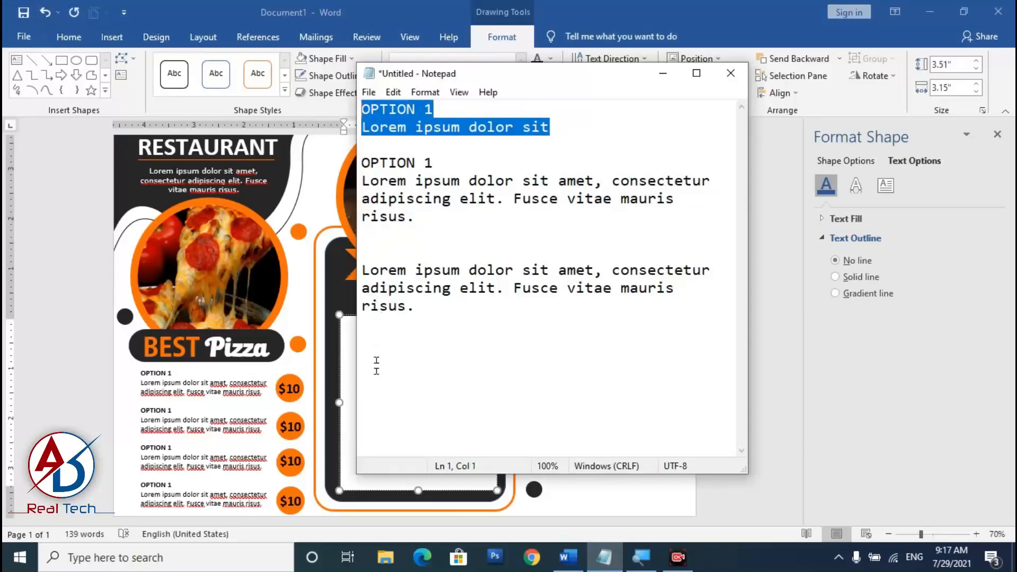
pyautogui.click(348, 374)
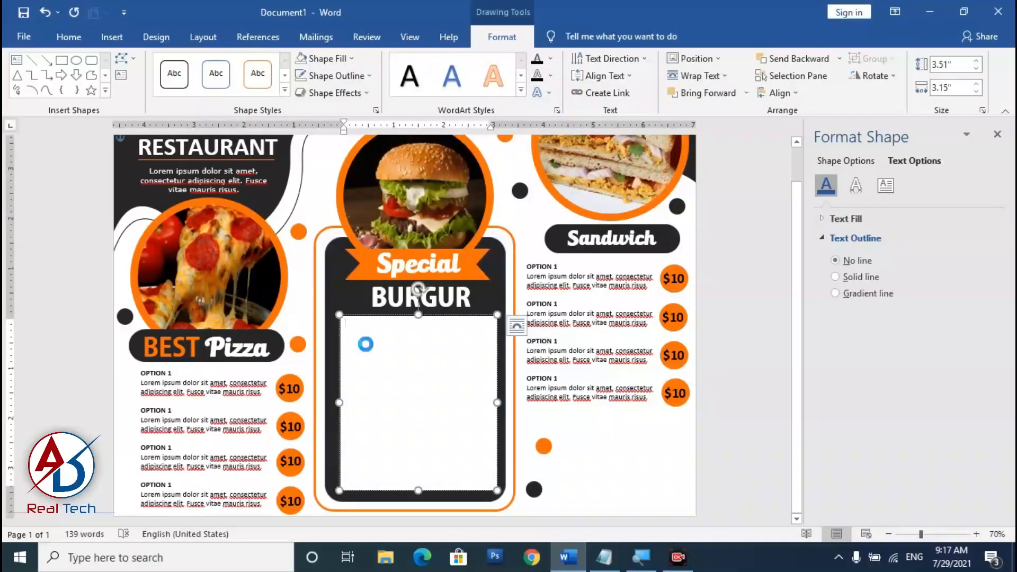
pyautogui.write('OPTION 1 Lorem ipsum dolor sit')
# Apply the No Spacing style to all the text in the burger text box.
pyautogui.hotkey('ctrl', 'a')
pyautogui.click(68, 37)
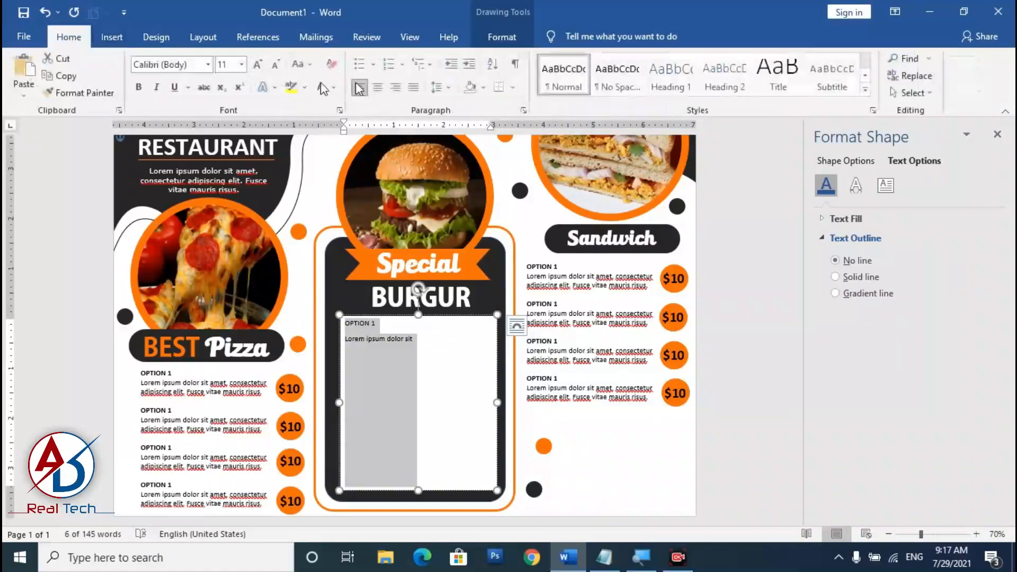
pyautogui.click(618, 76)
pyautogui.click(430, 344)
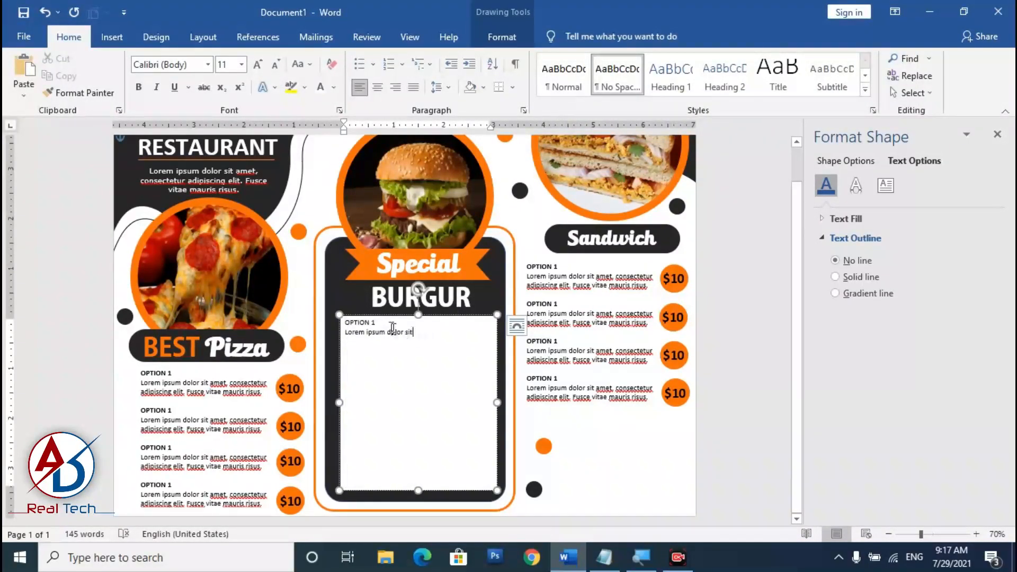
# Enlarge both lines of the burger text box to 12 pt and set their font to Verdana.
pyautogui.tripleClick(332, 321)
pyautogui.click(258, 64)
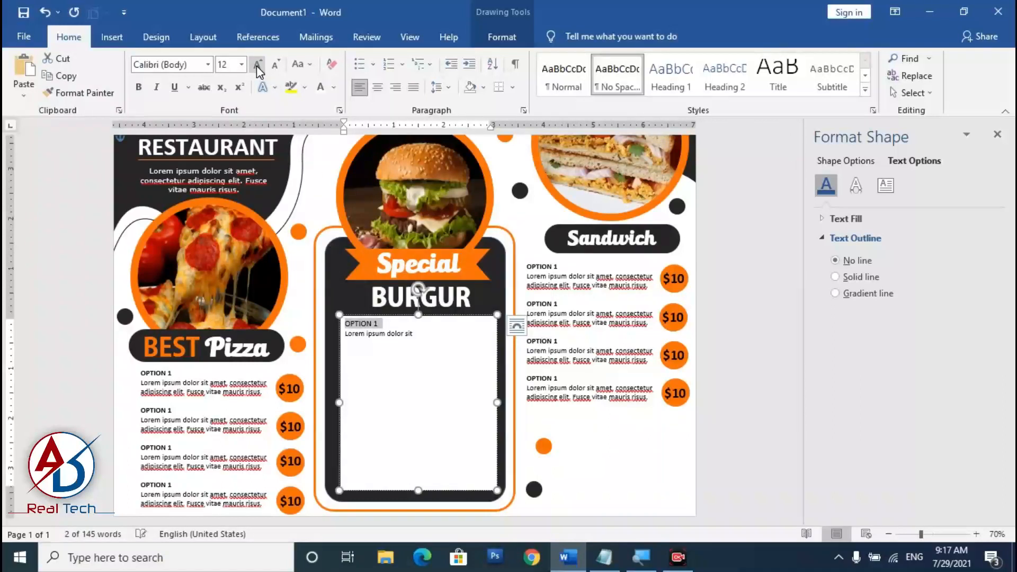
pyautogui.moveTo(418, 332); pyautogui.dragTo(347, 485)
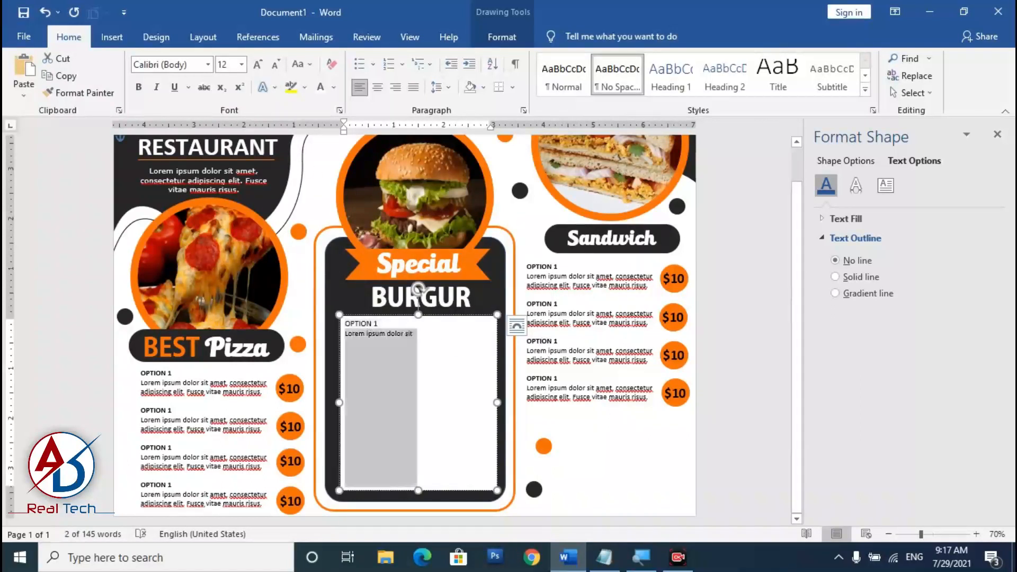
pyautogui.click(258, 64)
pyautogui.moveTo(423, 337); pyautogui.dragTo(342, 322)
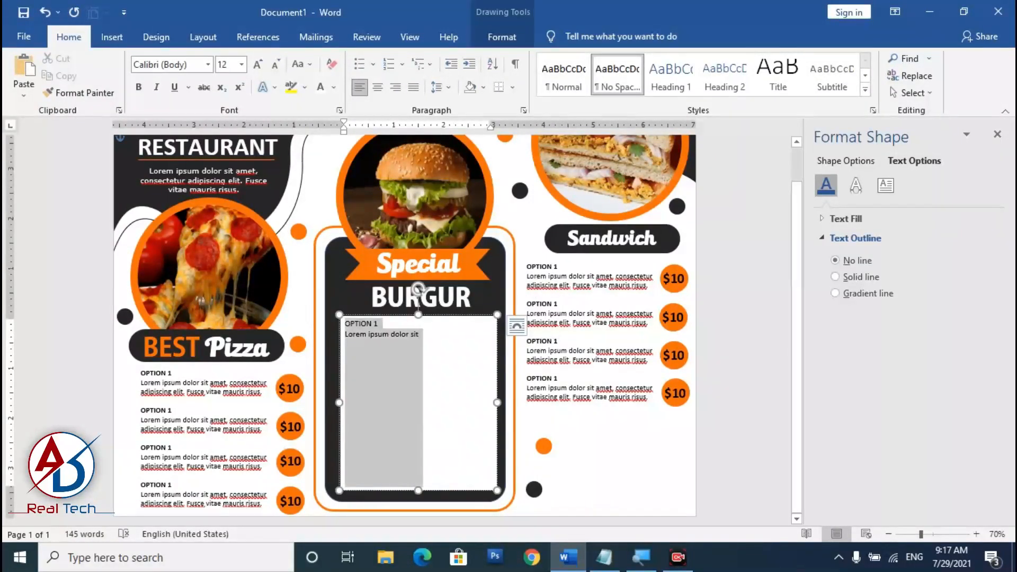
pyautogui.click(208, 64)
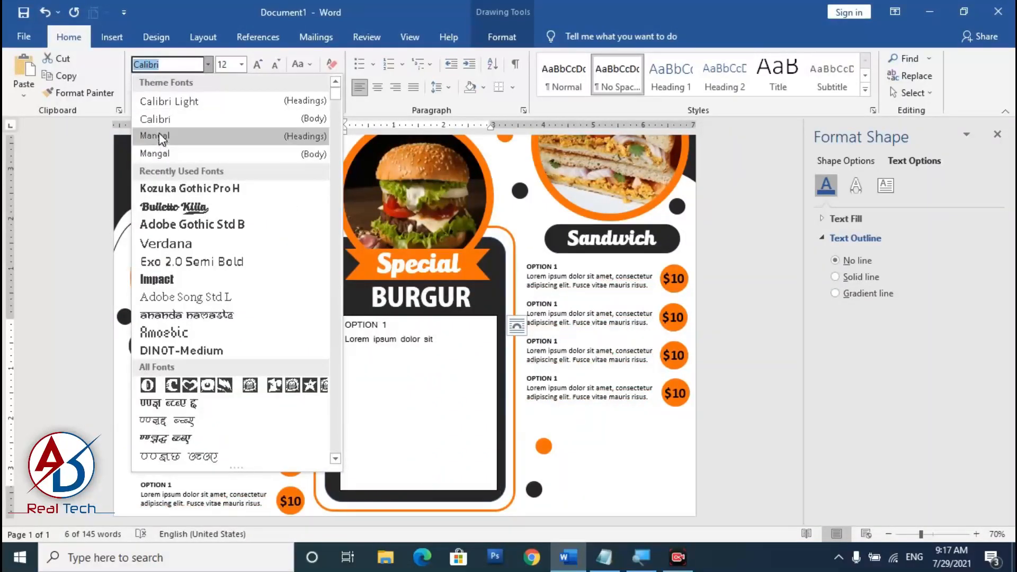
pyautogui.click(167, 243)
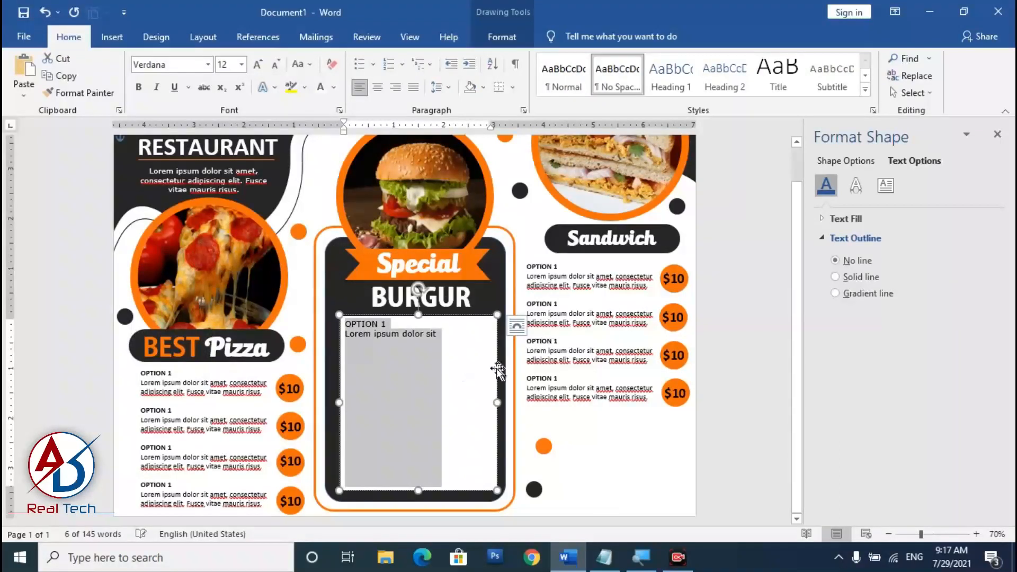
# Make the "OPTION 1" line in the burger text box bold.
pyautogui.click(405, 331)
pyautogui.tripleClick(336, 317)
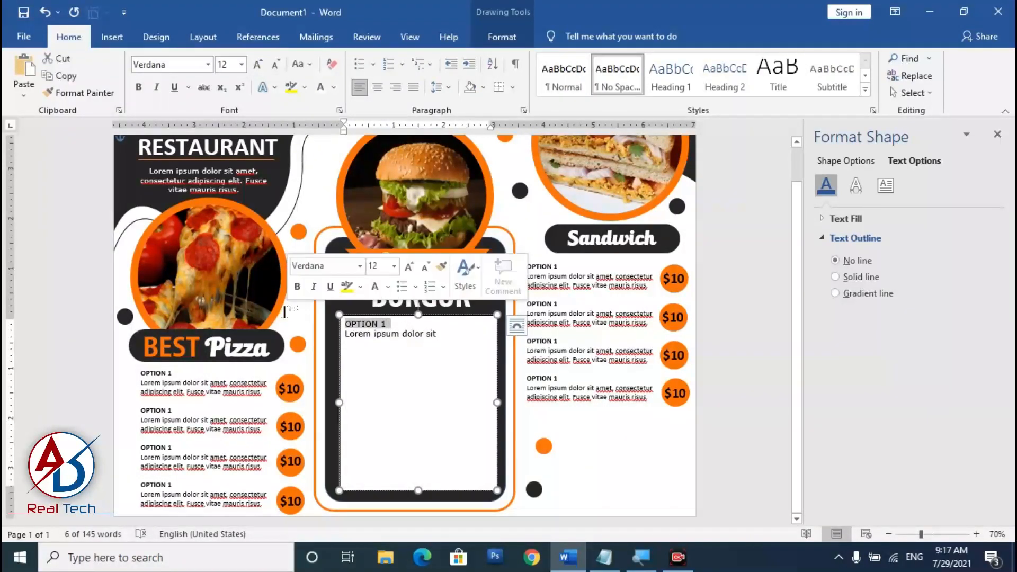
pyautogui.hotkey('ctrl', 'b')
pyautogui.click(441, 336)
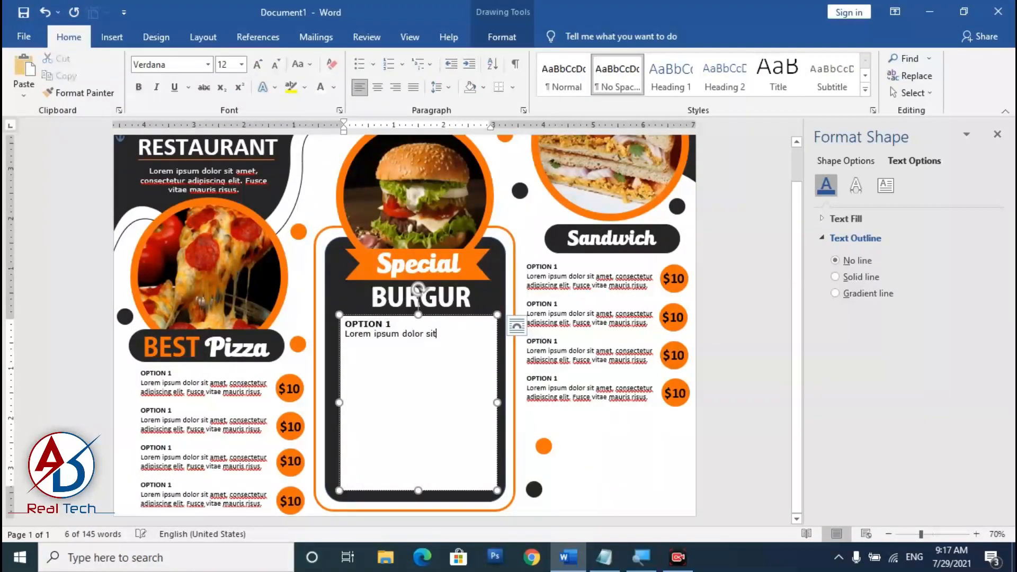
# Duplicate the "OPTION 1" heading with its description down the burger text box until there are six options separated by blank lines.
pyautogui.moveTo(441, 336); pyautogui.dragTo(341, 324)
pyautogui.hotkey('ctrl', 'c')
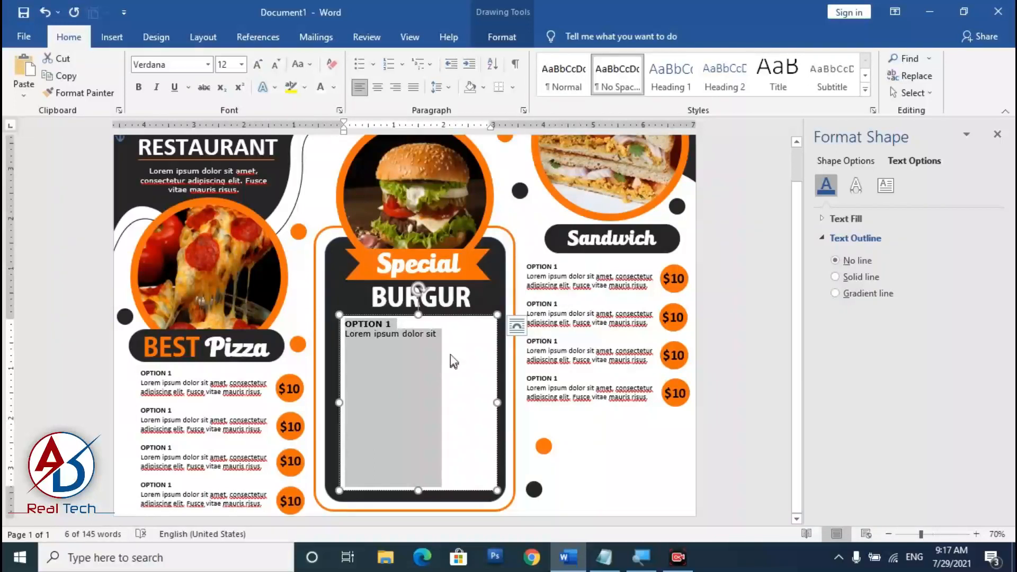
pyautogui.click(451, 354)
pyautogui.press('Return')
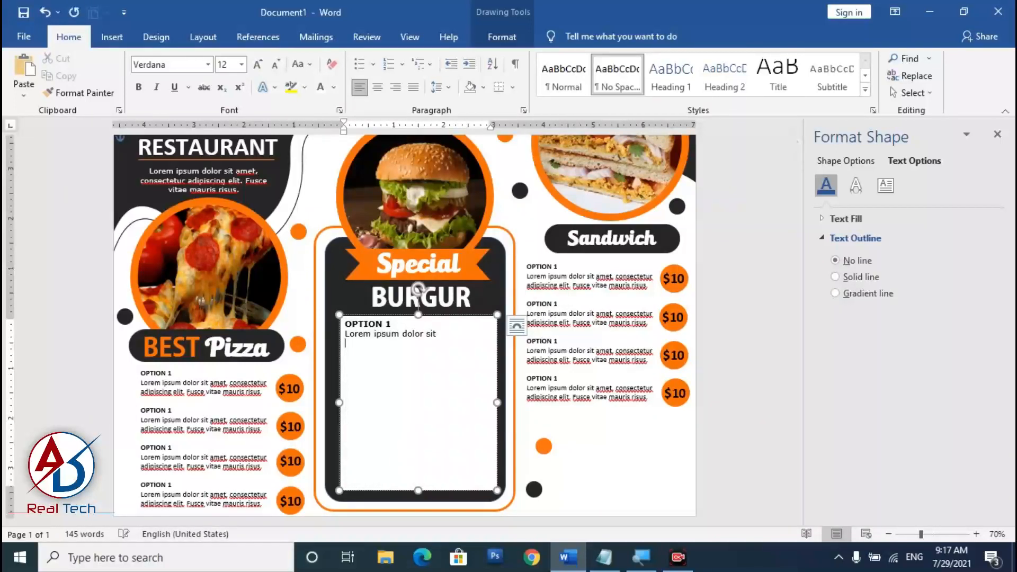
pyautogui.click(517, 325)
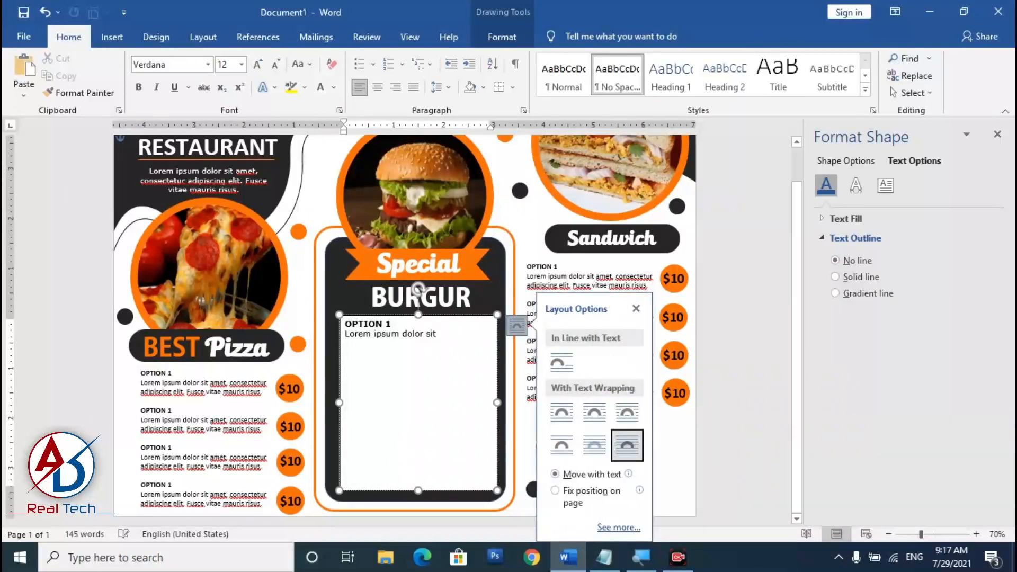
pyautogui.click(636, 308)
pyautogui.hotkey('ctrl', 'v')
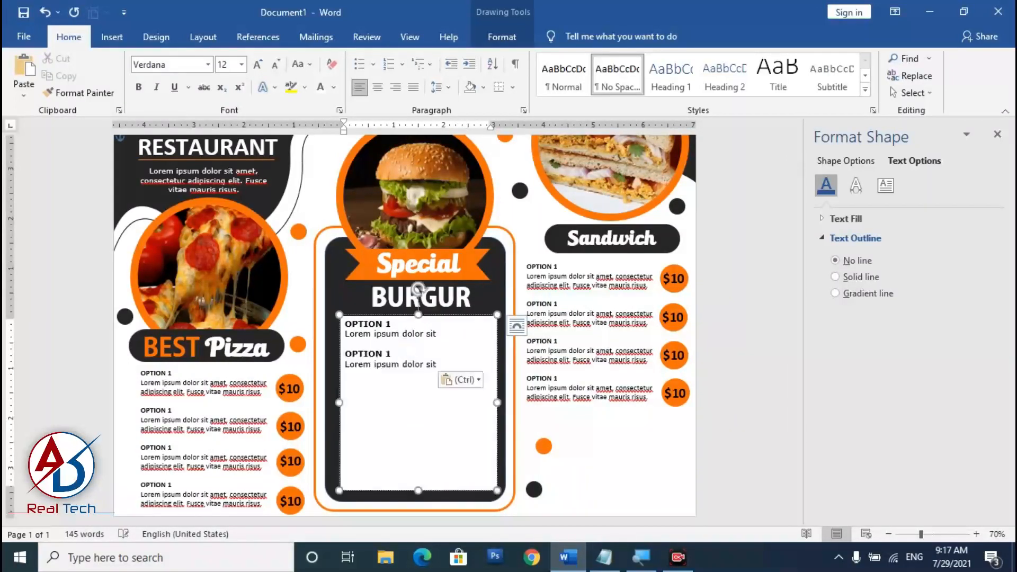
pyautogui.hotkey('ctrl', 'v')
pyautogui.hotkey('ctrl', 'v')
pyautogui.hotkey('ctrl', 'v')
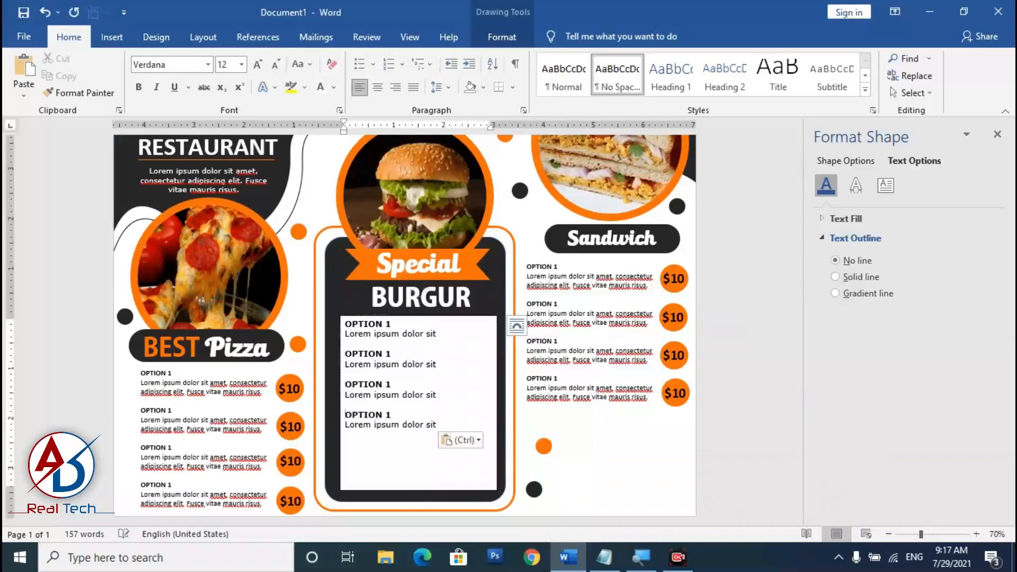
pyautogui.hotkey('ctrl', 'v')
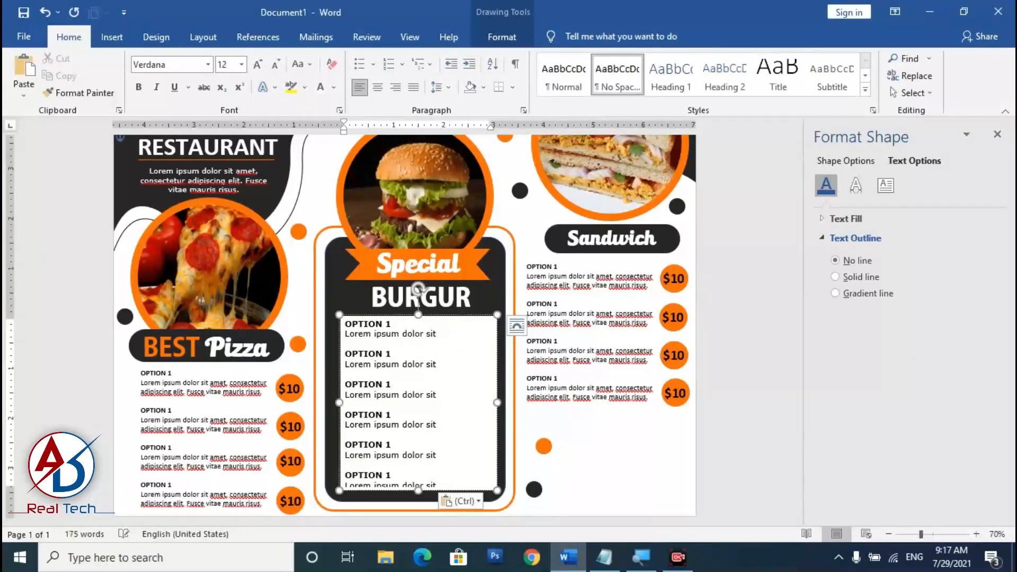
# Extend the burger text box upward and downward to about 3.87" high, and remove its fill and outline.
pyautogui.moveTo(419, 491); pyautogui.dragTo(418, 501)
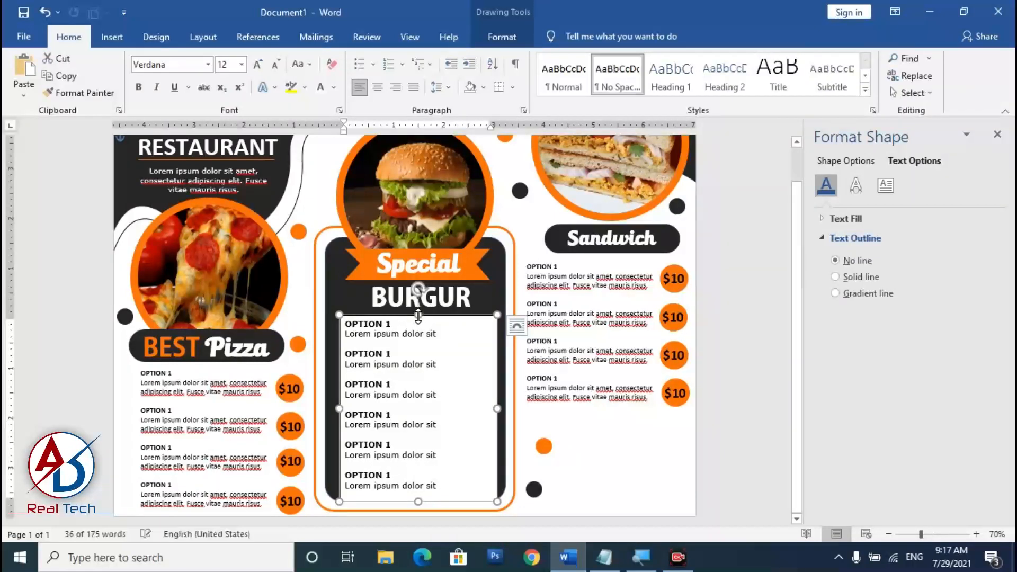
pyautogui.moveTo(418, 314); pyautogui.dragTo(419, 308)
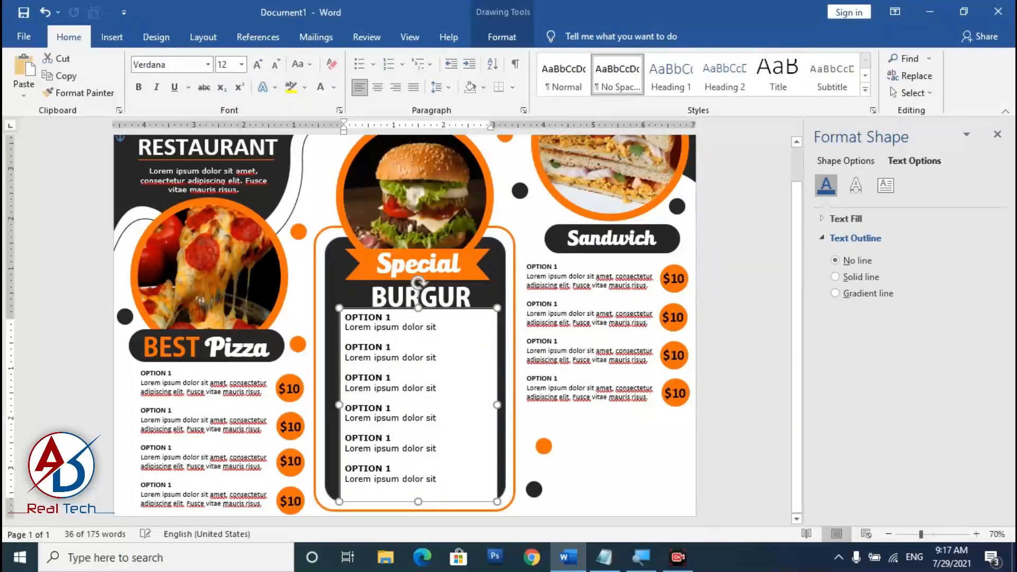
pyautogui.click(502, 37)
pyautogui.click(333, 59)
pyautogui.click(330, 216)
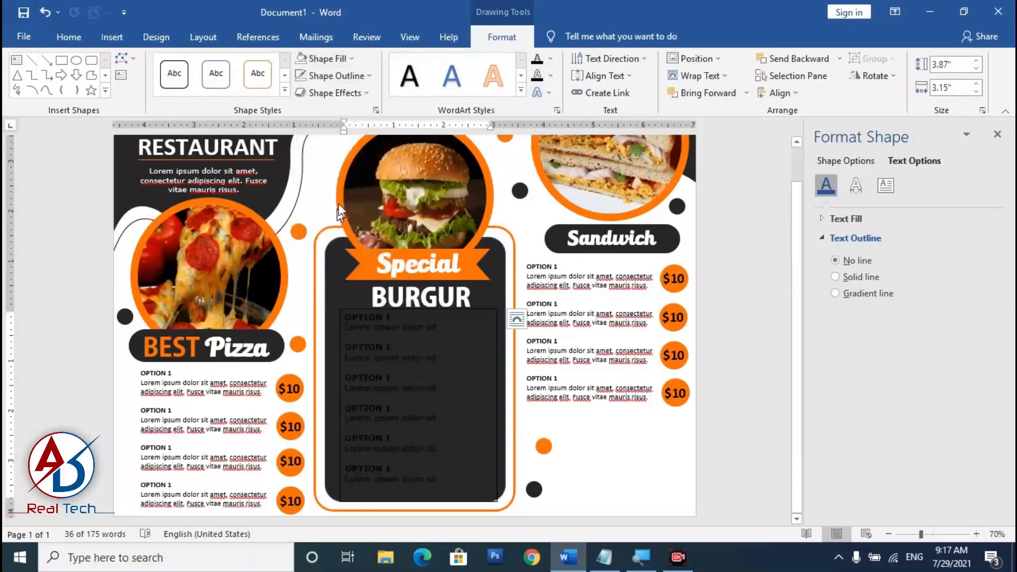
pyautogui.click(337, 79)
pyautogui.click(352, 236)
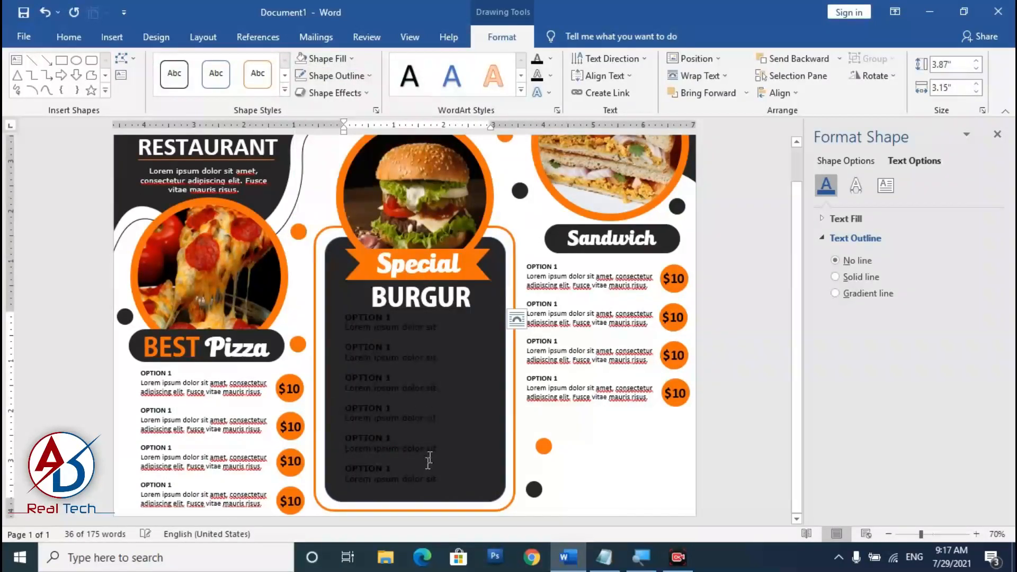
# Color all the text in the burger text box white.
pyautogui.click(454, 472)
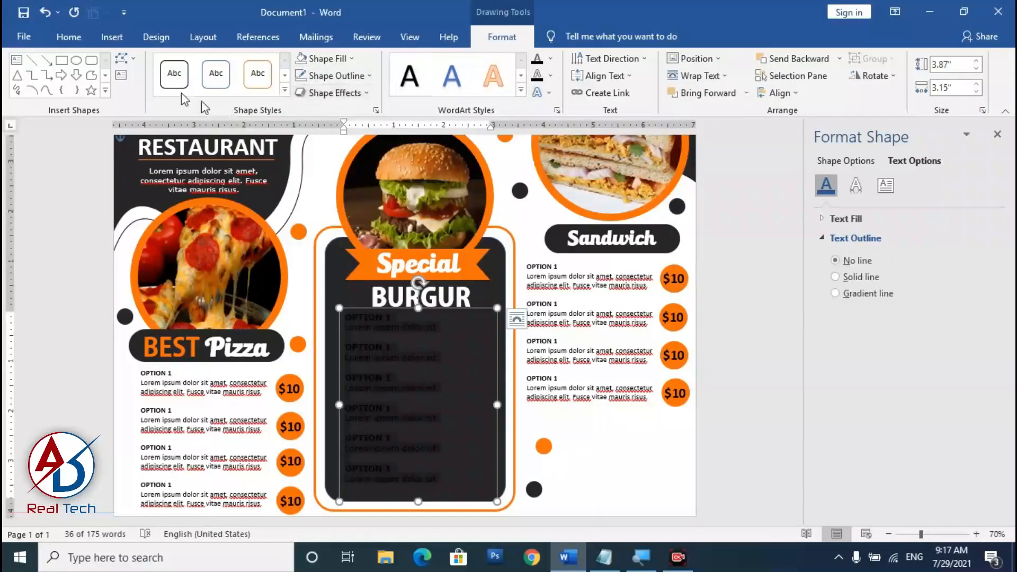
pyautogui.click(69, 37)
pyautogui.click(321, 87)
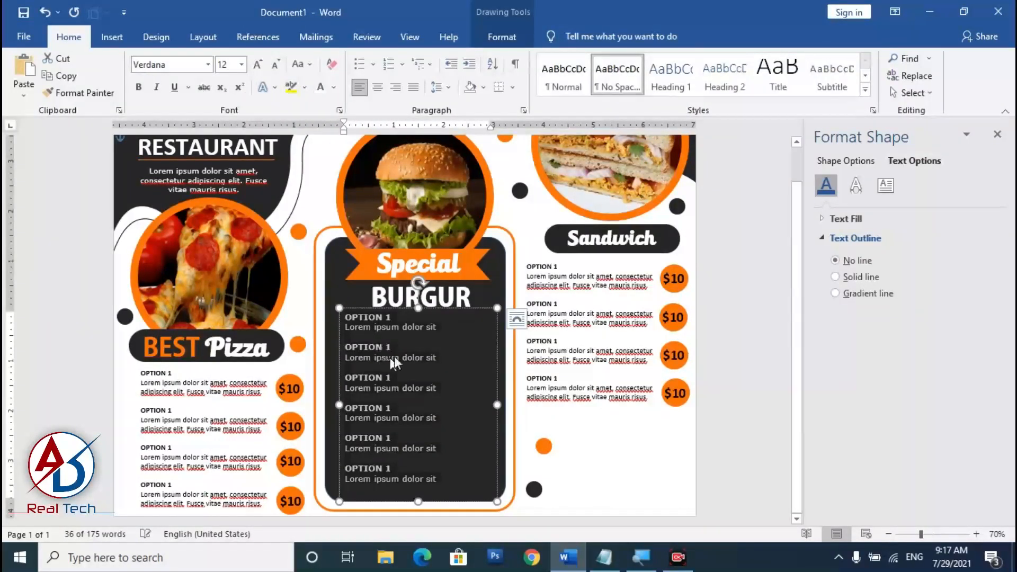
# Color each of the six "OPTION 1" headings in the burger list orange.
pyautogui.click(393, 348)
pyautogui.moveTo(340, 316); pyautogui.dragTo(343, 348)
pyautogui.click(333, 88)
pyautogui.click(321, 252)
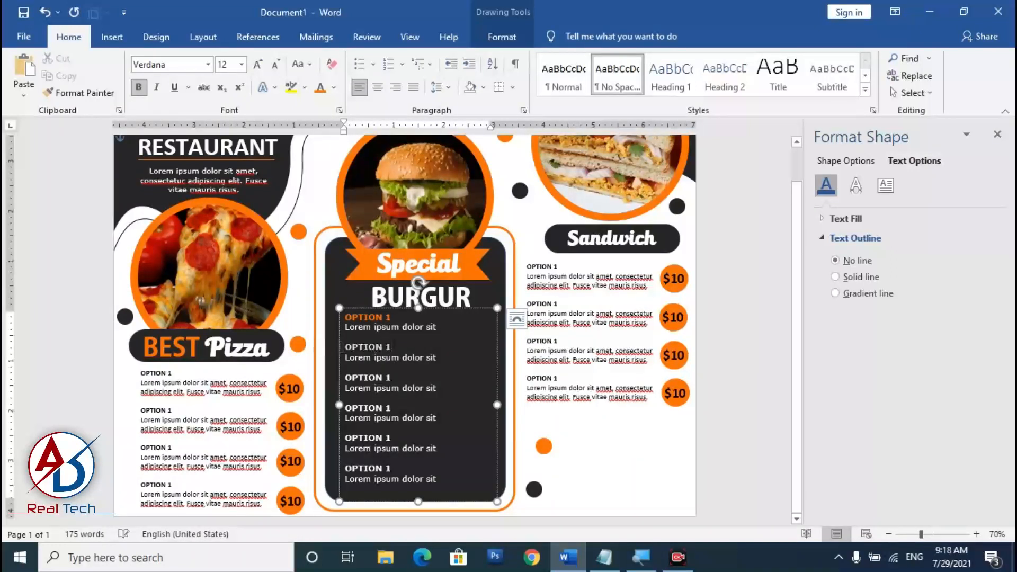
pyautogui.click(320, 88)
pyautogui.moveTo(394, 378); pyautogui.dragTo(436, 418)
pyautogui.click(320, 89)
pyautogui.click(321, 89)
pyautogui.click(320, 89)
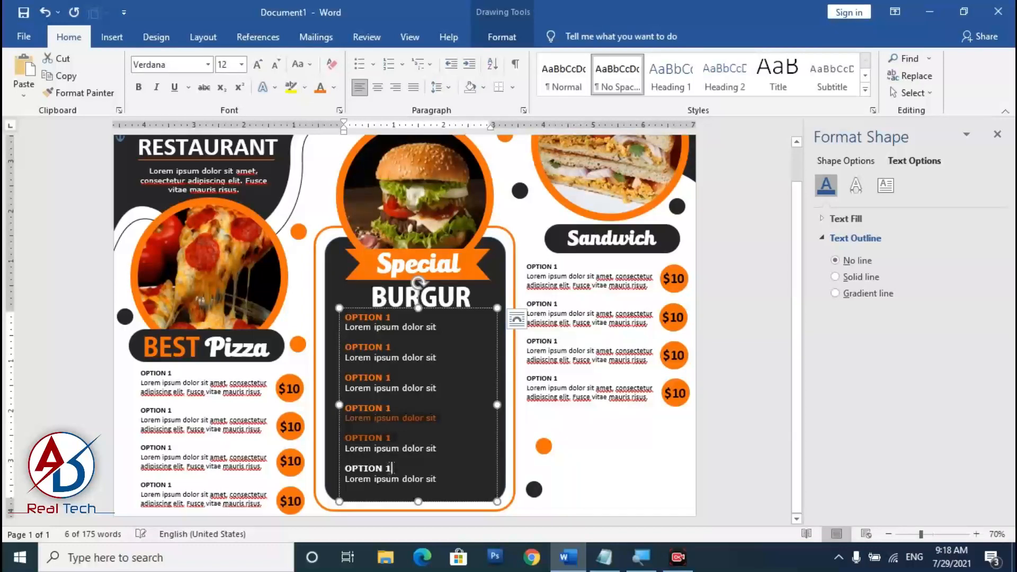
pyautogui.moveTo(345, 468); pyautogui.dragTo(392, 469)
pyautogui.click(320, 89)
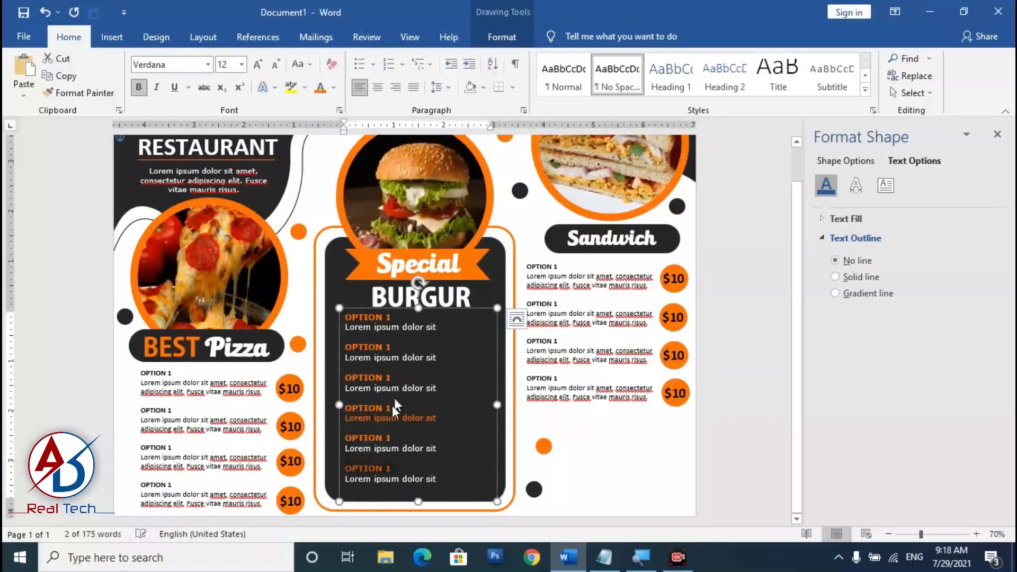
# Set the description line under the fourth burger option back to white.
pyautogui.moveTo(345, 418); pyautogui.dragTo(437, 418)
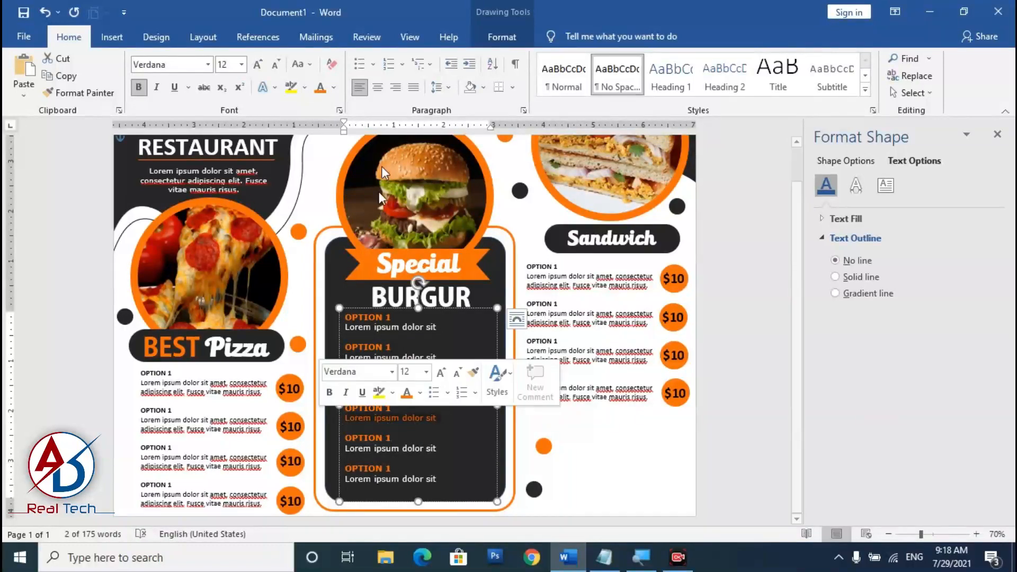
pyautogui.click(334, 87)
pyautogui.click(321, 139)
pyautogui.click(453, 434)
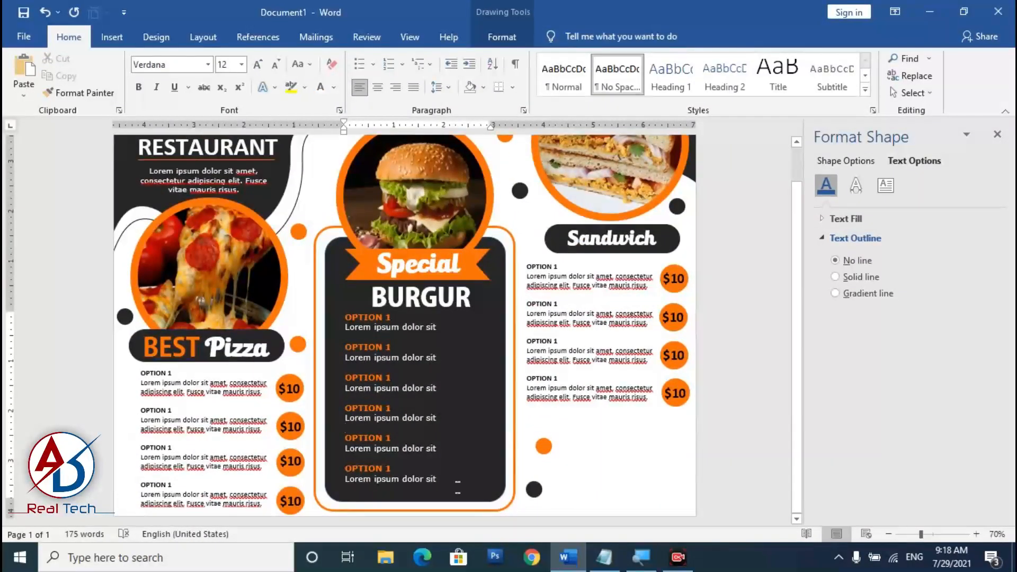
# Try enlarging all the burger option text to 14 pt.
pyautogui.moveTo(457, 487); pyautogui.dragTo(345, 317)
pyautogui.click(256, 65)
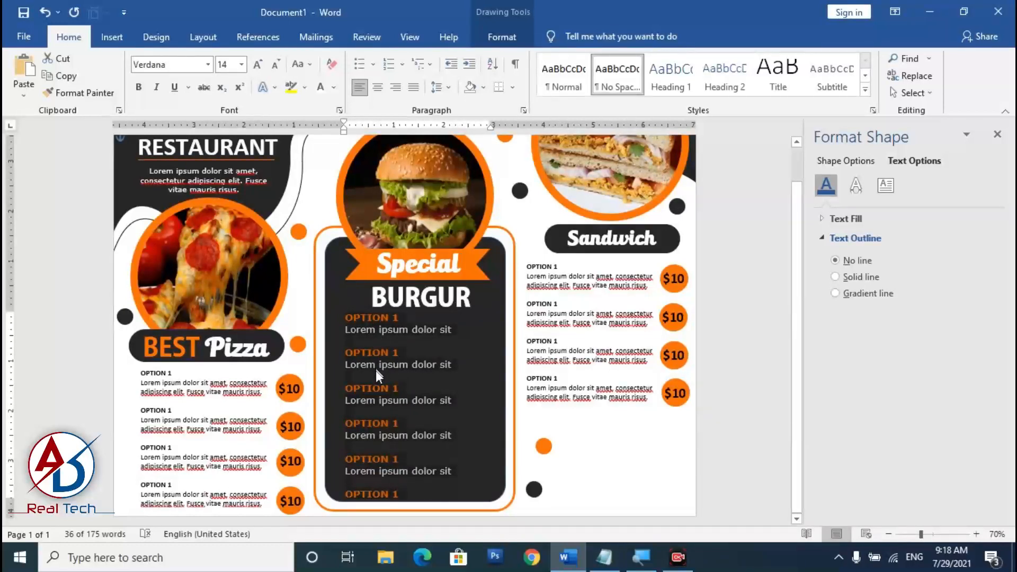
pyautogui.hotkey('ctrl', 'z')
pyautogui.click(463, 400)
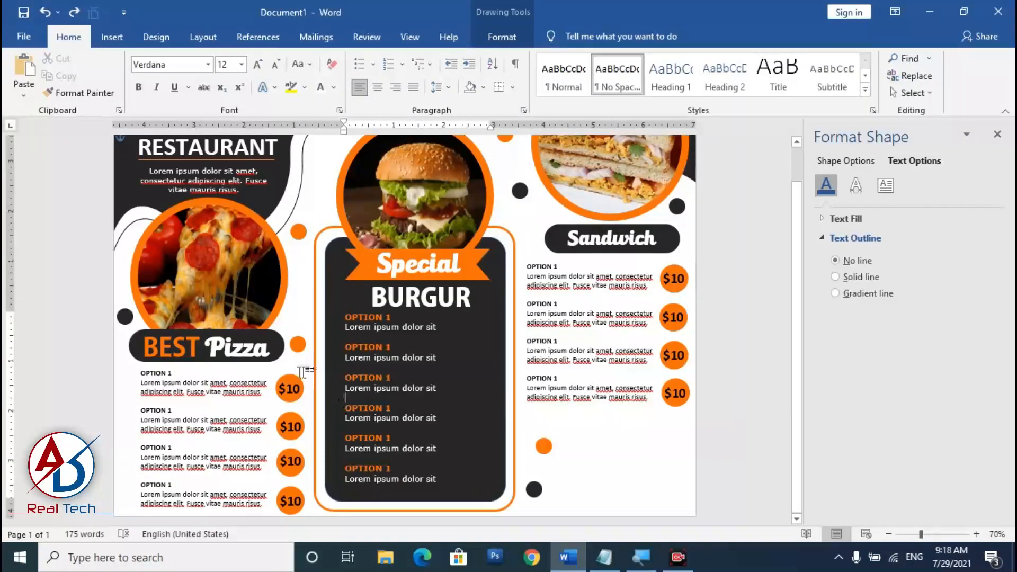
# Copy the "$10" text box from the second pizza price circle and place it beside the first burger option.
pyautogui.click(294, 410)
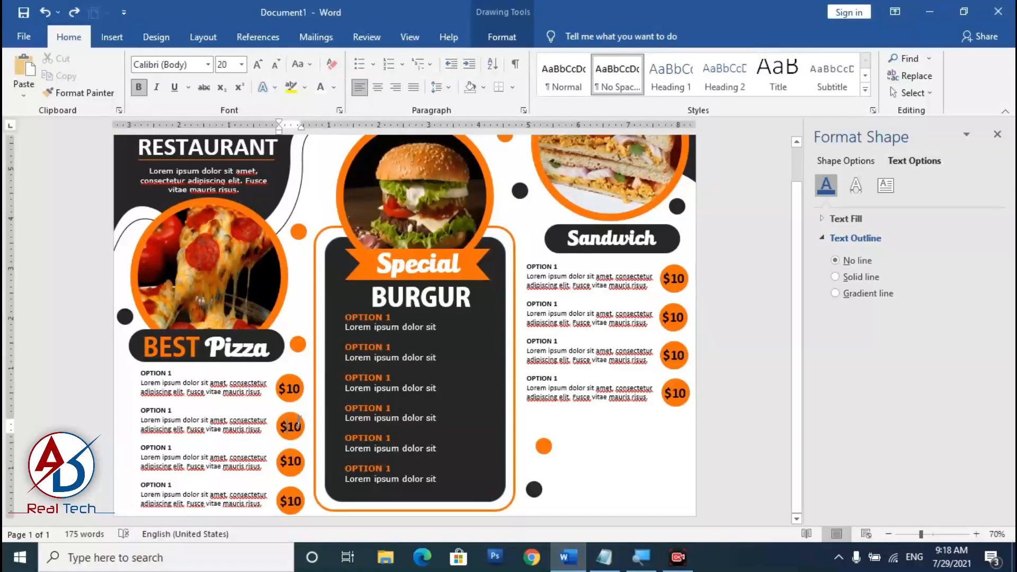
pyautogui.scroll(4, 303, 424)
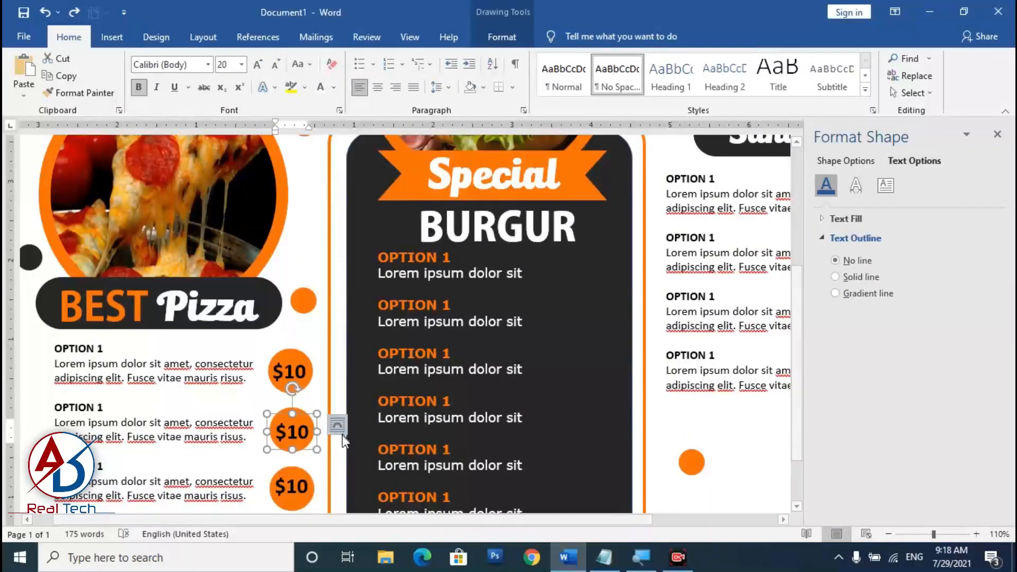
pyautogui.moveTo(306, 413); pyautogui.dragTo(583, 257)
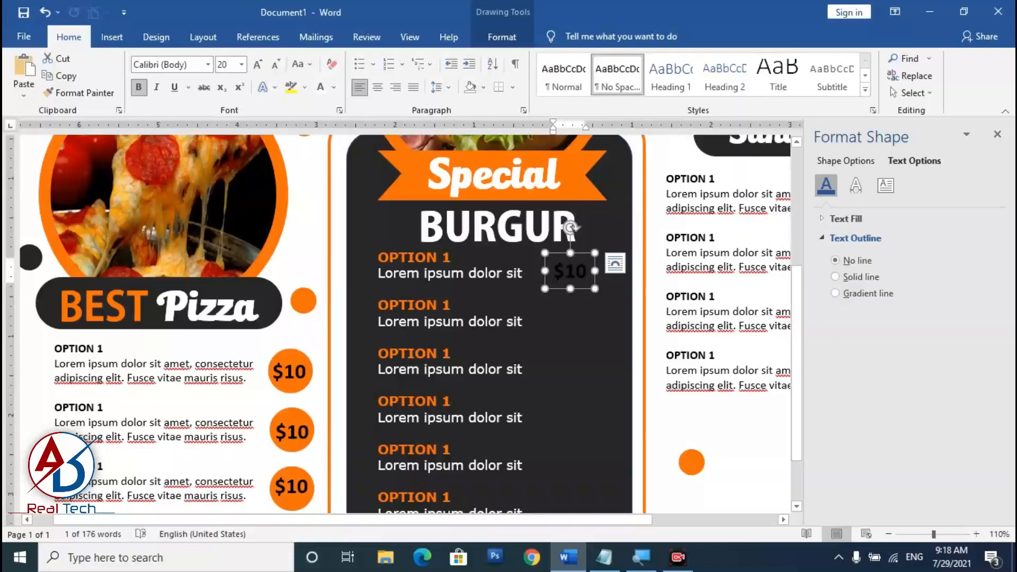
# Duplicate the burger "$10" text box down the panel so each of the remaining five options has a price beside it.
pyautogui.moveTo(586, 253); pyautogui.dragTo(594, 377)
pyautogui.scroll(-3, 592, 317)
pyautogui.moveTo(602, 291); pyautogui.dragTo(585, 329)
pyautogui.moveTo(577, 371); pyautogui.dragTo(590, 384)
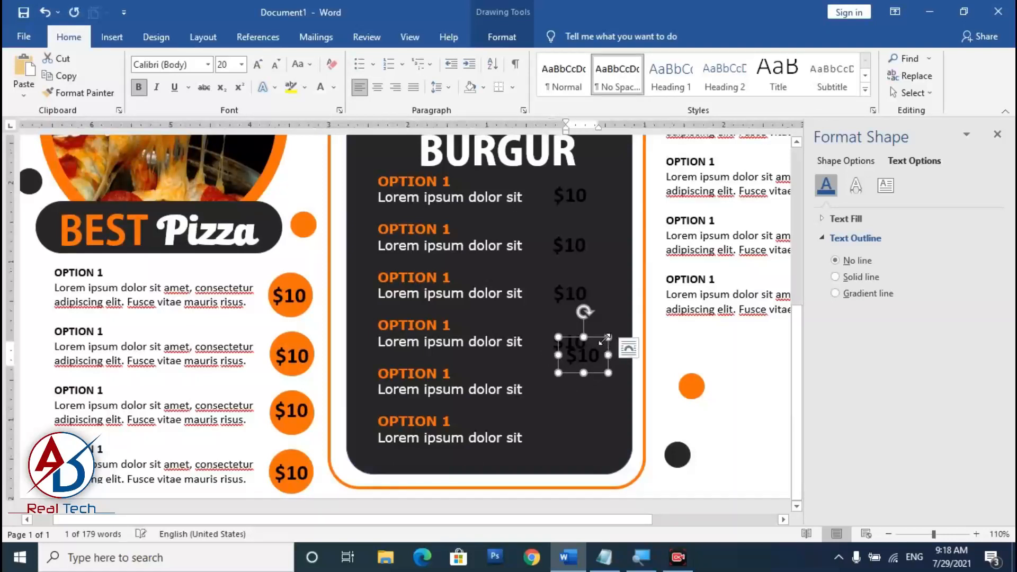
pyautogui.moveTo(595, 345); pyautogui.dragTo(585, 418)
pyautogui.click(713, 445)
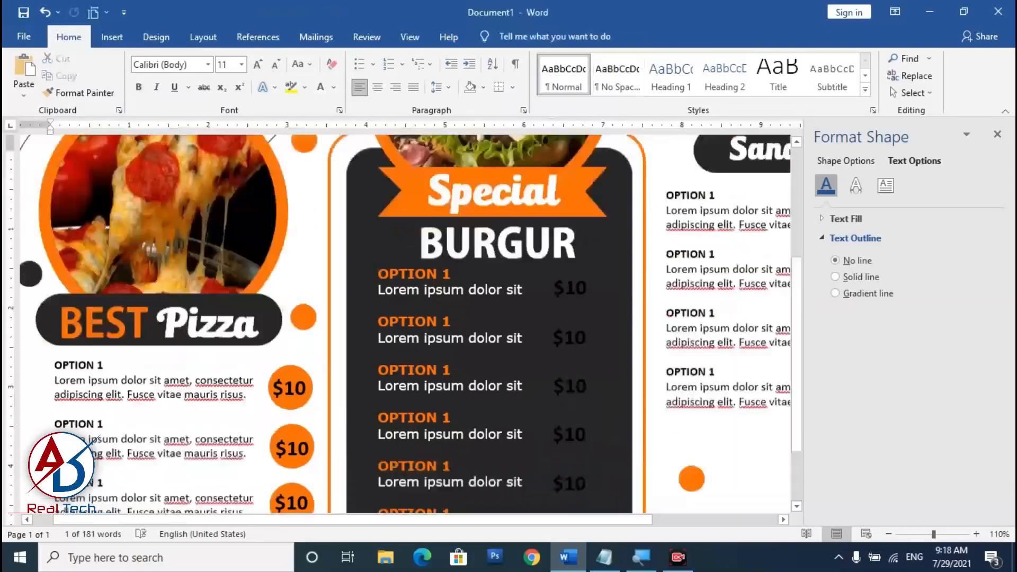
# Color the "$10" prices beside the first three burger options white.
pyautogui.scroll(-5, 713, 445)
pyautogui.scroll(1, 713, 446)
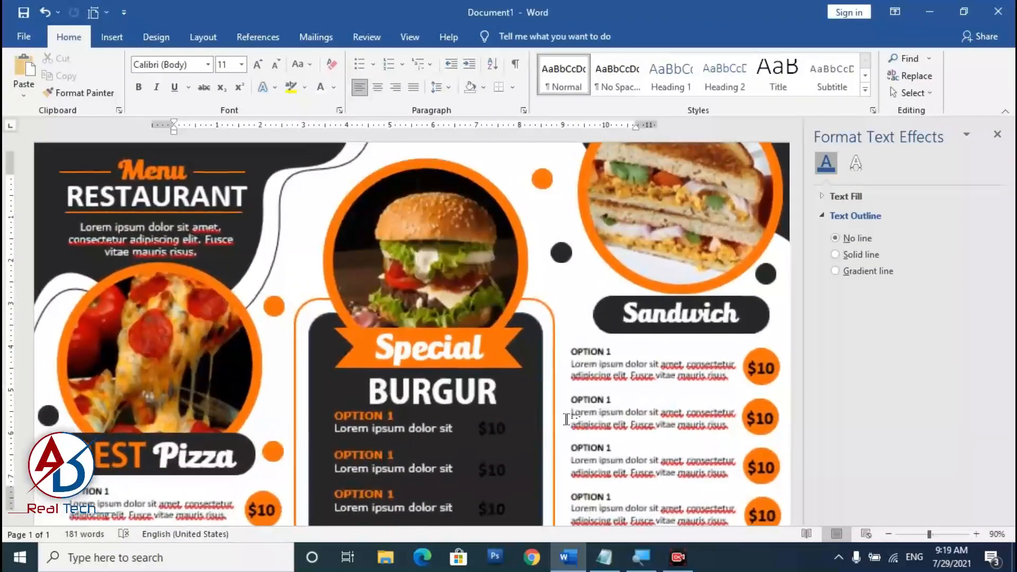
pyautogui.click(486, 424)
pyautogui.click(498, 413)
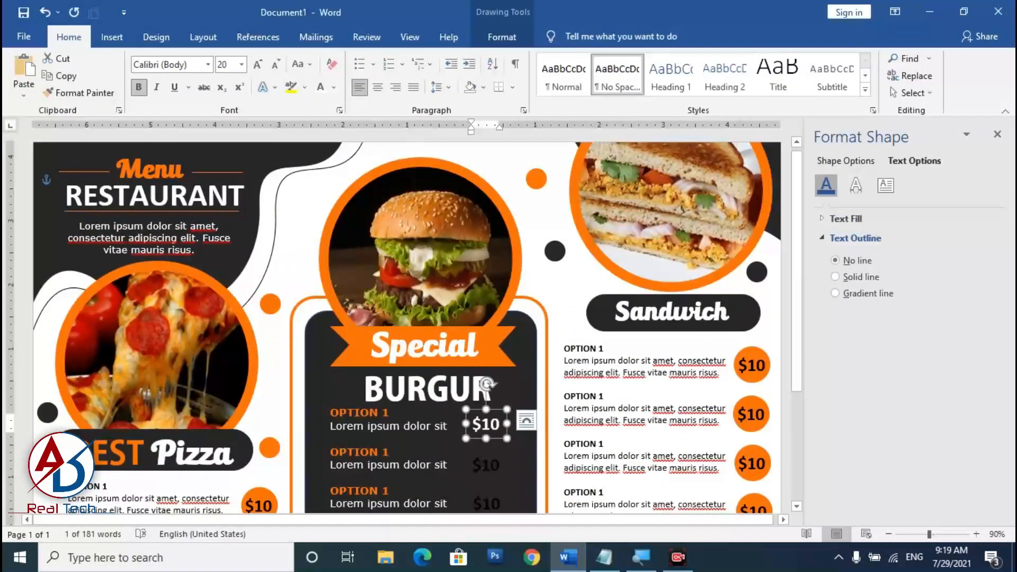
pyautogui.doubleClick(483, 464)
pyautogui.click(322, 86)
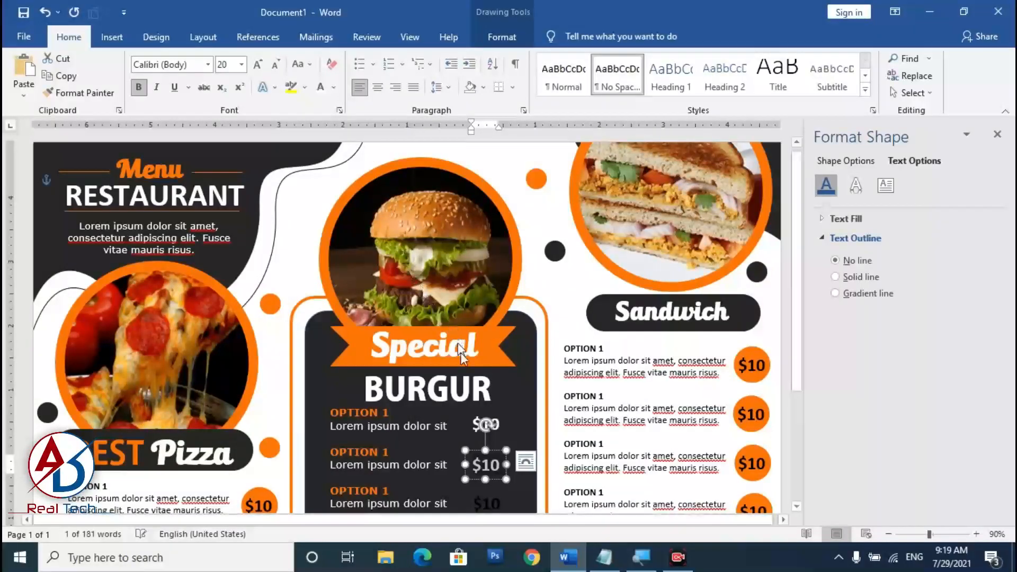
pyautogui.scroll(-3, 459, 352)
pyautogui.doubleClick(486, 347)
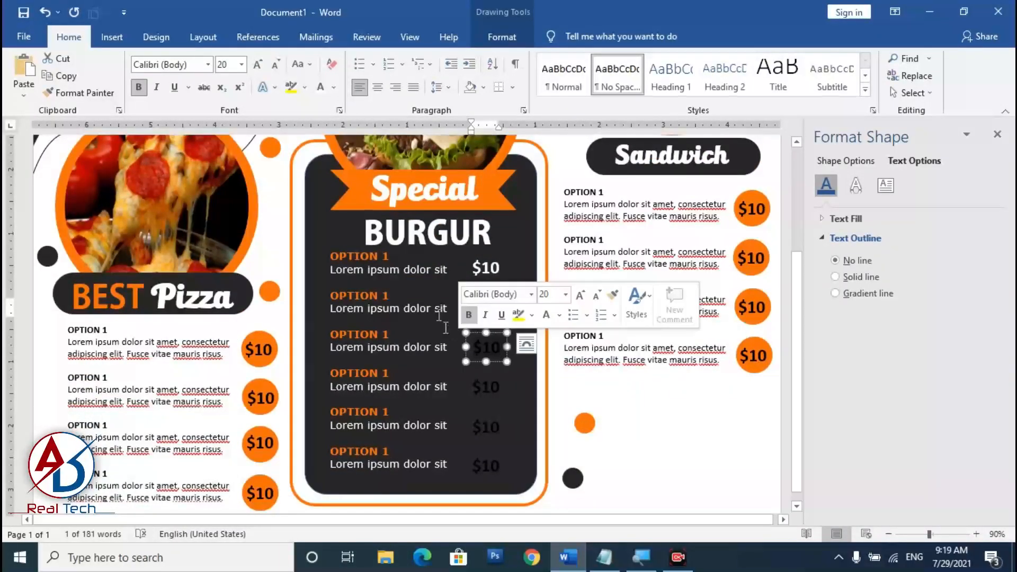
pyautogui.click(321, 86)
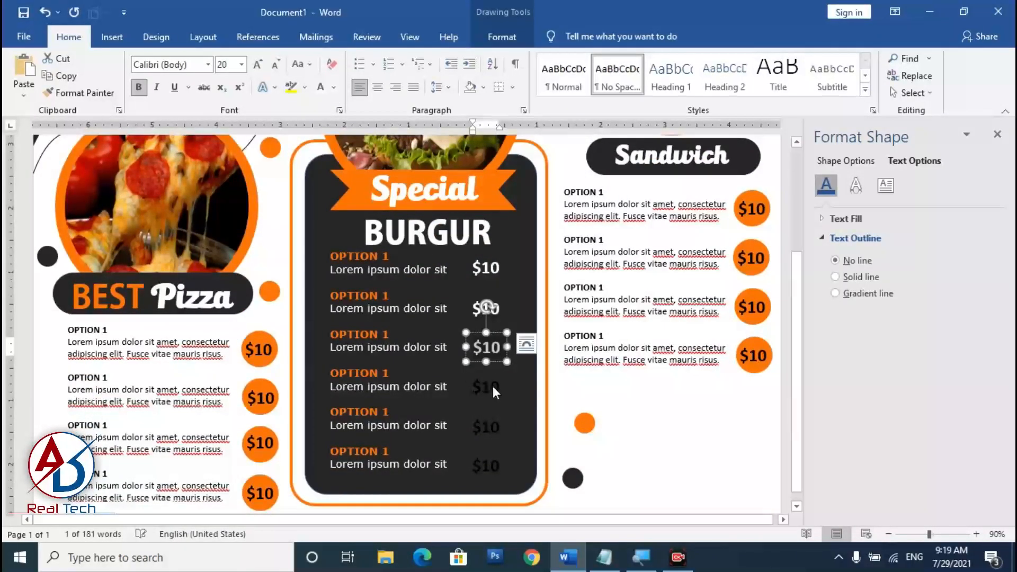
# Color the "$10" prices beside the last three burger options white, keeping the text boxes at their original size.
pyautogui.click(494, 387)
pyautogui.moveTo(507, 386); pyautogui.dragTo(471, 387)
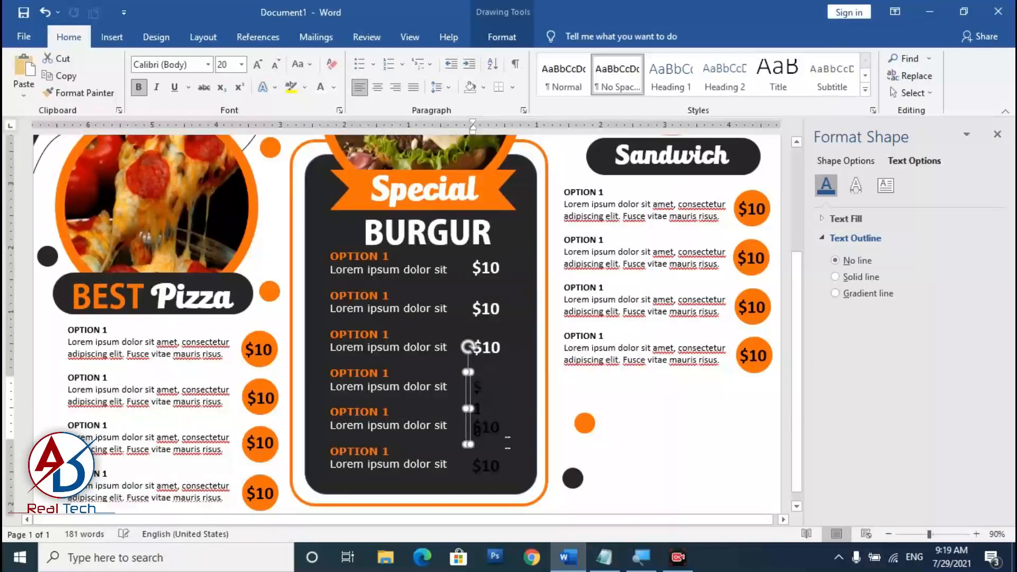
pyautogui.hotkey('ctrl', 'z')
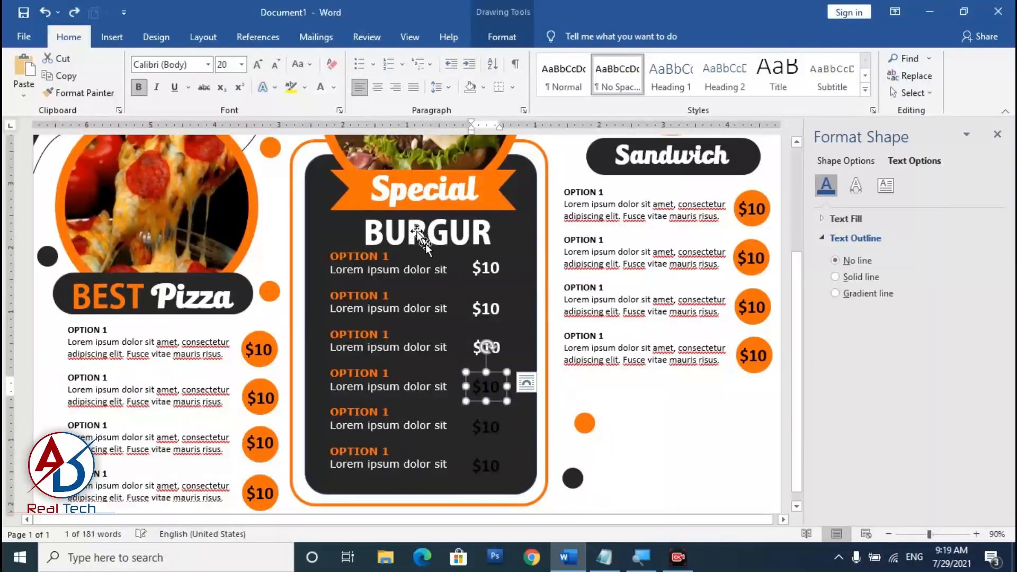
pyautogui.click(321, 87)
pyautogui.click(474, 426)
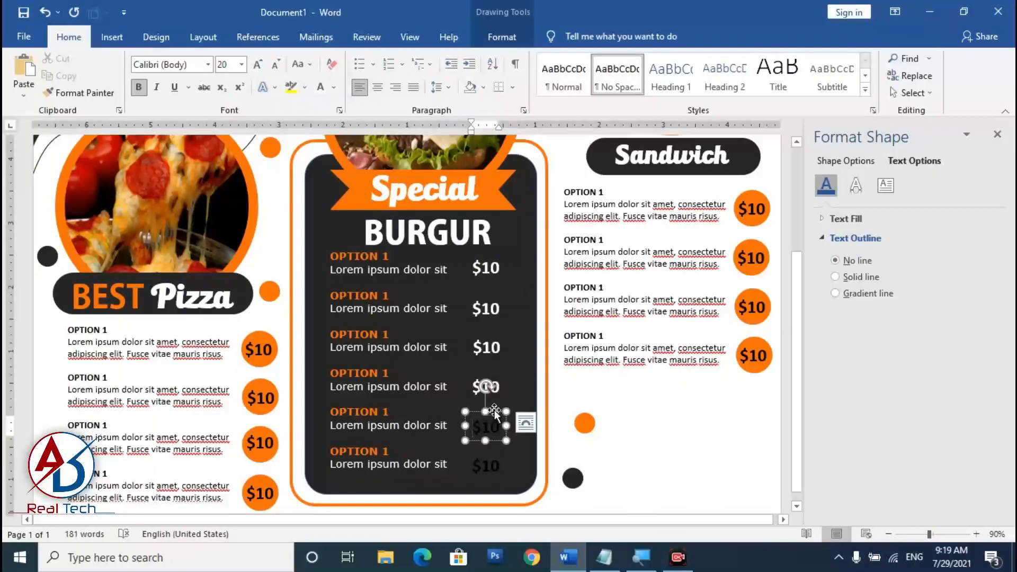
pyautogui.click(321, 86)
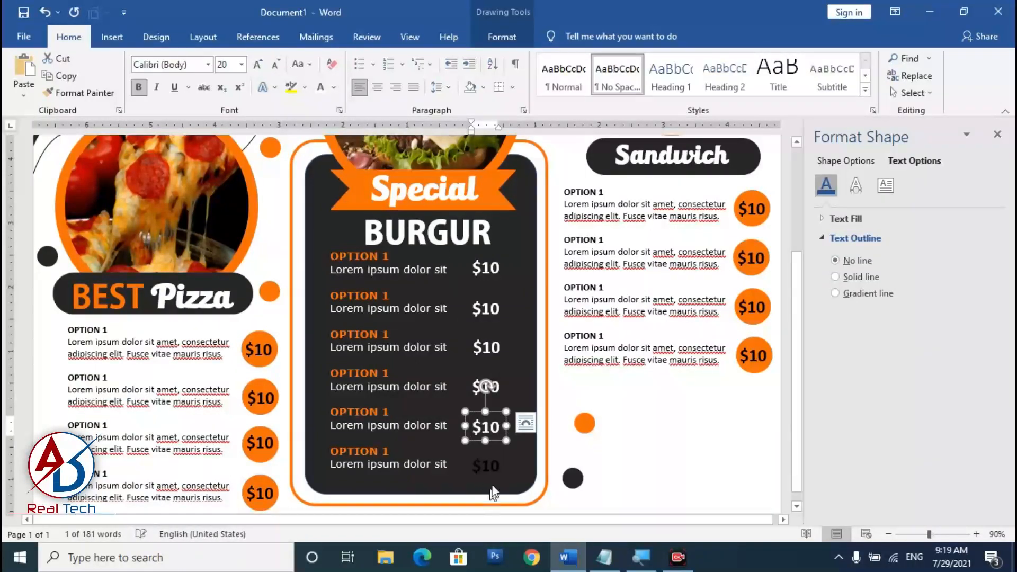
pyautogui.click(495, 466)
pyautogui.click(321, 87)
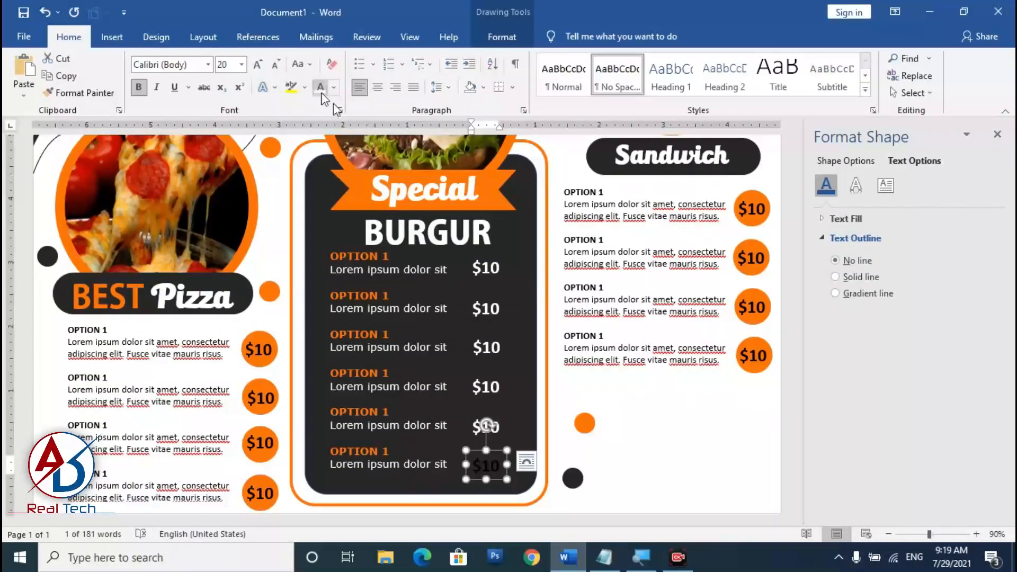
pyautogui.click(671, 439)
# Move the orange and dark decorative circles below the sandwich options slightly up and toward the burger panel.
pyautogui.scroll(-4, 671, 439)
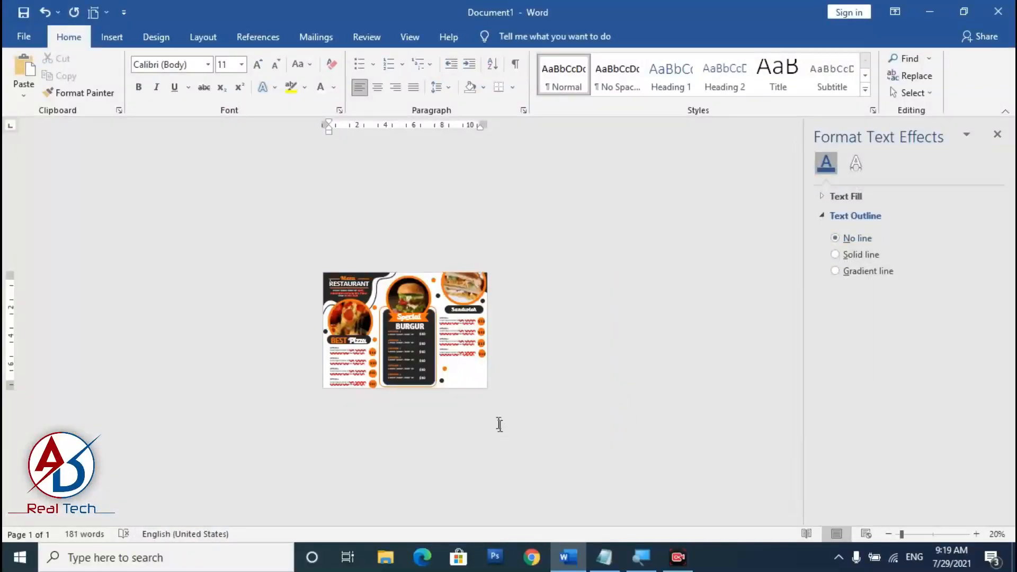
pyautogui.scroll(1, 476, 409)
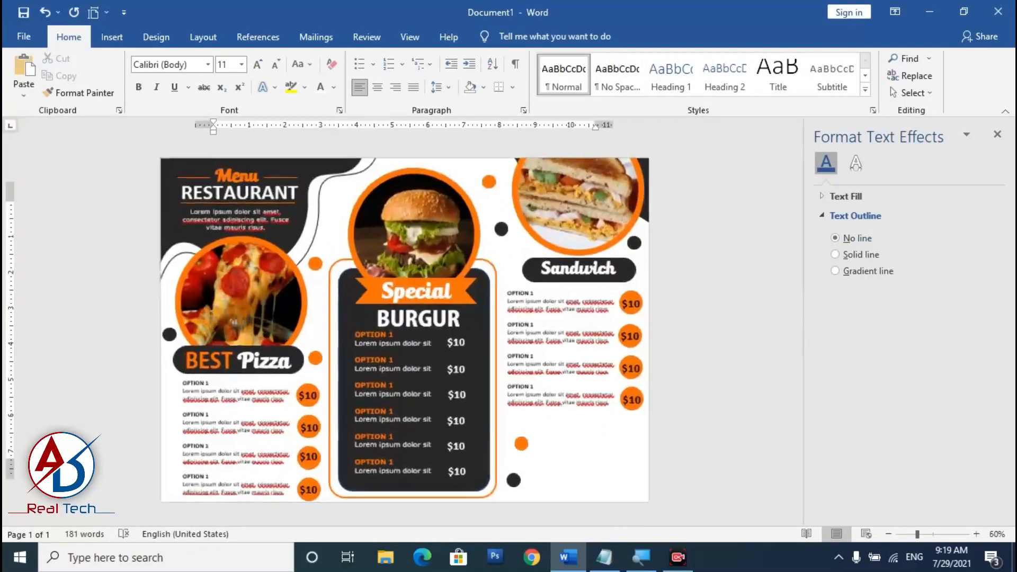
pyautogui.moveTo(524, 448); pyautogui.dragTo(518, 438)
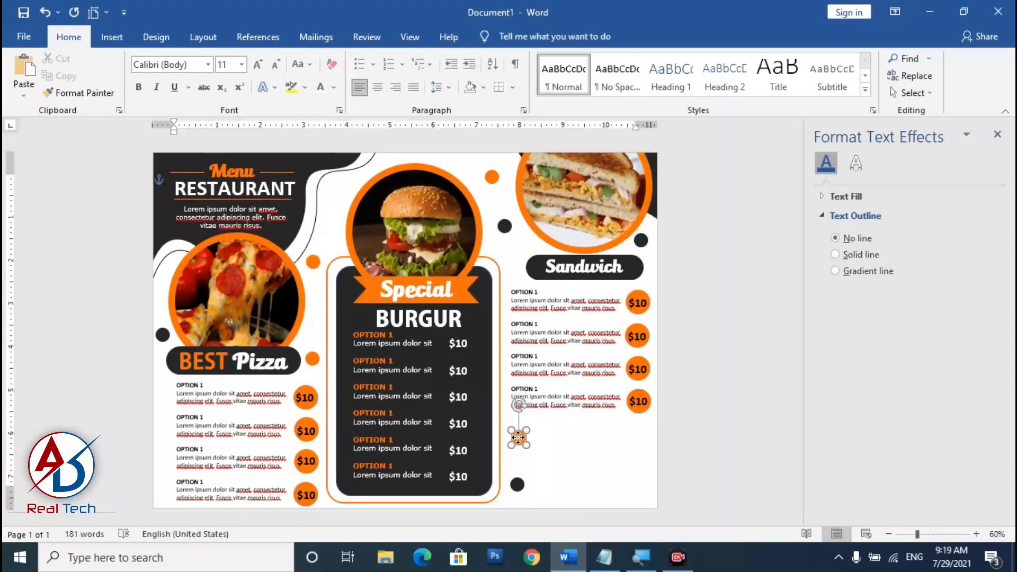
pyautogui.moveTo(517, 486); pyautogui.dragTo(514, 471)
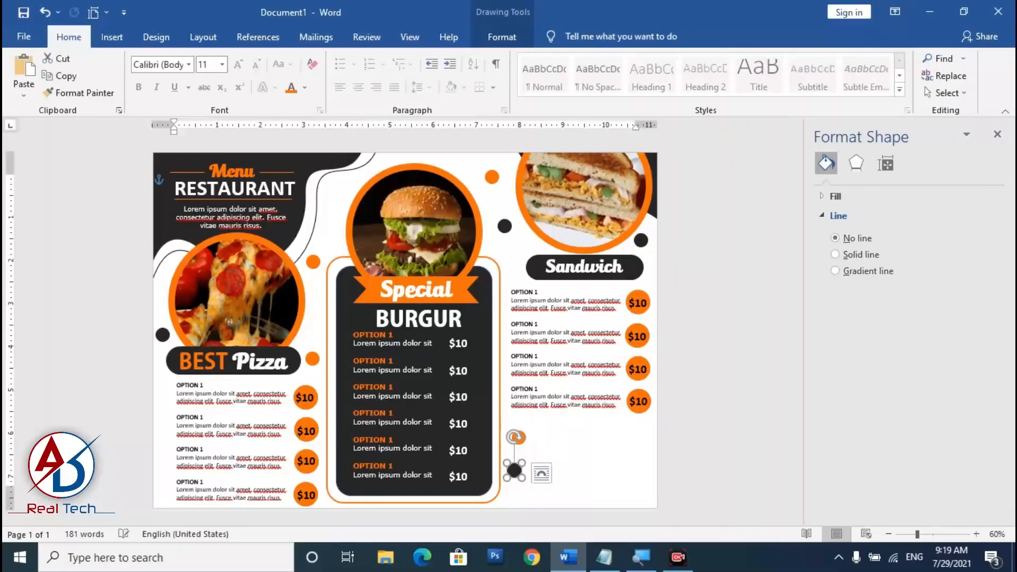
pyautogui.scroll(1, 514, 471)
pyautogui.click(504, 448)
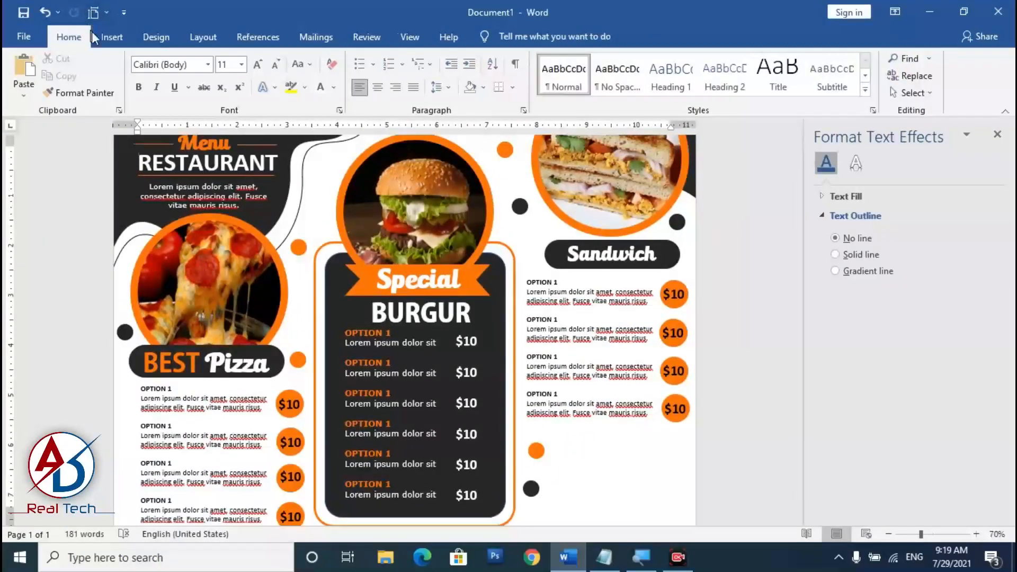
pyautogui.click(114, 37)
pyautogui.click(211, 60)
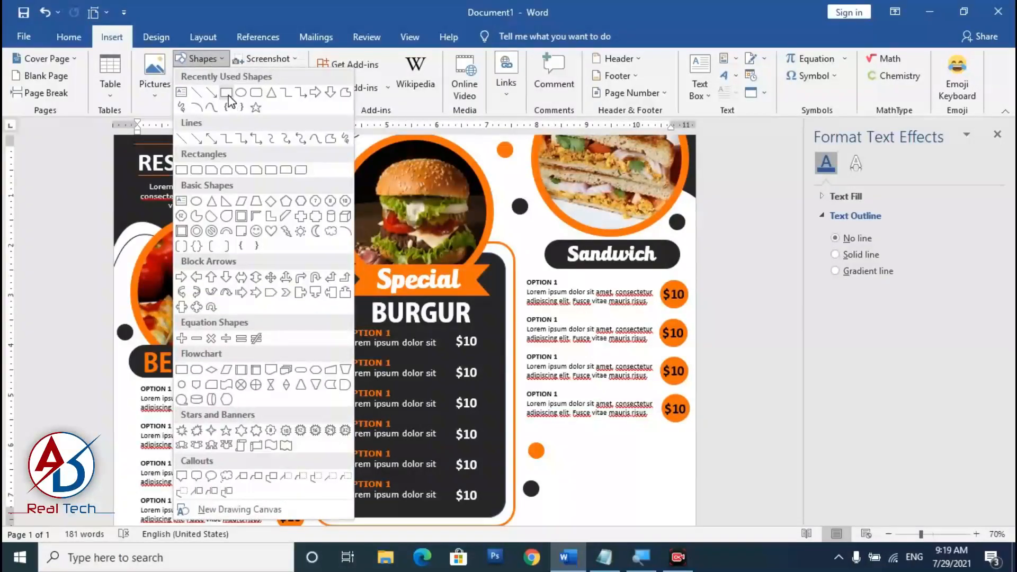
pyautogui.click(226, 95)
pyautogui.scroll(-1, 466, 397)
pyautogui.scroll(3, 476, 488)
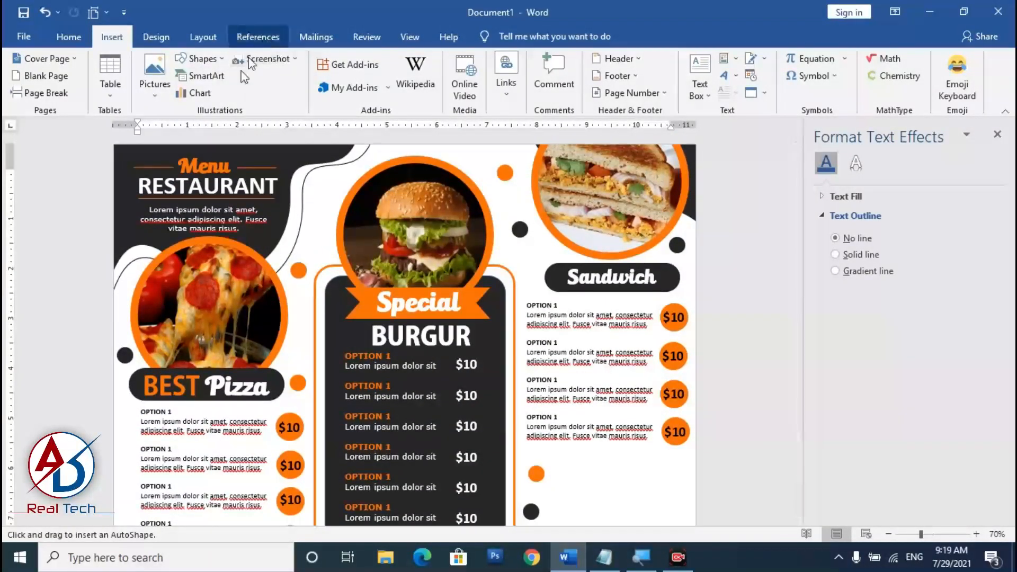
pyautogui.click(195, 59)
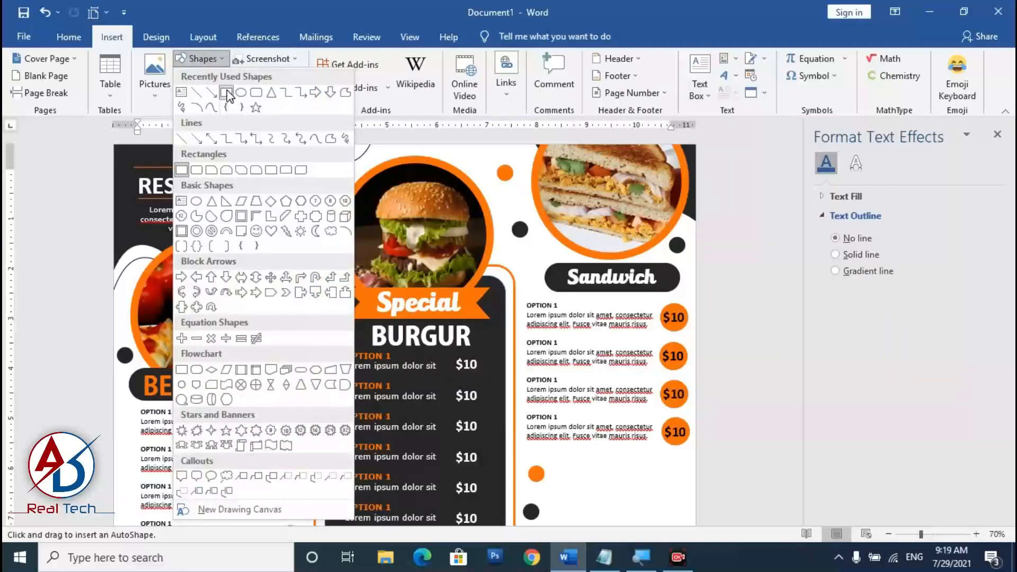
pyautogui.press('Escape')
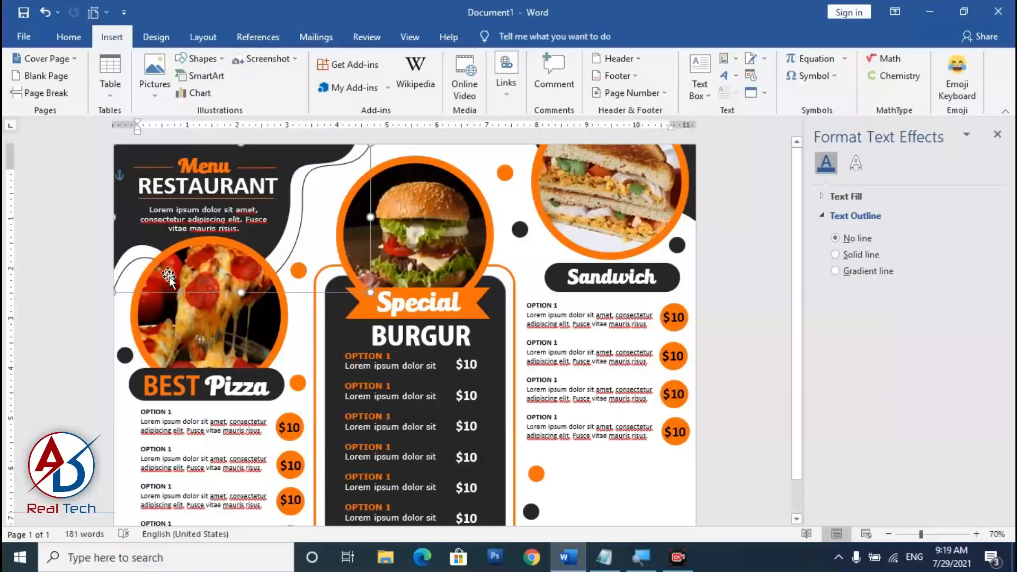
# Try duplicating the thin wavy outline behind the page header, and remove the copy.
pyautogui.click(173, 289)
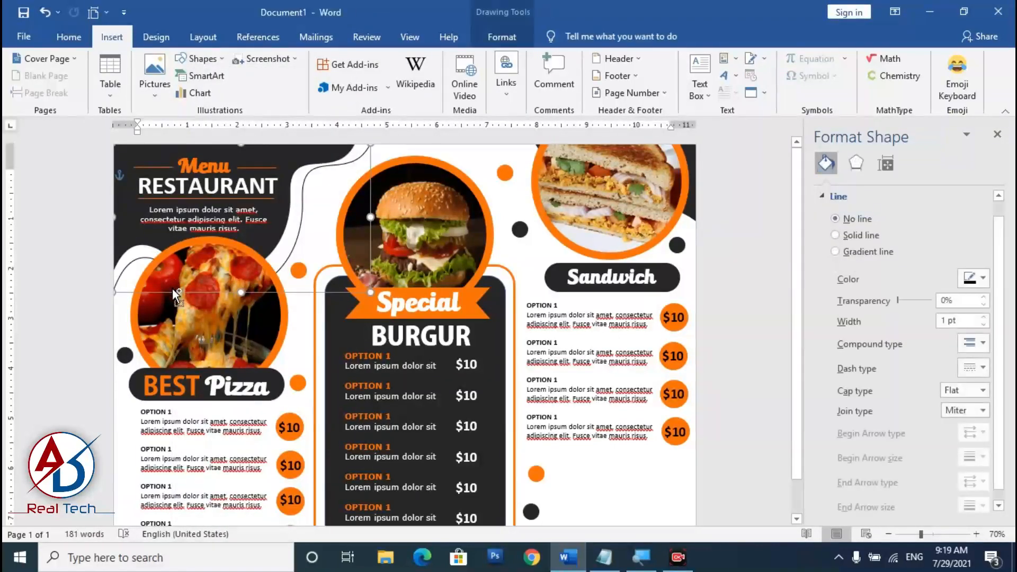
pyautogui.click(300, 306)
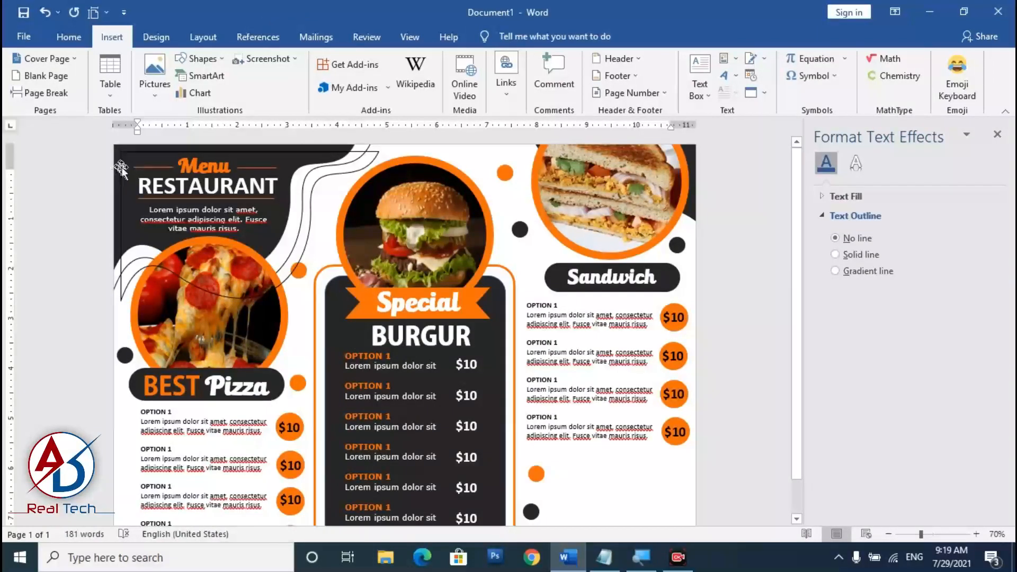
pyautogui.click(368, 157)
pyautogui.press('Delete')
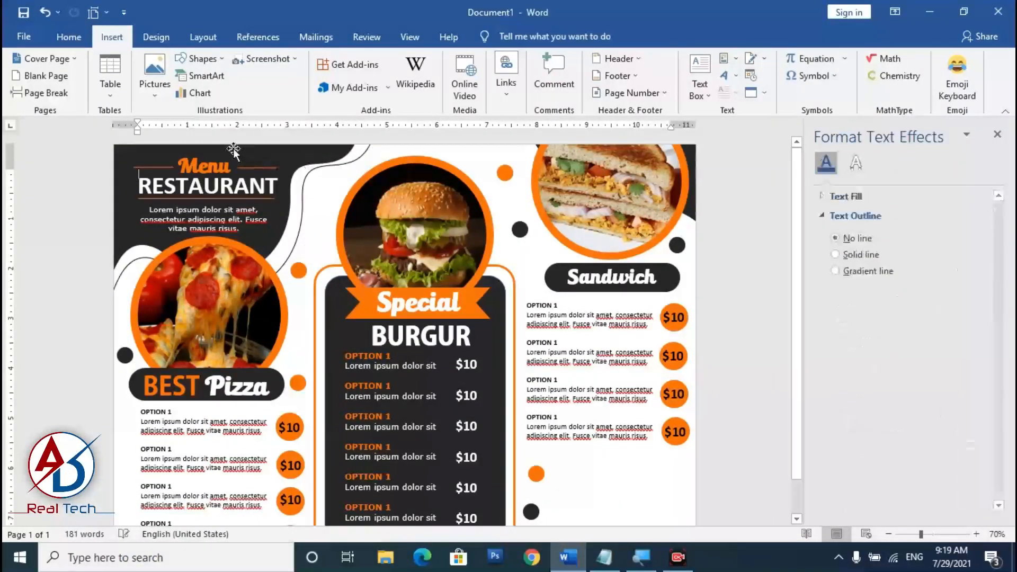
pyautogui.click(233, 150)
pyautogui.click(307, 163)
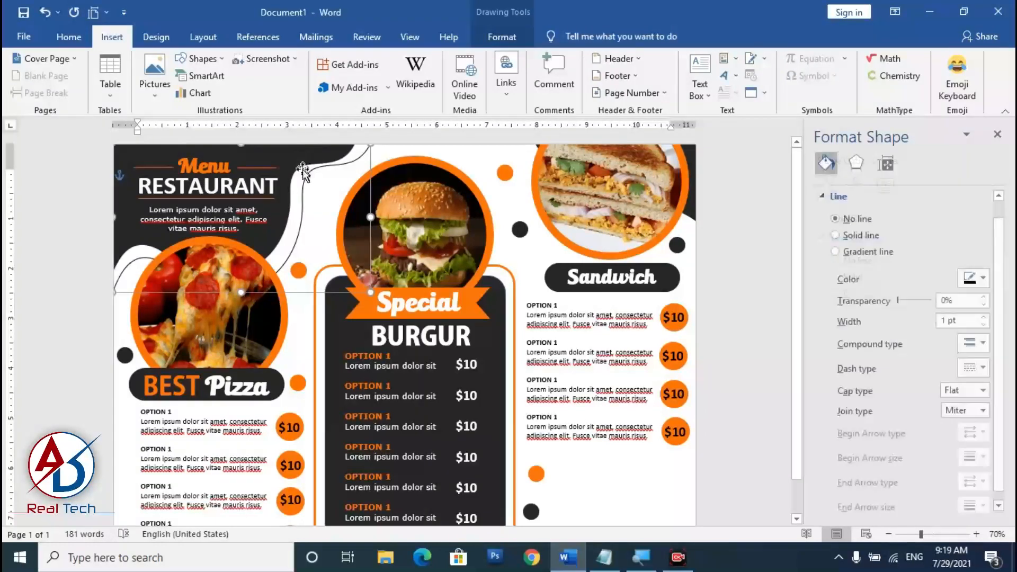
pyautogui.press('Delete')
pyautogui.hotkey('ctrl', 'z')
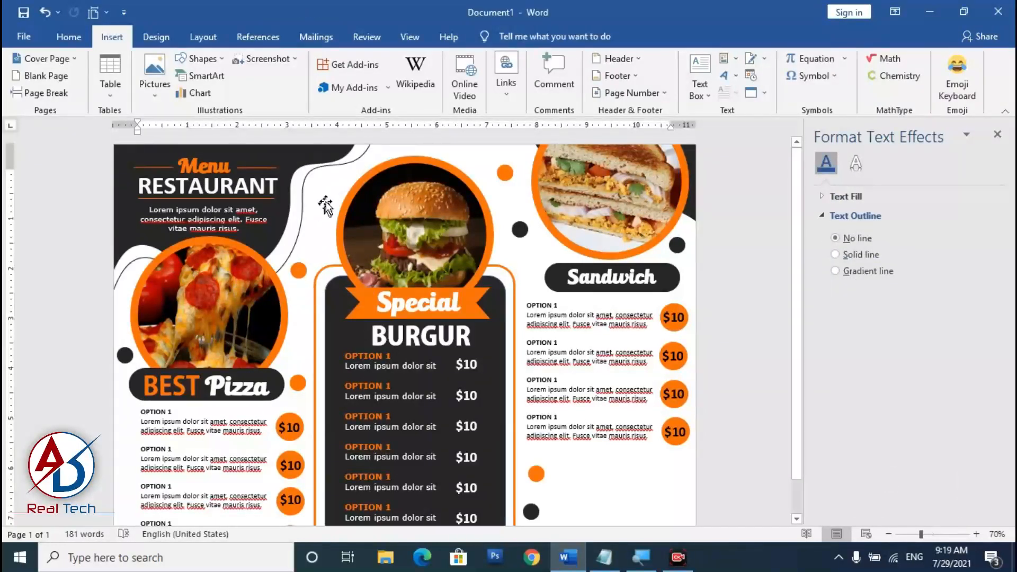
# Duplicate the dark wavy header shape, bring the copy down over the burger list and shrink it to 1.91" by 3.54".
pyautogui.click(328, 161)
pyautogui.hotkey('ctrl', 'd')
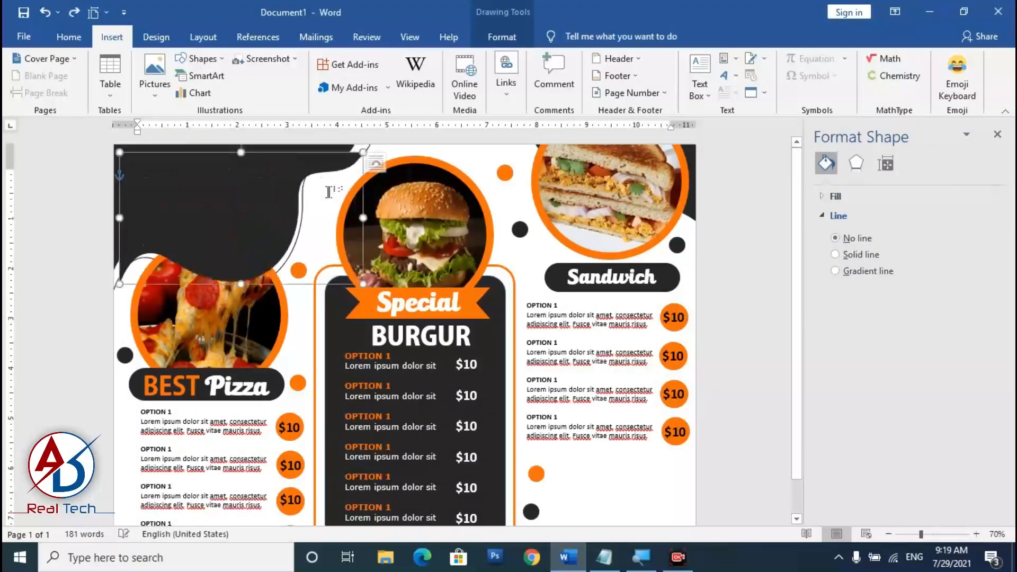
pyautogui.moveTo(306, 167); pyautogui.dragTo(546, 393)
pyautogui.scroll(-2, 550, 411)
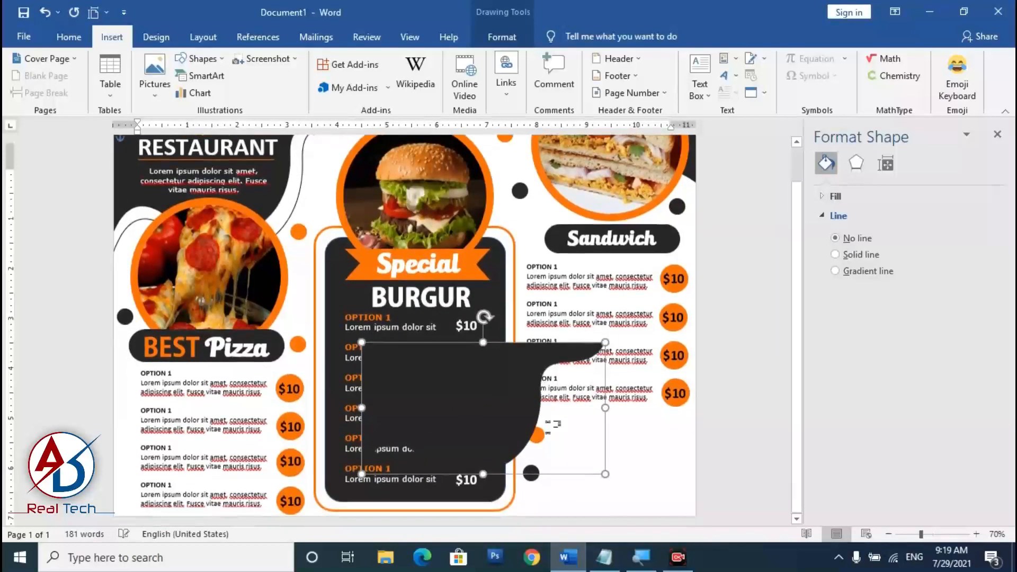
pyautogui.moveTo(606, 474); pyautogui.dragTo(539, 439)
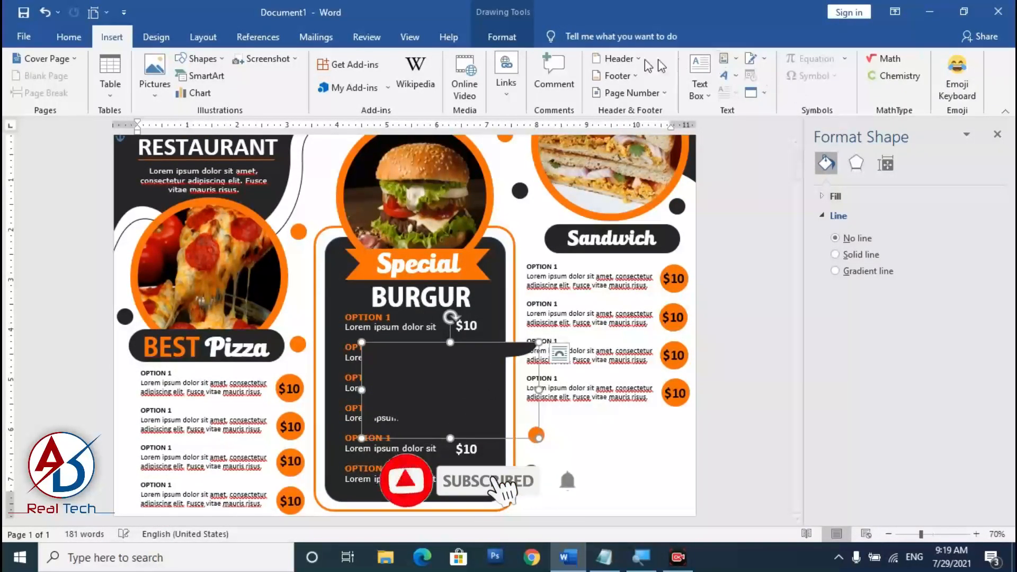
# Flip the copied wavy shape vertically and move it below the sandwich options.
pyautogui.click(509, 38)
pyautogui.click(869, 77)
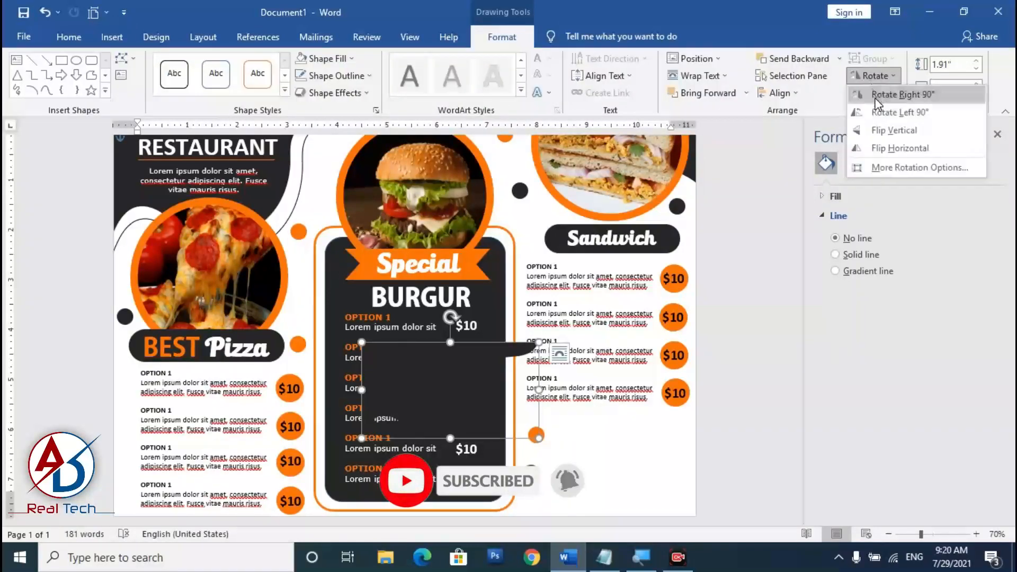
pyautogui.click(905, 142)
pyautogui.click(379, 424)
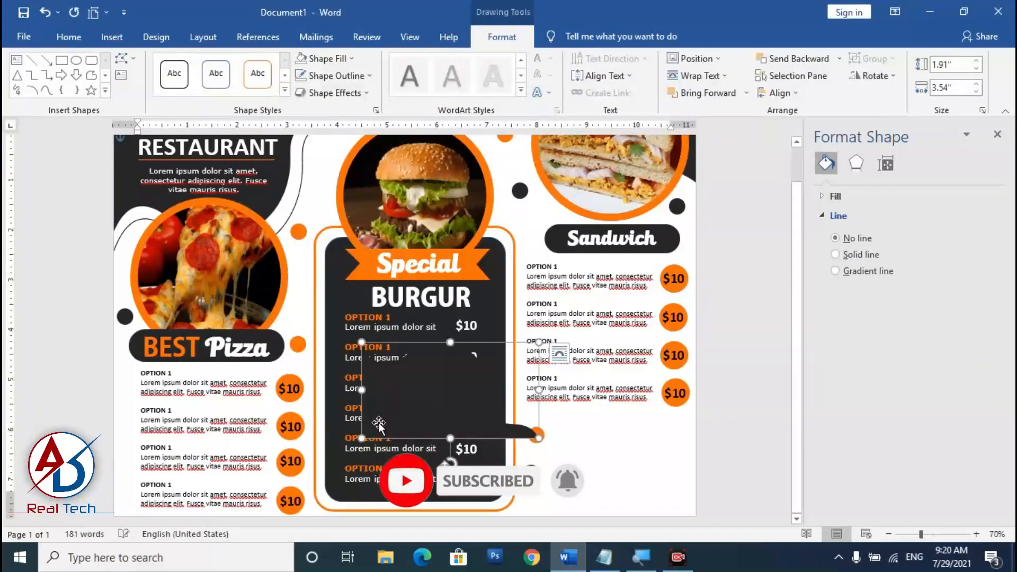
pyautogui.moveTo(574, 463); pyautogui.dragTo(578, 466)
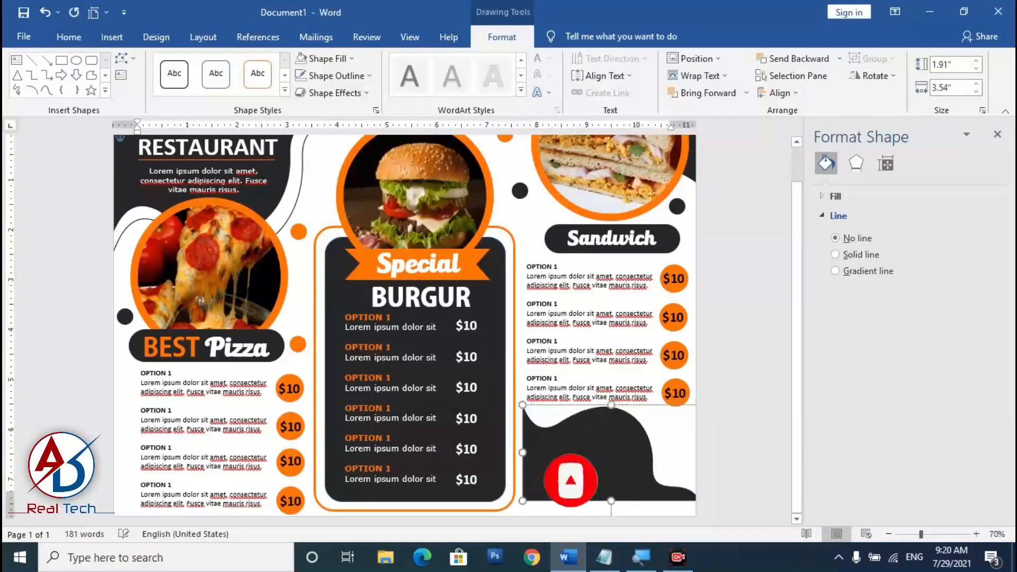
# Flip the copied wavy shape horizontally and fit it into the page's bottom-right corner.
pyautogui.click(889, 82)
pyautogui.click(895, 144)
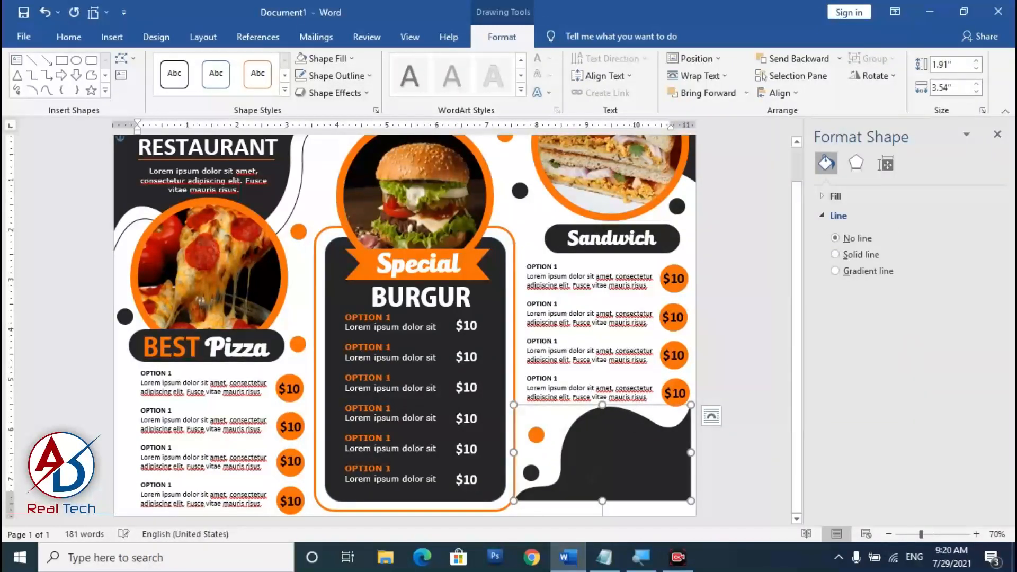
pyautogui.moveTo(641, 470); pyautogui.dragTo(648, 486)
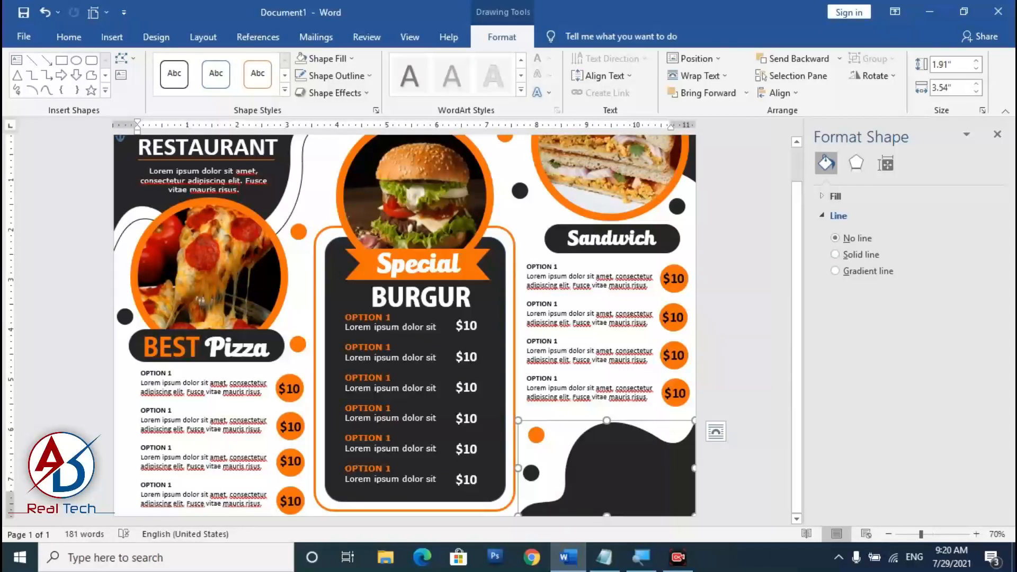
pyautogui.click(742, 360)
# Duplicate the round pizza picture, place the copy over the page's bottom-right wavy corner and shrink it to about 1.63" by 1.63".
pyautogui.scroll(-2, 371, 324)
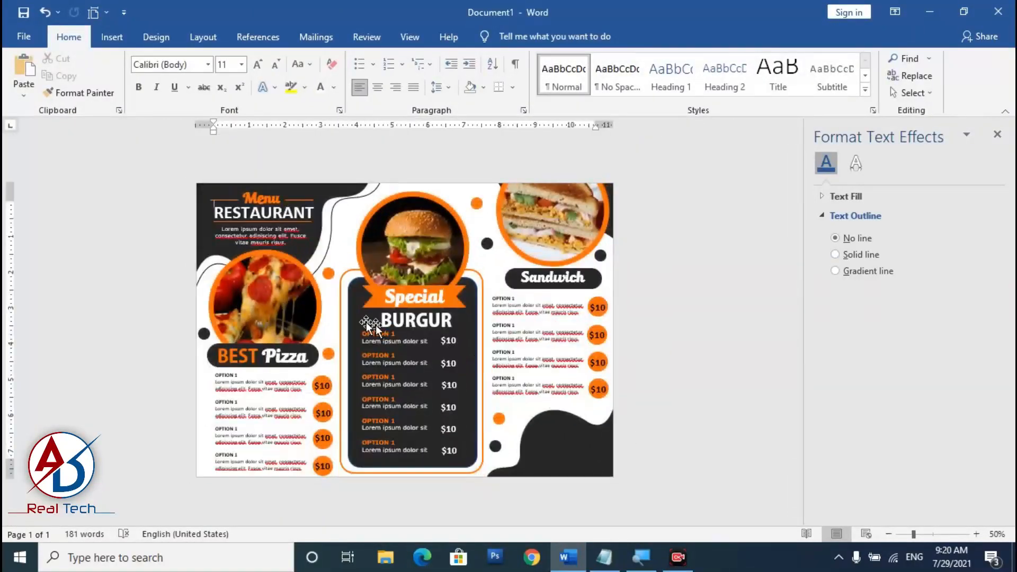
pyautogui.click(281, 306)
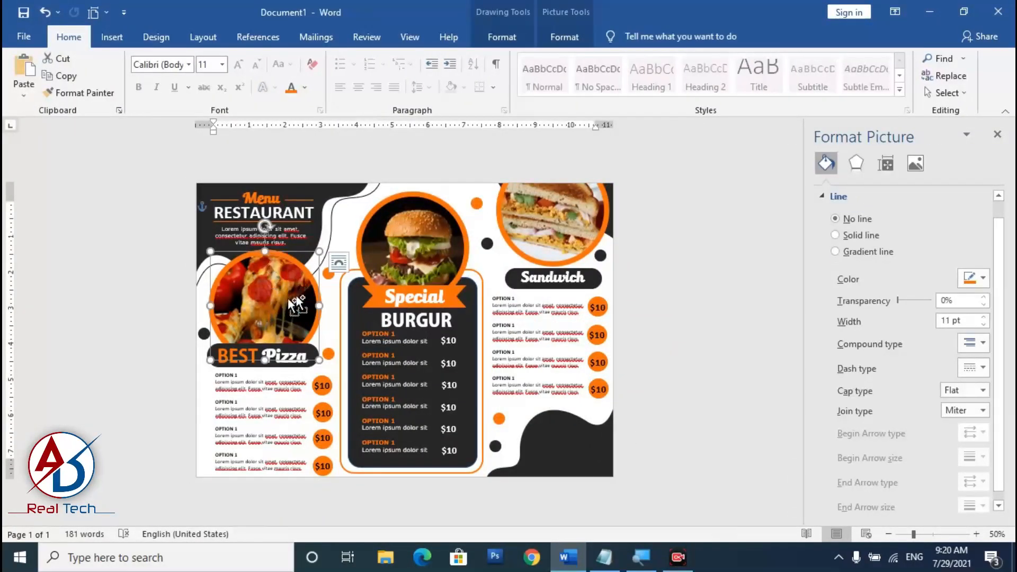
pyautogui.moveTo(275, 316); pyautogui.dragTo(536, 428)
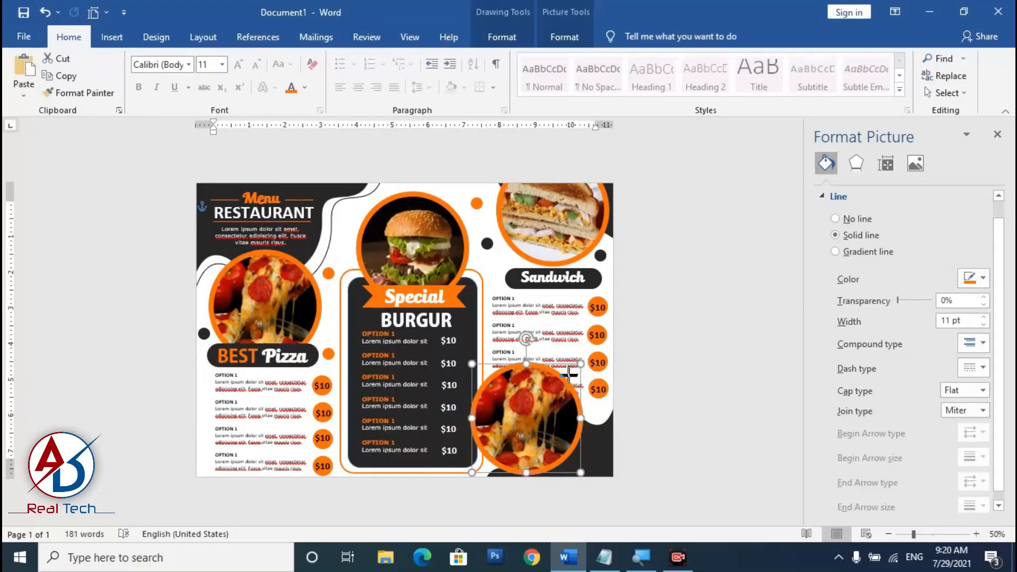
pyautogui.moveTo(569, 375); pyautogui.dragTo(545, 400)
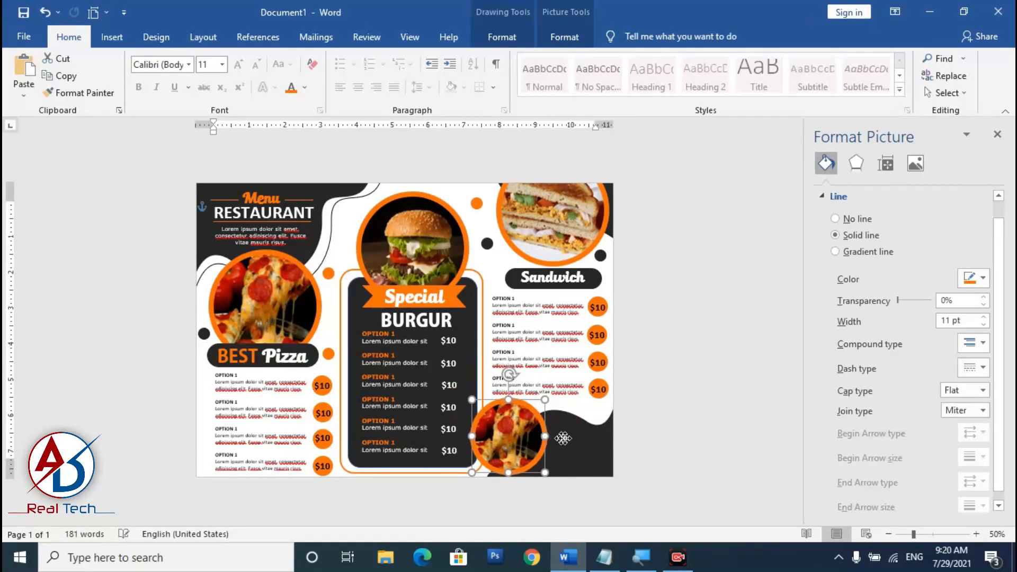
pyautogui.moveTo(563, 438); pyautogui.dragTo(583, 441)
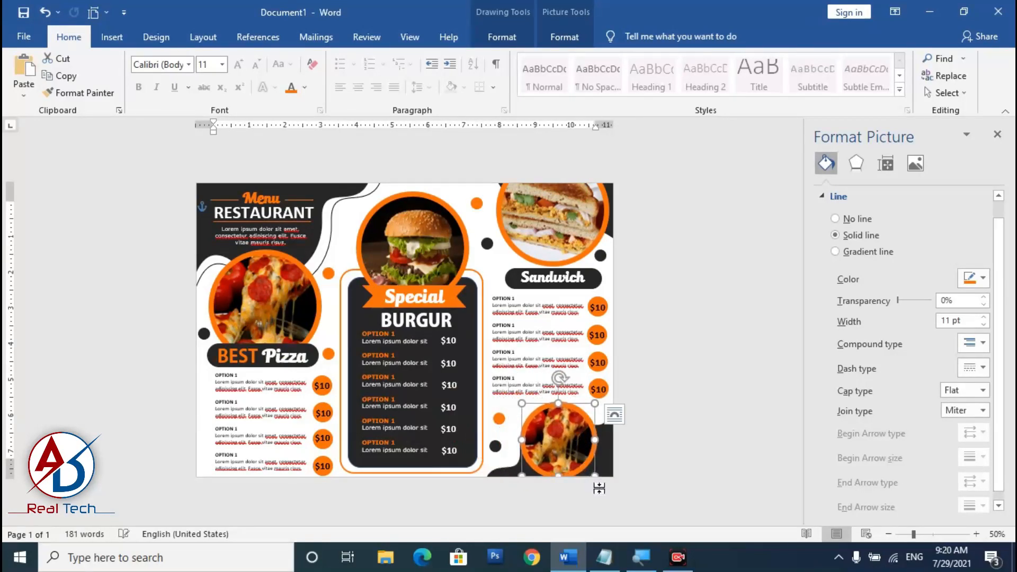
pyautogui.moveTo(595, 477); pyautogui.dragTo(570, 446)
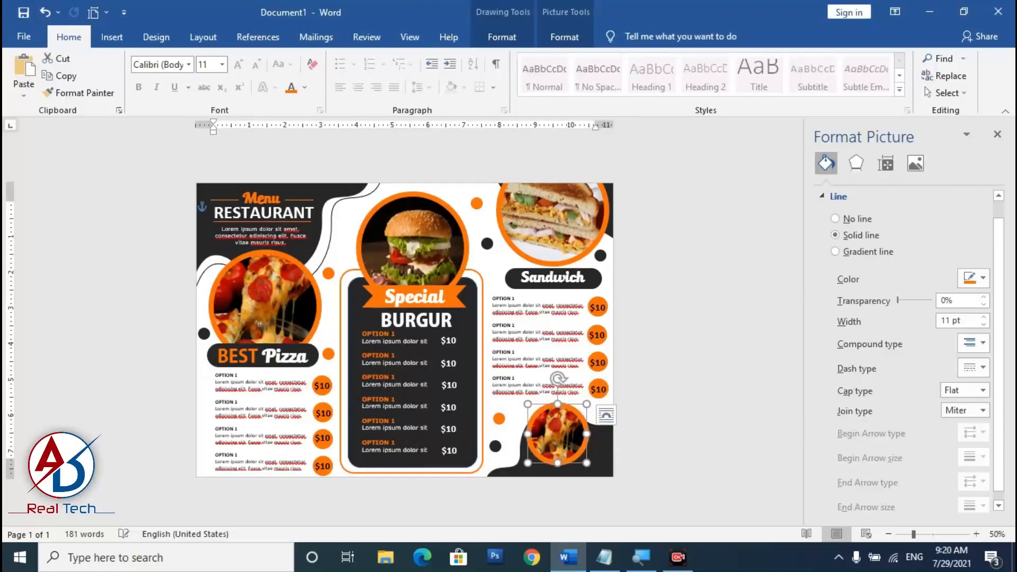
# Set the outline width of the small round pizza picture to 6 pt.
pyautogui.click(657, 440)
pyautogui.scroll(4, 657, 439)
pyautogui.scroll(-4, 641, 498)
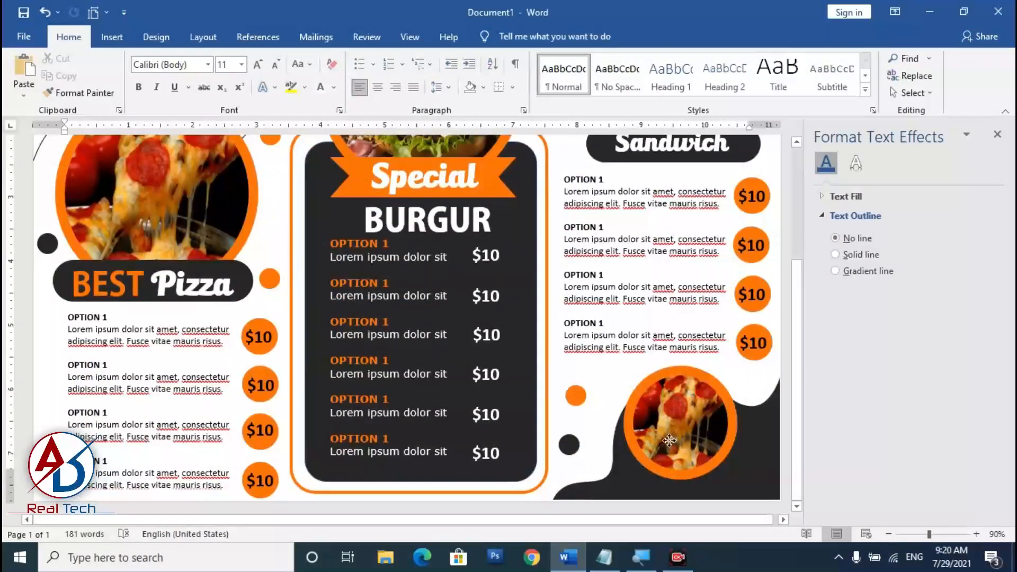
pyautogui.click(669, 444)
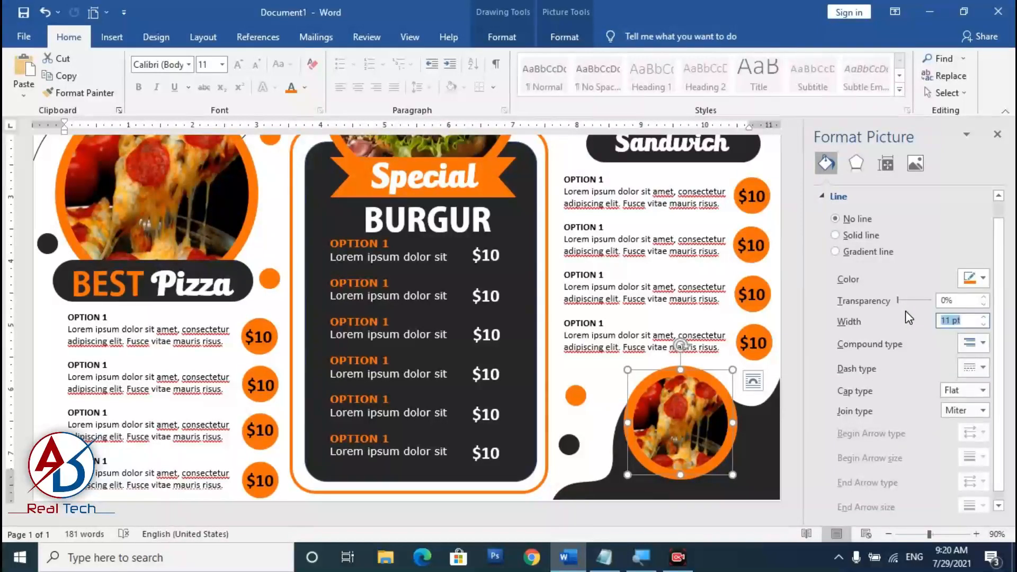
pyautogui.write('6')
pyautogui.press('Return')
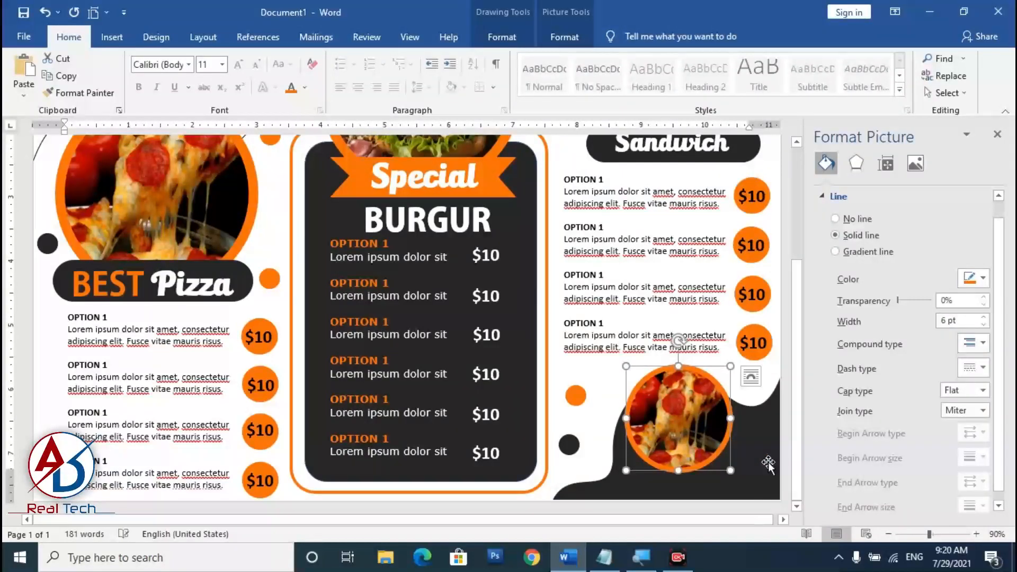
# Duplicate the dark wavy shape in the page's bottom-right corner, offsetting the copy slightly up and to the left.
pyautogui.click(766, 463)
pyautogui.scroll(-5, 760, 485)
pyautogui.scroll(4, 760, 484)
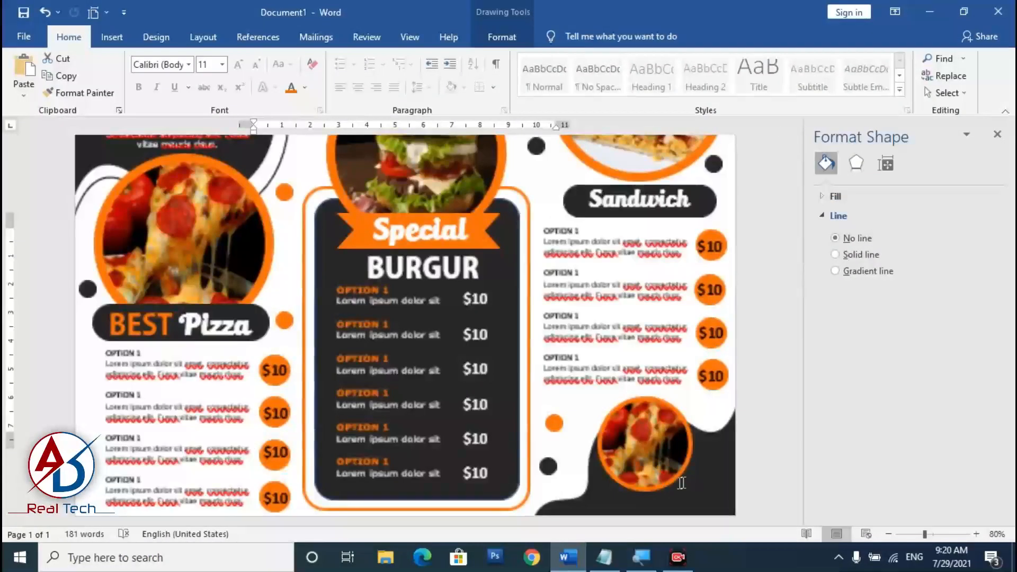
pyautogui.moveTo(711, 465); pyautogui.dragTo(716, 467)
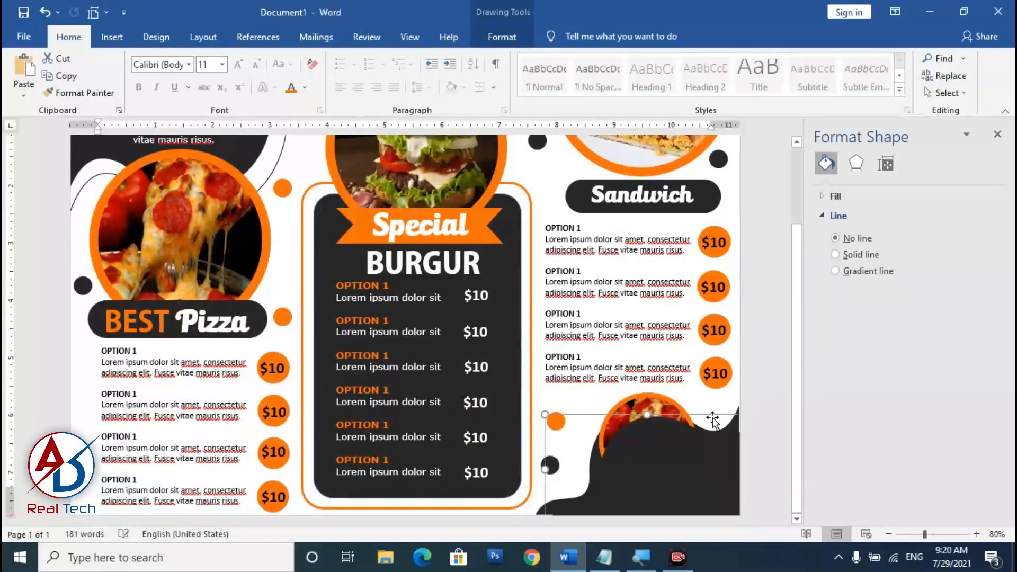
pyautogui.moveTo(713, 420); pyautogui.dragTo(688, 395)
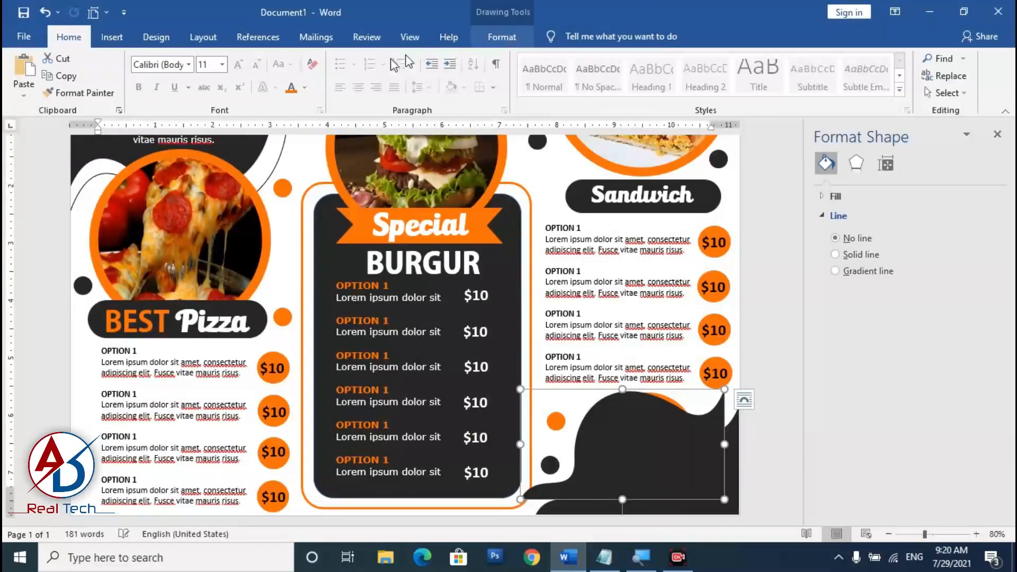
# Remove the copied wavy shape's fill and give it a black outline.
pyautogui.click(502, 37)
pyautogui.click(328, 58)
pyautogui.click(325, 225)
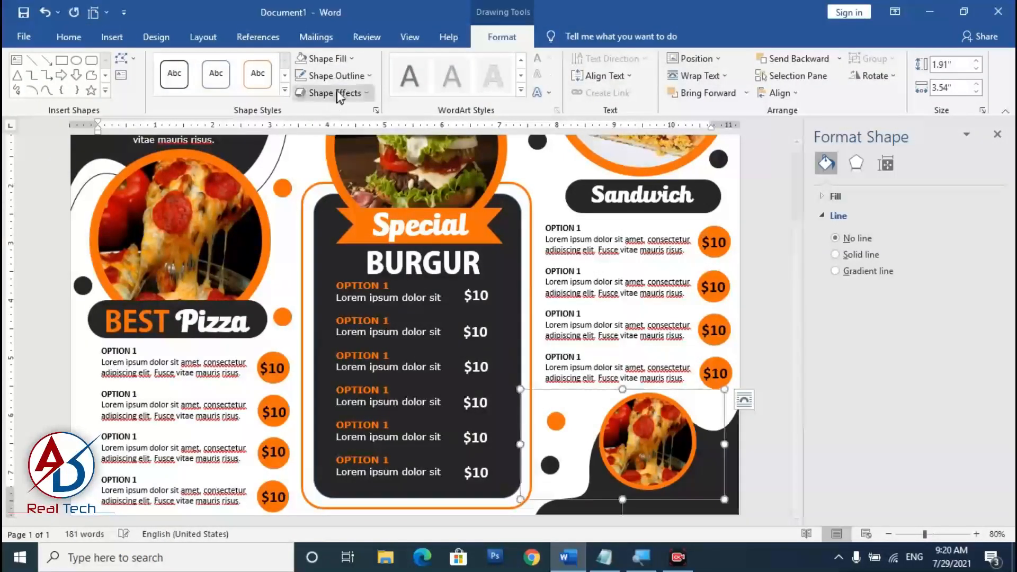
pyautogui.click(330, 76)
pyautogui.click(316, 110)
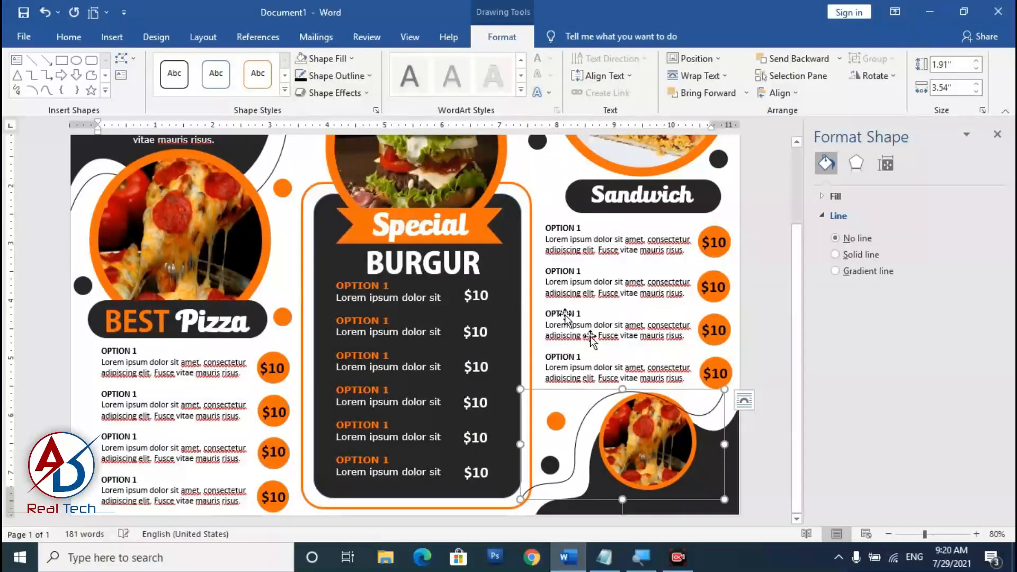
# Align the wavy outline with the page's bottom-right corner and enlarge it to 2.15" by 3.7".
pyautogui.moveTo(715, 501); pyautogui.dragTo(727, 512)
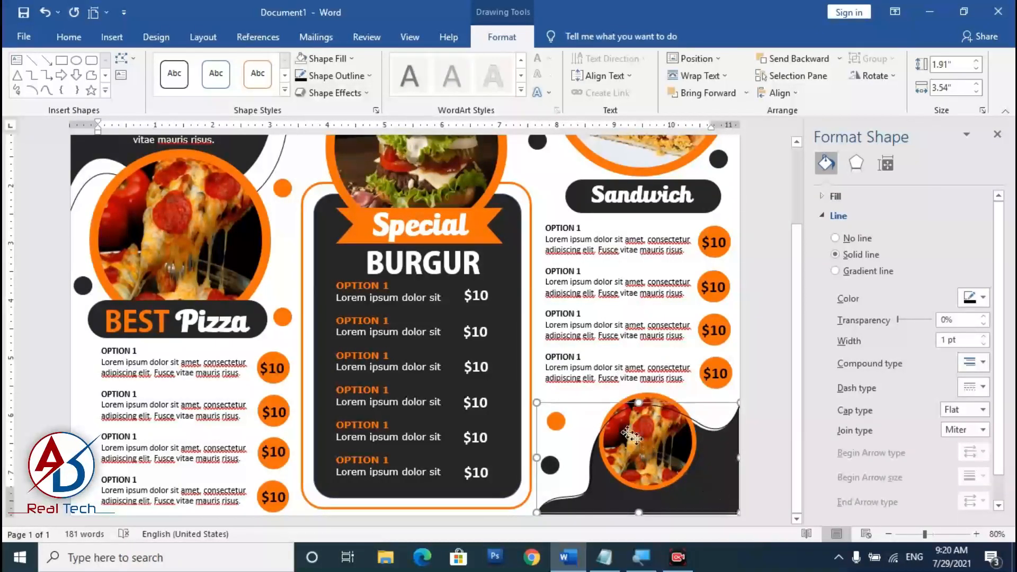
pyautogui.moveTo(537, 403); pyautogui.dragTo(529, 394)
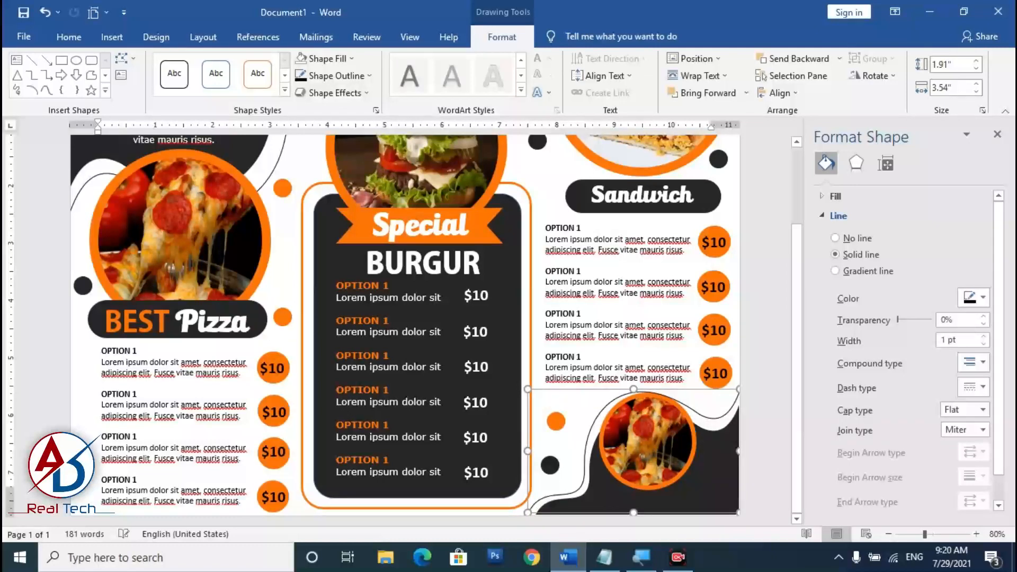
pyautogui.click(688, 453)
pyautogui.hotkey('ctrl', 'Right')
pyautogui.hotkey('ctrl', 'Right')
pyautogui.hotkey('ctrl', 'Right')
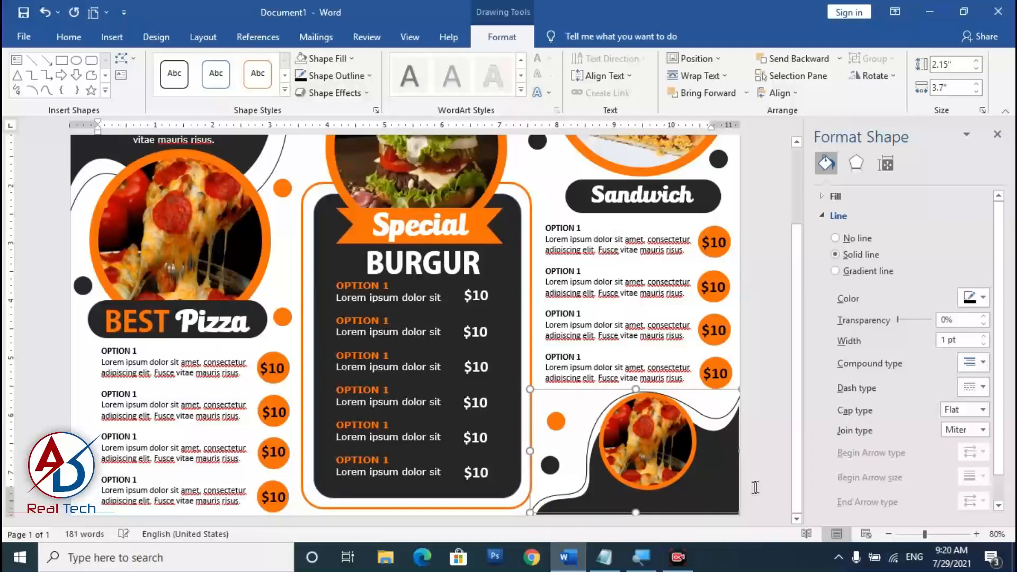
# Nudge the wavy outline down and left, and widen it to 3.76" so it meets the page's right edge.
pyautogui.hotkey('ctrl', 'Down')
pyautogui.hotkey('ctrl', 'Down')
pyautogui.hotkey('ctrl', 'Down')
pyautogui.hotkey('ctrl', 'Down')
pyautogui.hotkey('ctrl', 'Left')
pyautogui.hotkey('ctrl', 'Left')
pyautogui.hotkey('ctrl', 'Left')
pyautogui.hotkey('ctrl', 'Left')
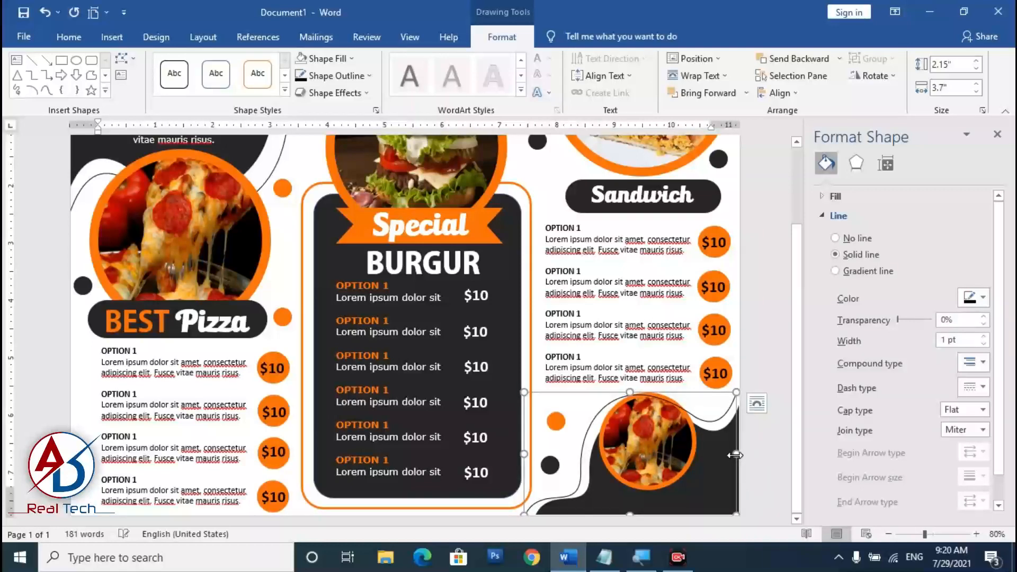
pyautogui.moveTo(736, 455); pyautogui.dragTo(739, 455)
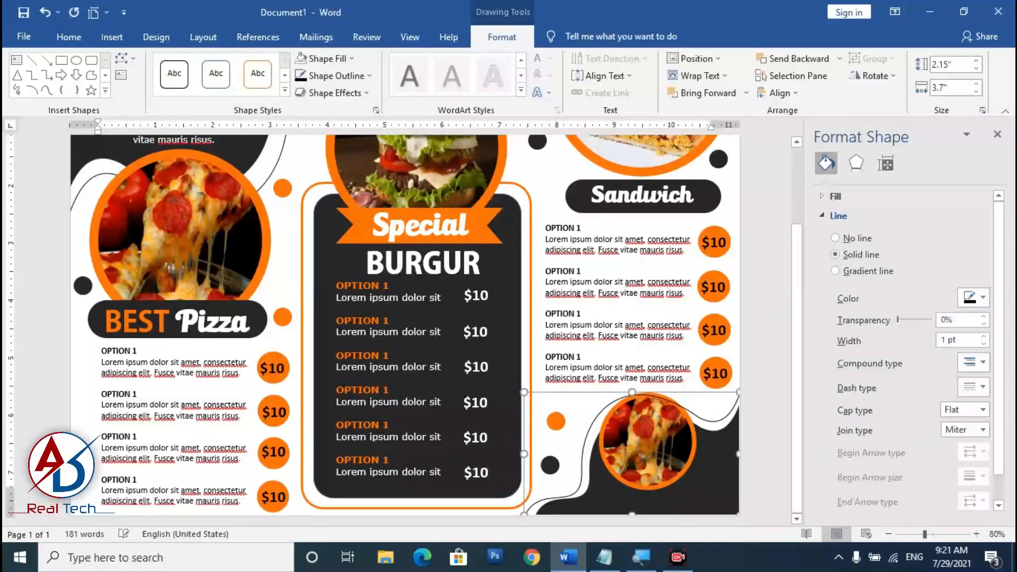
pyautogui.click(718, 472)
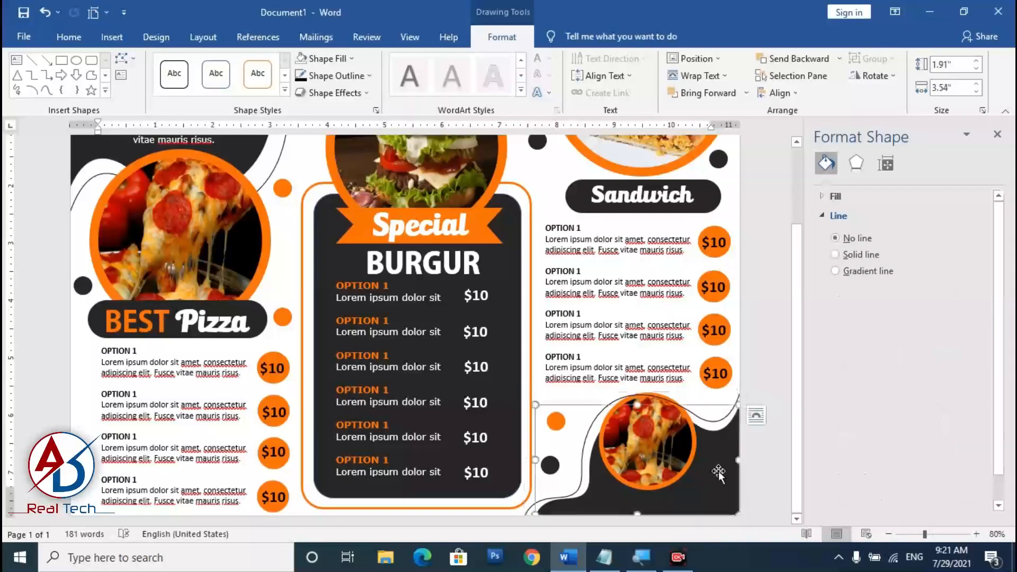
pyautogui.click(593, 430)
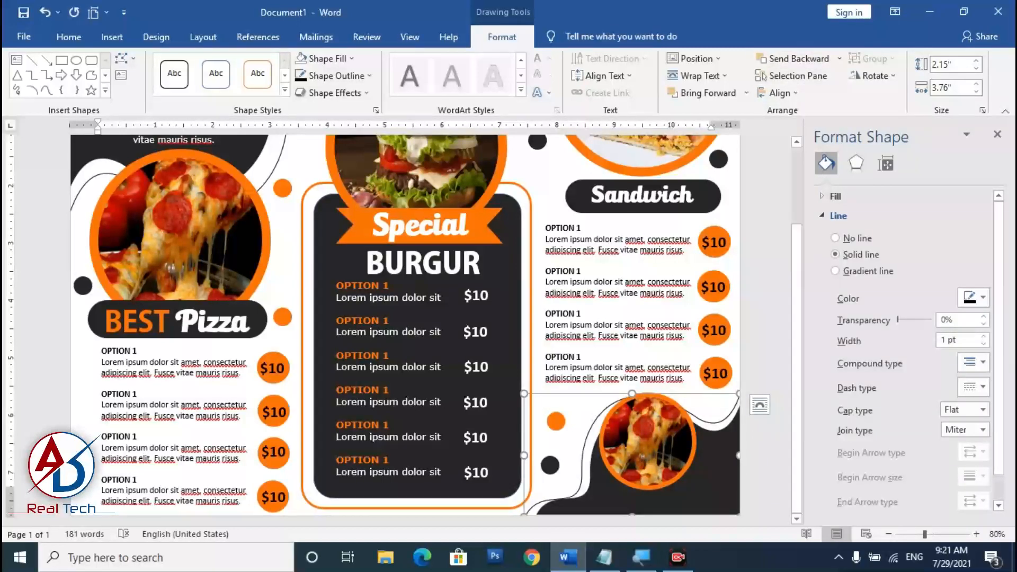
pyautogui.click(742, 425)
# Replace the small round pizza picture's fill with the OJ picture from the New Food folder.
pyautogui.scroll(-3, 742, 425)
pyautogui.click(648, 431)
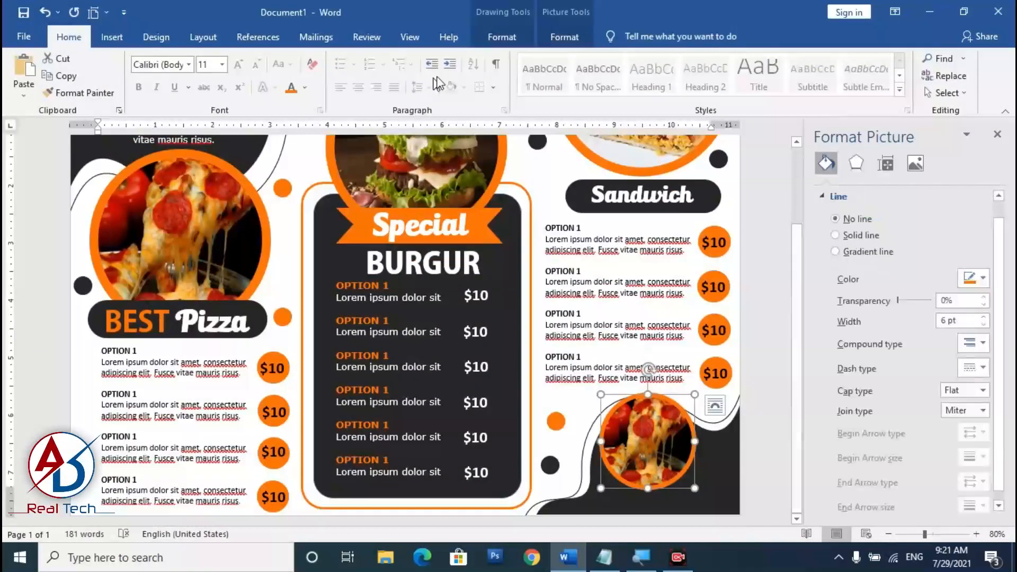
pyautogui.click(502, 36)
pyautogui.click(322, 59)
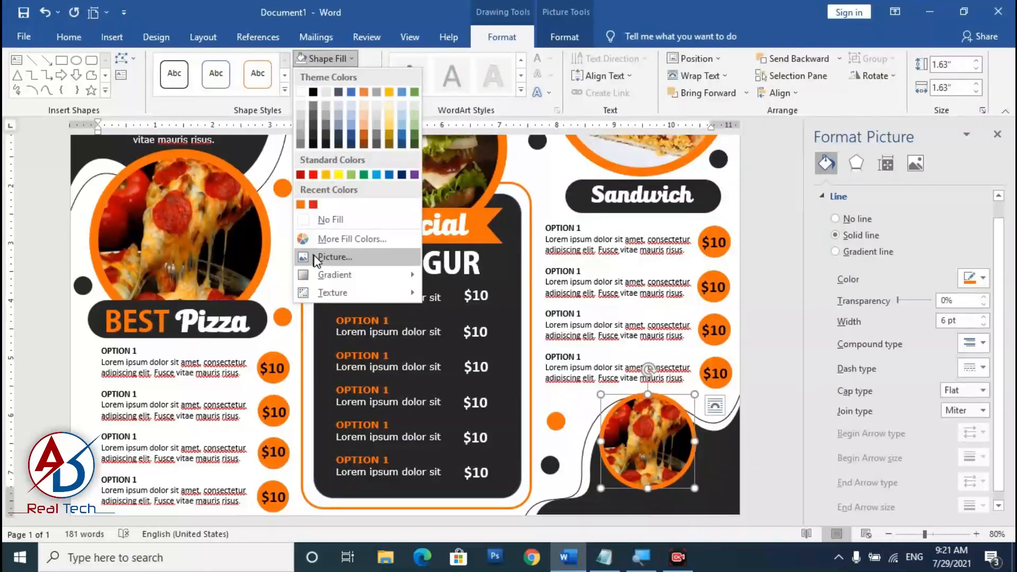
pyautogui.click(313, 257)
pyautogui.click(435, 214)
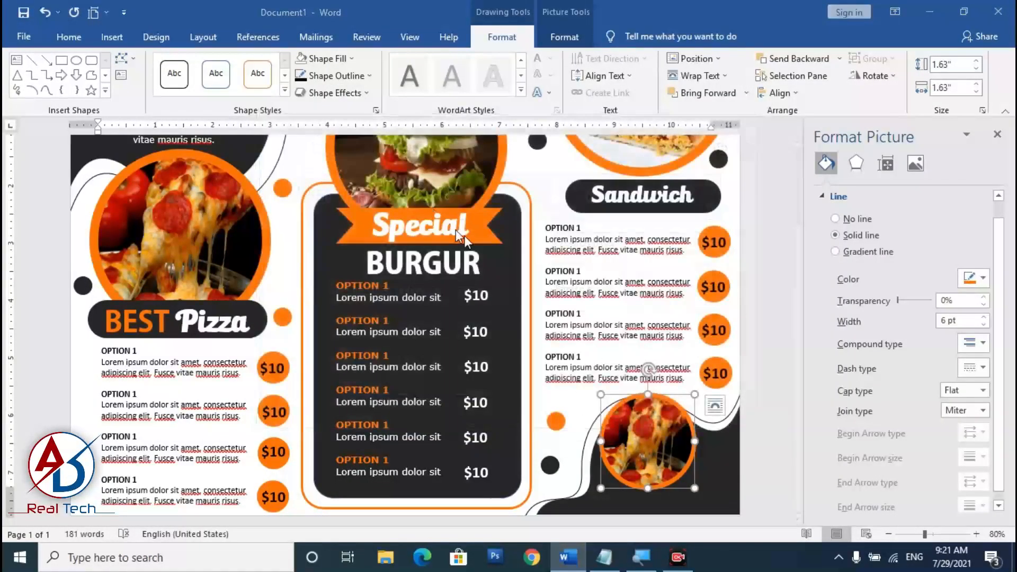
pyautogui.click(312, 130)
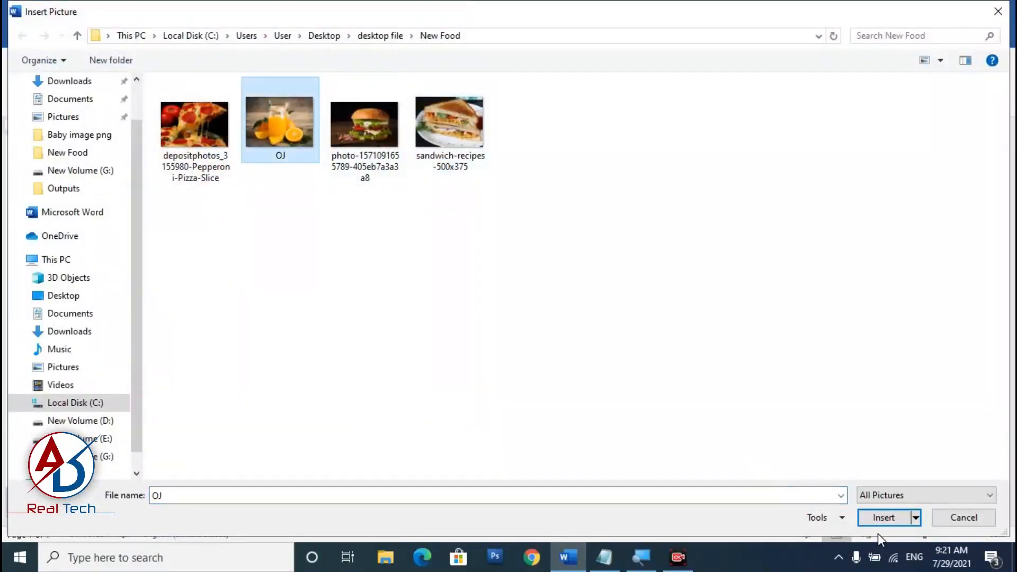
pyautogui.click(883, 518)
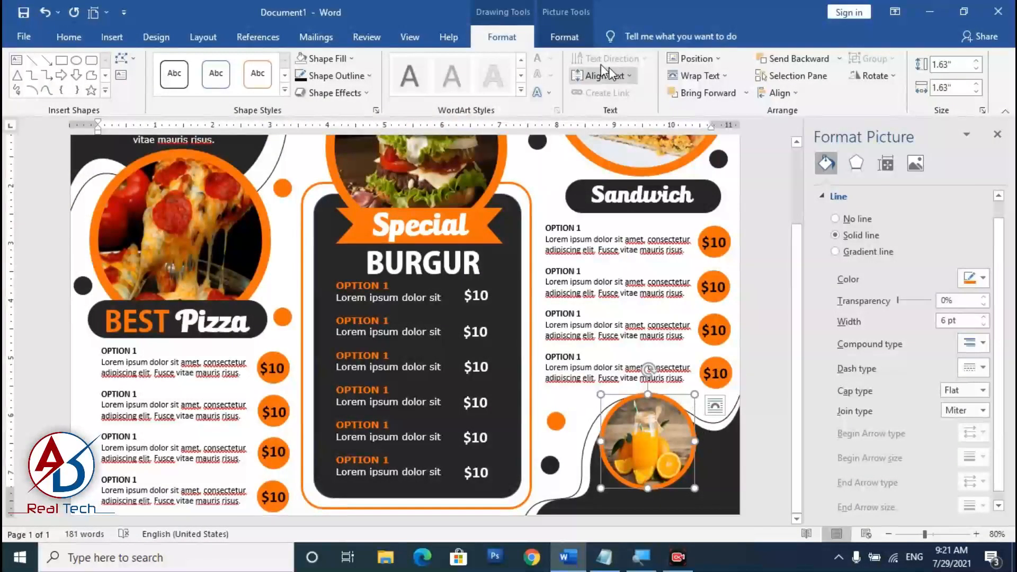
# Crop the orange juice picture, widening it inside its circle and shifting it so the glass is centred undistorted.
pyautogui.click(564, 37)
pyautogui.click(882, 69)
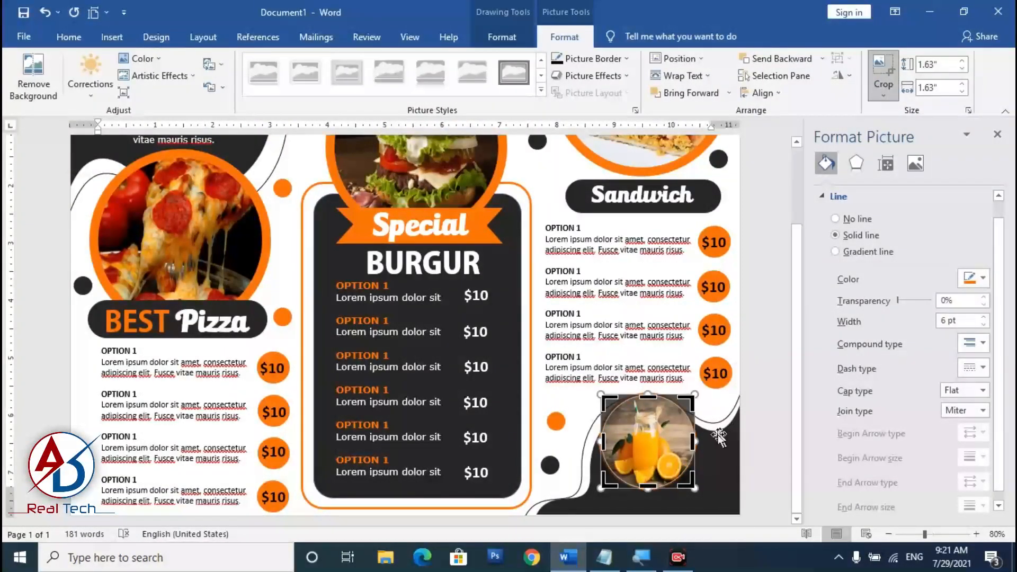
pyautogui.moveTo(701, 440); pyautogui.dragTo(733, 441)
pyautogui.moveTo(672, 446); pyautogui.dragTo(658, 447)
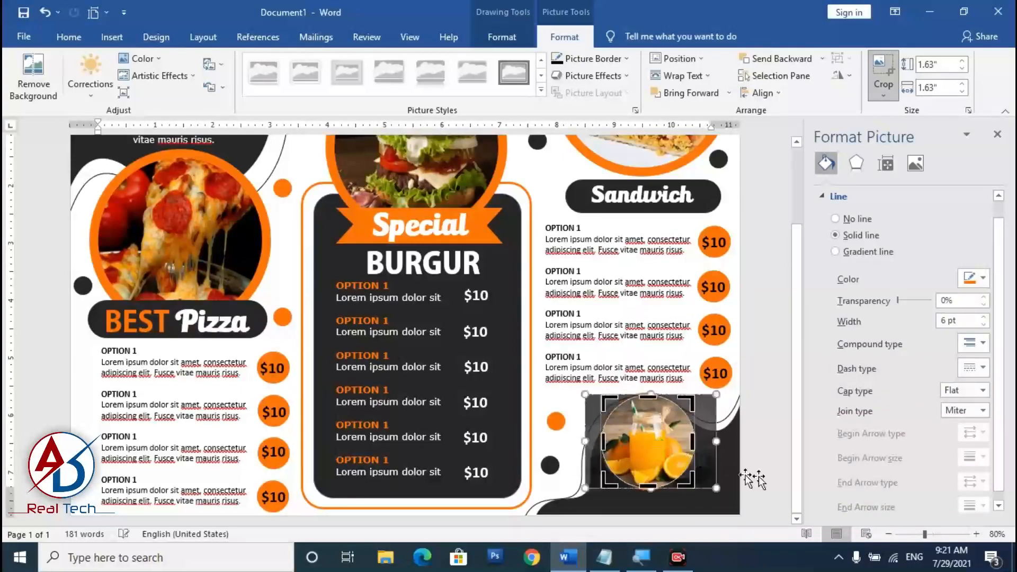
pyautogui.click(791, 466)
pyautogui.scroll(2, 763, 455)
pyautogui.scroll(-1, 727, 440)
pyautogui.scroll(-1, 727, 440)
pyautogui.keyDown('ctrl'); pyautogui.scroll(-2, 707, 445); pyautogui.keyUp('ctrl')
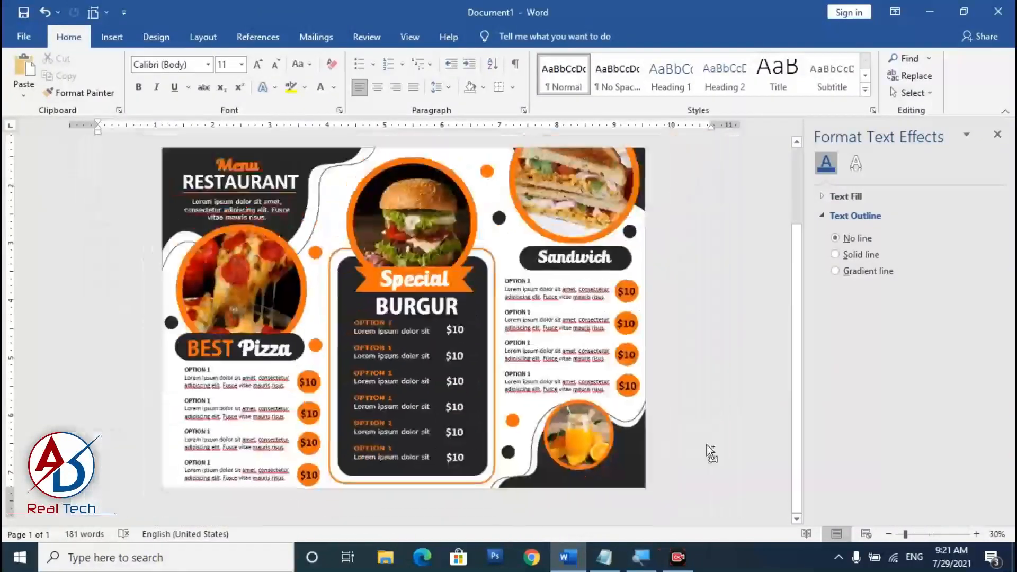
# Duplicate the orange ribbon behind "Special", place the copy across the base of the juice picture and shrink it to 0.4" by 2.21".
pyautogui.keyDown('ctrl'); pyautogui.scroll(3, 707, 444); pyautogui.keyUp('ctrl')
pyautogui.scroll(-3, 767, 496)
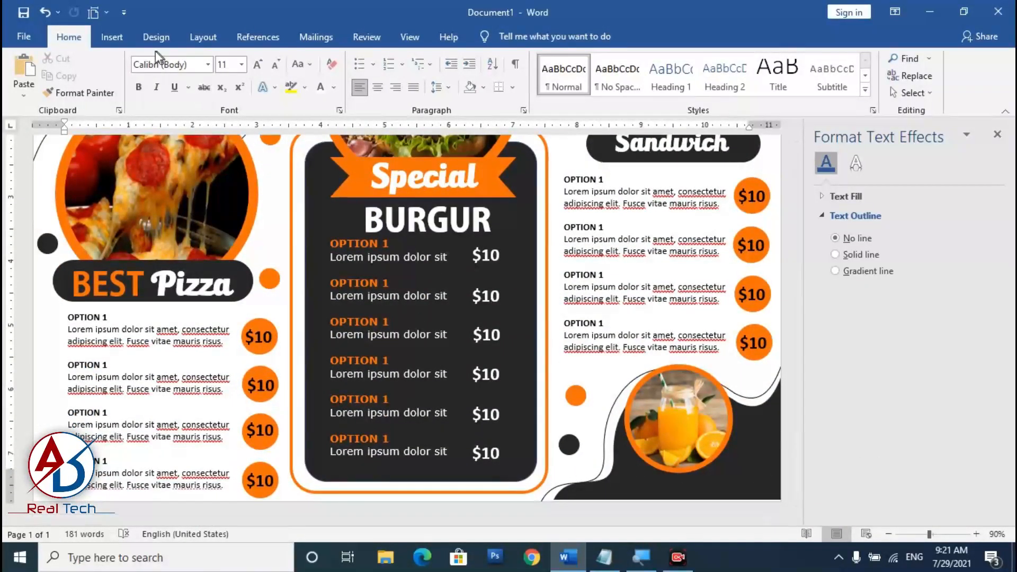
pyautogui.click(508, 196)
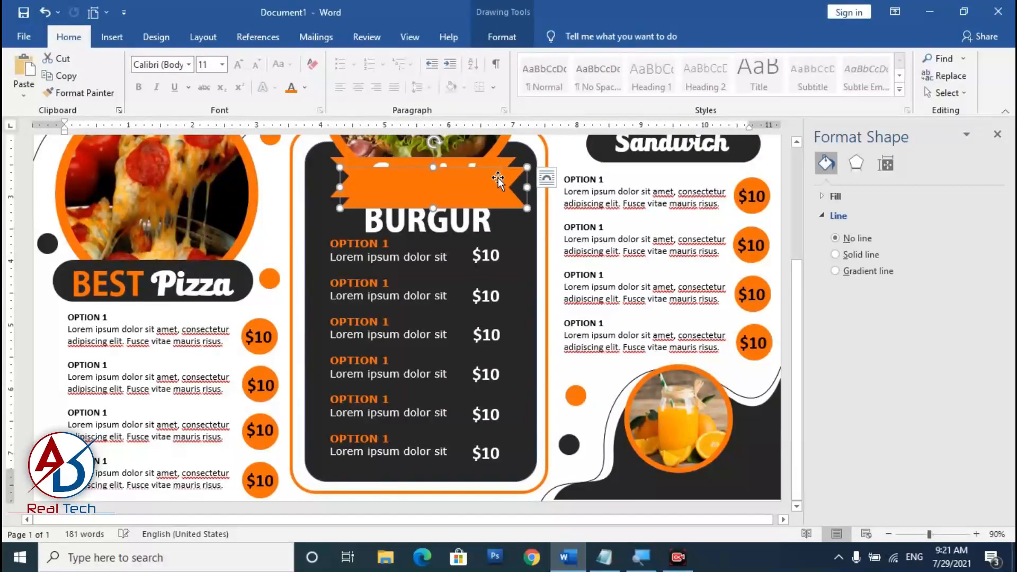
pyautogui.moveTo(498, 172); pyautogui.dragTo(687, 476)
pyautogui.moveTo(777, 461); pyautogui.dragTo(736, 452)
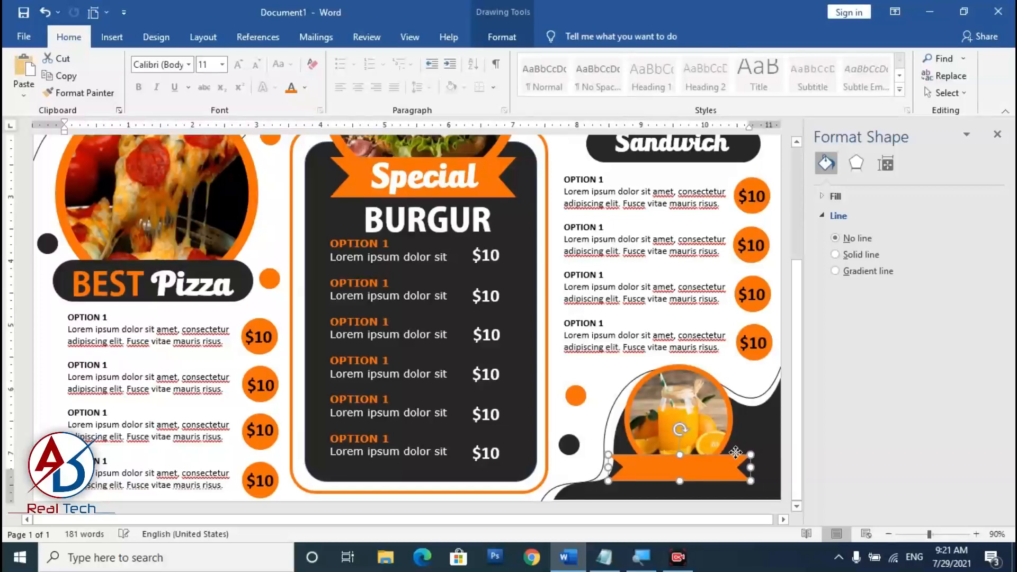
# Fill the small ribbon below the juice picture with white.
pyautogui.click(502, 37)
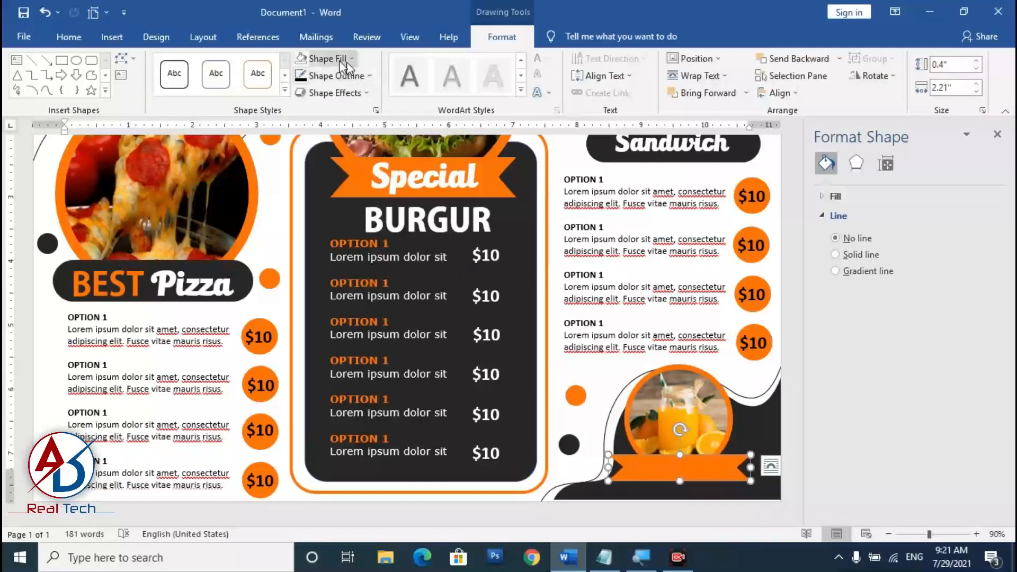
pyautogui.click(323, 58)
pyautogui.click(300, 92)
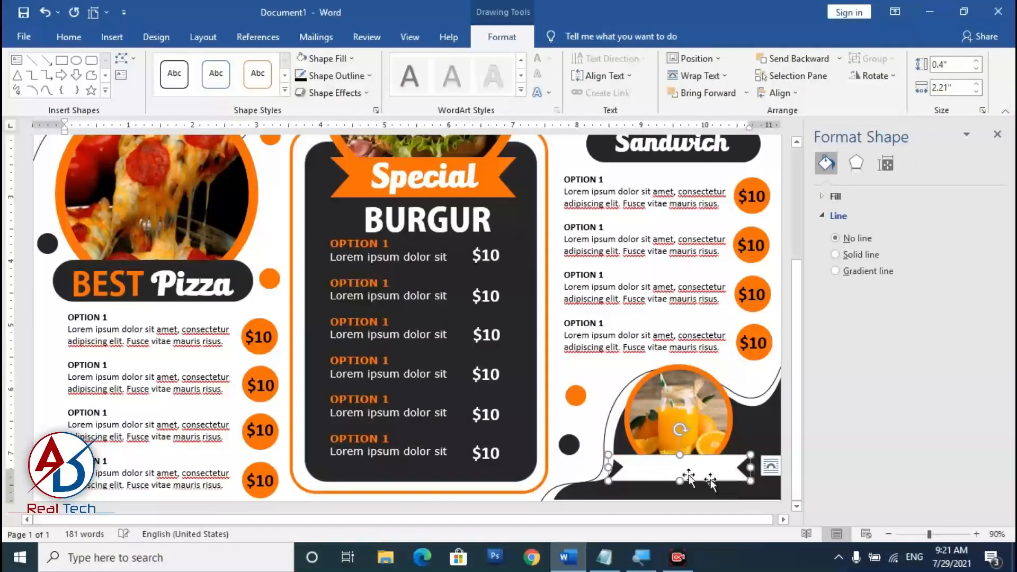
# Duplicate the "Special" text box, place the copy over the white ribbon below the juice picture and colour its text black.
pyautogui.press('ctrl')
pyautogui.click(406, 215)
pyautogui.click(410, 178)
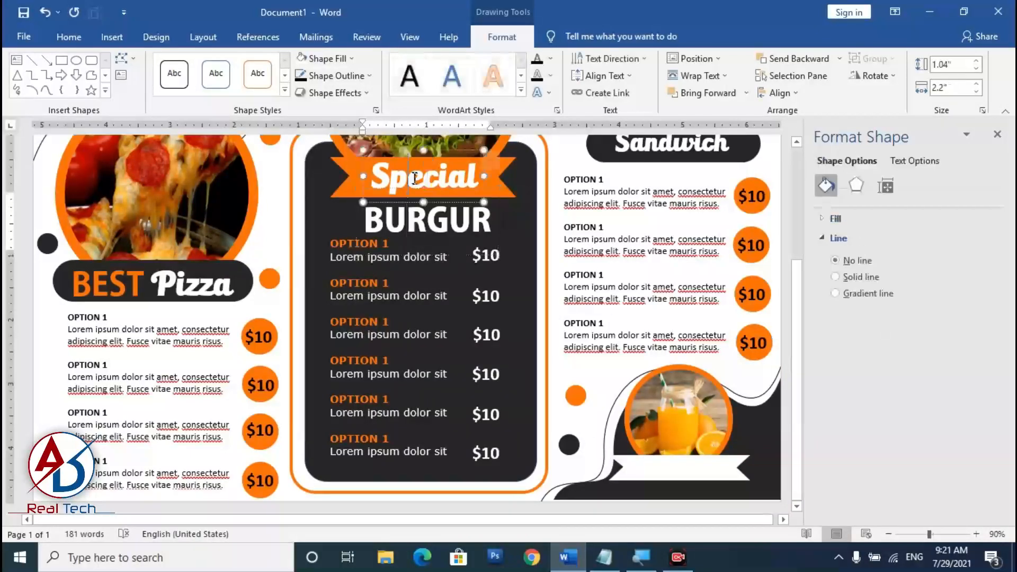
pyautogui.hotkey('ctrl', 'v')
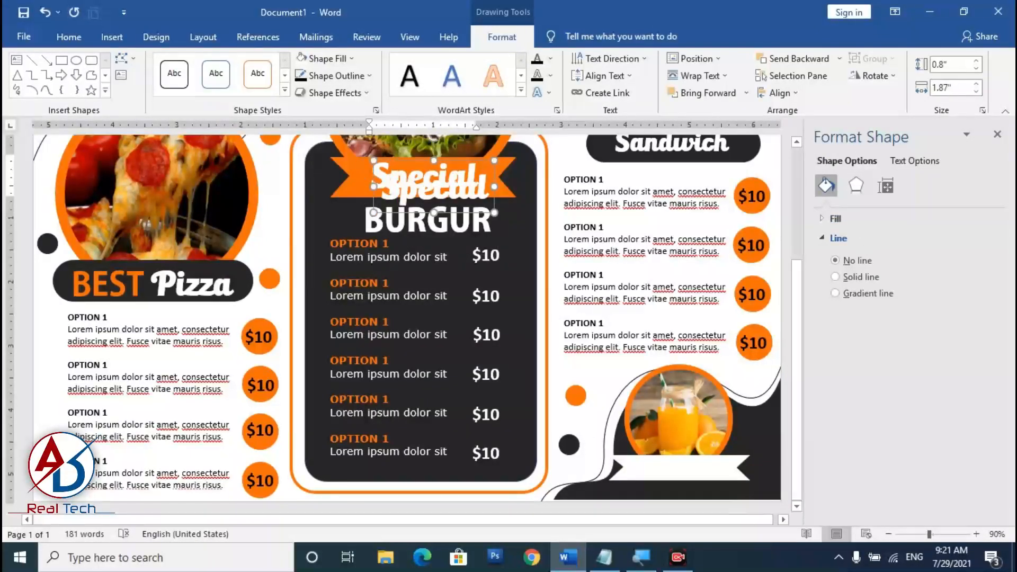
pyautogui.moveTo(470, 165); pyautogui.dragTo(702, 455)
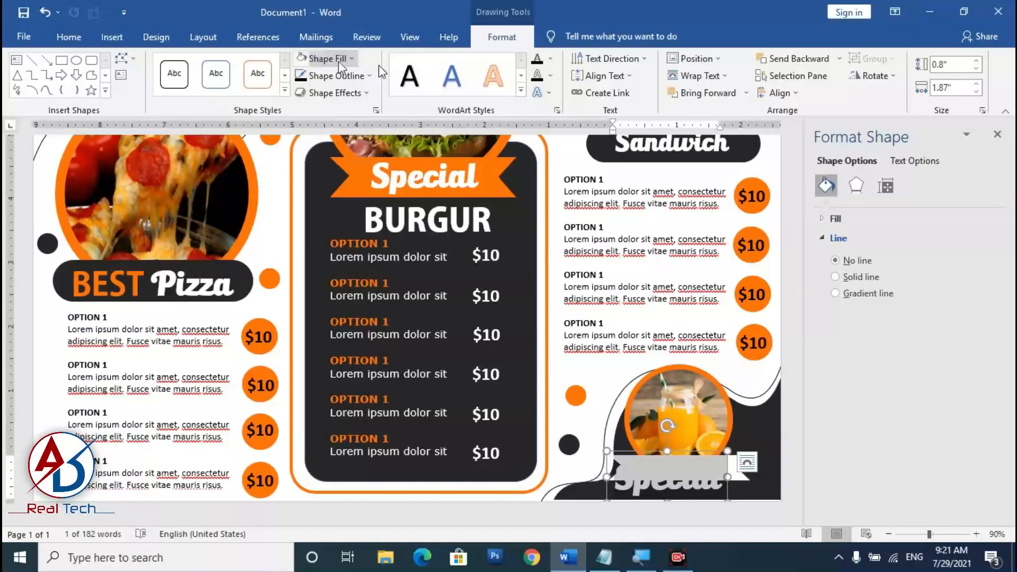
pyautogui.click(537, 60)
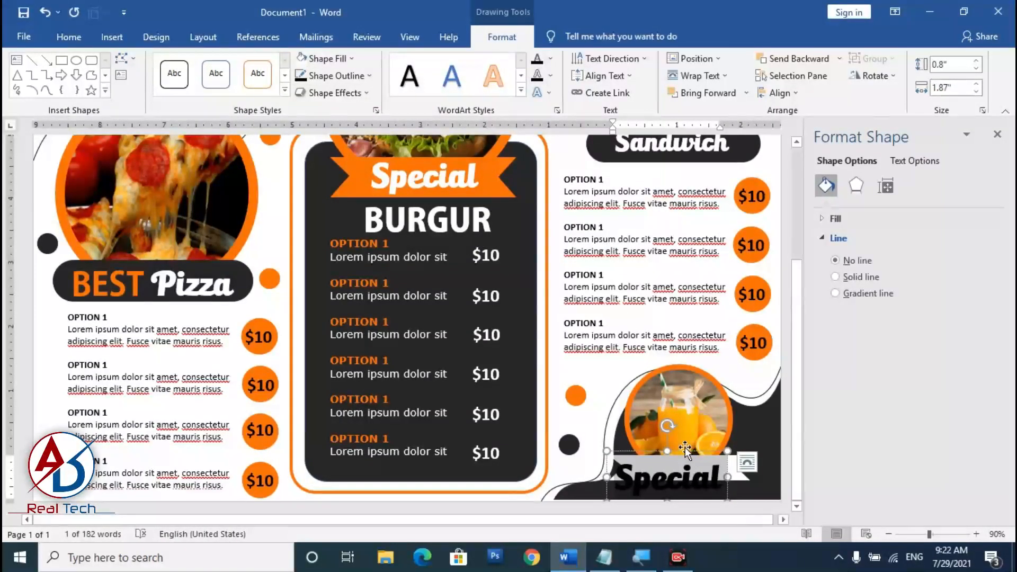
# Replace the copied text on the white ribbon with "Free Drink".
pyautogui.write('fEE')
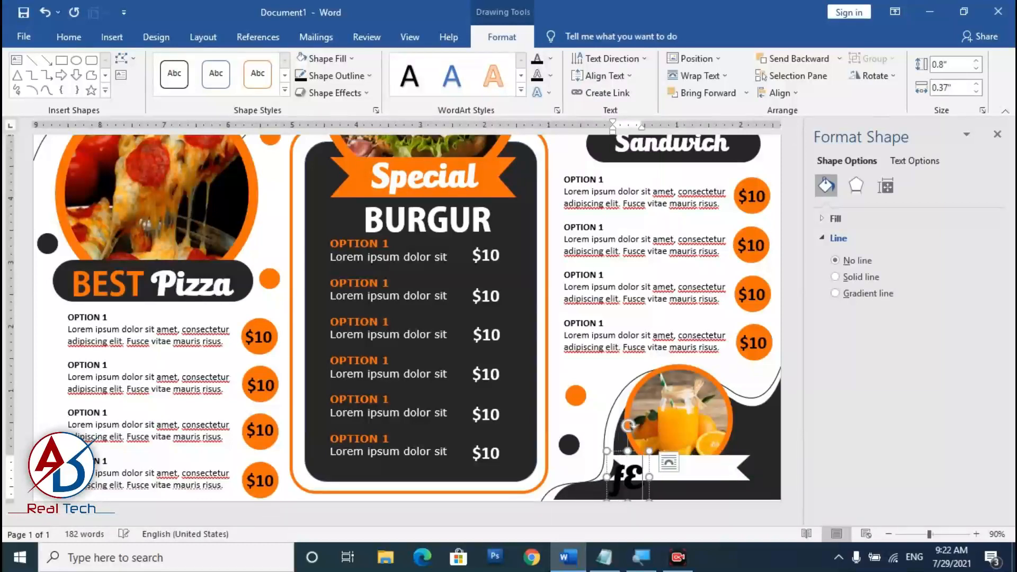
pyautogui.press('BackSpace')
pyautogui.press('BackSpace')
pyautogui.press('BackSpace')
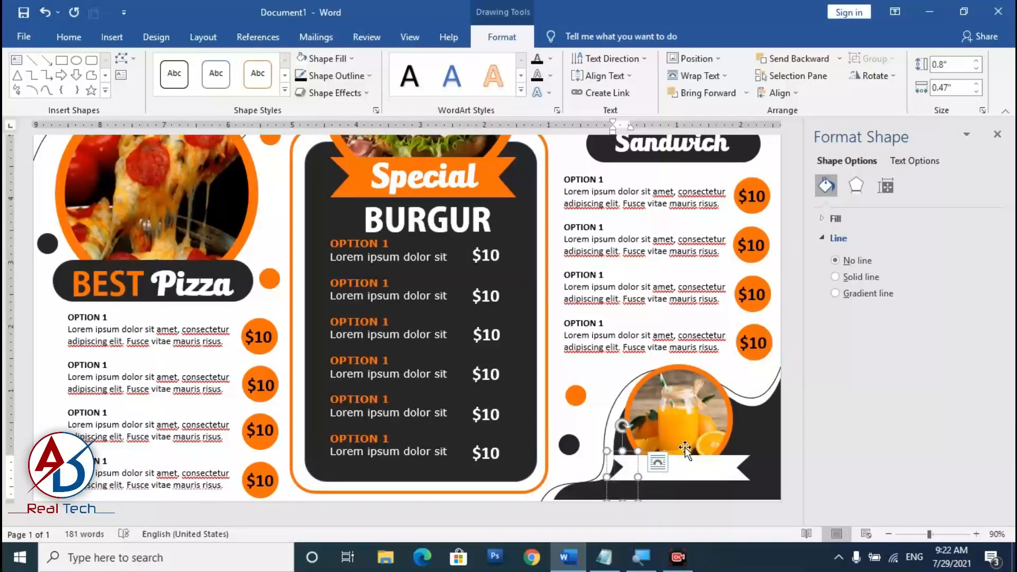
pyautogui.write('Free Drin')
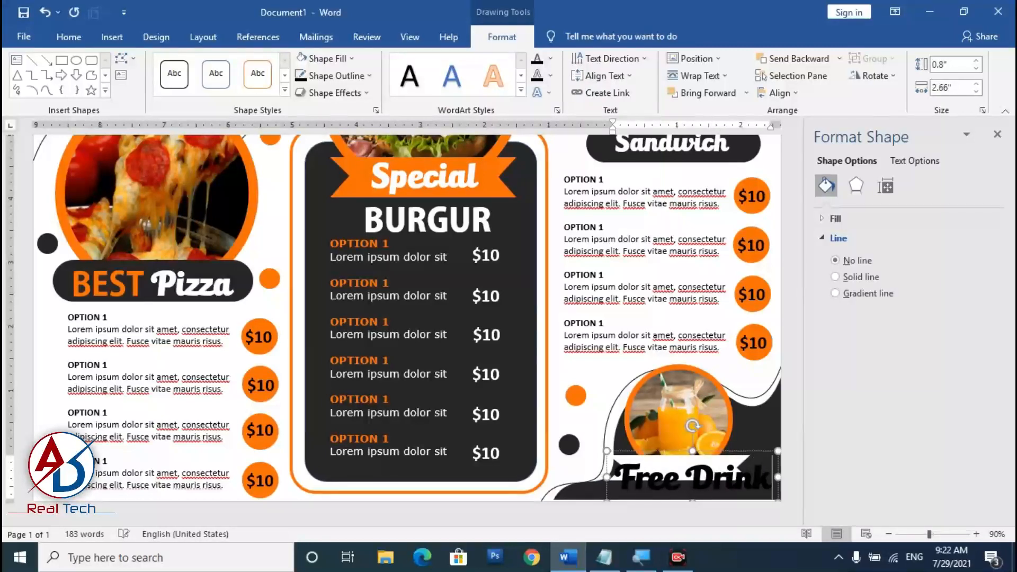
pyautogui.write('k')
# Reduce the "Free Drink" text to 16 pt and centre it on the white ribbon.
pyautogui.click(69, 37)
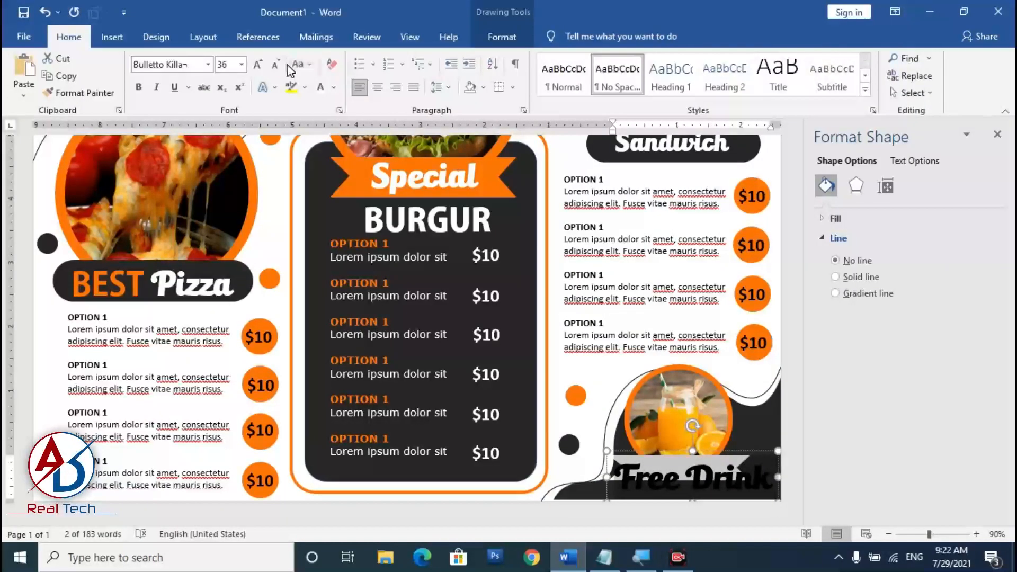
pyautogui.click(275, 64)
pyautogui.click(275, 64)
pyautogui.click(275, 64)
pyautogui.click(275, 64)
pyautogui.click(275, 64)
pyautogui.click(275, 65)
pyautogui.click(275, 64)
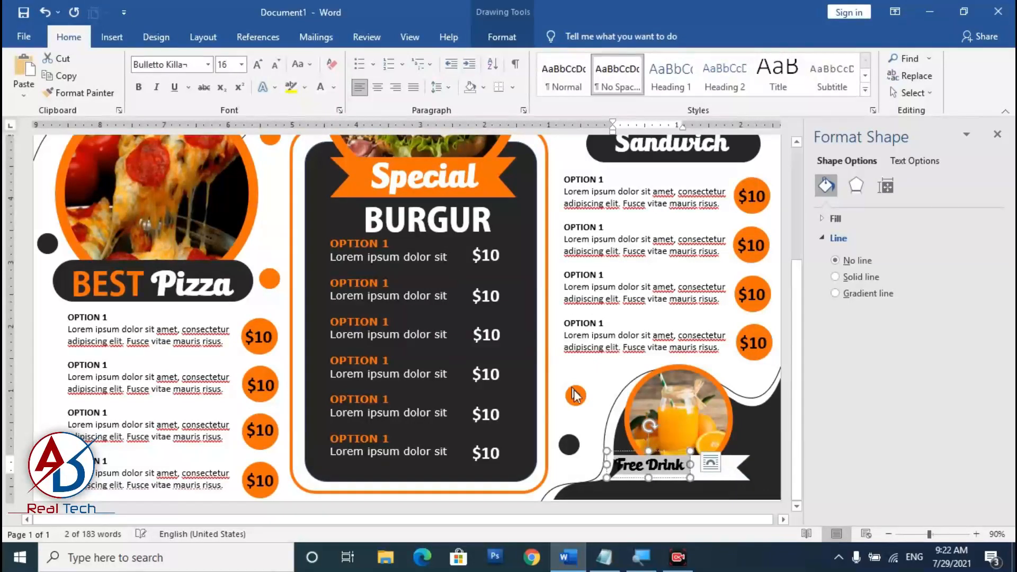
pyautogui.moveTo(657, 451); pyautogui.dragTo(688, 452)
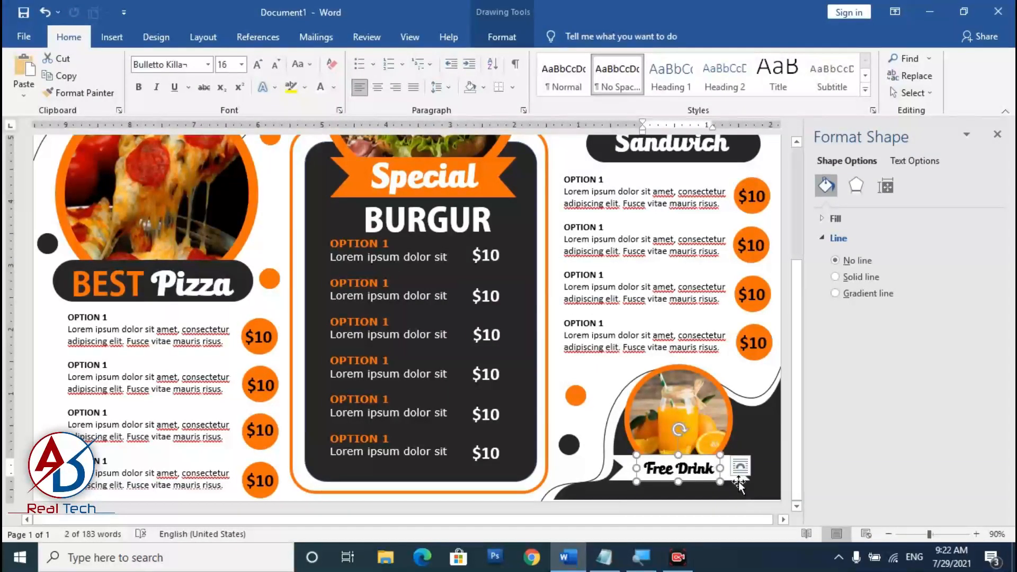
# Narrow the white ribbon evenly from both ends to fit around "Free Drink", and close the Format Shape pane.
pyautogui.click(738, 479)
pyautogui.moveTo(750, 468); pyautogui.dragTo(718, 481)
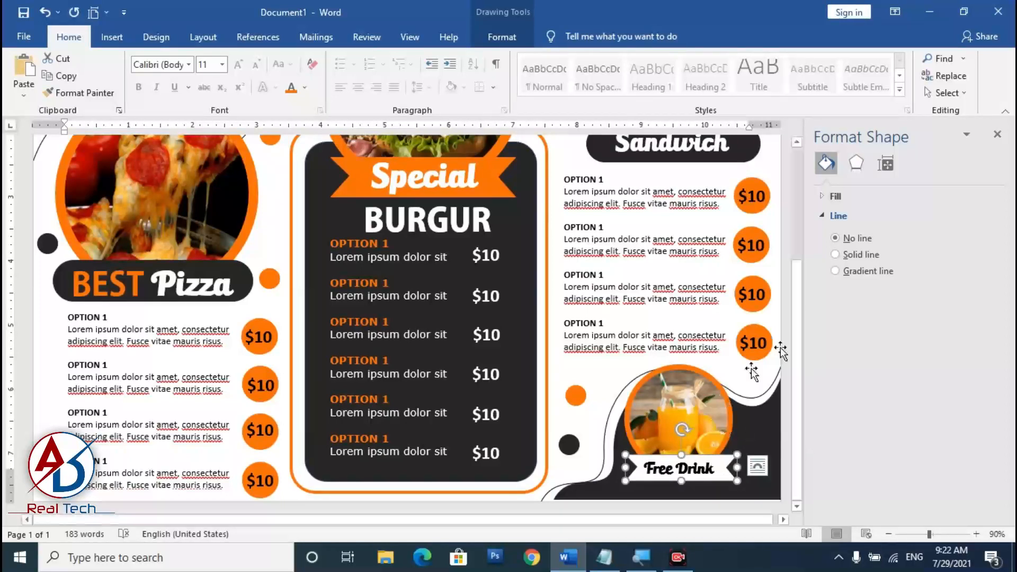
pyautogui.click(997, 134)
# Duplicate the small dark circle beside the juice picture, shrink the copy and place it above the wavy corner under the last Sandwich price.
pyautogui.scroll(-7, 637, 409)
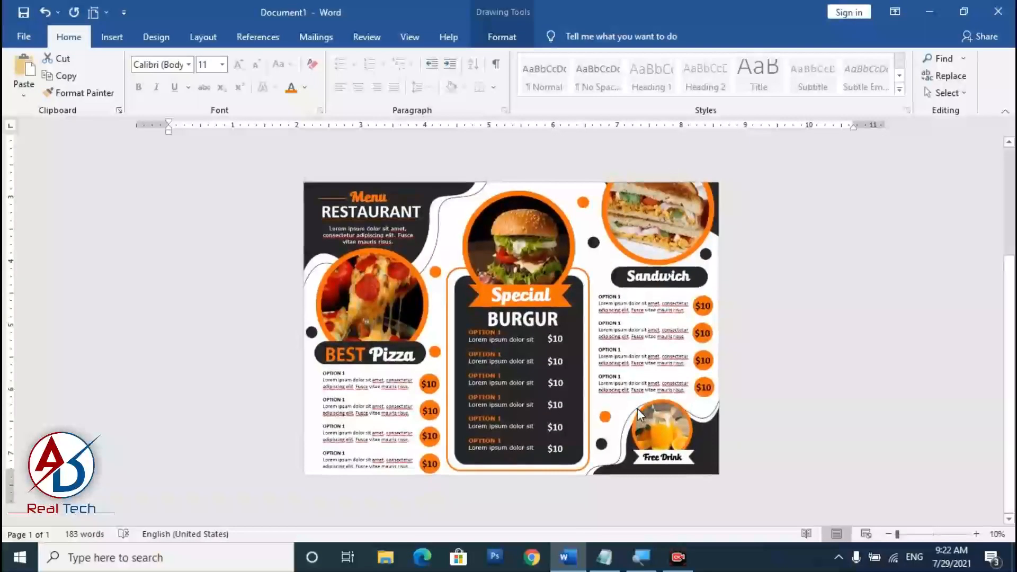
pyautogui.scroll(5, 609, 429)
pyautogui.scroll(3, 607, 431)
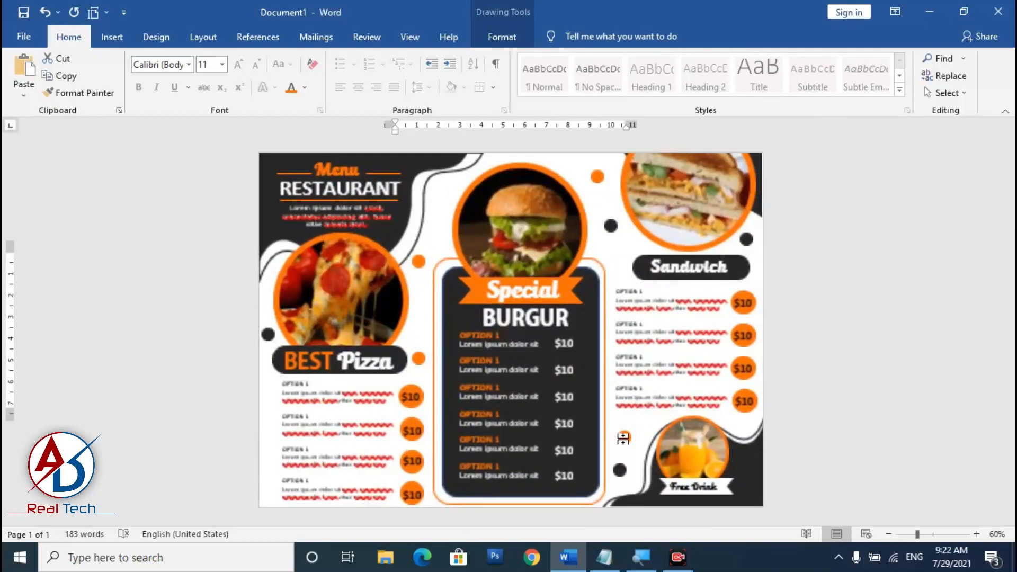
pyautogui.scroll(3, 627, 450)
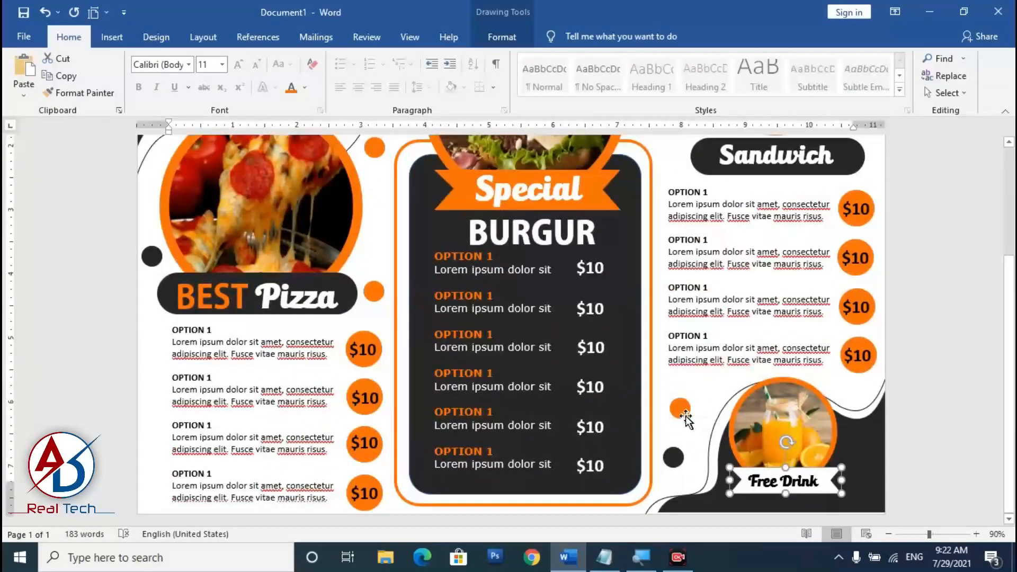
pyautogui.click(675, 457)
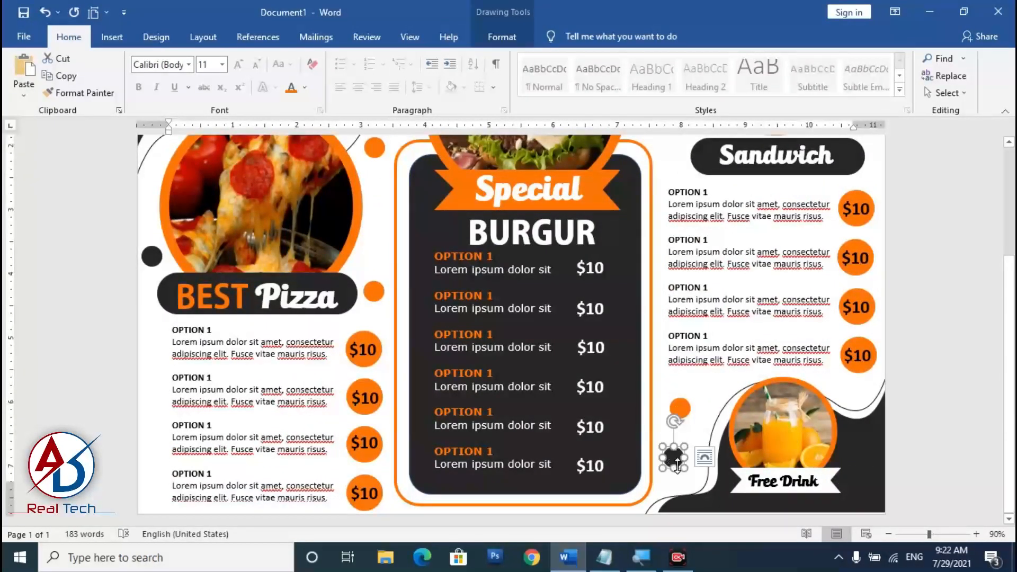
pyautogui.moveTo(671, 468); pyautogui.dragTo(860, 392)
pyautogui.press('Up')
pyautogui.press('Up')
pyautogui.press('Up')
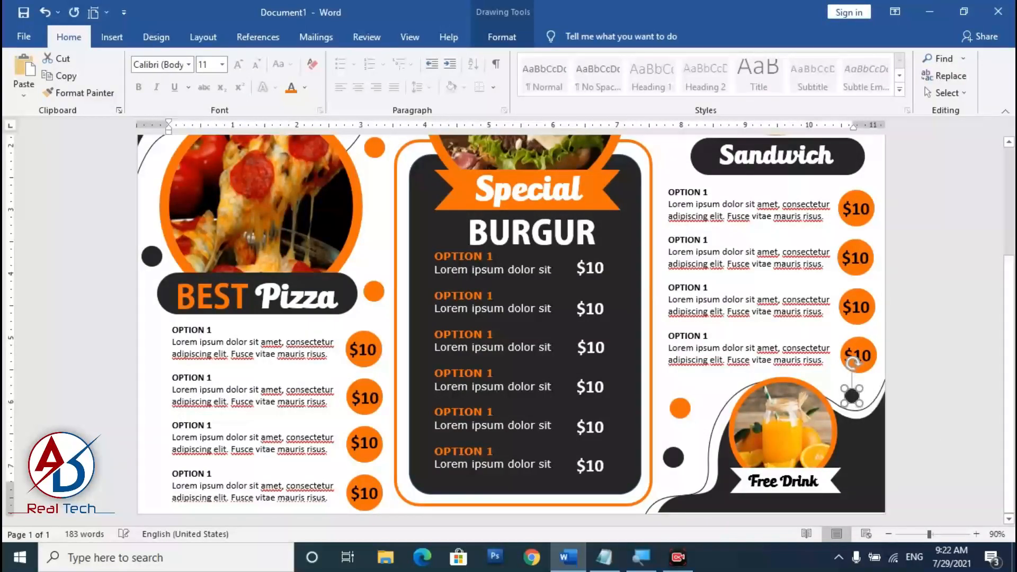
pyautogui.press('Right')
pyautogui.press('Right')
pyautogui.press('Right')
pyautogui.click(956, 419)
pyautogui.scroll(4, 956, 418)
pyautogui.scroll(-2, 956, 419)
pyautogui.scroll(-2, 343, 188)
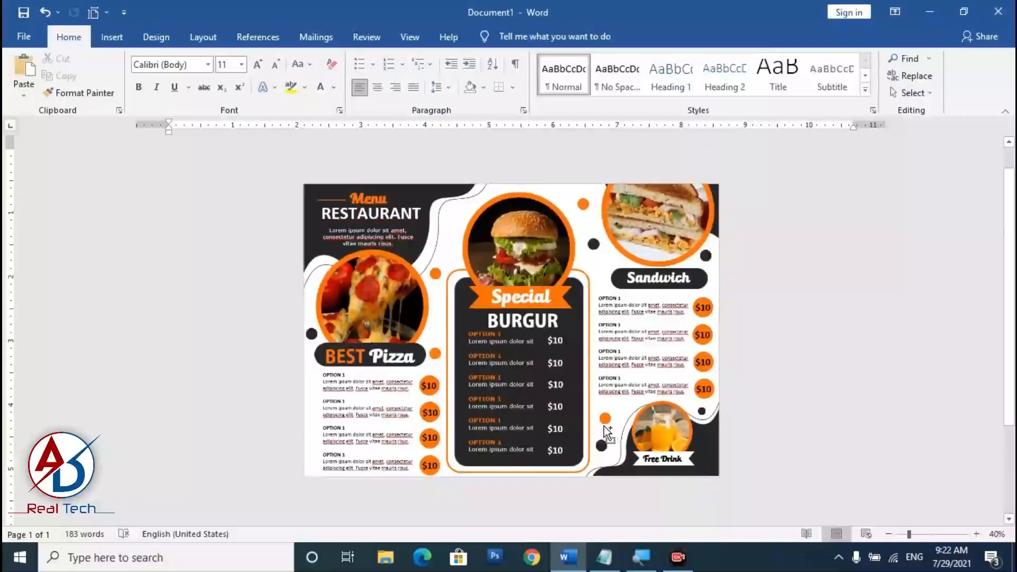
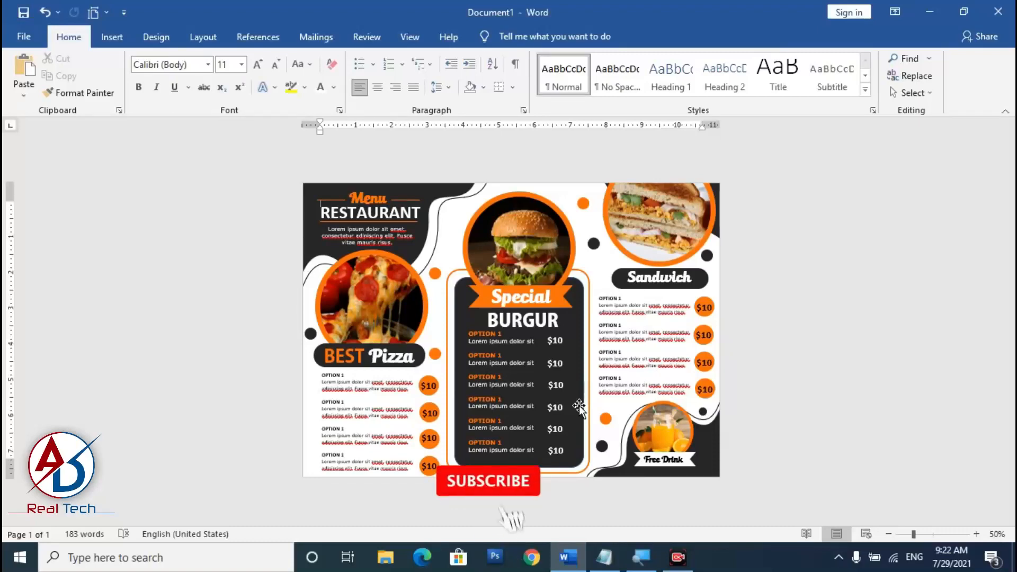
# Save the document in the Documents folder as "Menu name".
pyautogui.hotkey('ctrl', 's')
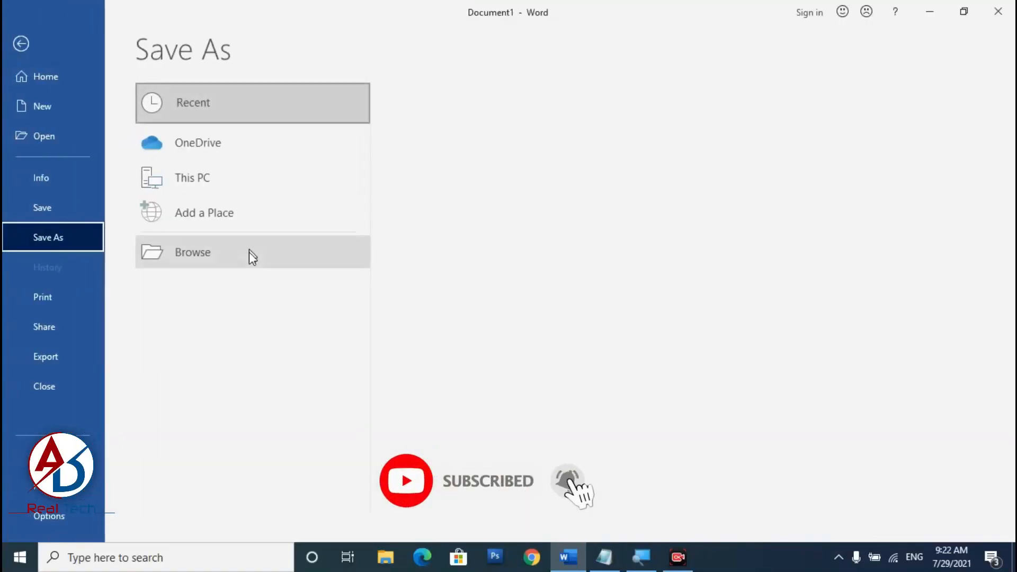
pyautogui.click(220, 249)
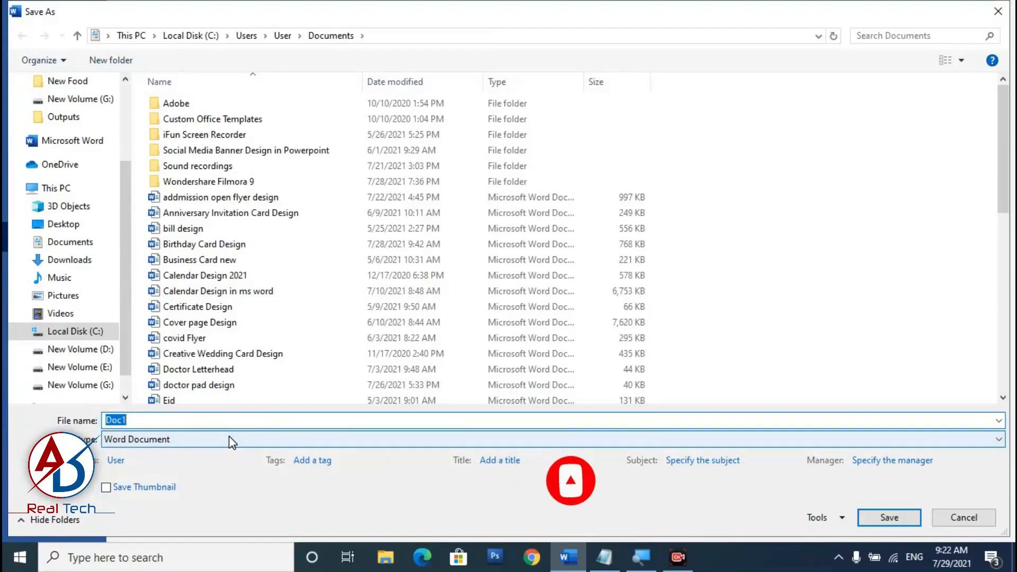
pyautogui.write('N')
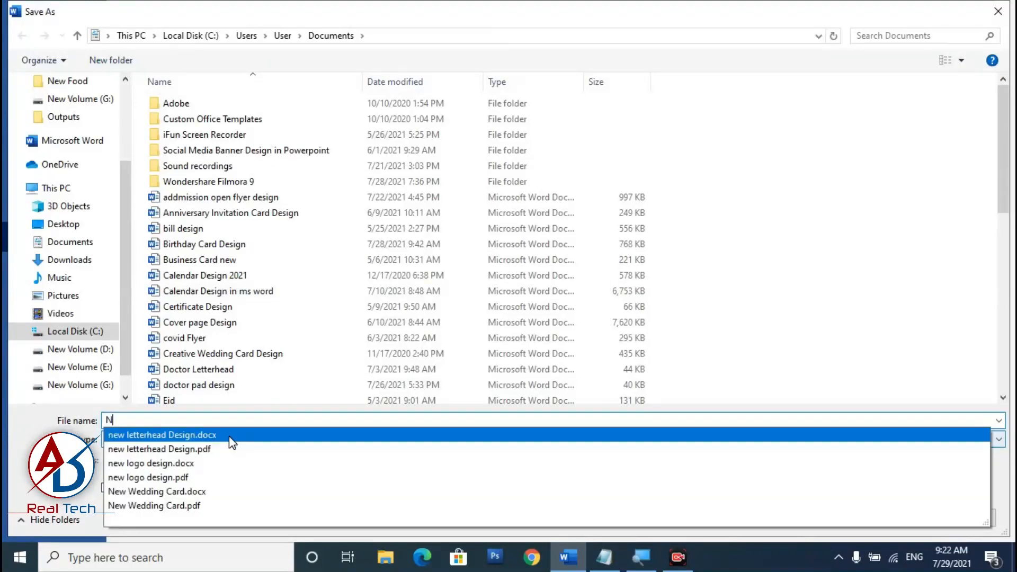
pyautogui.press('BackSpace')
pyautogui.write('Menu ')
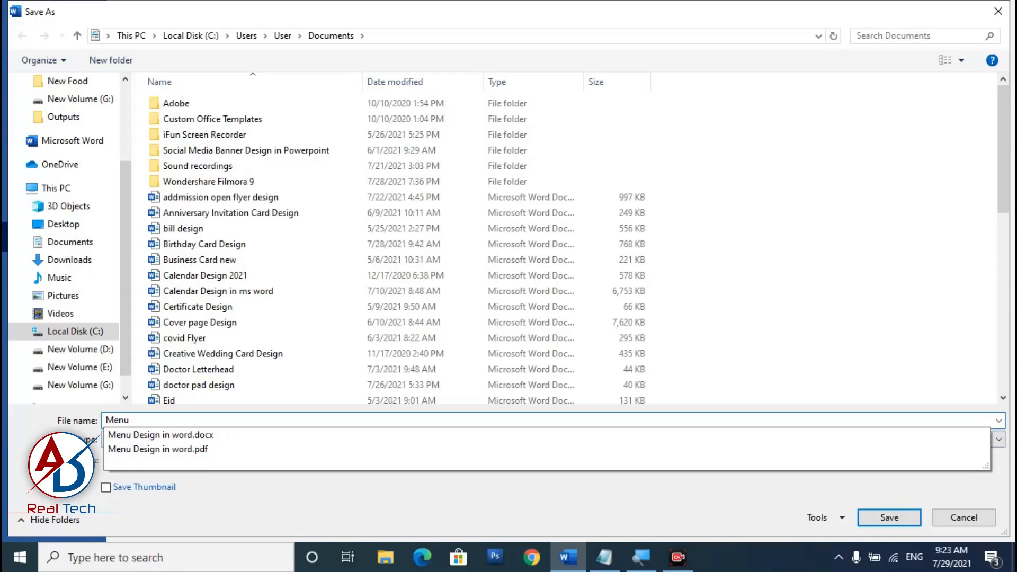
pyautogui.write('name')
pyautogui.press('Return')
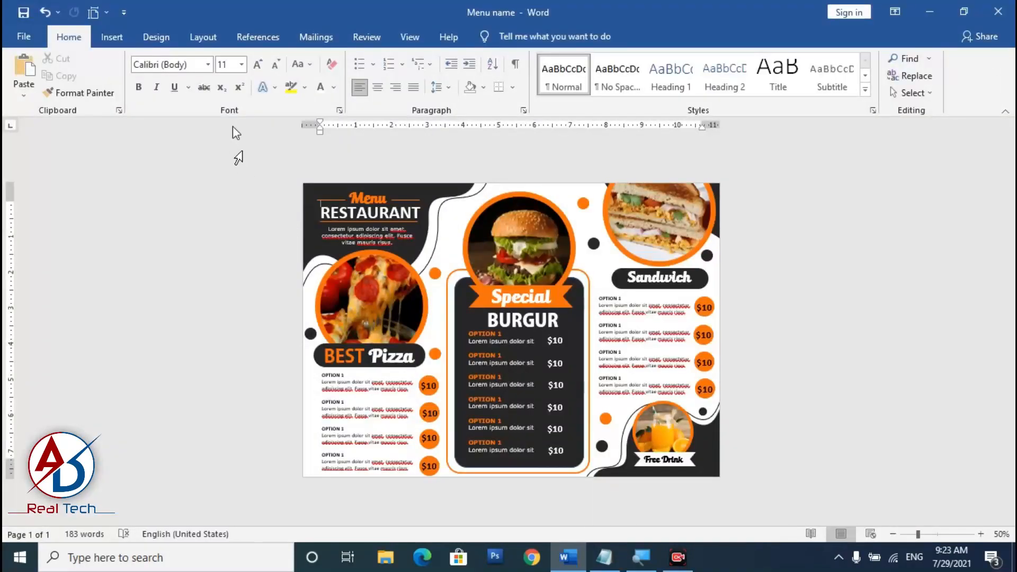
pyautogui.moveTo(651, 570)
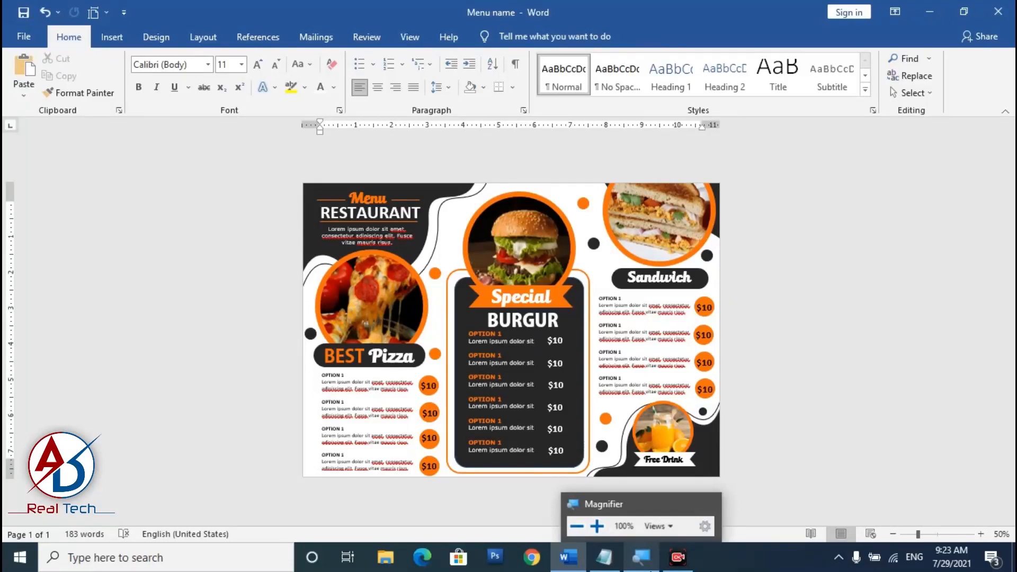
pyautogui.click(693, 560)
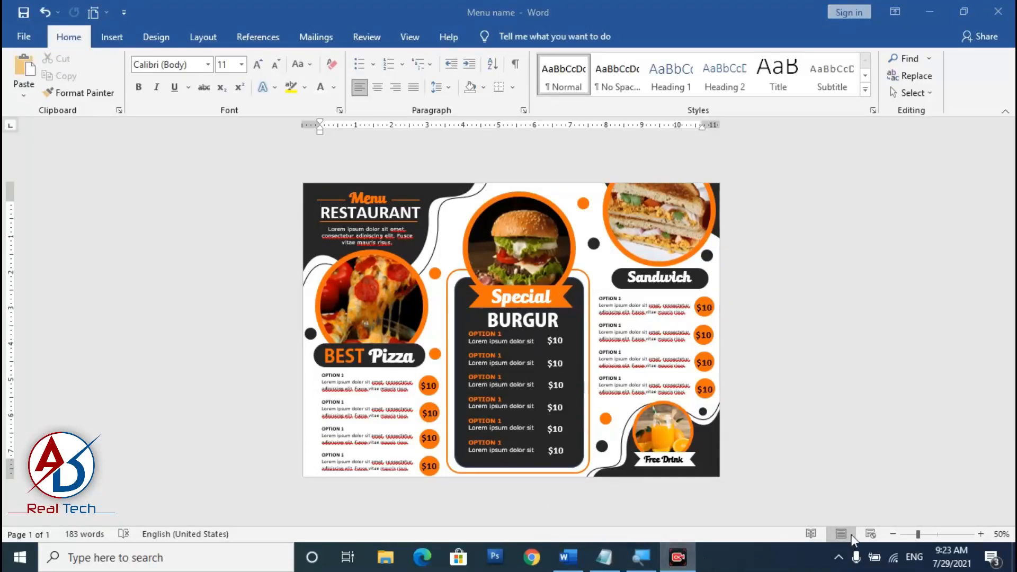